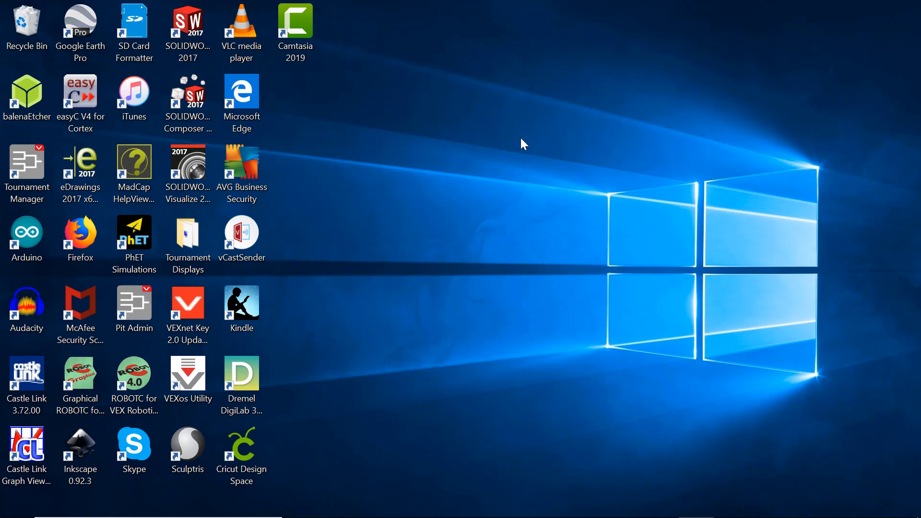
Launch SOLIDWORKS 2017 and open the part Axle p3 from the recent documents
{"action": "double_click", "coordinate": [188, 21]}
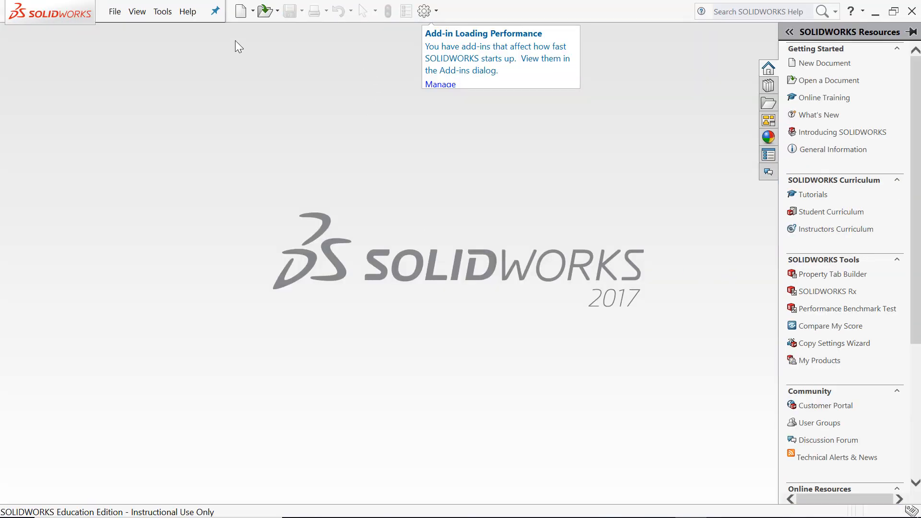
{"action": "left_click", "coordinate": [277, 12]}
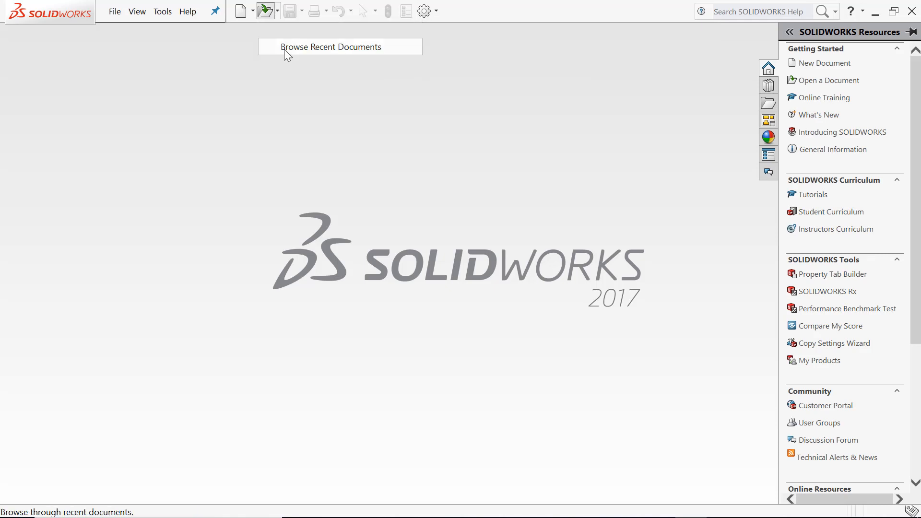
{"action": "left_click", "coordinate": [284, 49]}
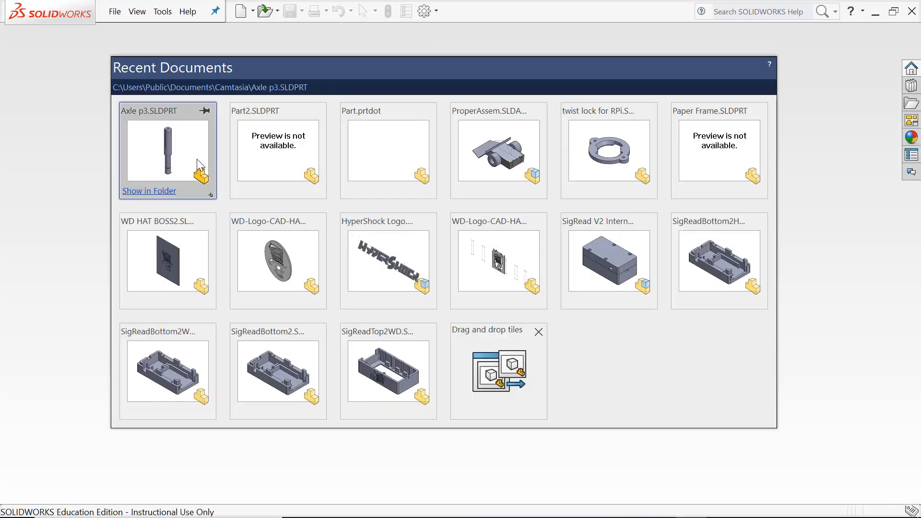
{"action": "left_click", "coordinate": [196, 160]}
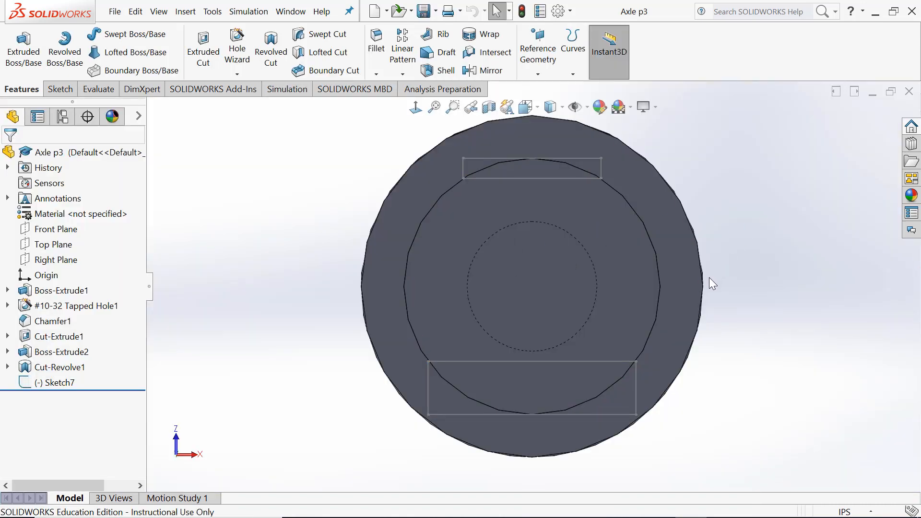
Open Sketch7, with the two rectangles on the axle's end face, for editing and view it face-on
{"action": "scroll", "coordinate": [709, 238], "scroll_direction": "up", "scroll_amount": 3}
{"action": "middle_click_drag", "start_coordinate": [709, 238], "coordinate": [659, 293]}
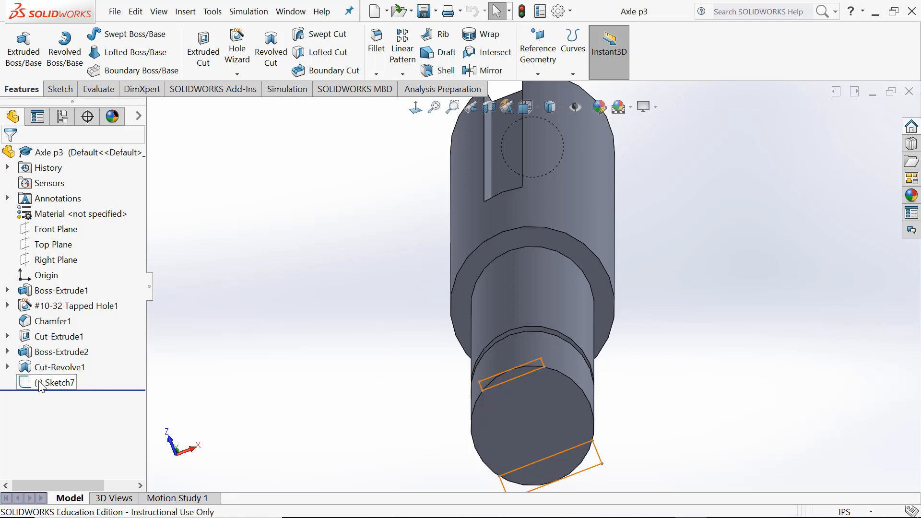
{"action": "right_click", "coordinate": [68, 383]}
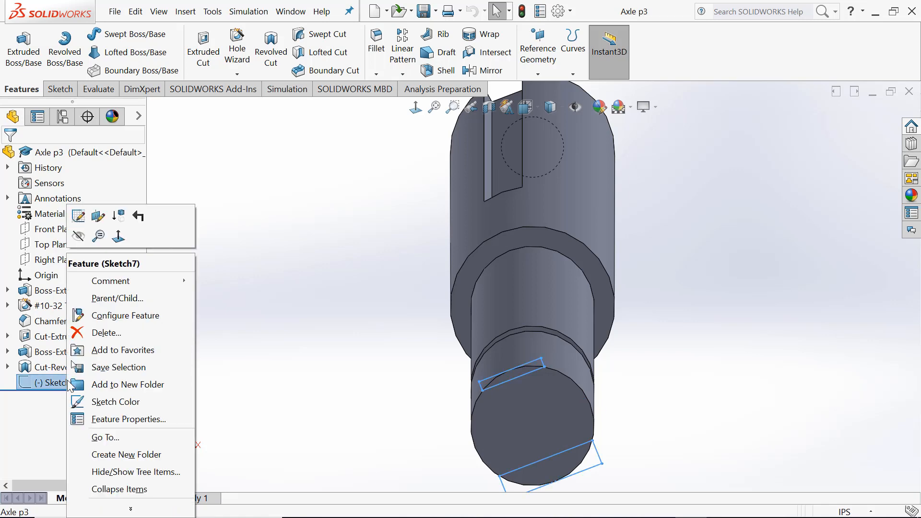
{"action": "left_click", "coordinate": [79, 218]}
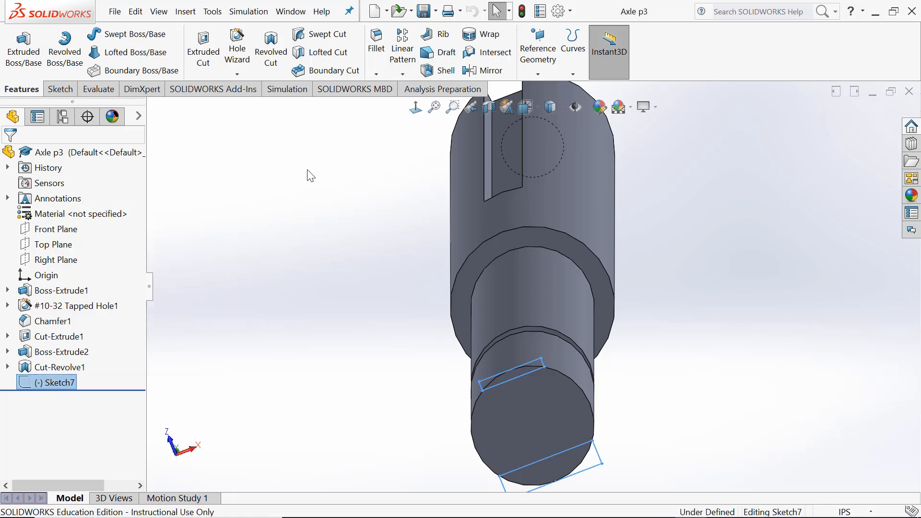
{"action": "left_click", "coordinate": [416, 113]}
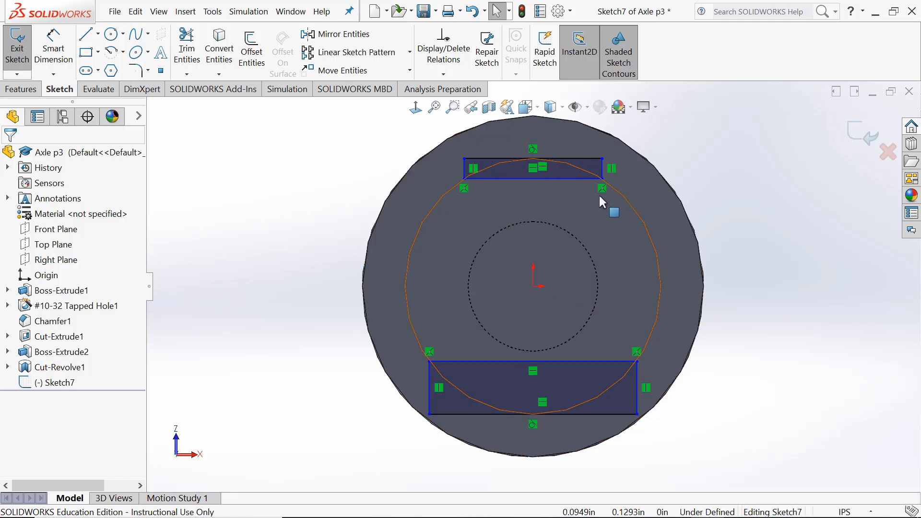
Try a Vertical relation between the right inner corners of the two rectangles, and undo it
{"action": "left_click", "coordinate": [603, 179]}
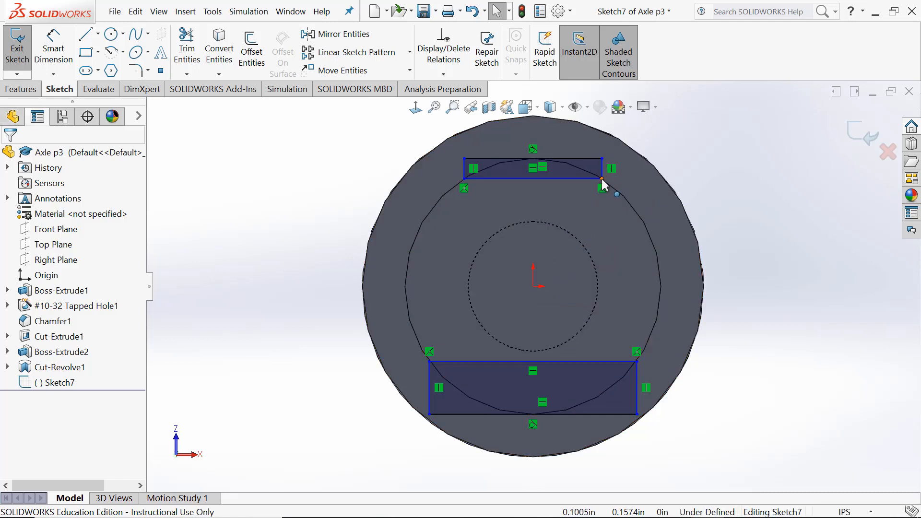
{"action": "left_click", "coordinate": [638, 363], "text": "ctrl"}
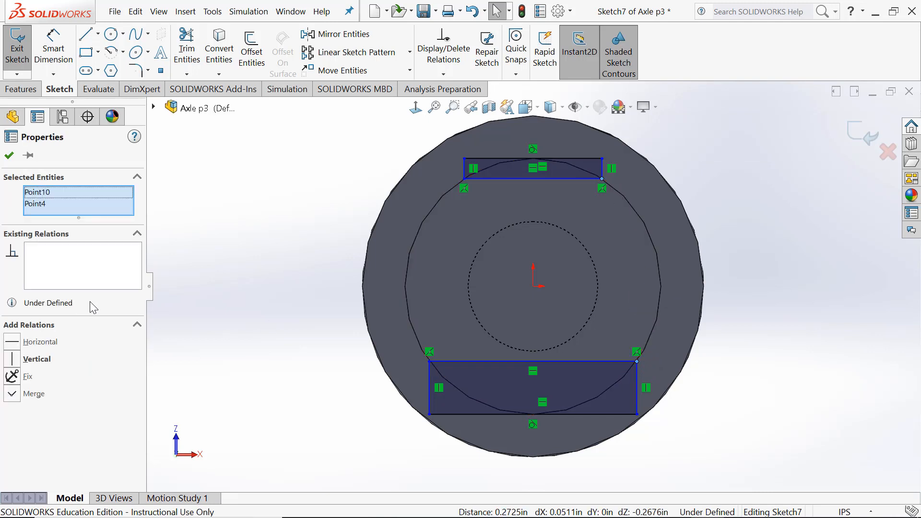
{"action": "left_click", "coordinate": [19, 360]}
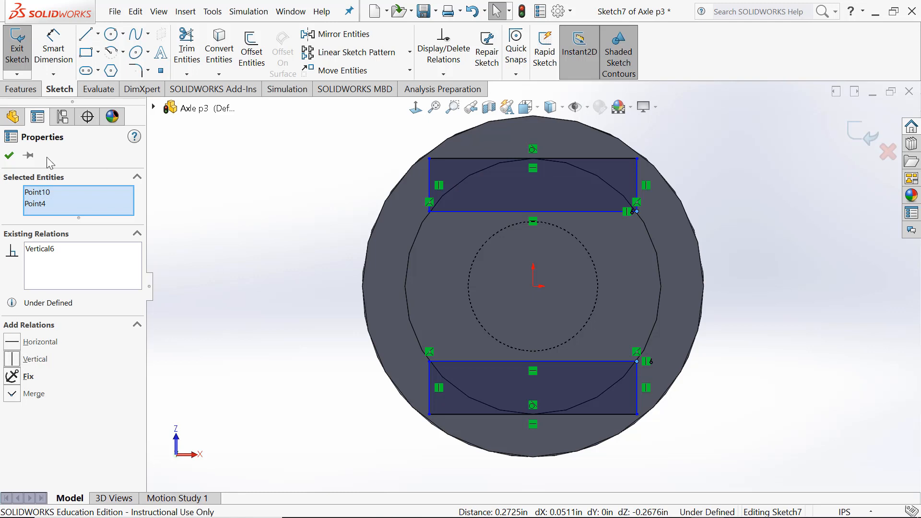
{"action": "left_click", "coordinate": [10, 154]}
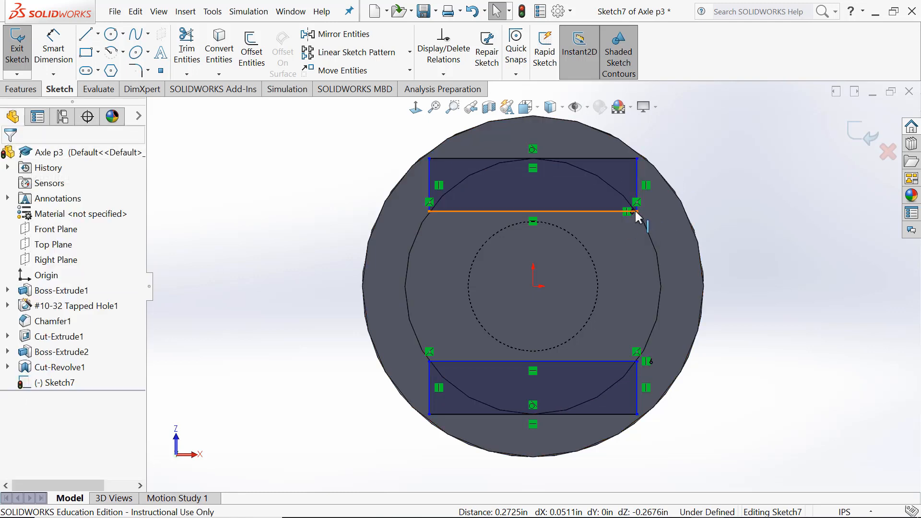
{"action": "left_click_drag", "start_coordinate": [627, 199], "coordinate": [629, 236]}
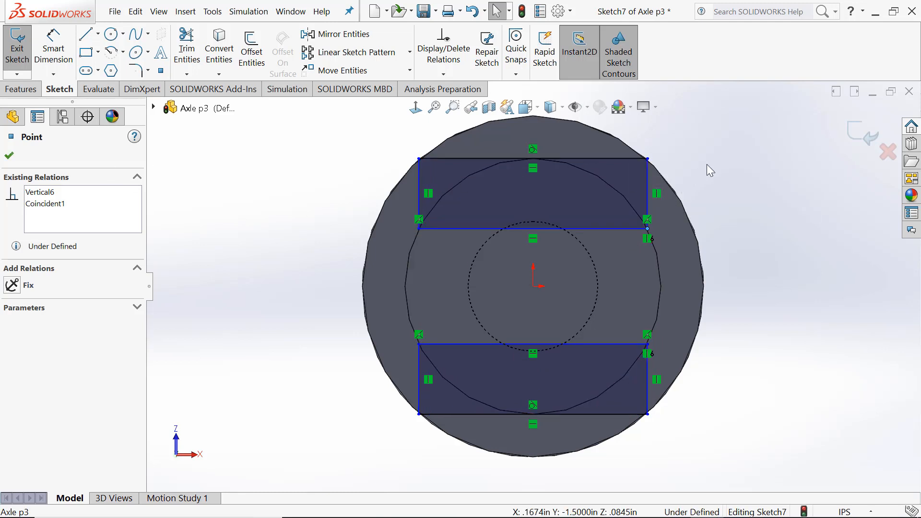
{"action": "key", "text": "ctrl+z"}
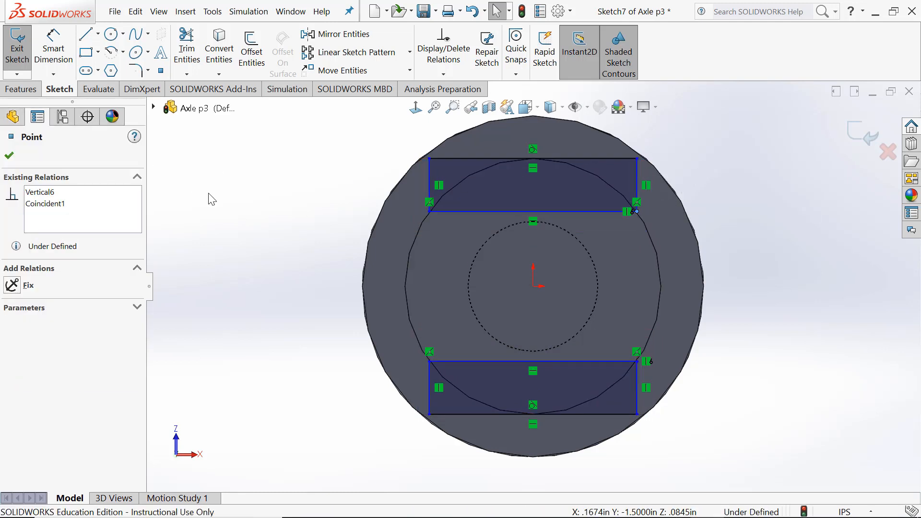
{"action": "key", "text": "ctrl+z"}
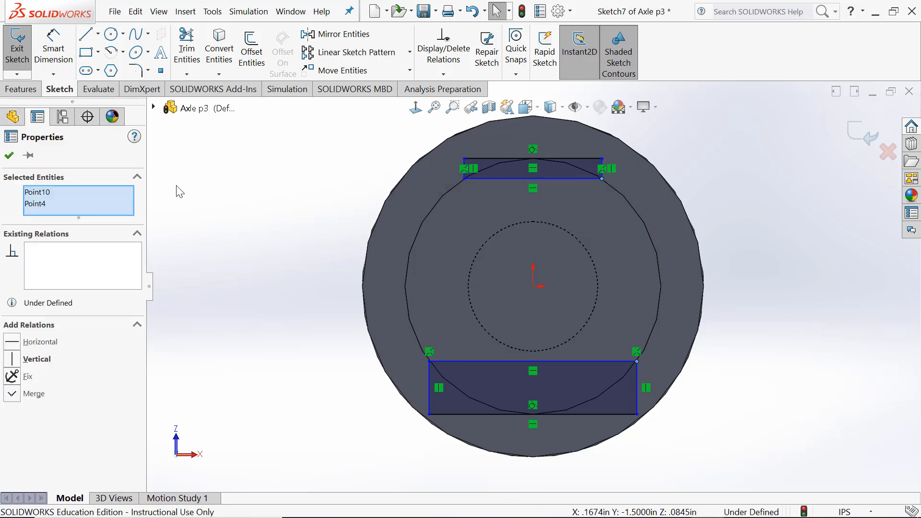
{"action": "left_click", "coordinate": [714, 174]}
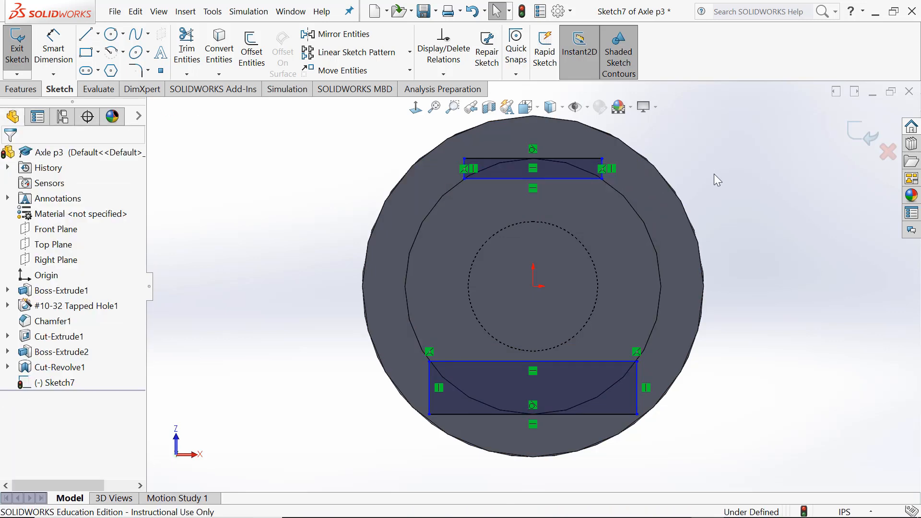
Try a Collinear relation between the right vertical edges of the two rectangles, and undo it
{"action": "scroll", "coordinate": [592, 184], "scroll_direction": "down", "scroll_amount": 2}
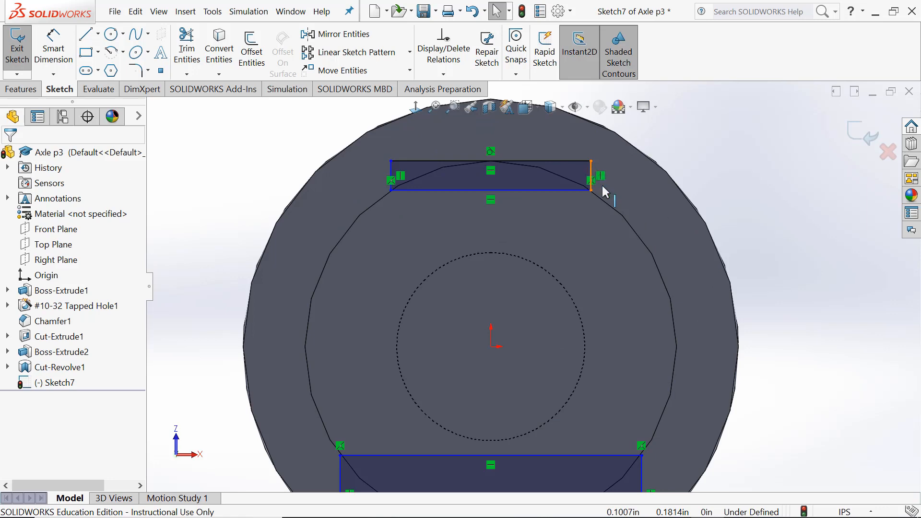
{"action": "left_click", "coordinate": [591, 182]}
{"action": "key", "text": "f"}
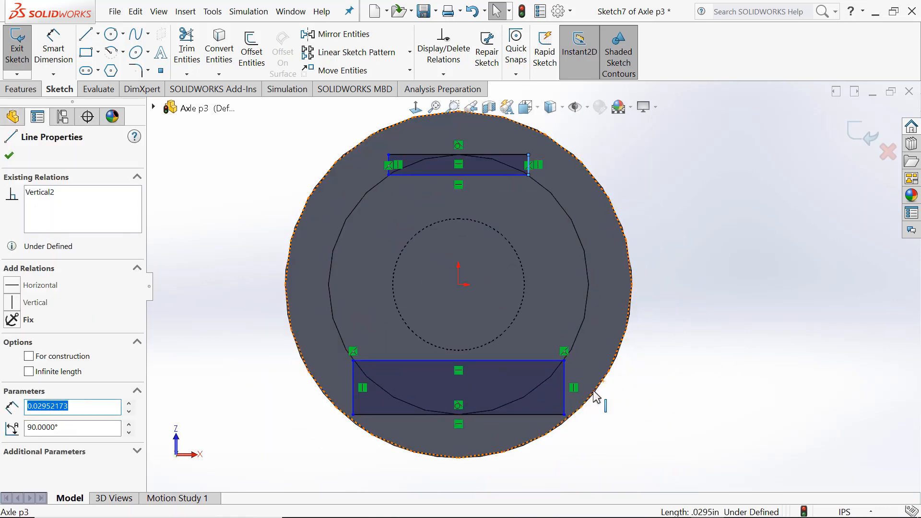
{"action": "left_click", "coordinate": [563, 387], "text": "ctrl"}
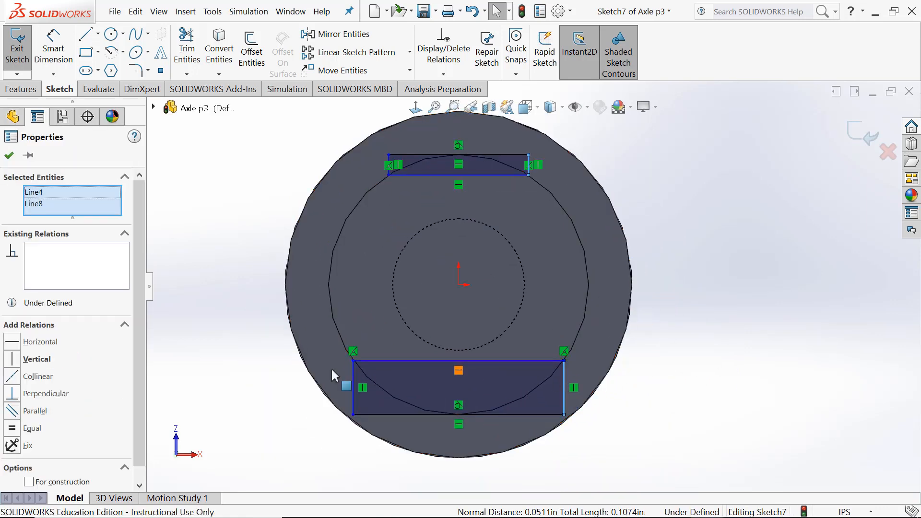
{"action": "left_click", "coordinate": [12, 377]}
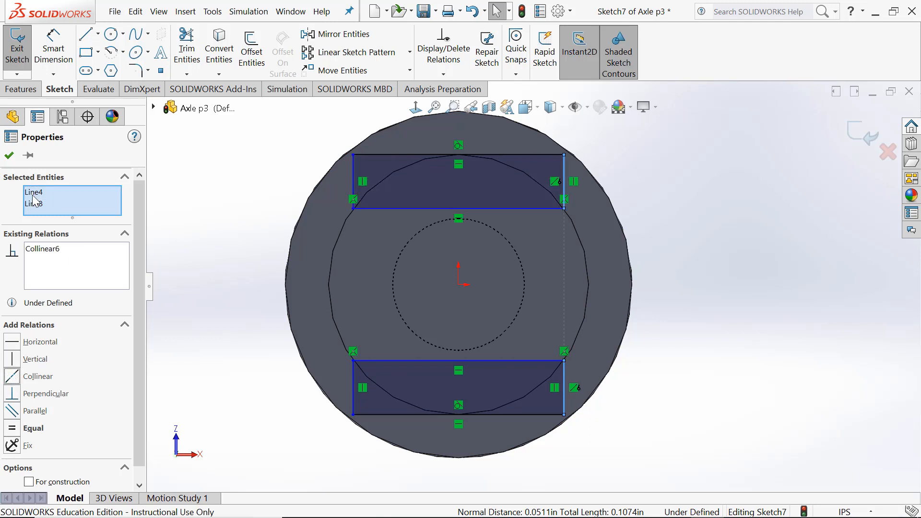
{"action": "left_click", "coordinate": [9, 155]}
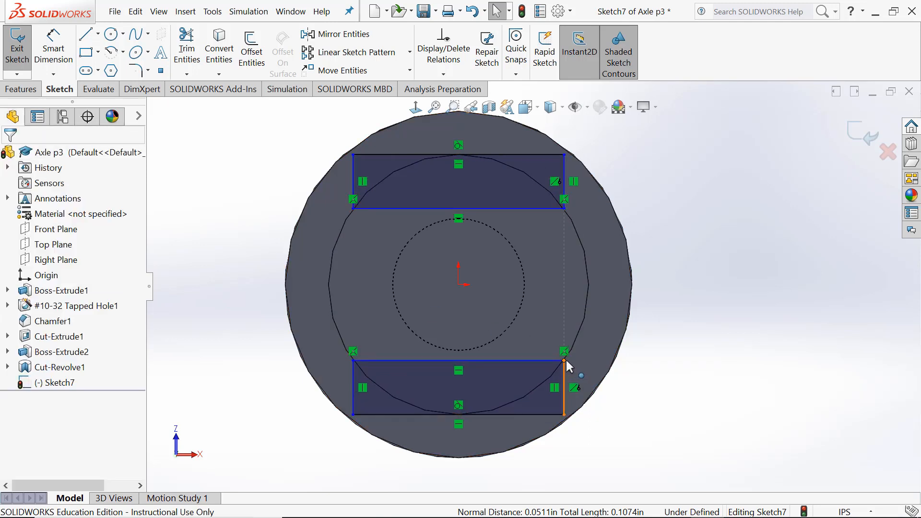
{"action": "mouse_move", "coordinate": [566, 358]}
{"action": "left_mouse_down"}
{"action": "mouse_move", "coordinate": [558, 341]}
{"action": "mouse_move", "coordinate": [575, 310]}
{"action": "mouse_move", "coordinate": [574, 373]}
{"action": "mouse_move", "coordinate": [559, 374]}
{"action": "left_mouse_up"}
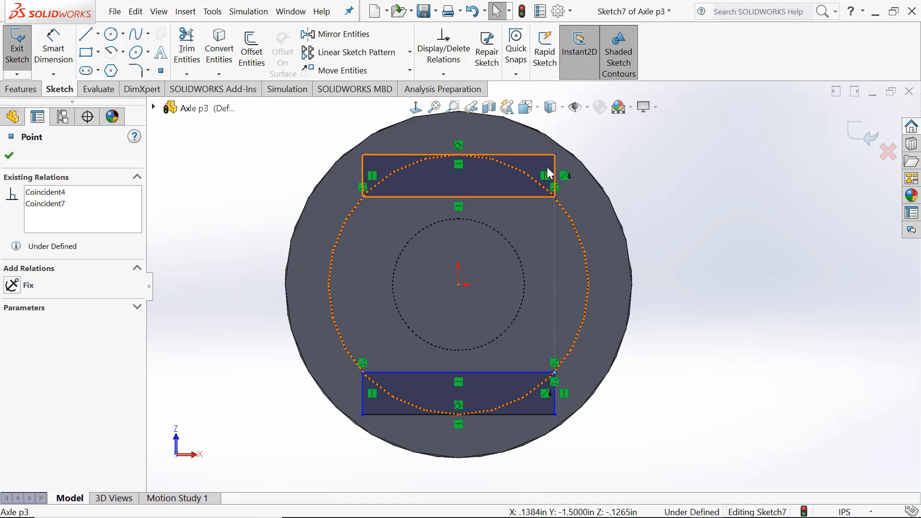
{"action": "key", "text": "ctrl+z"}
{"action": "key", "text": "ctrl+z"}
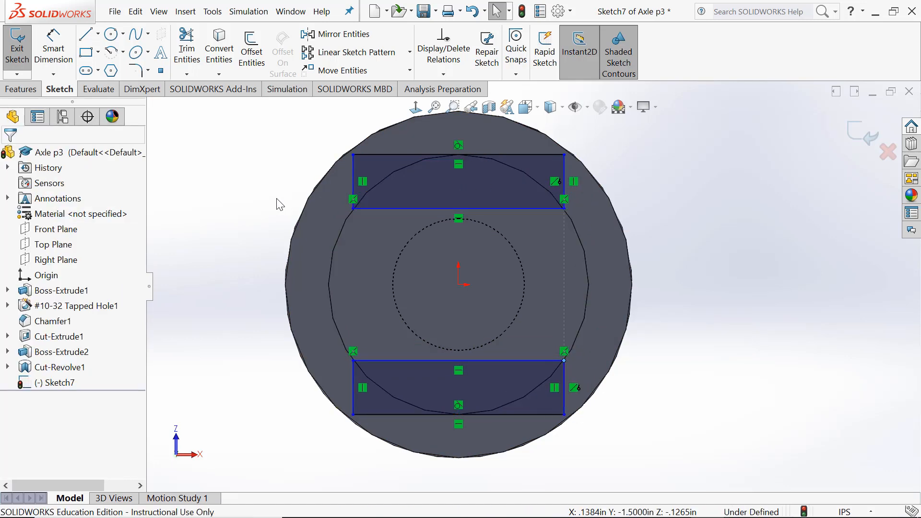
{"action": "left_click", "coordinate": [214, 199]}
Make the inner horizontal edges of the two rectangles equal in length and resize both rectangles to about 0.25 in wide
{"action": "left_click", "coordinate": [505, 174]}
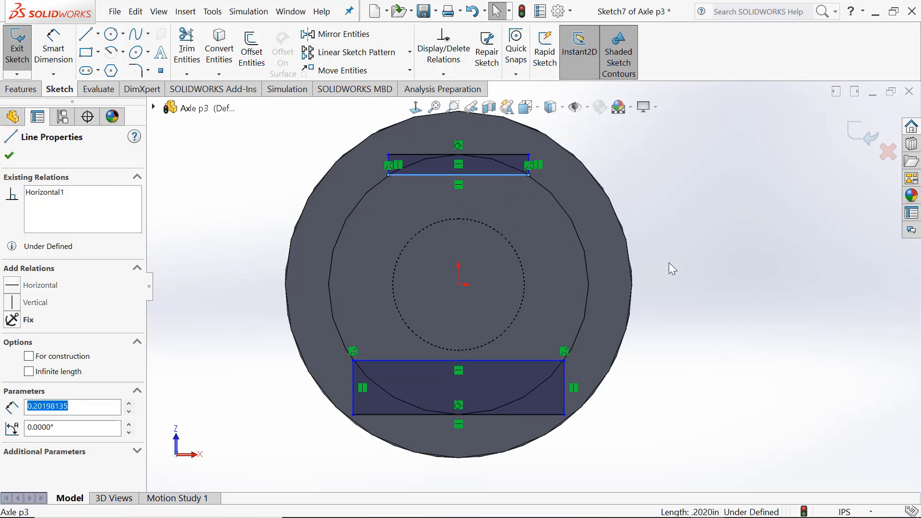
{"action": "left_click", "coordinate": [534, 358], "text": "ctrl"}
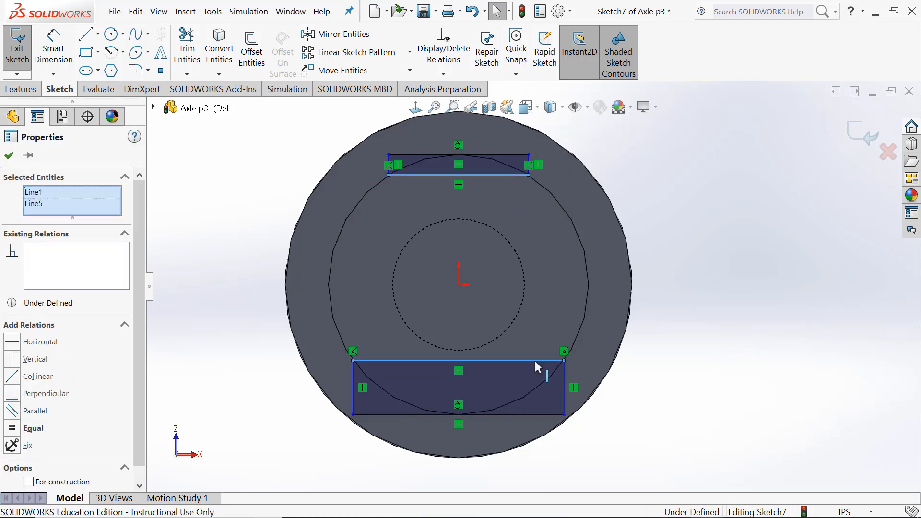
{"action": "left_click", "coordinate": [13, 432]}
{"action": "left_click", "coordinate": [7, 156]}
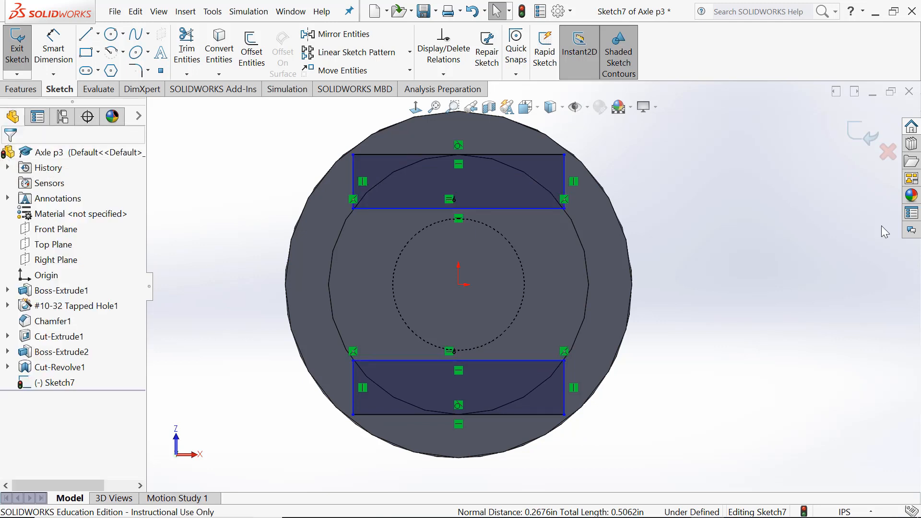
{"action": "left_click_drag", "start_coordinate": [564, 207], "coordinate": [538, 198]}
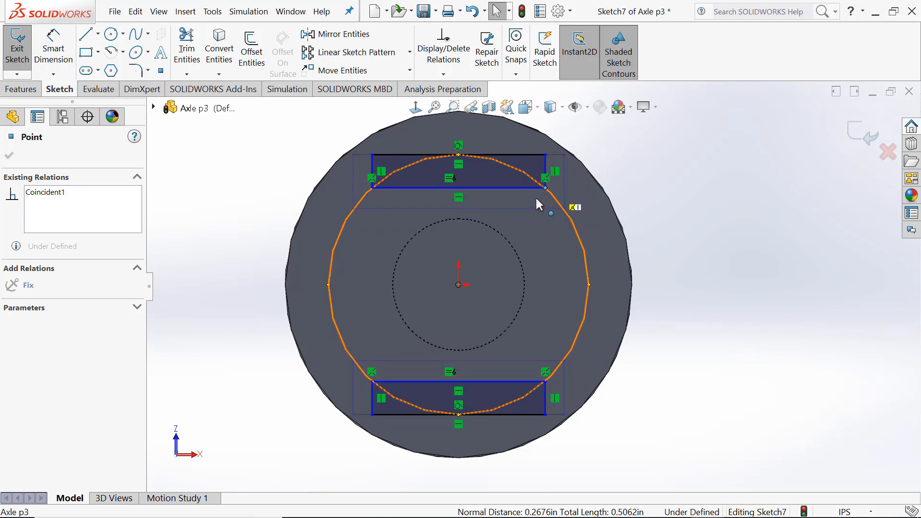
{"action": "left_click", "coordinate": [9, 155]}
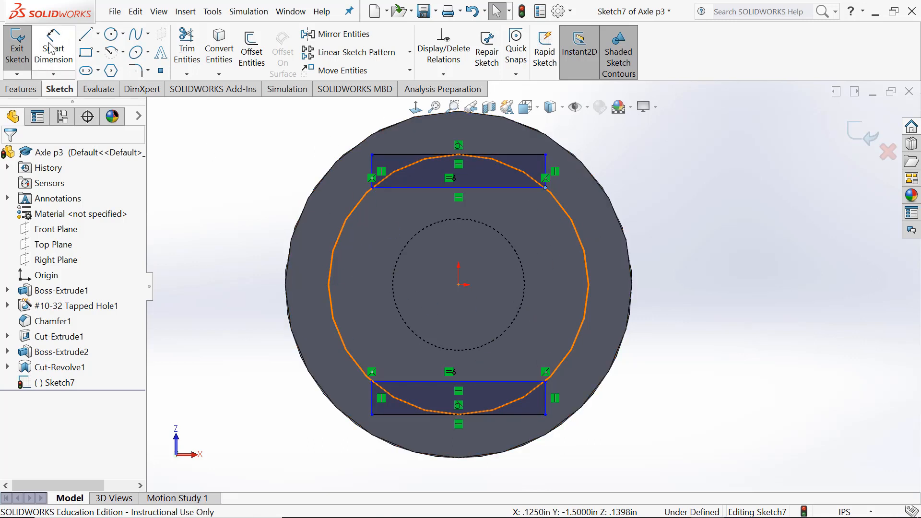
{"action": "left_click", "coordinate": [47, 66]}
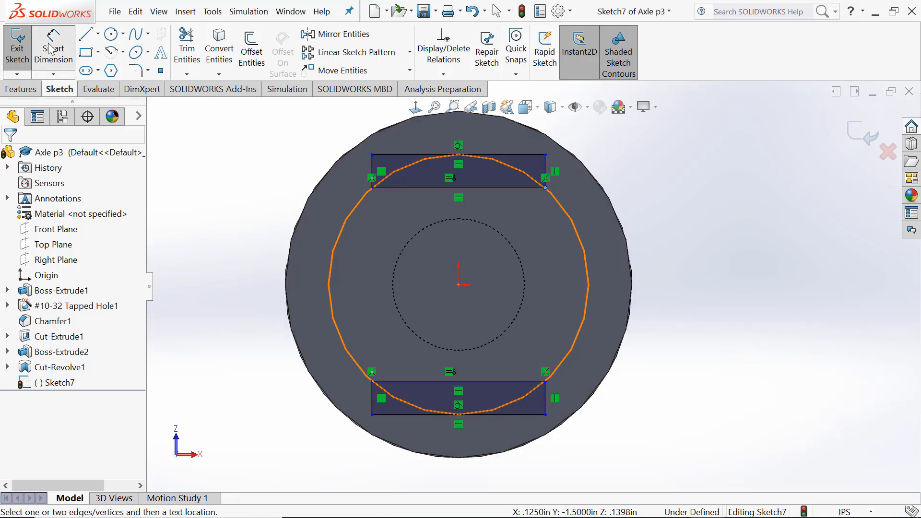
{"action": "left_click", "coordinate": [521, 187]}
{"action": "left_click", "coordinate": [497, 380]}
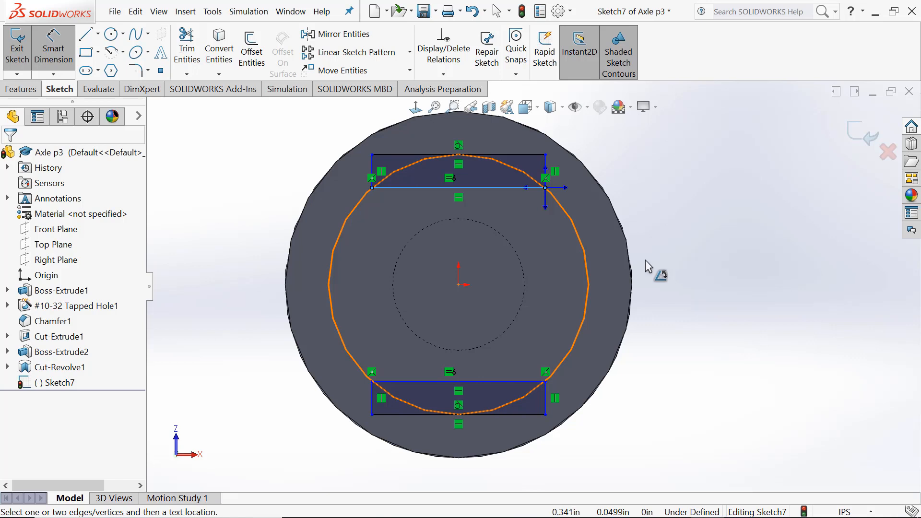
{"action": "left_click", "coordinate": [40, 67]}
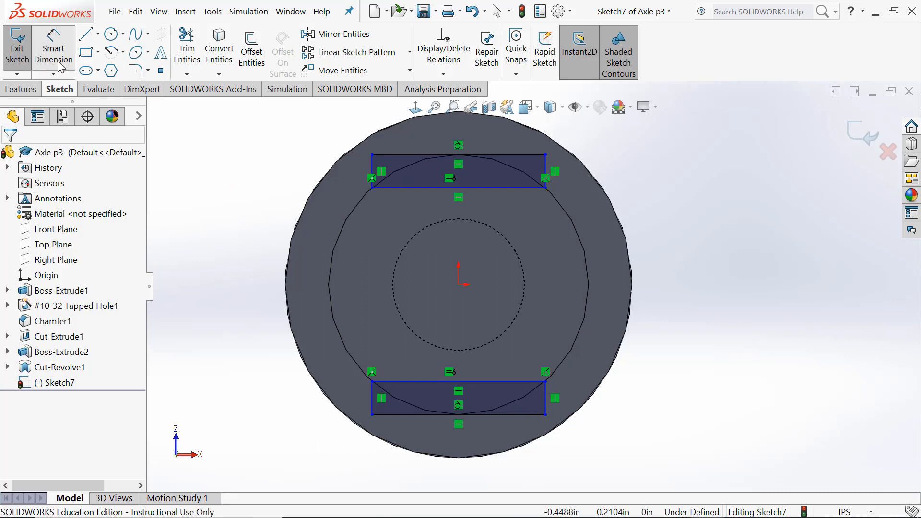
{"action": "key", "text": "Escape"}
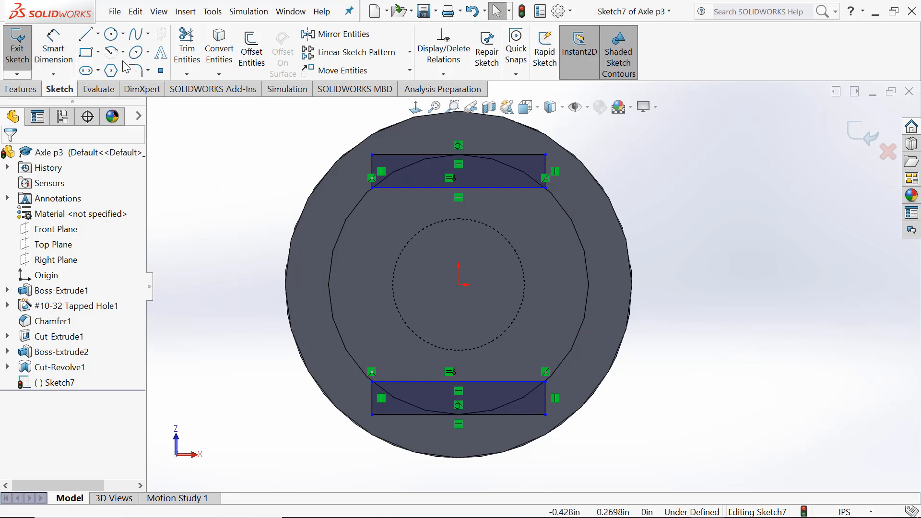
Dimension the vertical distance between the two rectangles' inner horizontal edges as 0.3125 in and exit the sketch
{"action": "left_click", "coordinate": [60, 64]}
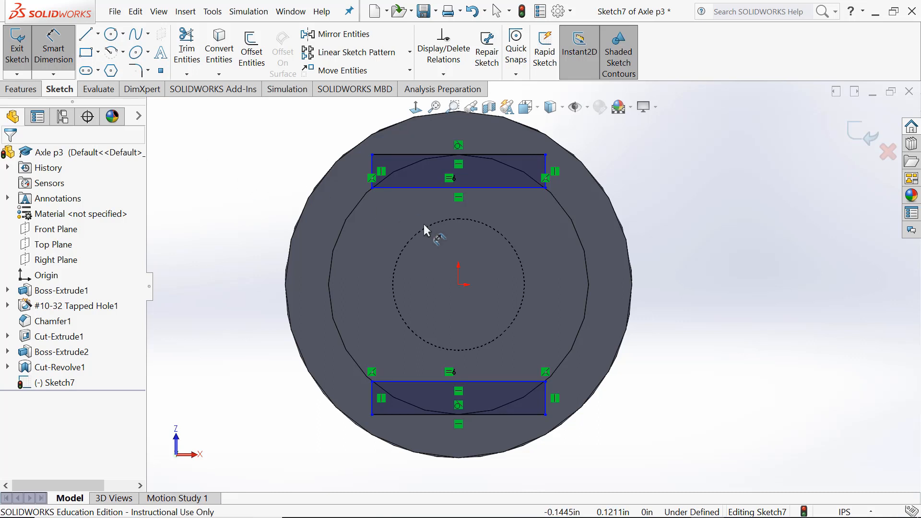
{"action": "left_click", "coordinate": [528, 187]}
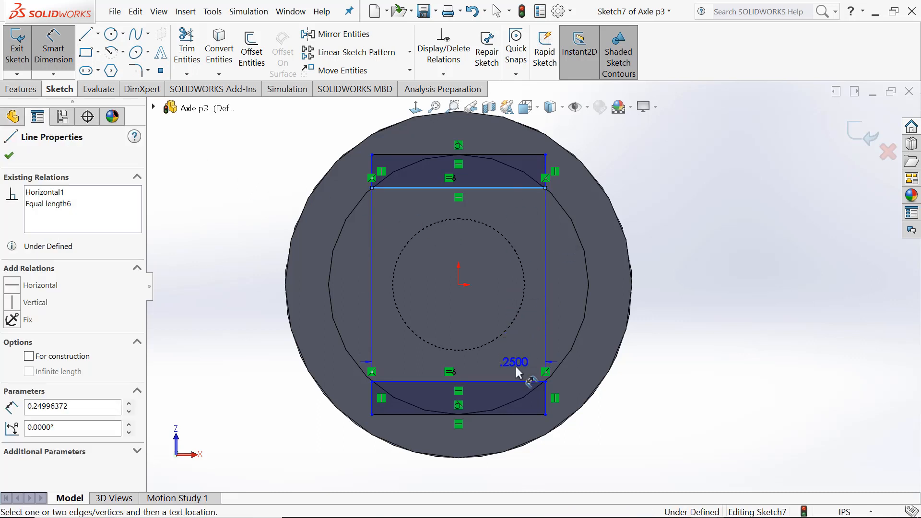
{"action": "left_click", "coordinate": [516, 381]}
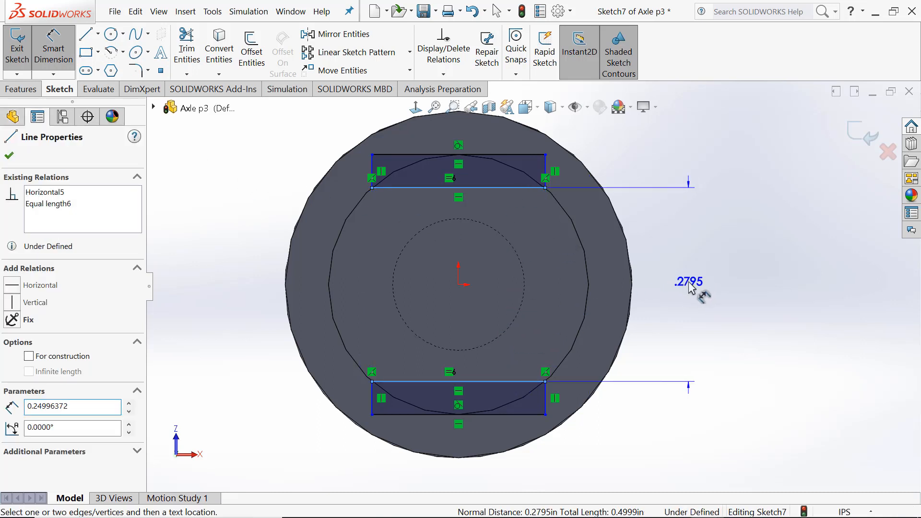
{"action": "left_click", "coordinate": [691, 287]}
{"action": "type", "text": "."}
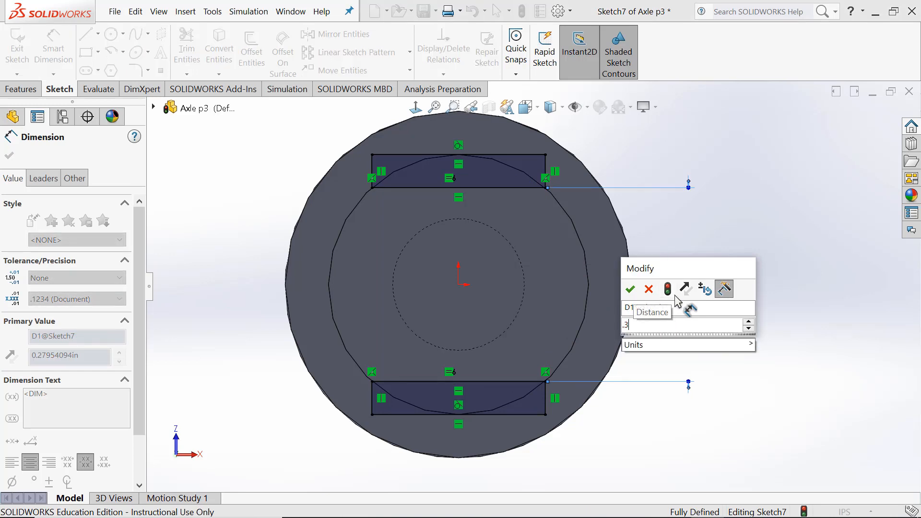
{"action": "type", "text": "3125"}
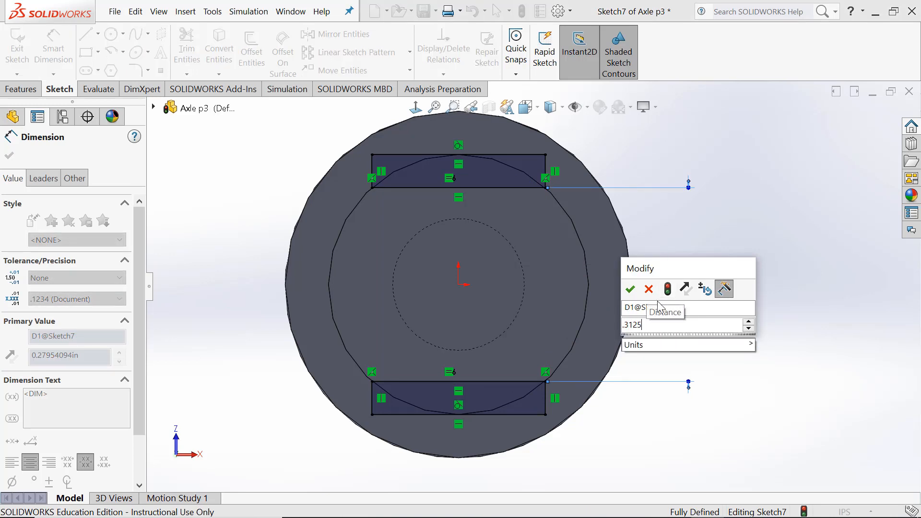
{"action": "key", "text": "Escape"}
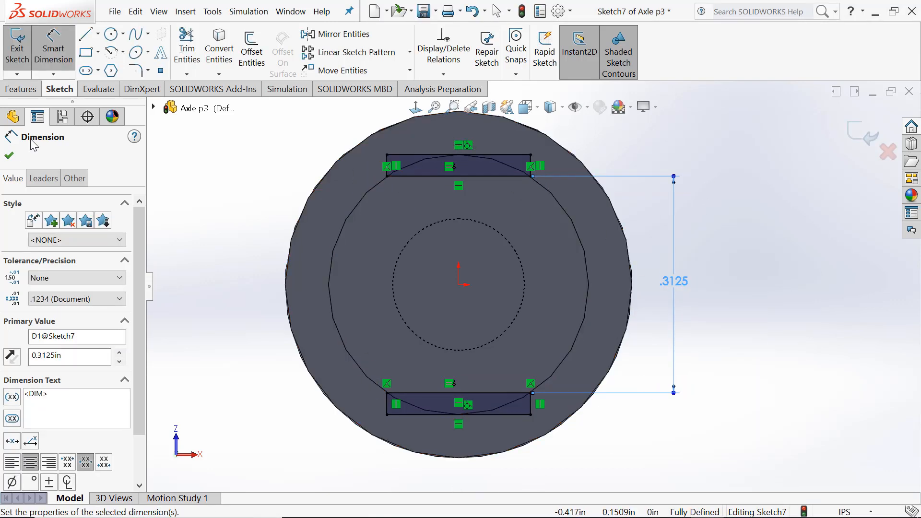
{"action": "left_click", "coordinate": [9, 156]}
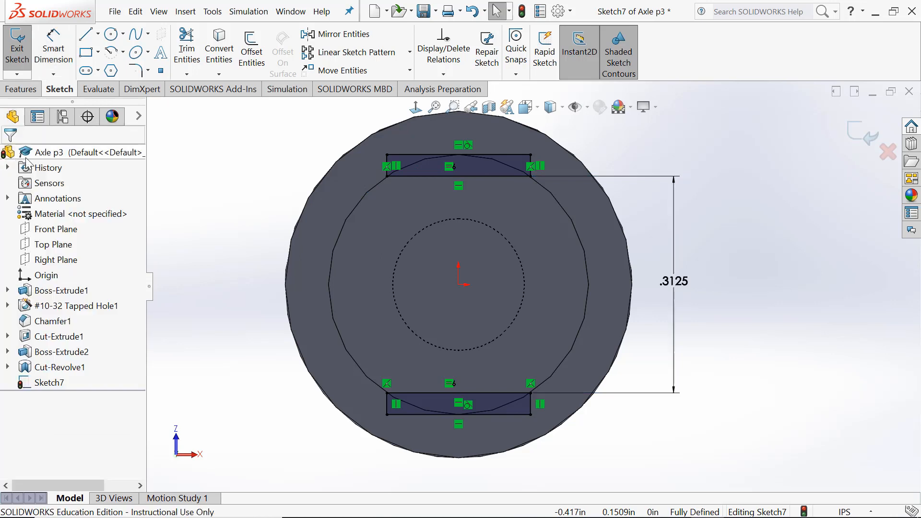
{"action": "left_click", "coordinate": [855, 134]}
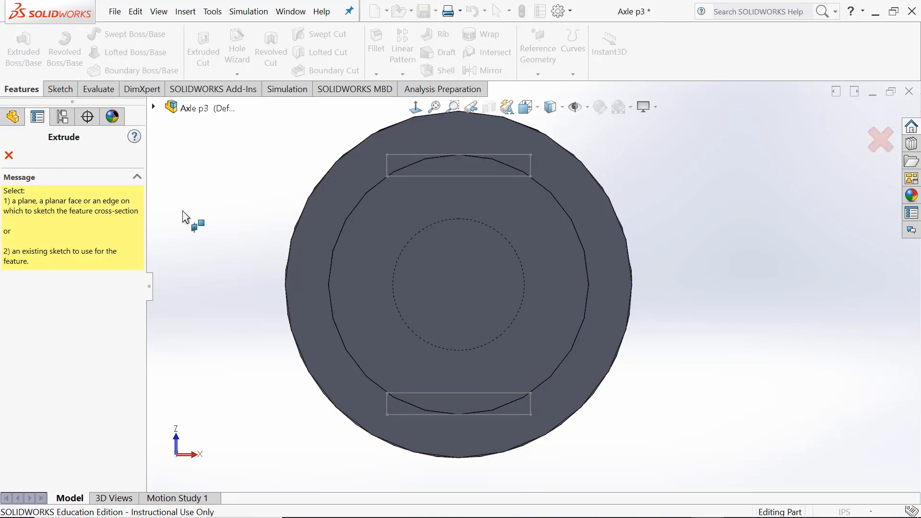
{"action": "left_click", "coordinate": [8, 155]}
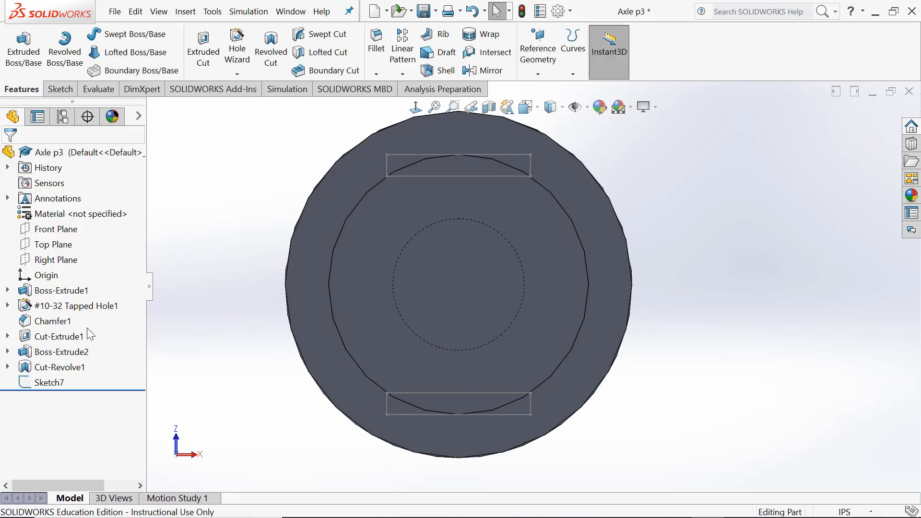
Cut-extrude the two rectangles of Sketch7 into the axle's end with a blind depth of 3/8 in
{"action": "left_click", "coordinate": [48, 383]}
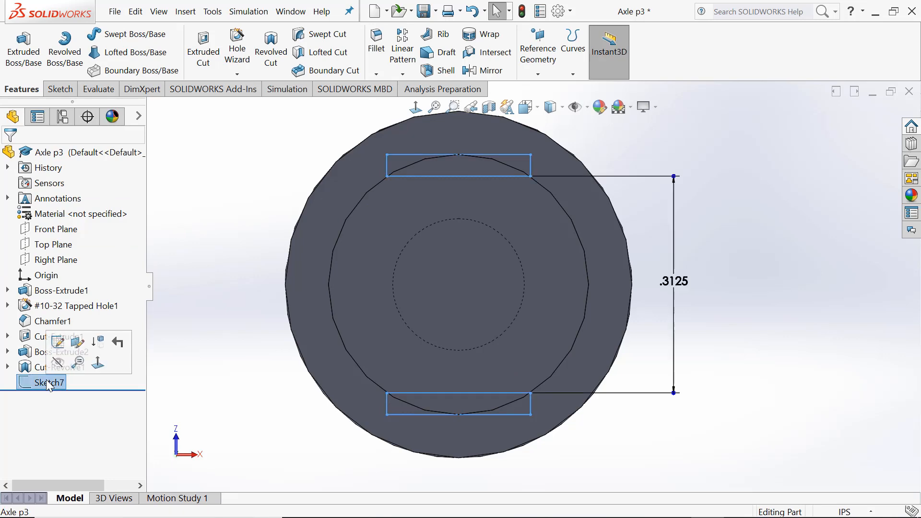
{"action": "left_click", "coordinate": [202, 58]}
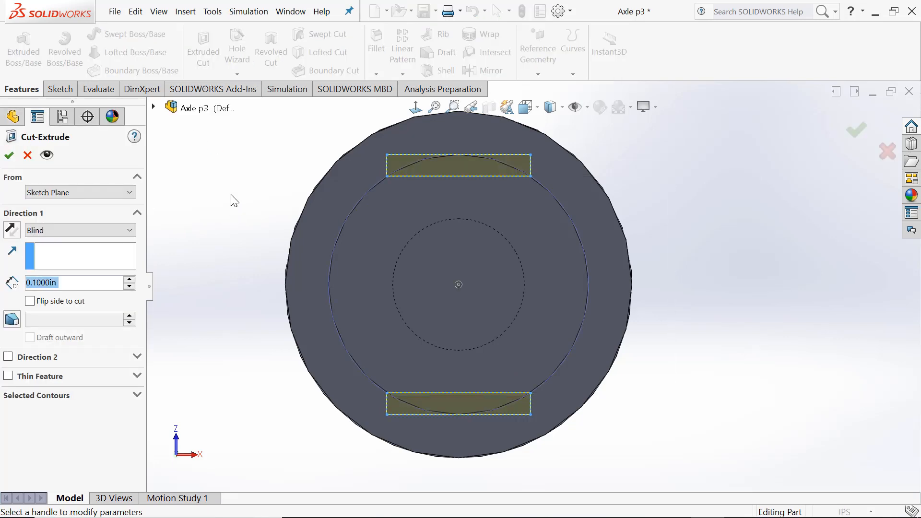
{"action": "middle_click_drag", "start_coordinate": [232, 199], "coordinate": [373, 203]}
{"action": "scroll", "coordinate": [379, 205], "scroll_direction": "up", "scroll_amount": 1}
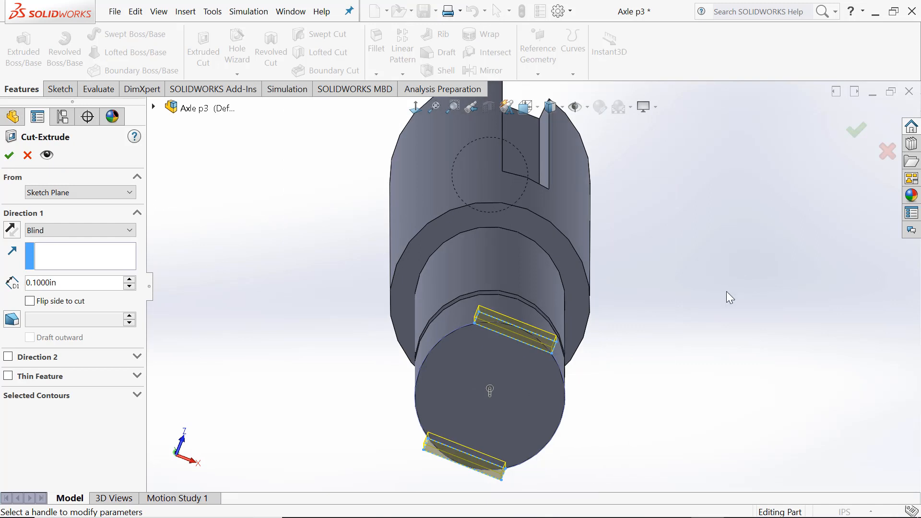
{"action": "middle_click_drag", "start_coordinate": [726, 292], "coordinate": [667, 363]}
{"action": "scroll", "coordinate": [649, 339], "scroll_direction": "up", "scroll_amount": 7}
{"action": "scroll", "coordinate": [565, 358], "scroll_direction": "down", "scroll_amount": 3}
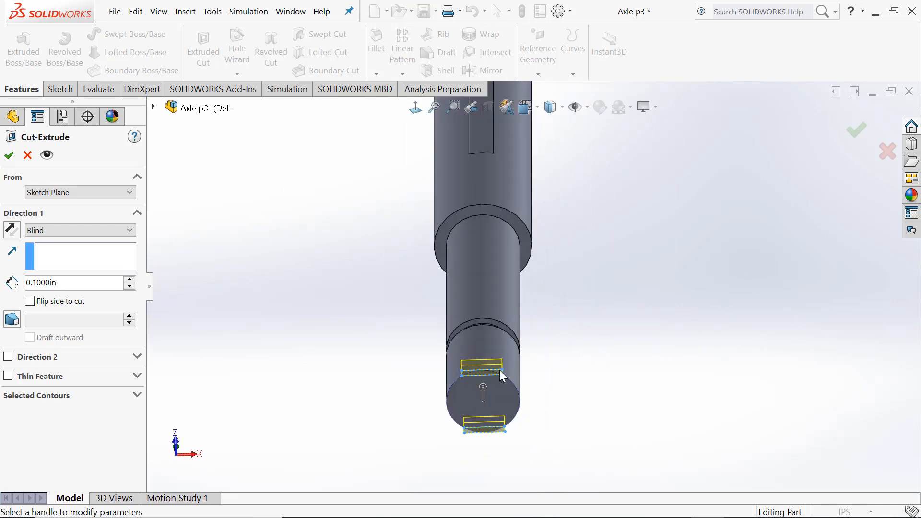
{"action": "middle_click_drag", "start_coordinate": [554, 325], "coordinate": [468, 432]}
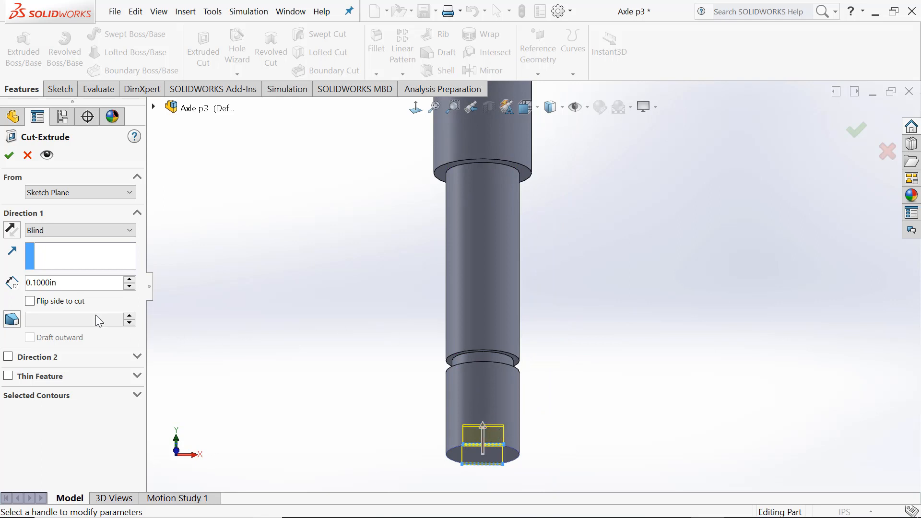
{"action": "left_click", "coordinate": [75, 283]}
{"action": "left_click", "coordinate": [107, 283]}
{"action": "type", "text": "3/"}
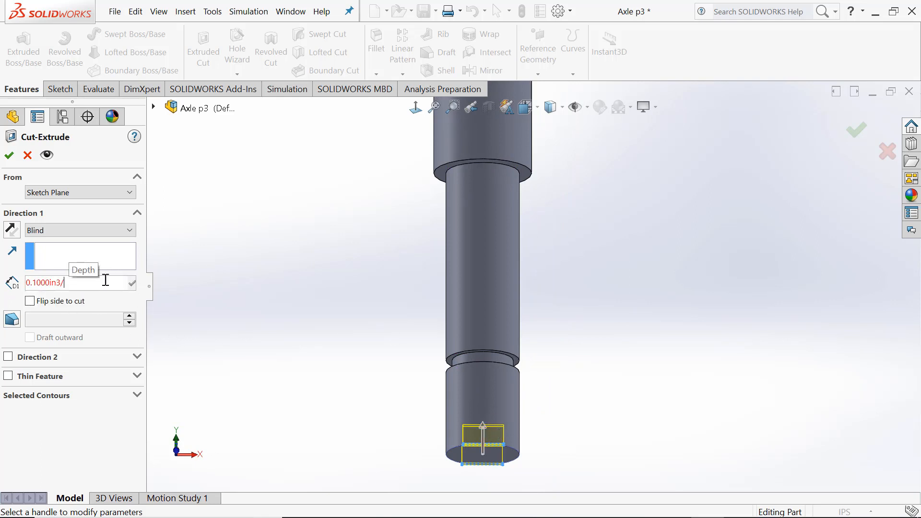
{"action": "type", "text": "8"}
{"action": "key", "text": "BackSpace"}
{"action": "key", "text": "BackSpace"}
{"action": "key", "text": "BackSpace"}
{"action": "key", "text": "BackSpace"}
{"action": "key", "text": "BackSpace"}
{"action": "key", "text": "BackSpace"}
{"action": "key", "text": "BackSpace"}
{"action": "key", "text": "BackSpace"}
{"action": "key", "text": "BackSpace"}
{"action": "key", "text": "BackSpace"}
{"action": "key", "text": "BackSpace"}
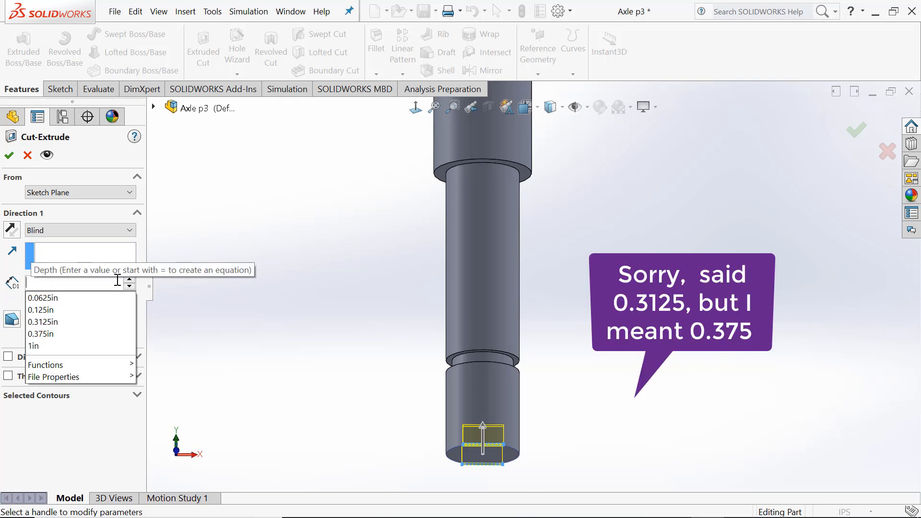
{"action": "type", "text": "3/"}
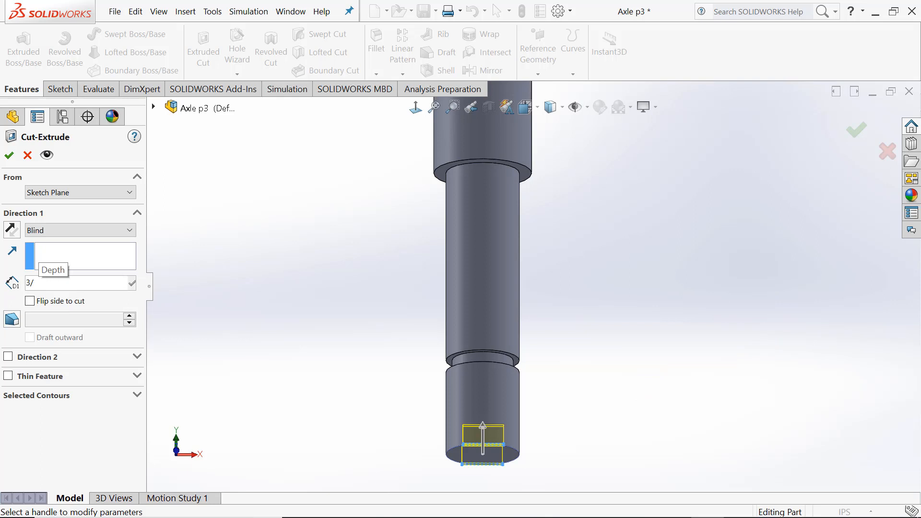
{"action": "type", "text": "8"}
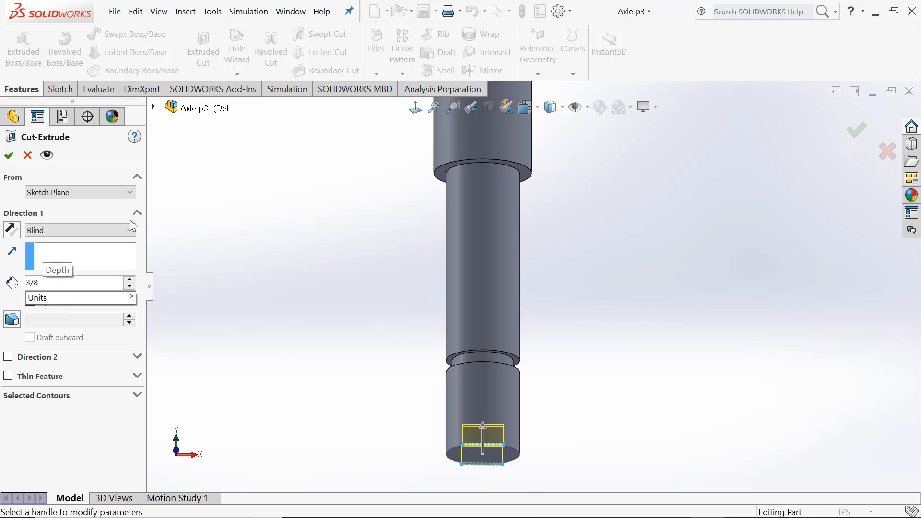
{"action": "left_click", "coordinate": [10, 158]}
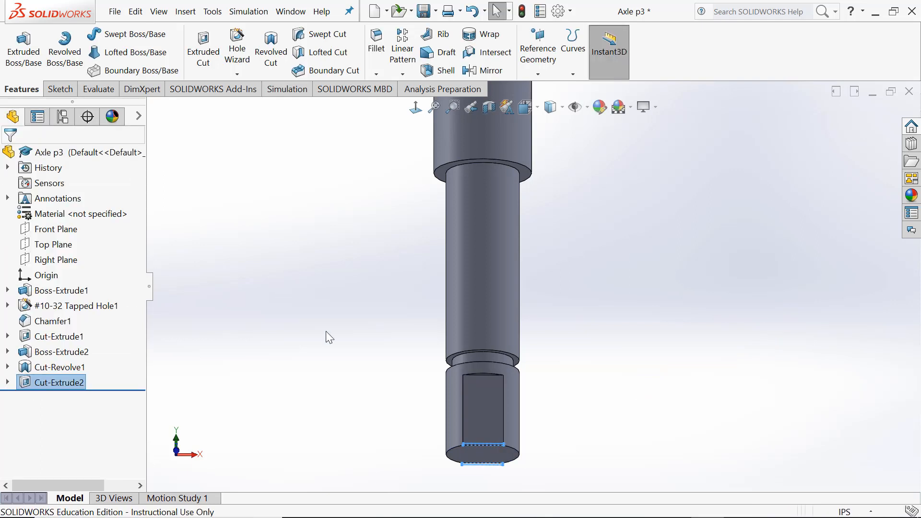
{"action": "left_click", "coordinate": [338, 329]}
Examine the two flats at the axle's end and the whole axle from several sides
{"action": "scroll", "coordinate": [373, 327], "scroll_direction": "up", "scroll_amount": 3}
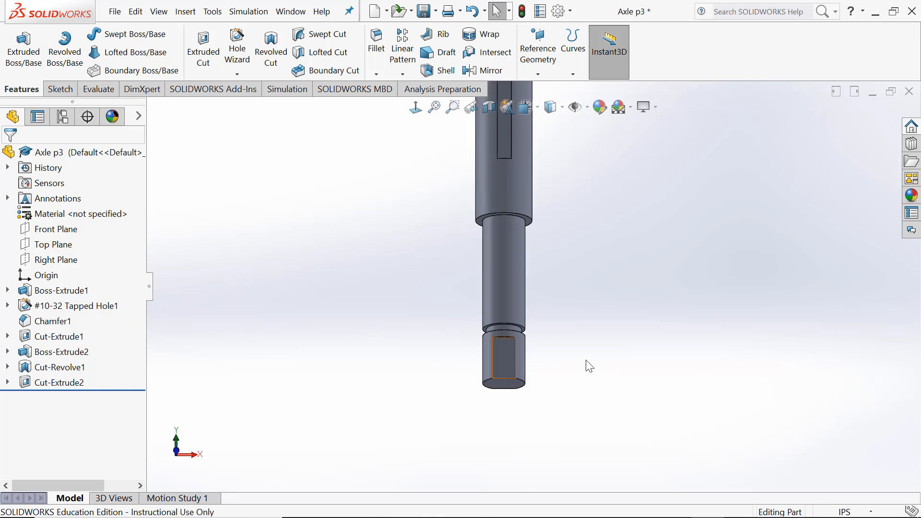
{"action": "middle_click_drag", "start_coordinate": [590, 367], "coordinate": [738, 362]}
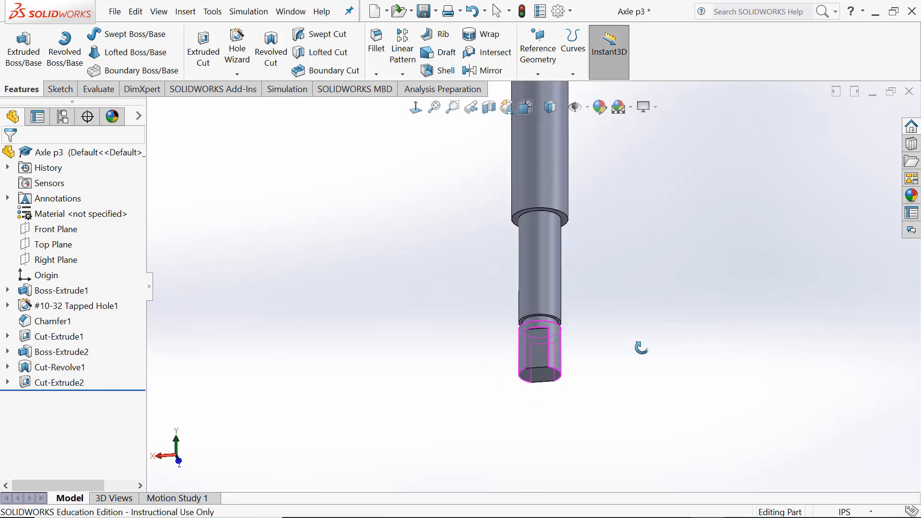
{"action": "middle_click_drag", "start_coordinate": [641, 347], "coordinate": [704, 298]}
{"action": "scroll", "coordinate": [604, 269], "scroll_direction": "up", "scroll_amount": 2}
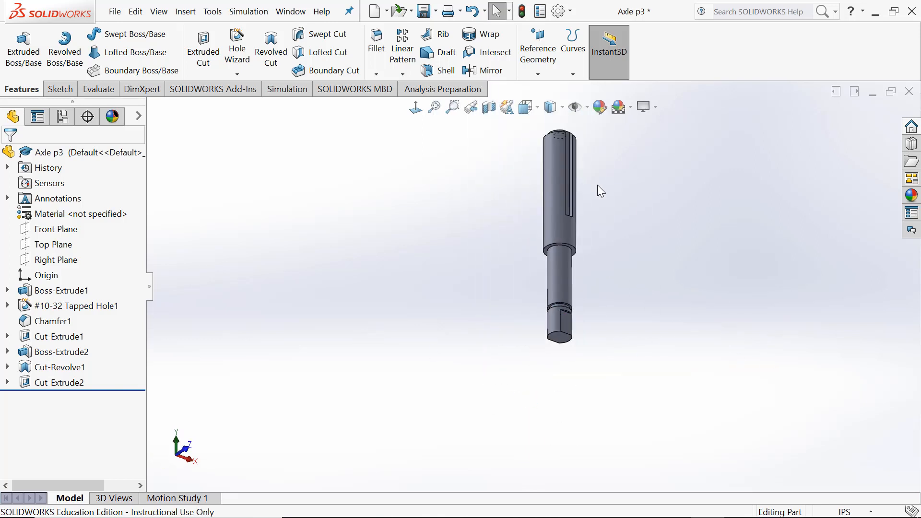
{"action": "middle_click_drag", "start_coordinate": [598, 187], "coordinate": [621, 263]}
{"action": "scroll", "coordinate": [616, 252], "scroll_direction": "up", "scroll_amount": 2}
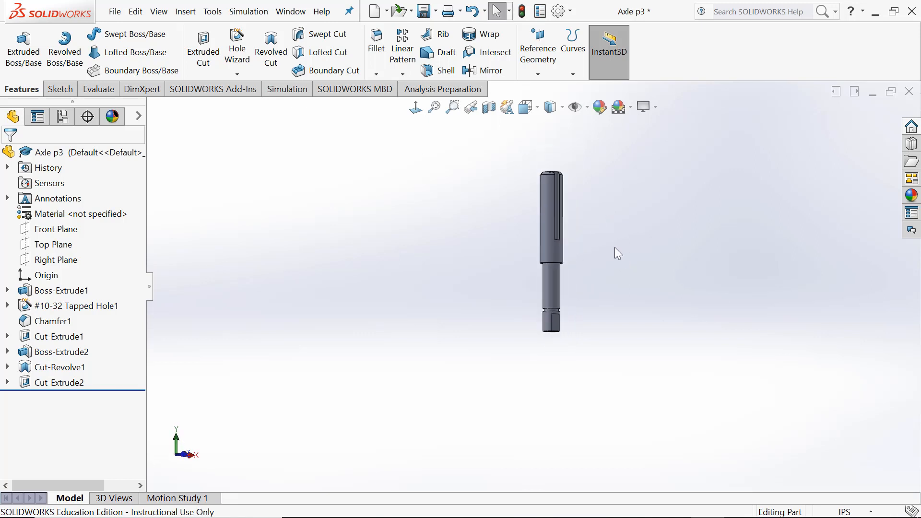
{"action": "scroll", "coordinate": [599, 252], "scroll_direction": "down", "scroll_amount": 4}
{"action": "scroll", "coordinate": [589, 244], "scroll_direction": "up", "scroll_amount": 3}
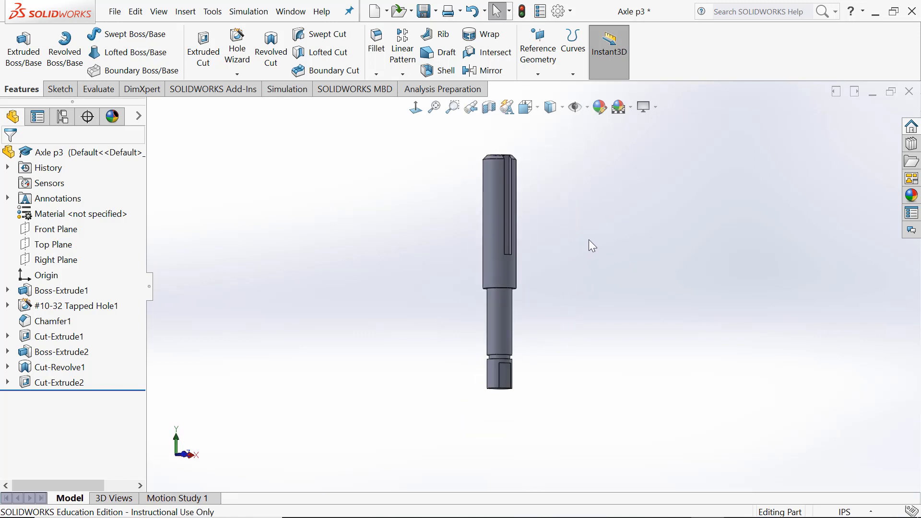
{"action": "middle_click_drag", "start_coordinate": [588, 244], "coordinate": [581, 301]}
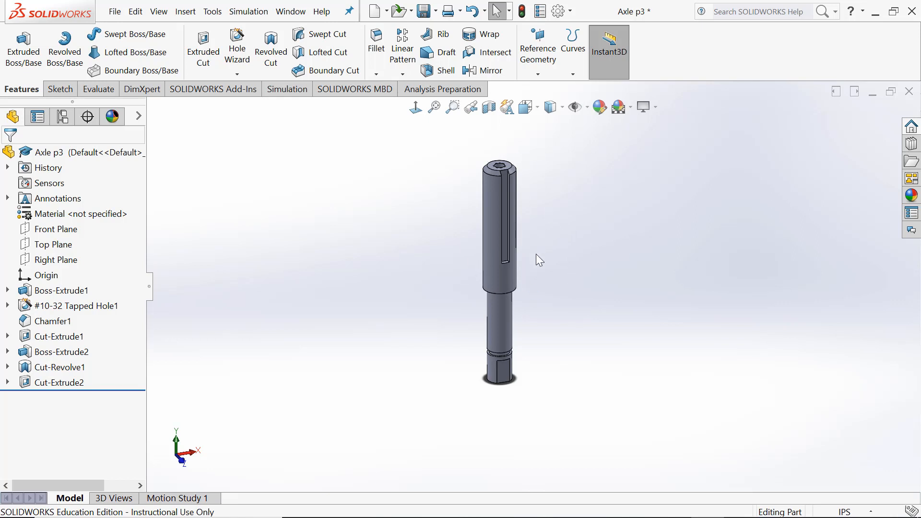
Examine the square corners at the closed end of the keyway slot in the axle's thicker section
{"action": "scroll", "coordinate": [543, 258], "scroll_direction": "down", "scroll_amount": 8}
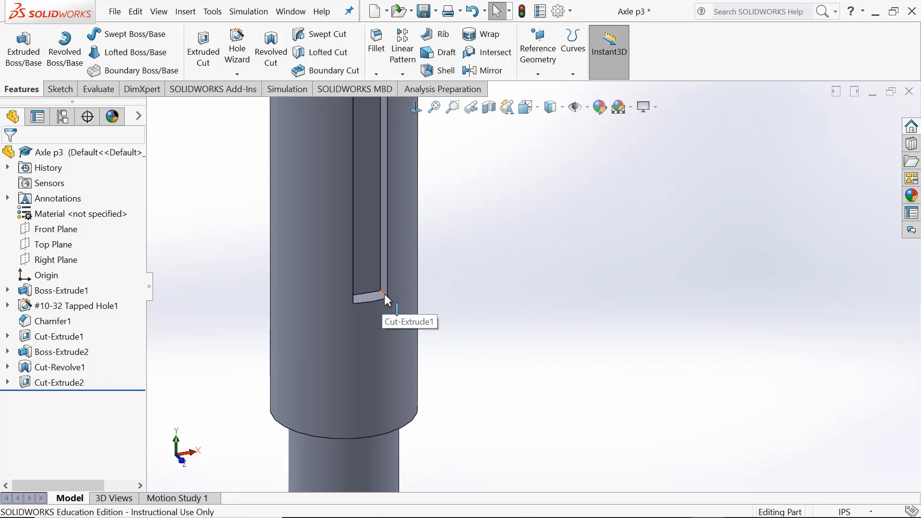
{"action": "middle_click_drag", "start_coordinate": [526, 278], "coordinate": [477, 304]}
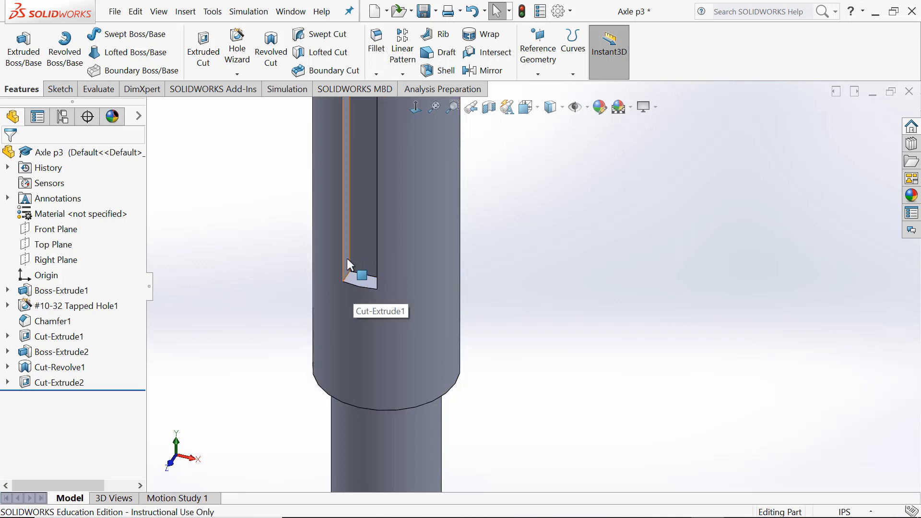
{"action": "scroll", "coordinate": [392, 227], "scroll_direction": "up", "scroll_amount": 3}
{"action": "scroll", "coordinate": [392, 225], "scroll_direction": "up", "scroll_amount": 2}
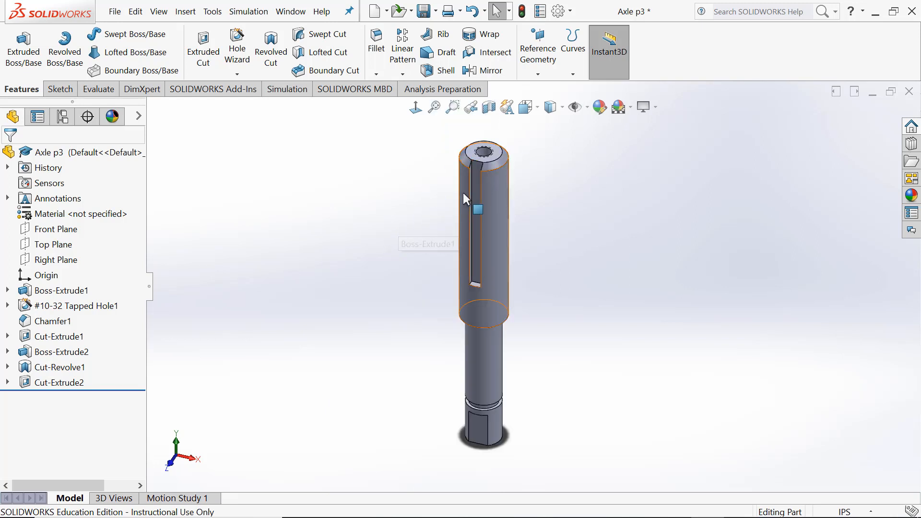
{"action": "scroll", "coordinate": [485, 279], "scroll_direction": "down", "scroll_amount": 3}
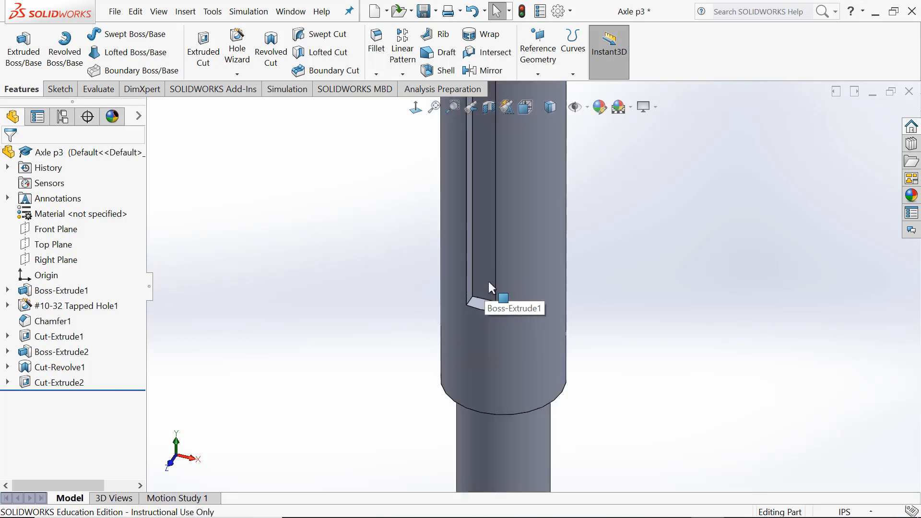
{"action": "scroll", "coordinate": [499, 294], "scroll_direction": "down", "scroll_amount": 2}
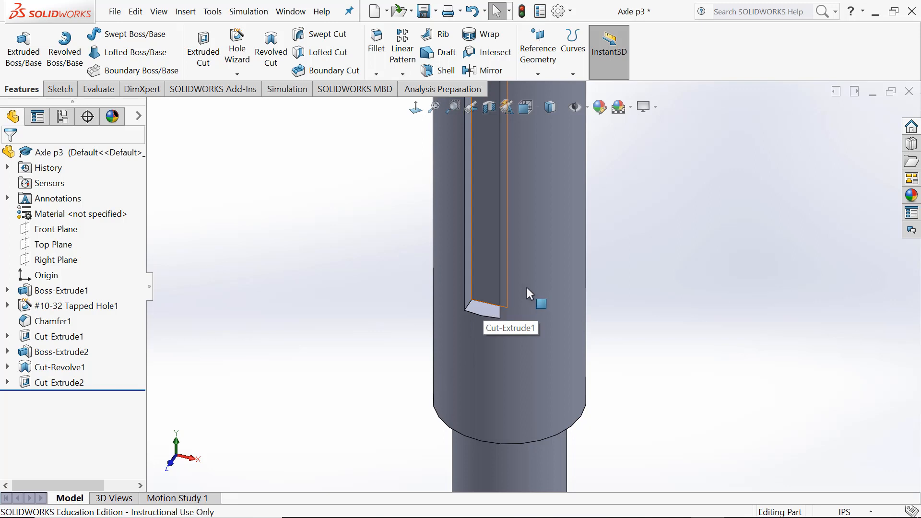
{"action": "scroll", "coordinate": [564, 278], "scroll_direction": "up", "scroll_amount": 6}
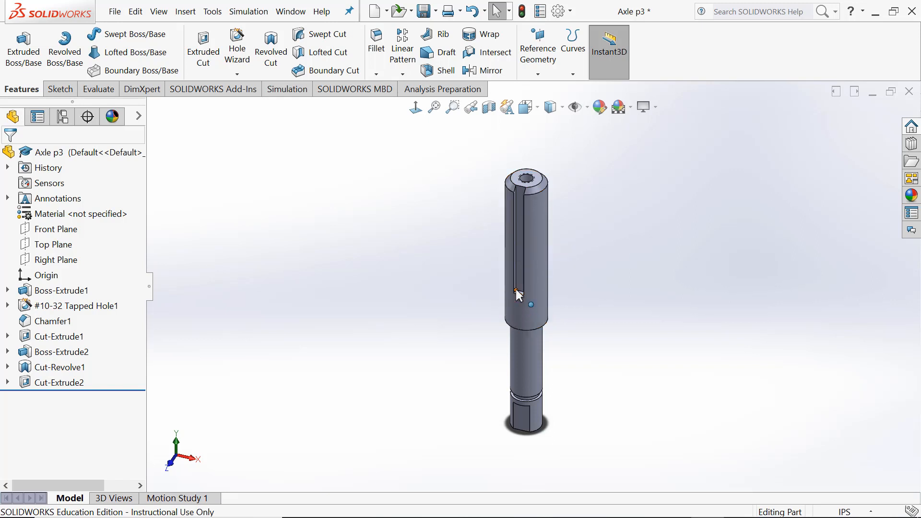
{"action": "scroll", "coordinate": [535, 290], "scroll_direction": "down", "scroll_amount": 3}
{"action": "scroll", "coordinate": [605, 301], "scroll_direction": "down", "scroll_amount": 1}
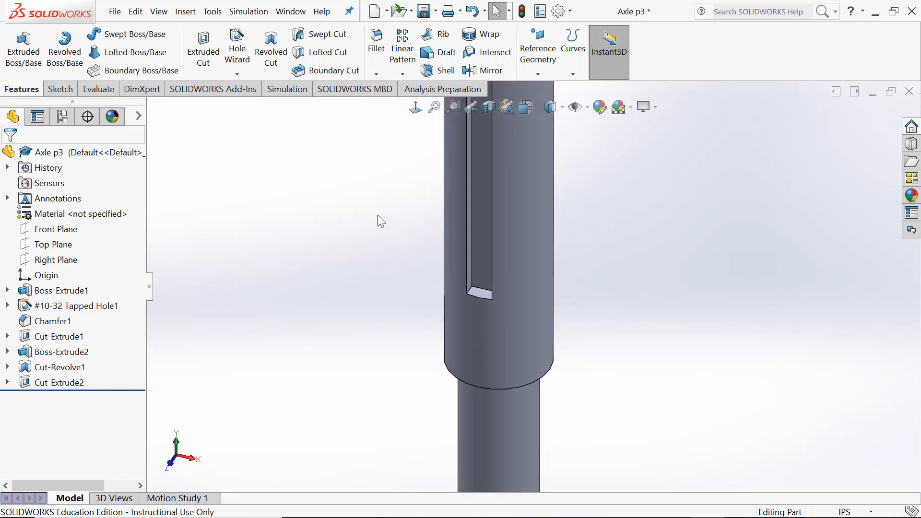
Start a full round fillet for the square closed end of the keyway in the axle's thicker section
{"action": "left_click", "coordinate": [378, 42]}
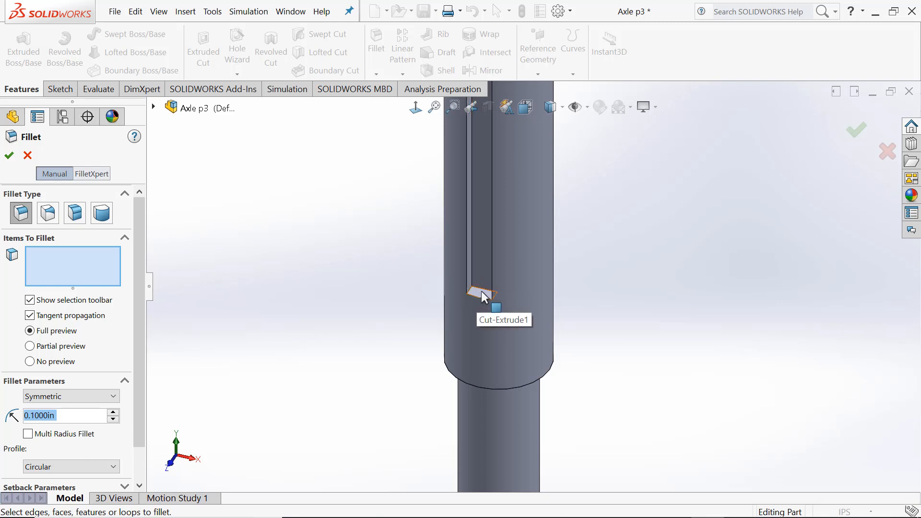
{"action": "middle_click_drag", "start_coordinate": [482, 297], "coordinate": [528, 291]}
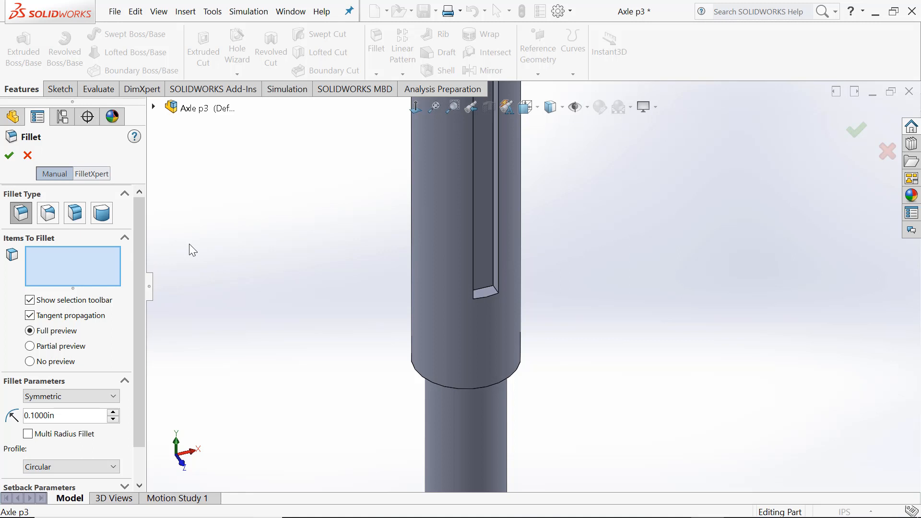
{"action": "left_click", "coordinate": [102, 213]}
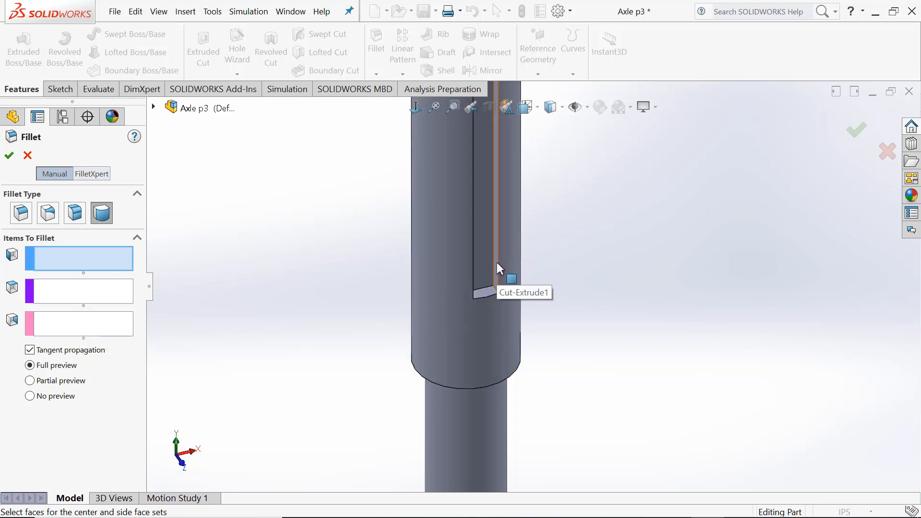
{"action": "middle_click_drag", "start_coordinate": [649, 287], "coordinate": [464, 256]}
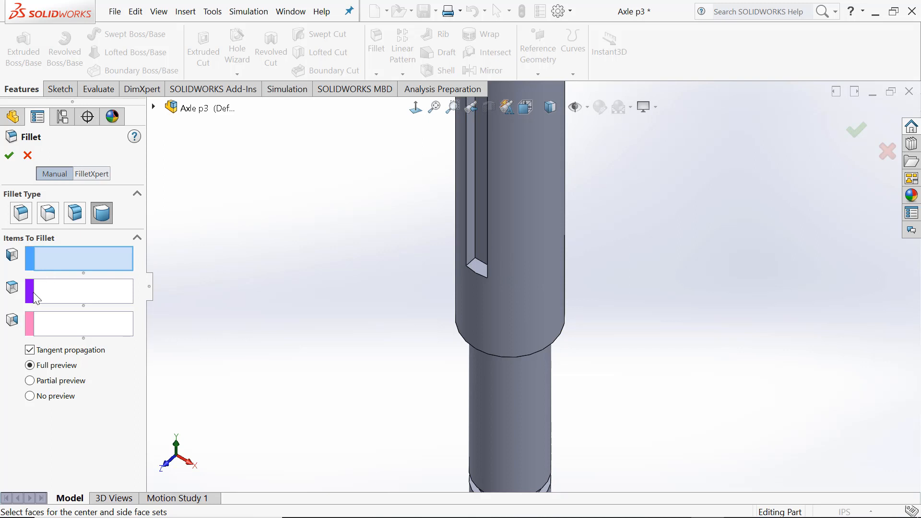
{"action": "middle_click_drag", "start_coordinate": [228, 293], "coordinate": [366, 283]}
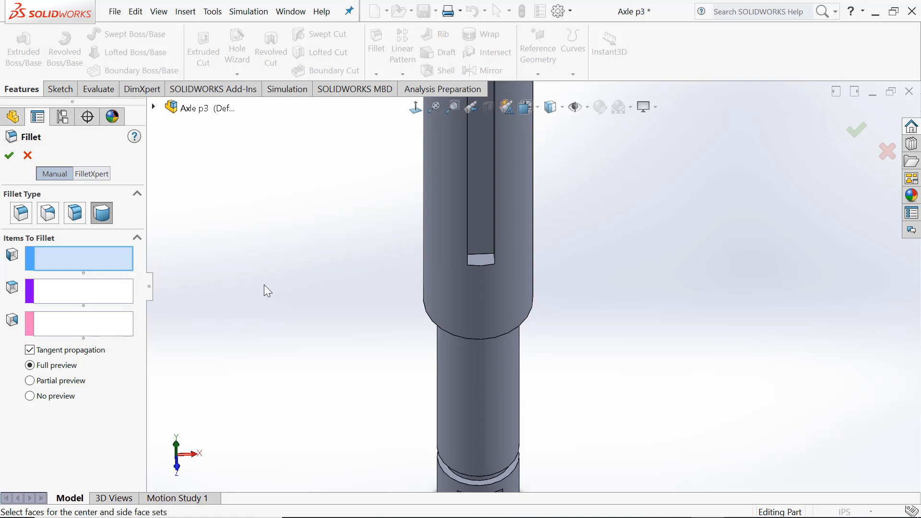
{"action": "middle_click_drag", "start_coordinate": [549, 248], "coordinate": [500, 288]}
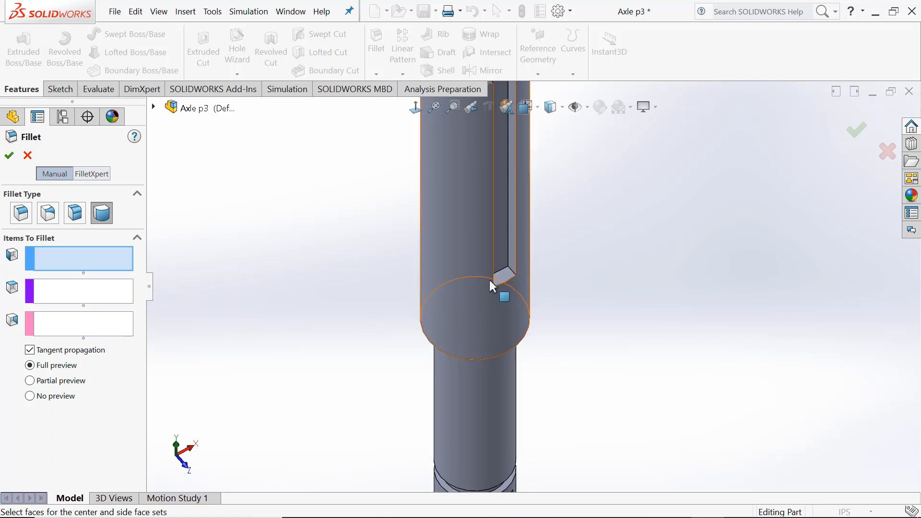
Assign one keyway side wall as side face set 1, the closed end as the center face set, and the opposite wall as side face set 2
{"action": "left_click", "coordinate": [58, 263]}
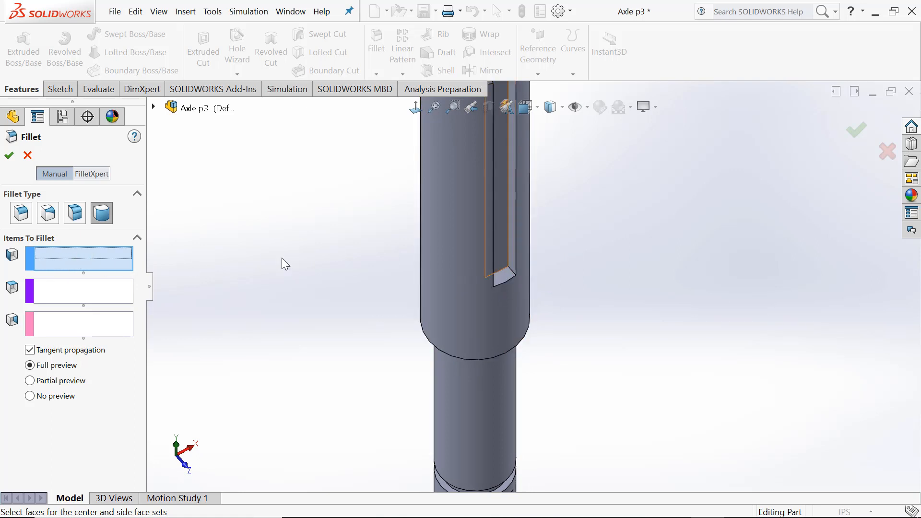
{"action": "left_click", "coordinate": [513, 246]}
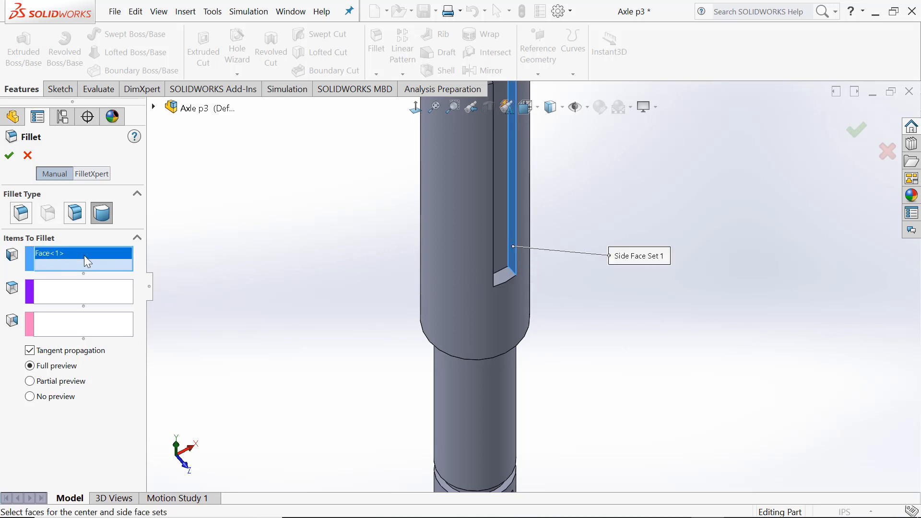
{"action": "left_click", "coordinate": [98, 294]}
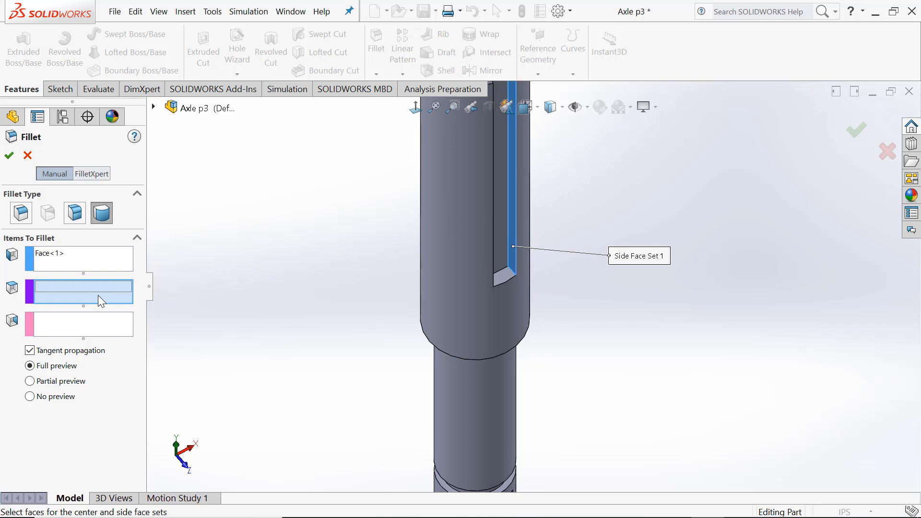
{"action": "left_click", "coordinate": [507, 277]}
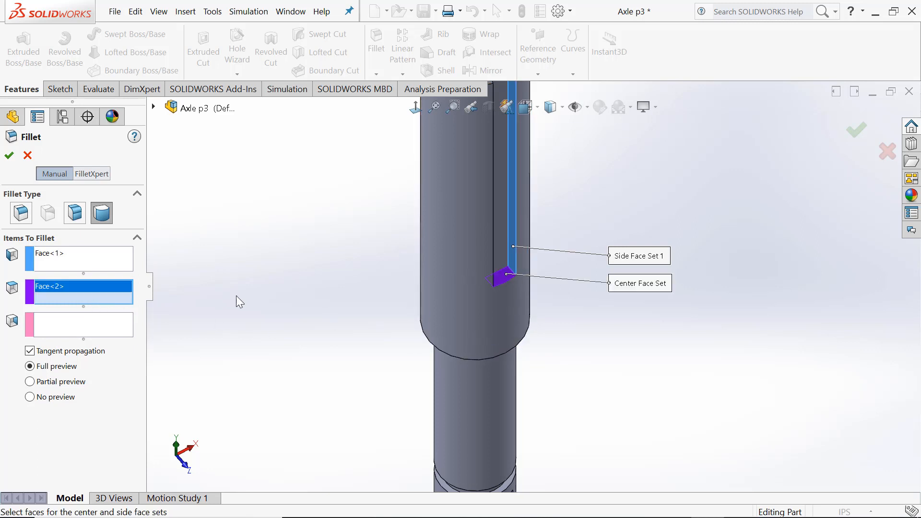
{"action": "left_click", "coordinate": [114, 324]}
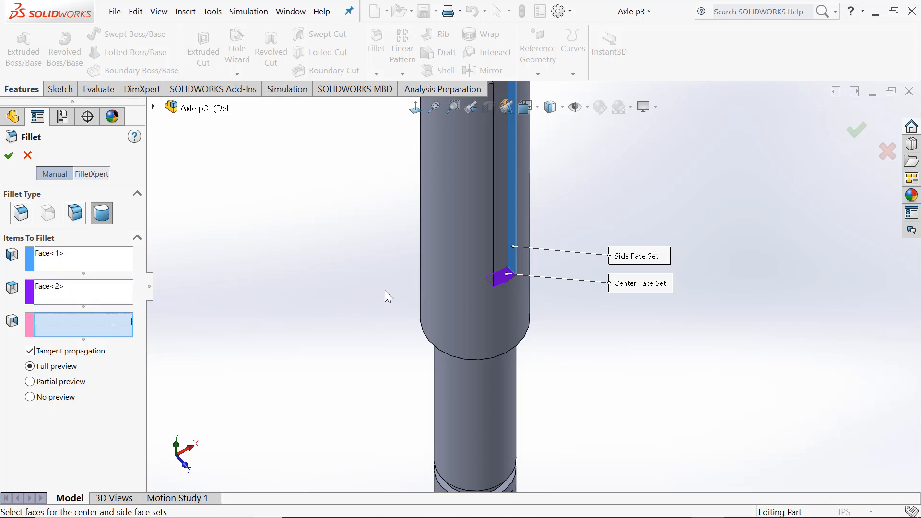
{"action": "middle_click_drag", "start_coordinate": [385, 291], "coordinate": [297, 282]}
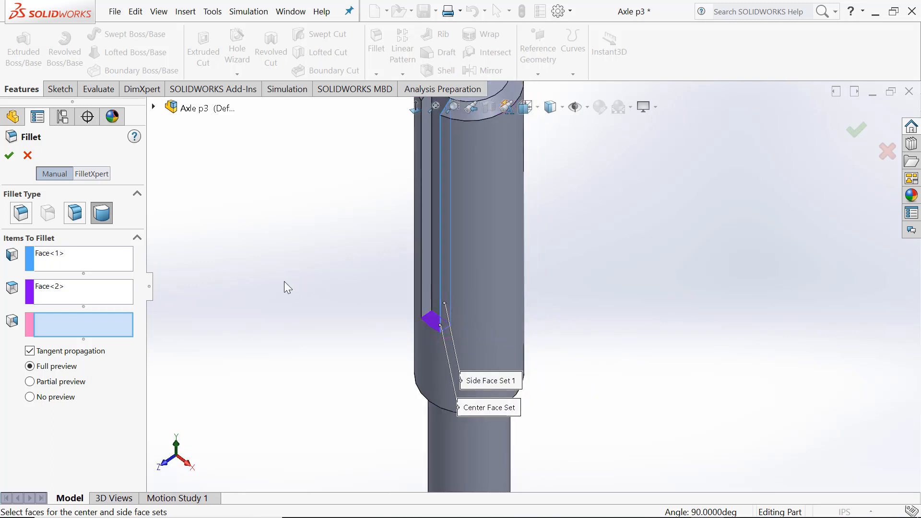
{"action": "left_click", "coordinate": [429, 295]}
Check the preview of the rounded keyway end and accept the full round fillet
{"action": "middle_click_drag", "start_coordinate": [260, 303], "coordinate": [361, 226]}
{"action": "scroll", "coordinate": [379, 216], "scroll_direction": "down", "scroll_amount": 3}
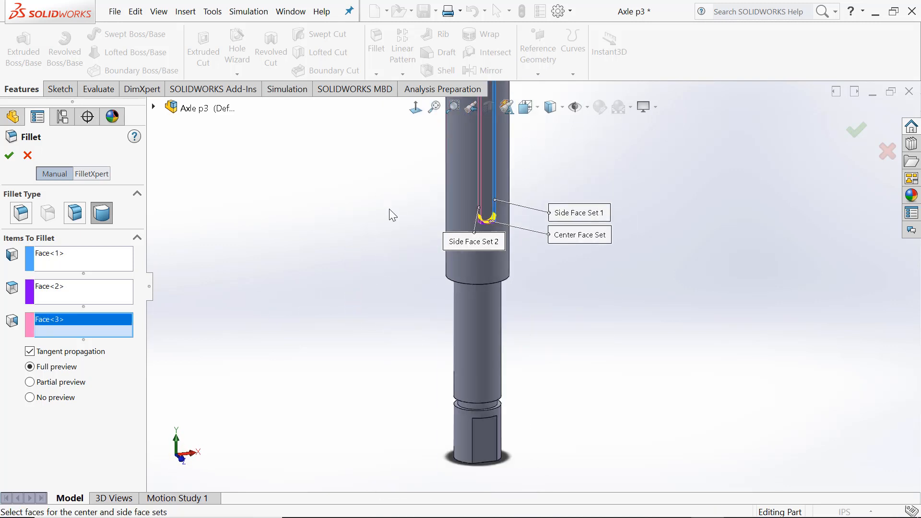
{"action": "scroll", "coordinate": [389, 209], "scroll_direction": "up", "scroll_amount": 3}
{"action": "scroll", "coordinate": [658, 262], "scroll_direction": "down", "scroll_amount": 2}
{"action": "scroll", "coordinate": [609, 272], "scroll_direction": "up", "scroll_amount": 2}
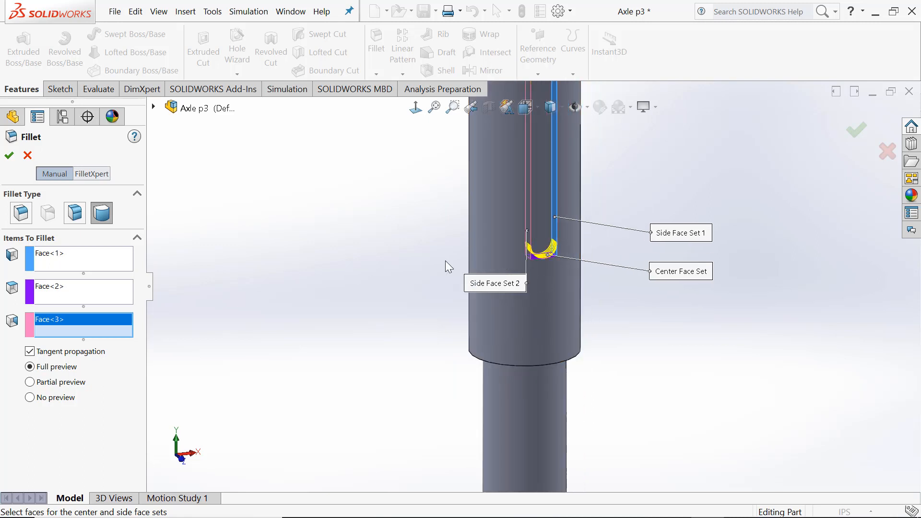
{"action": "middle_click_drag", "start_coordinate": [445, 261], "coordinate": [400, 291]}
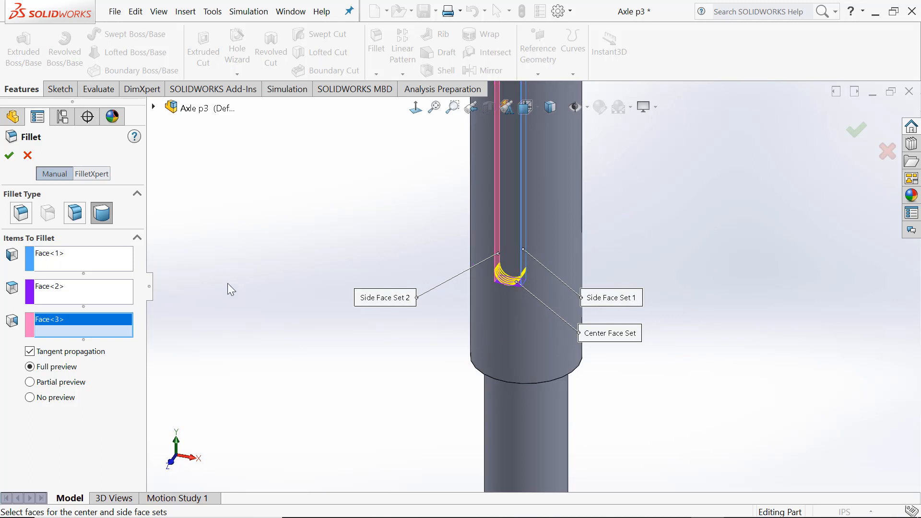
{"action": "left_click", "coordinate": [8, 155]}
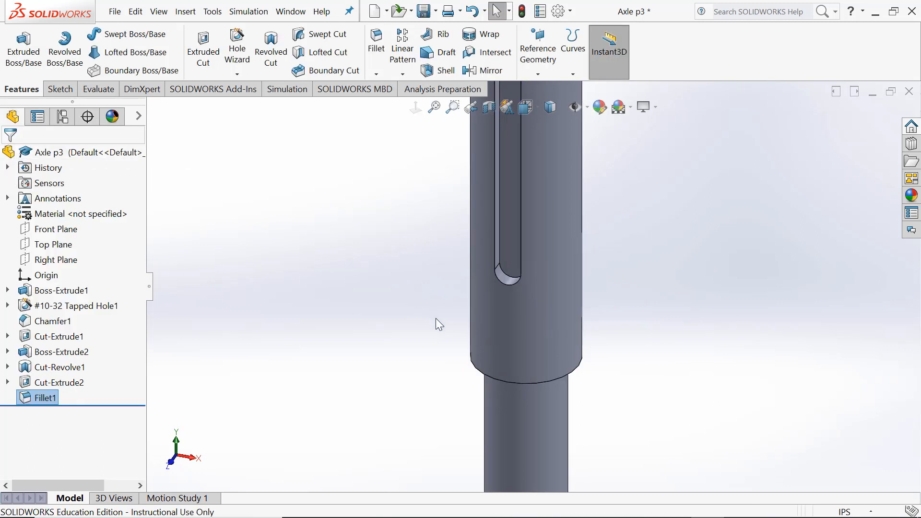
Examine the whole axle and expand Boss-Extrude1, Cut-Extrude1, Boss-Extrude2, Cut-Revolve1 and Cut-Extrude2 to inspect their sketches' definition status
{"action": "key", "text": "f"}
{"action": "middle_click_drag", "start_coordinate": [592, 329], "coordinate": [654, 232]}
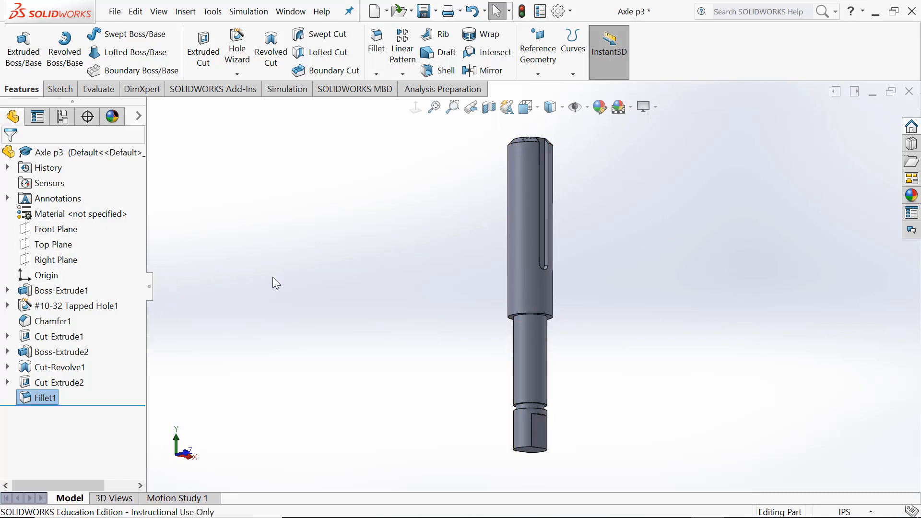
{"action": "left_click", "coordinate": [8, 291]}
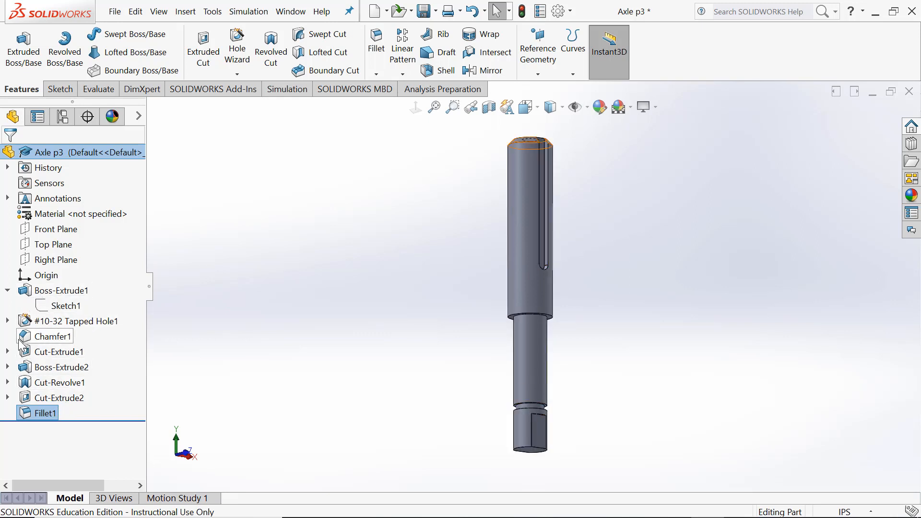
{"action": "left_click", "coordinate": [7, 352]}
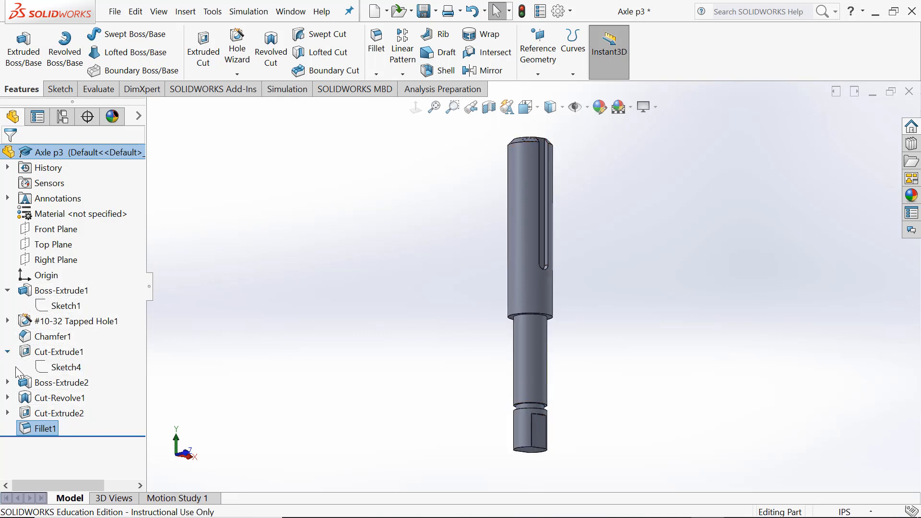
{"action": "left_click", "coordinate": [7, 383]}
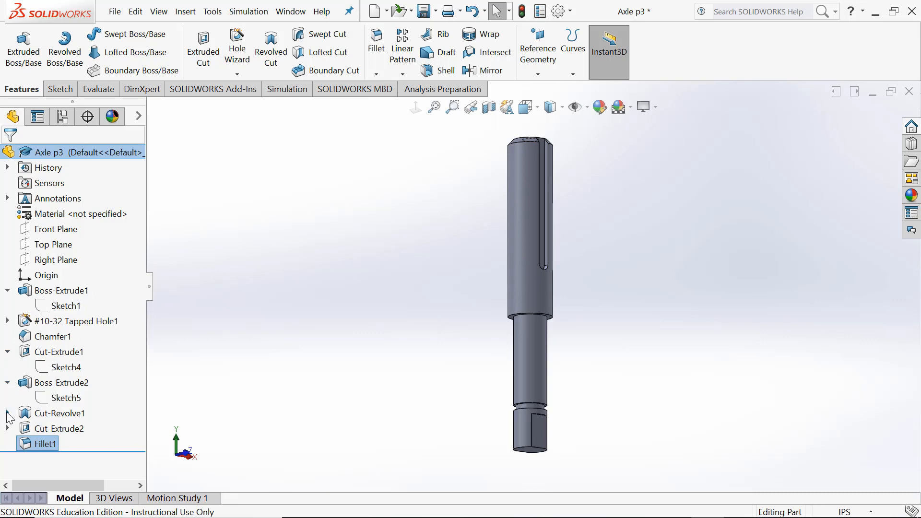
{"action": "left_click", "coordinate": [8, 414]}
{"action": "left_click", "coordinate": [7, 443]}
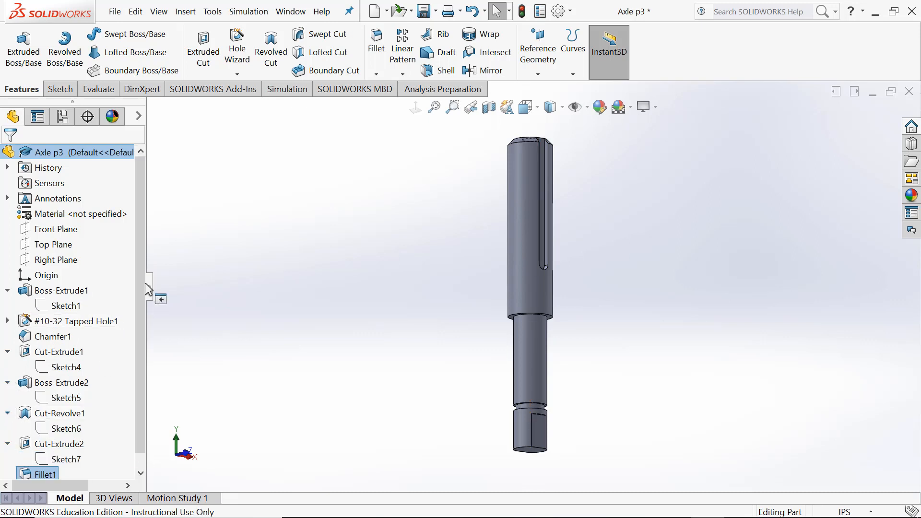
{"action": "scroll", "coordinate": [140, 289], "scroll_direction": "down", "scroll_amount": 1}
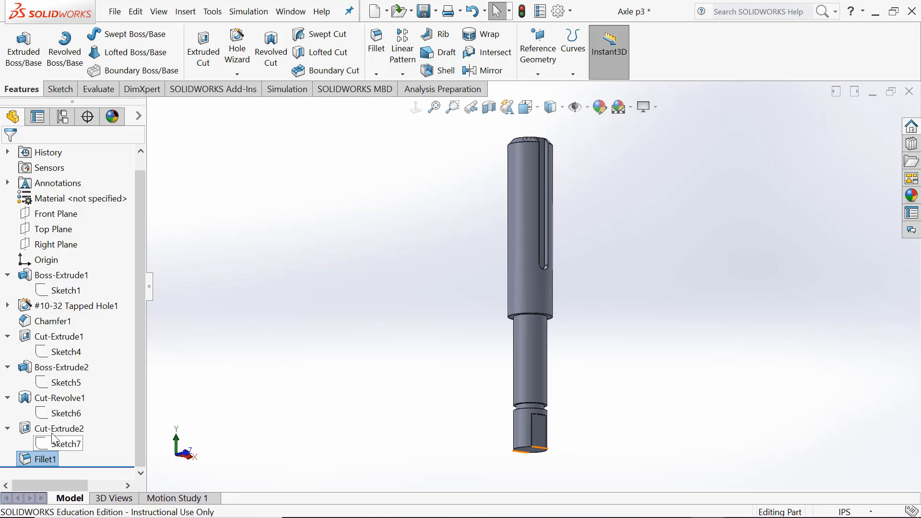
Delete the 0.3125 in dimension between the two rectangles in Sketch7, exit the sketch, and reopen it for editing
{"action": "right_click", "coordinate": [80, 444]}
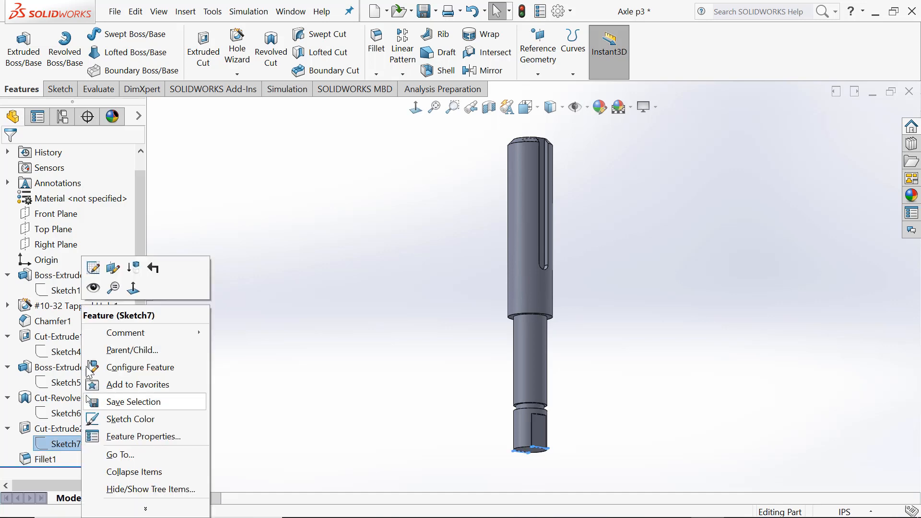
{"action": "left_click", "coordinate": [93, 269]}
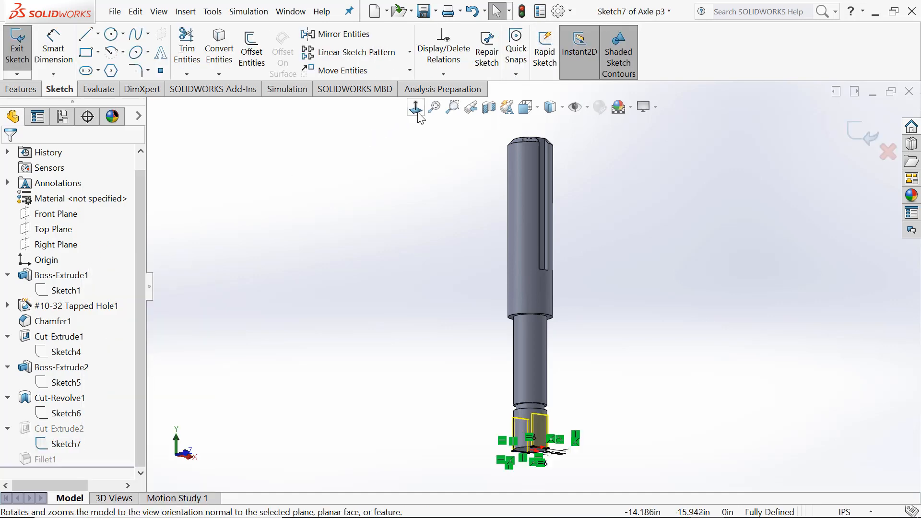
{"action": "left_click", "coordinate": [416, 113]}
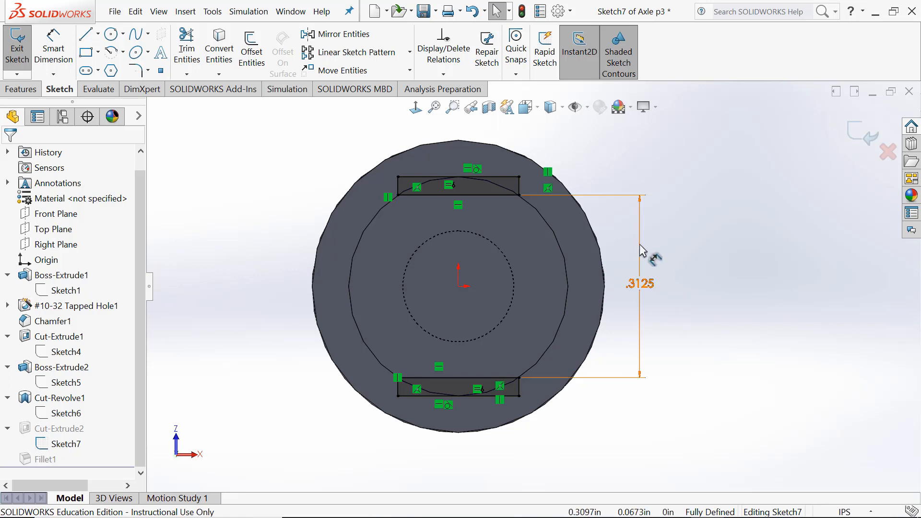
{"action": "left_click", "coordinate": [640, 202]}
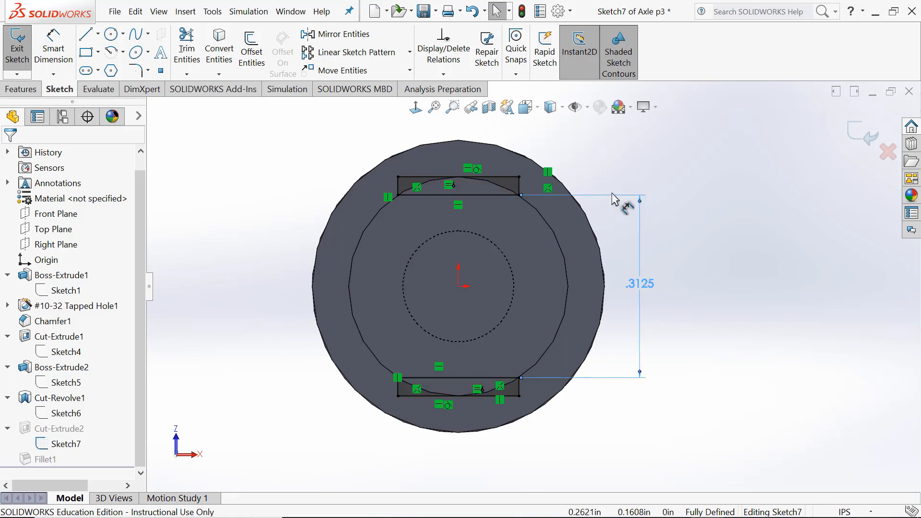
{"action": "key", "text": "Delete"}
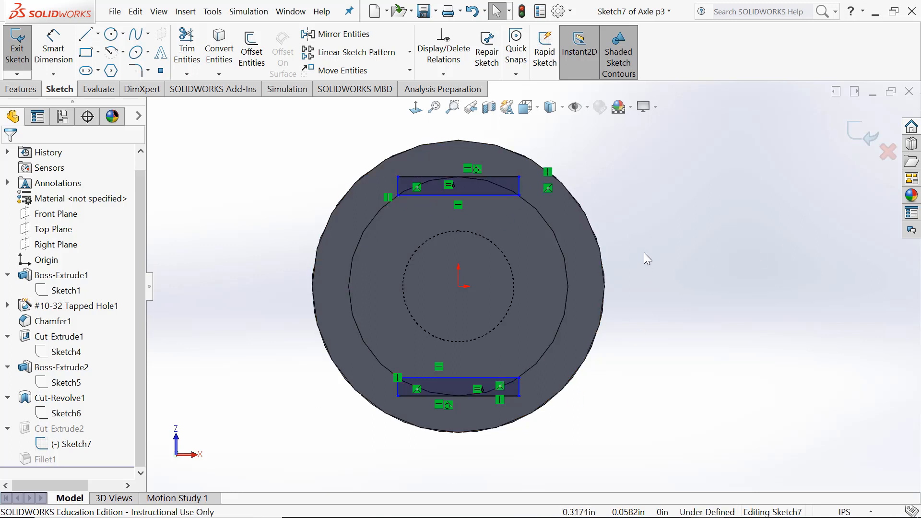
{"action": "left_click", "coordinate": [862, 139]}
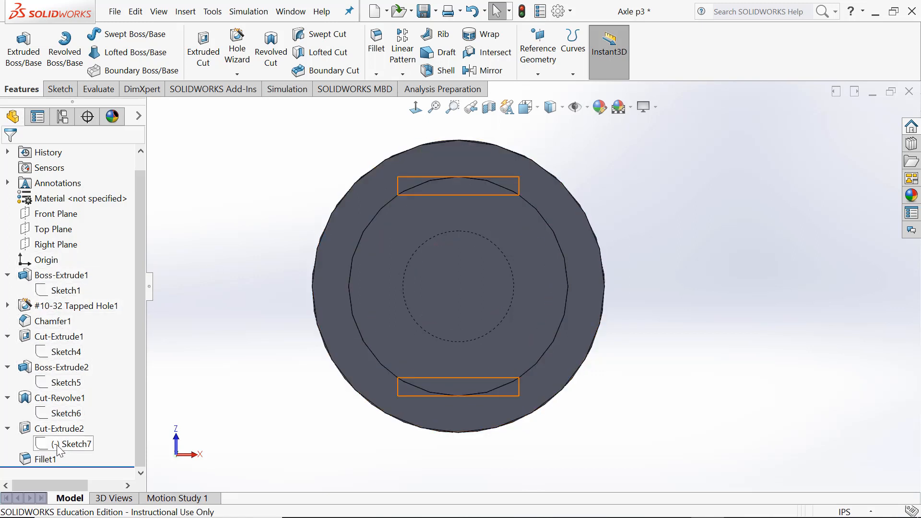
{"action": "right_click", "coordinate": [78, 446]}
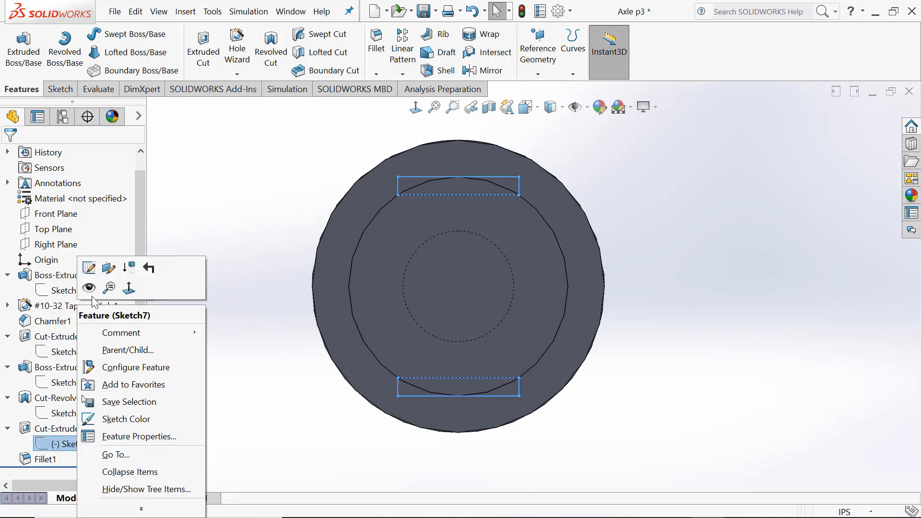
{"action": "left_click", "coordinate": [88, 268]}
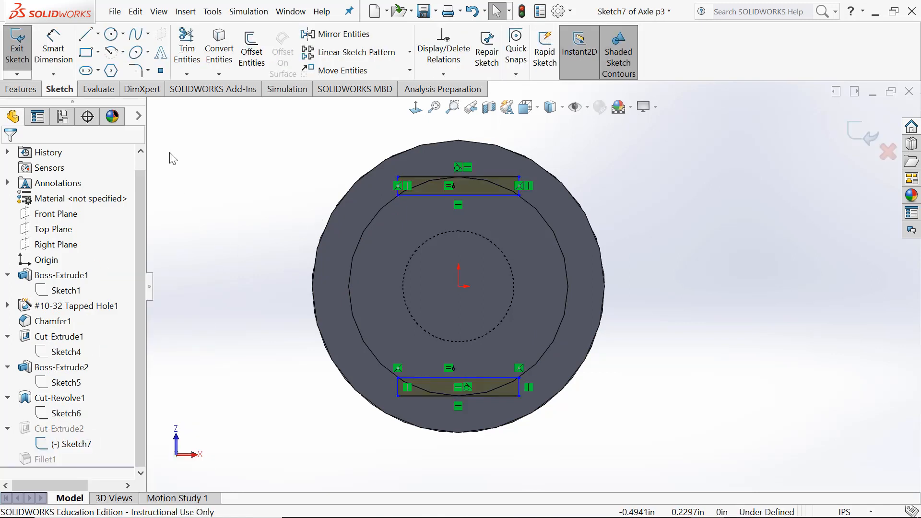
Try to dimension the distance between the two rectangles' inner horizontal edges and undo the misplaced dimension
{"action": "left_click", "coordinate": [53, 48]}
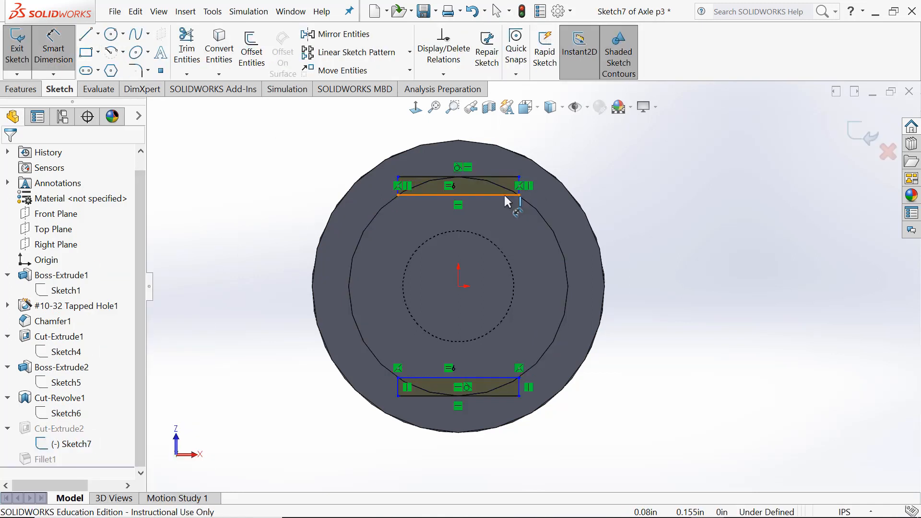
{"action": "left_click", "coordinate": [505, 254]}
{"action": "left_click", "coordinate": [502, 374]}
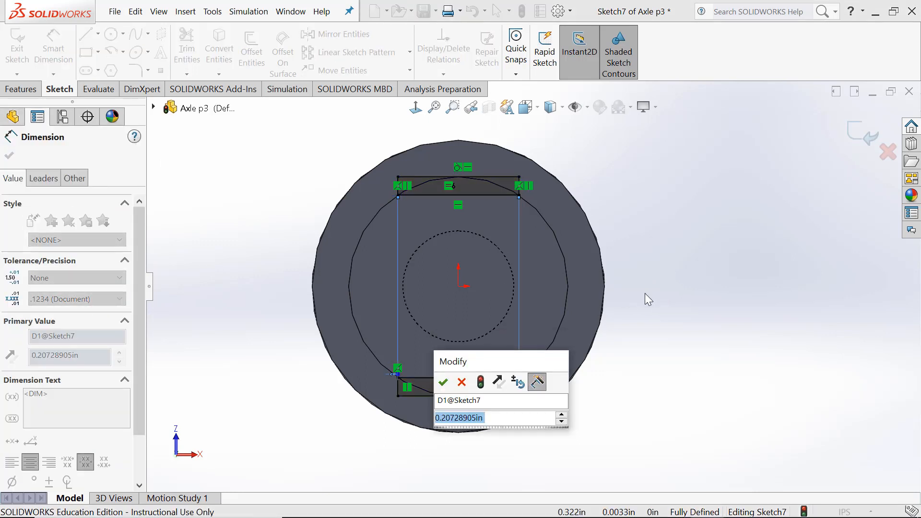
{"action": "left_click", "coordinate": [462, 383]}
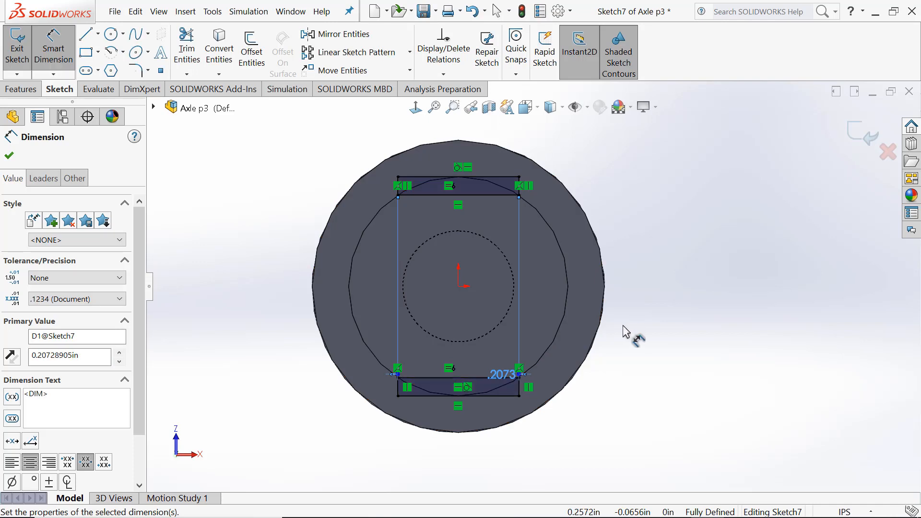
{"action": "key", "text": "Escape"}
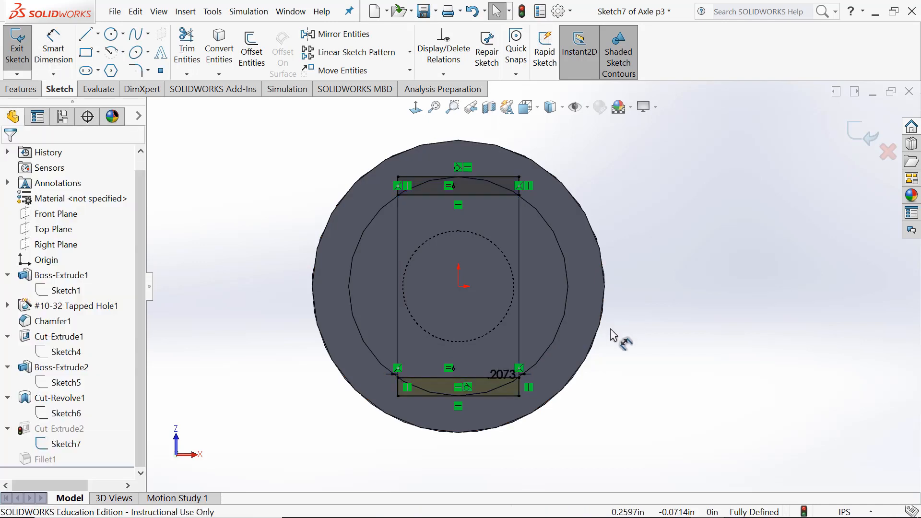
{"action": "key", "text": "ctrl+z"}
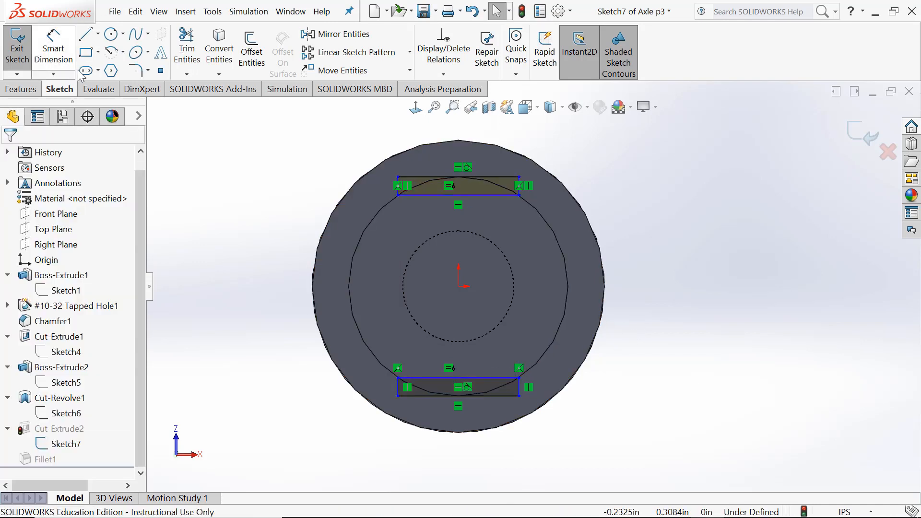
Dimension the distance between the two rectangles' inner horizontal edges as 0.3125 in and exit the sketch
{"action": "left_click", "coordinate": [66, 55]}
{"action": "left_click", "coordinate": [499, 194]}
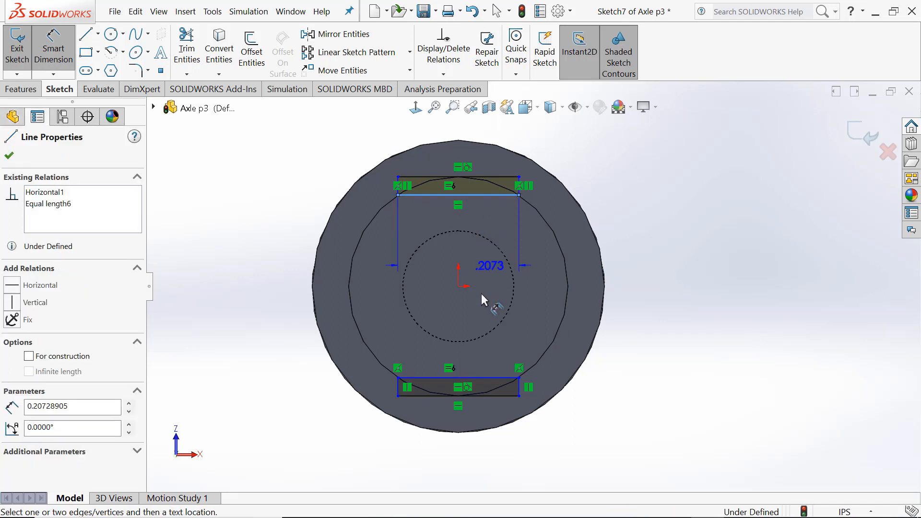
{"action": "left_click", "coordinate": [487, 376]}
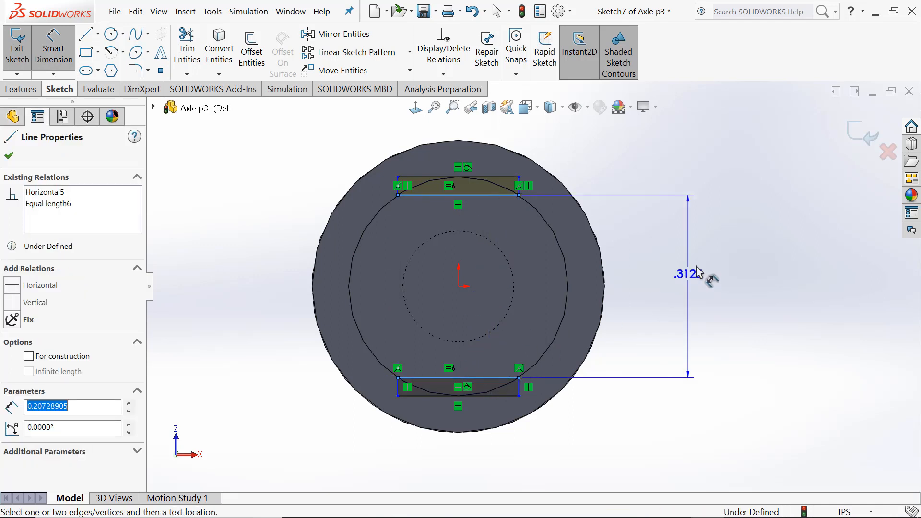
{"action": "left_click", "coordinate": [668, 283]}
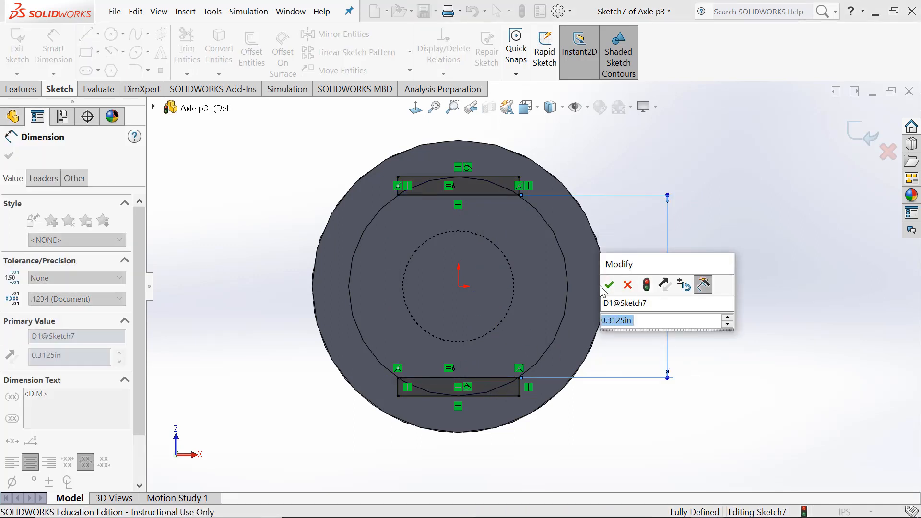
{"action": "left_click", "coordinate": [609, 286]}
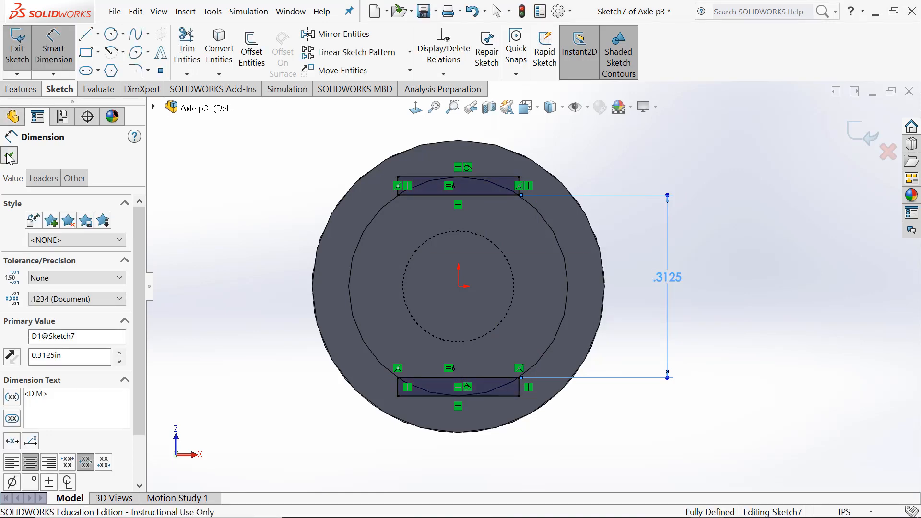
{"action": "key", "text": "Escape"}
{"action": "left_click", "coordinate": [863, 135]}
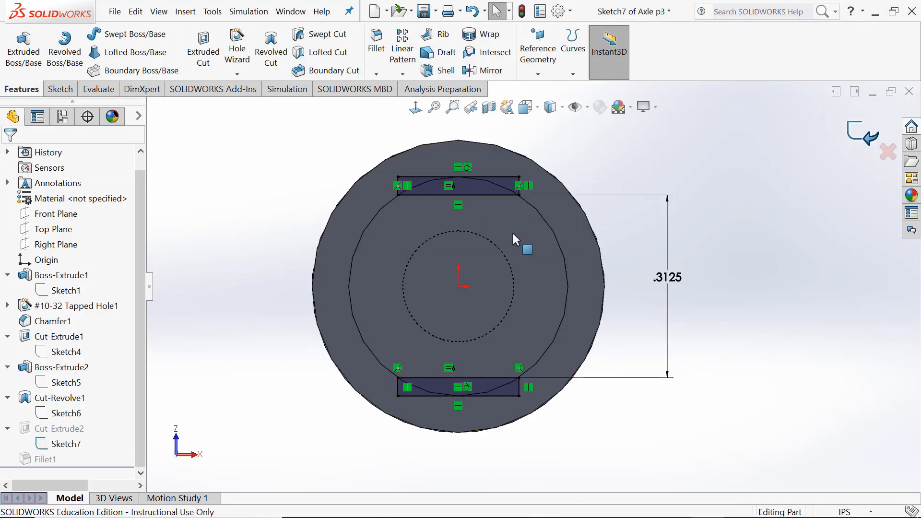
Save the finished Axle p3 part and close it
{"action": "scroll", "coordinate": [623, 310], "scroll_direction": "up", "scroll_amount": 3}
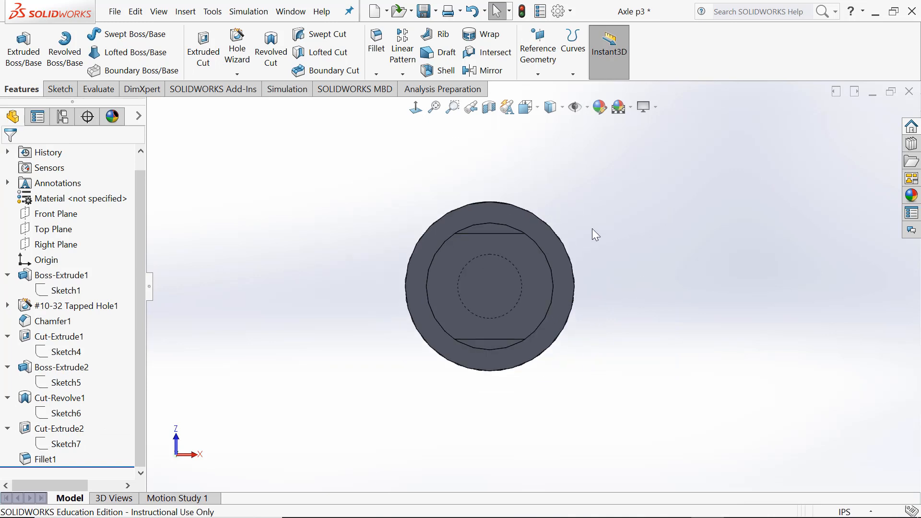
{"action": "middle_click_drag", "start_coordinate": [594, 232], "coordinate": [617, 314]}
{"action": "scroll", "coordinate": [618, 314], "scroll_direction": "up", "scroll_amount": 5}
{"action": "middle_click_drag", "start_coordinate": [562, 344], "coordinate": [653, 264]}
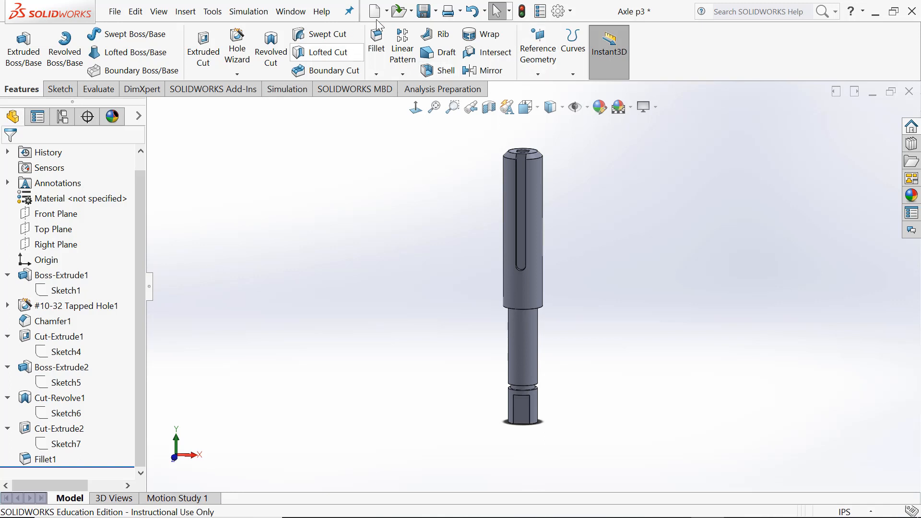
{"action": "left_click", "coordinate": [424, 11]}
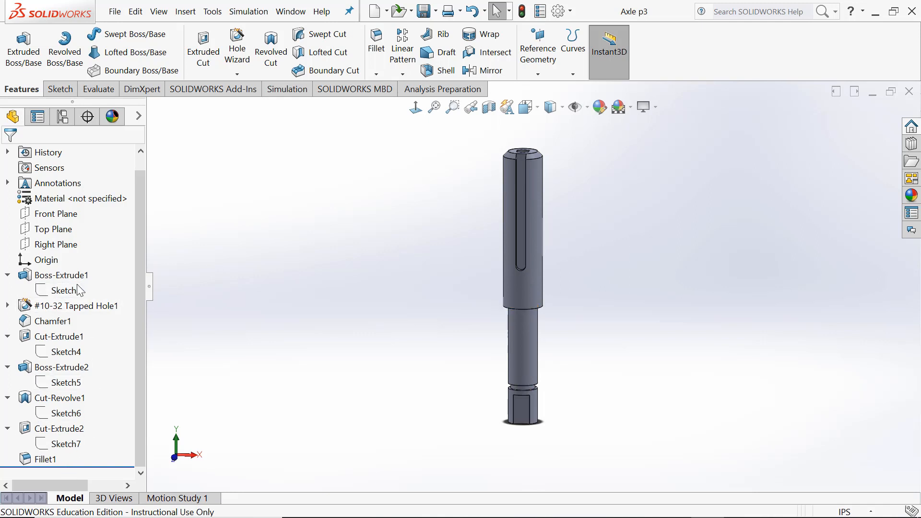
{"action": "left_click", "coordinate": [910, 93]}
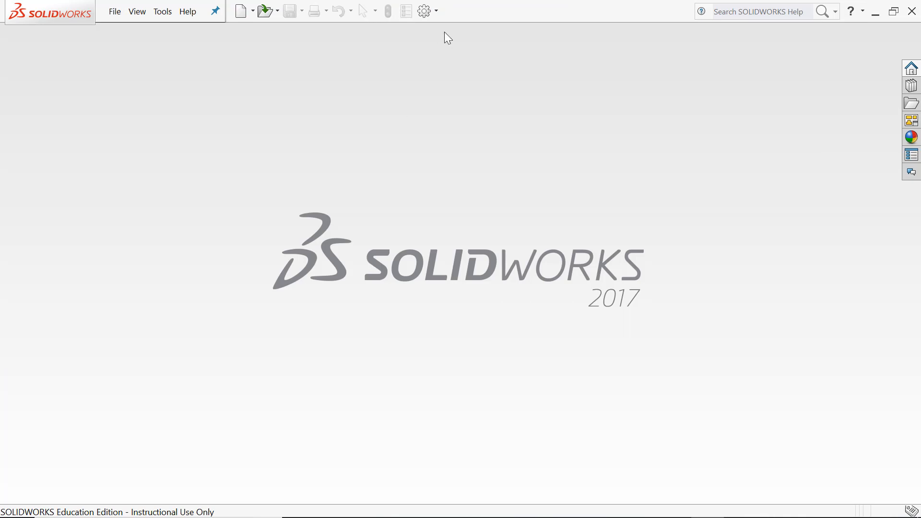
Create a new part document and start a sketch on the Top Plane
{"action": "left_click", "coordinate": [242, 15]}
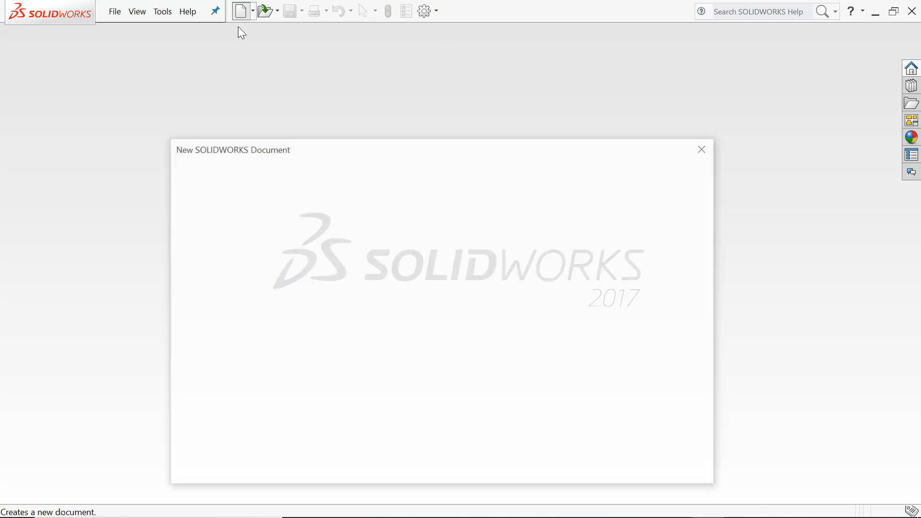
{"action": "left_click", "coordinate": [546, 464]}
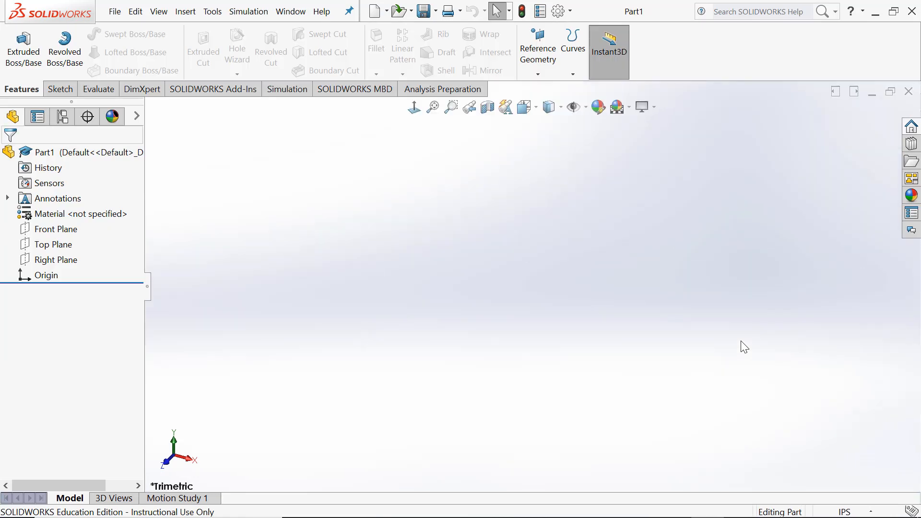
{"action": "mouse_move", "coordinate": [600, 508]}
{"action": "right_click", "coordinate": [48, 247]}
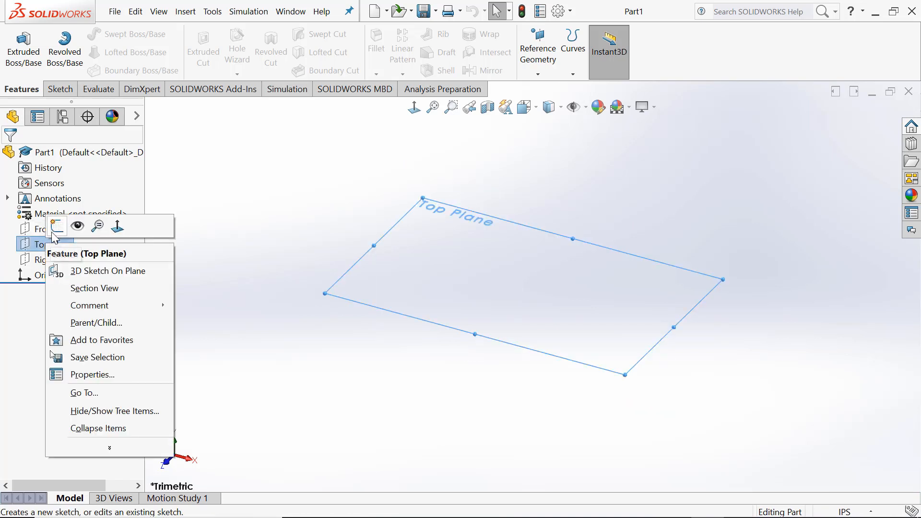
{"action": "left_click", "coordinate": [57, 227]}
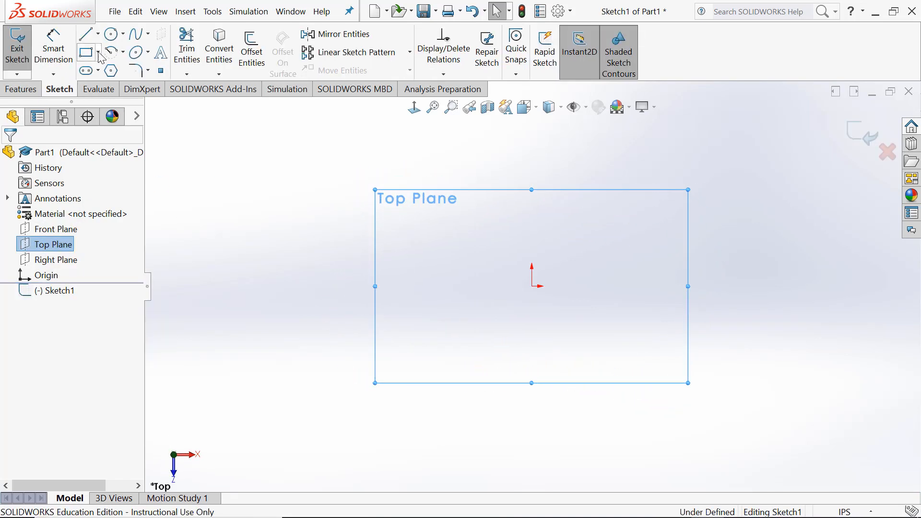
Sketch a center rectangle about 4.06 in wide, centred on the origin
{"action": "left_click", "coordinate": [98, 53]}
{"action": "left_click", "coordinate": [87, 86]}
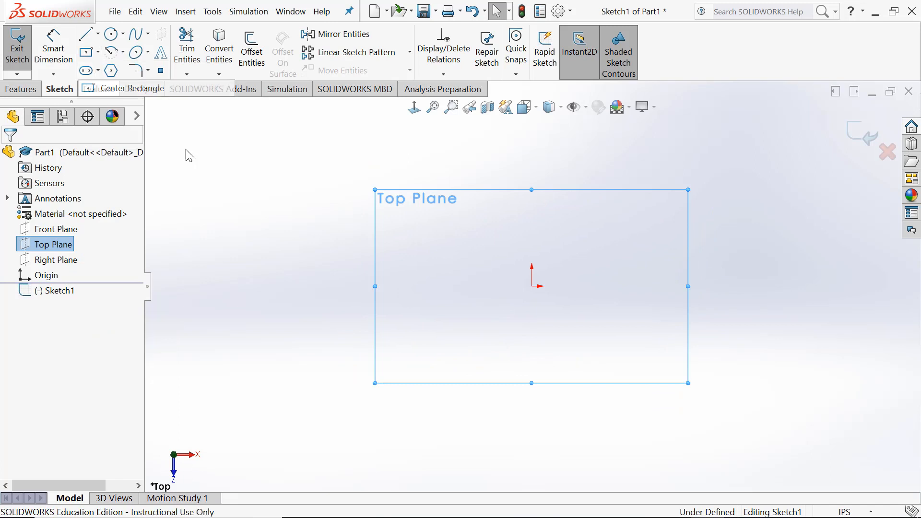
{"action": "left_click", "coordinate": [532, 286]}
{"action": "left_click", "coordinate": [623, 238]}
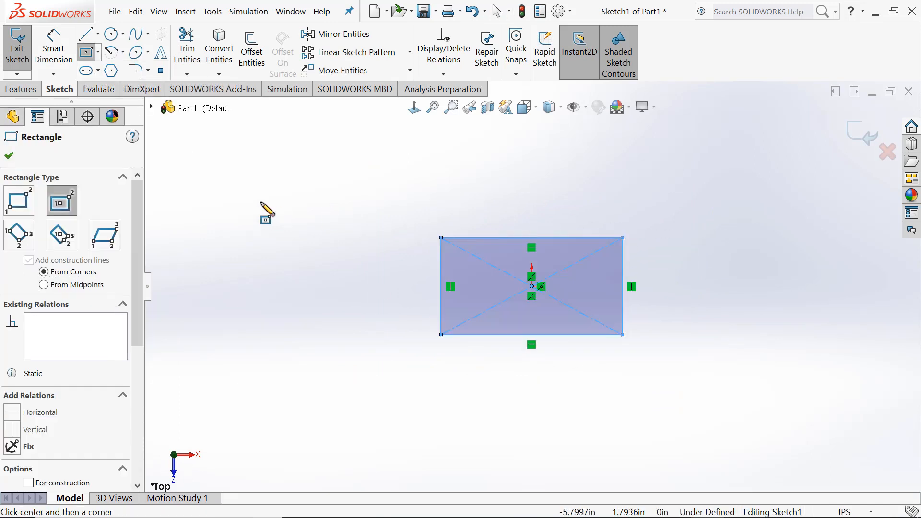
{"action": "left_click", "coordinate": [8, 155]}
Dimension the rectangle's upper horizontal edge and set its length to 1.2 in
{"action": "left_click", "coordinate": [57, 43]}
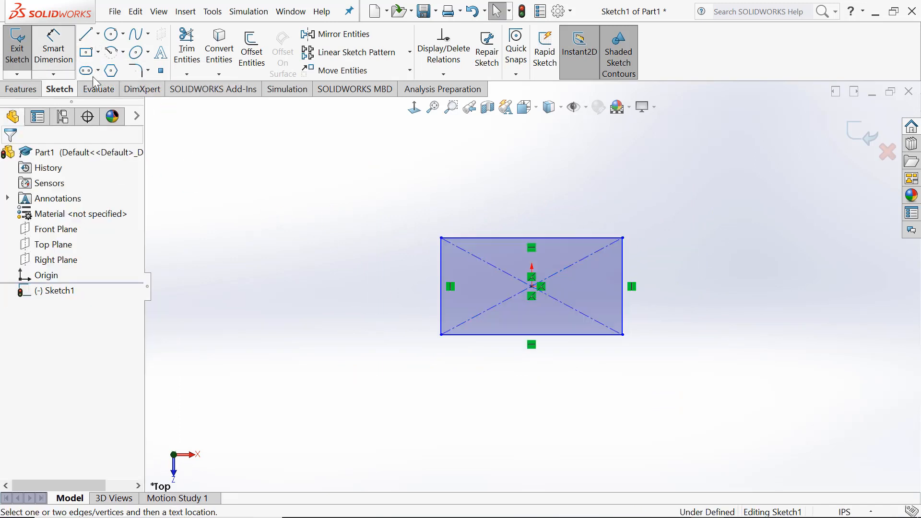
{"action": "left_click", "coordinate": [545, 237]}
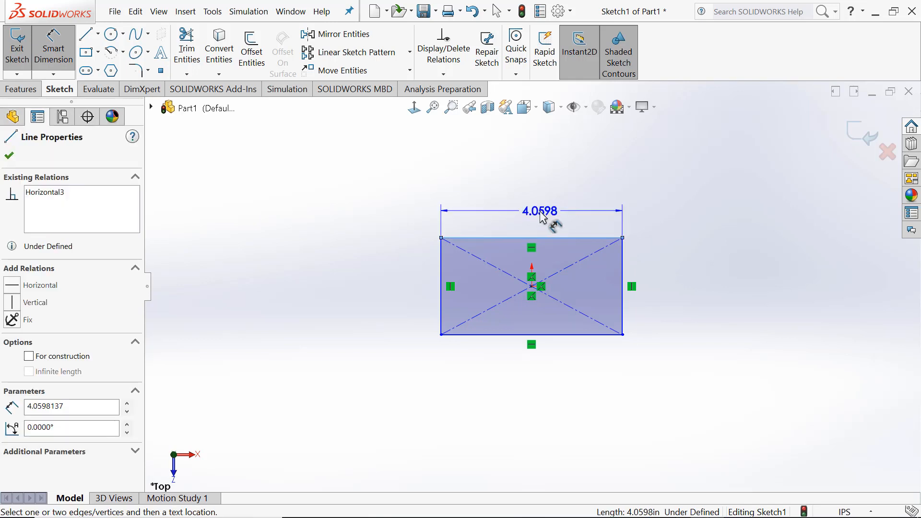
{"action": "left_click", "coordinate": [551, 218]}
{"action": "type", "text": "1"}
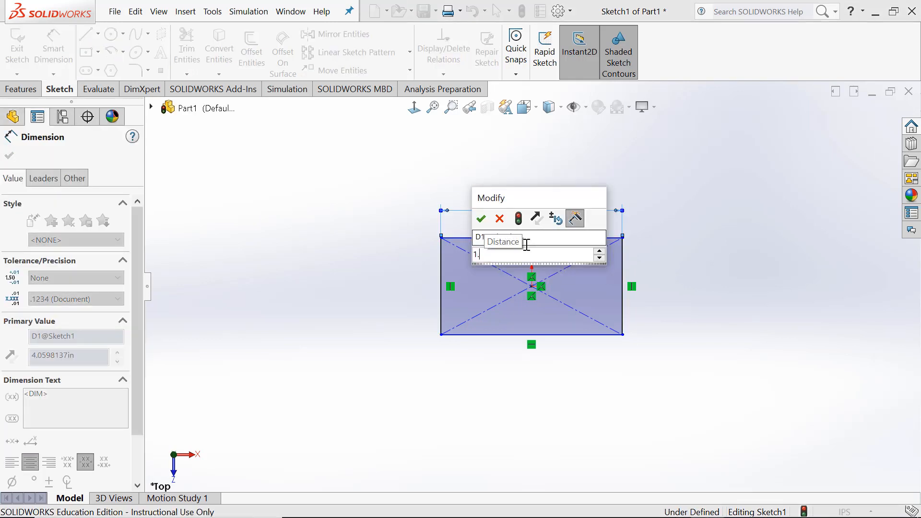
{"action": "type", "text": ".2"}
{"action": "key", "text": "Return"}
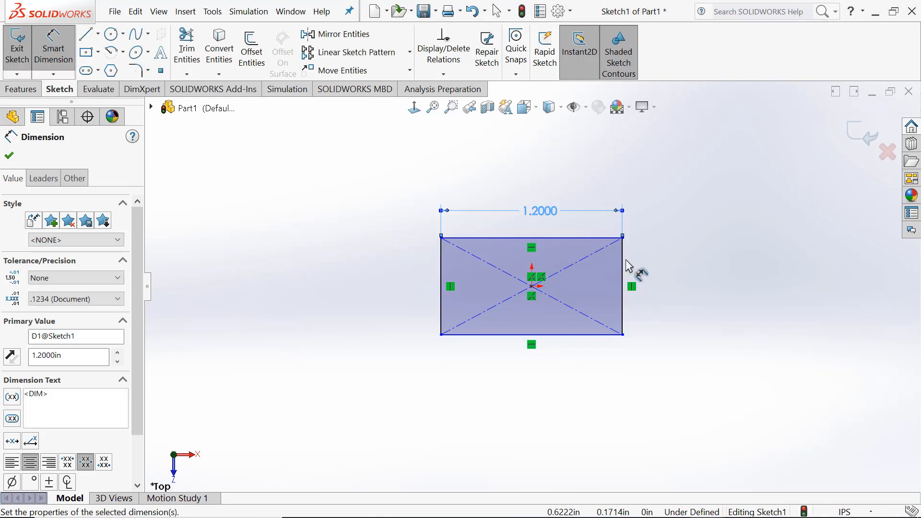
Dimension the rectangle's vertical edge as 0.9 in
{"action": "left_click", "coordinate": [622, 256]}
{"action": "left_click", "coordinate": [667, 274]}
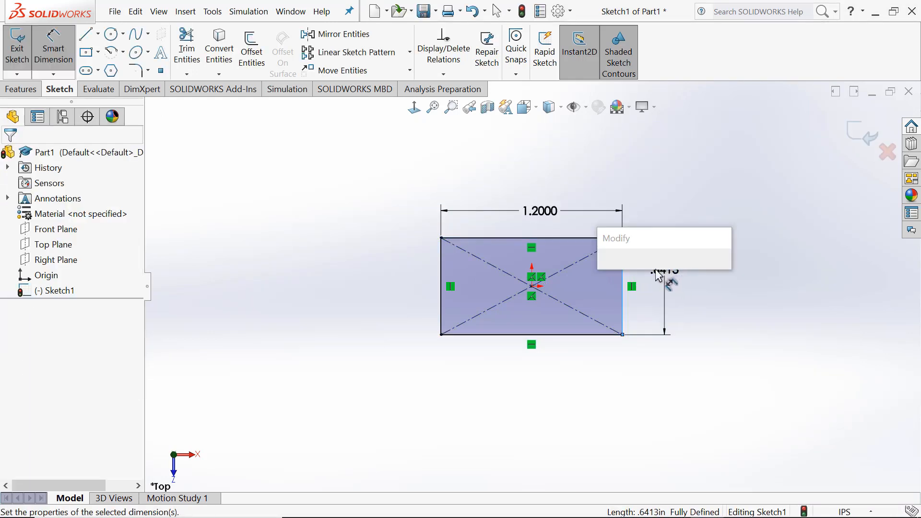
{"action": "type", "text": ".9"}
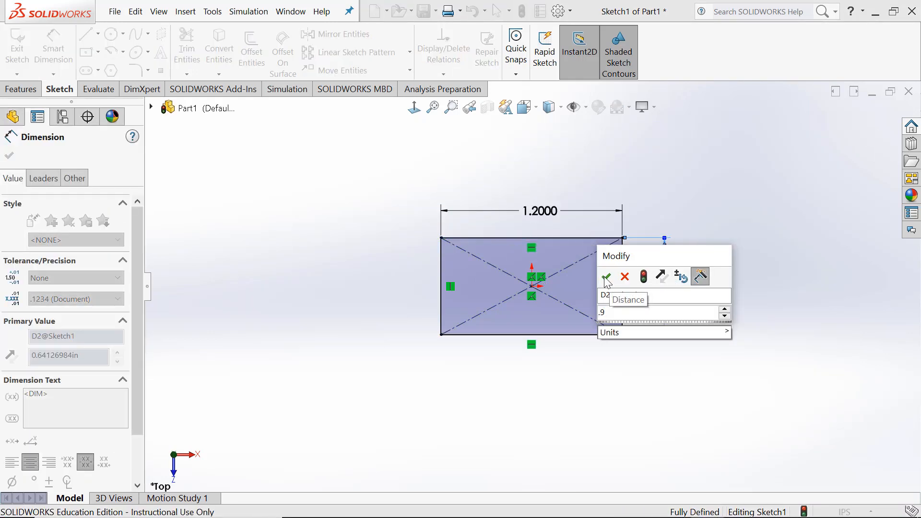
{"action": "left_click", "coordinate": [606, 277]}
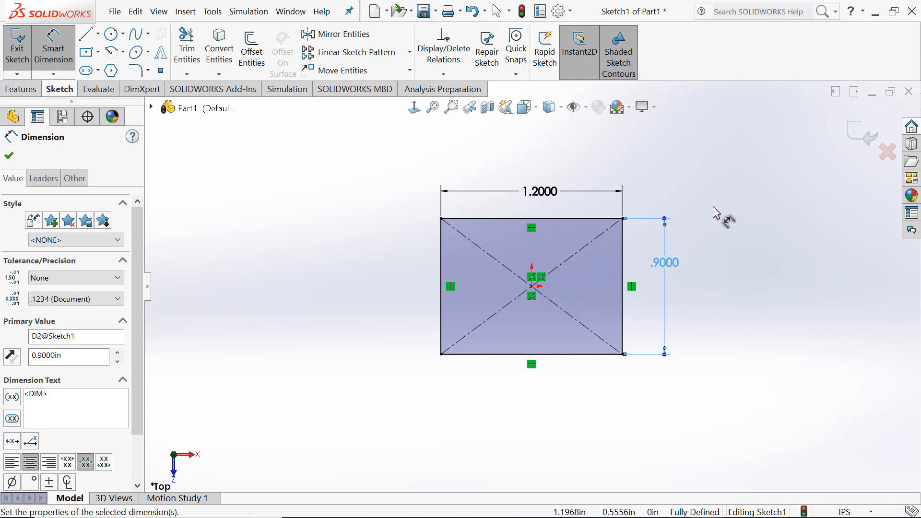
Set the rectangle's vertical dimension to 0.7 in and exit the sketch
{"action": "double_click", "coordinate": [669, 262]}
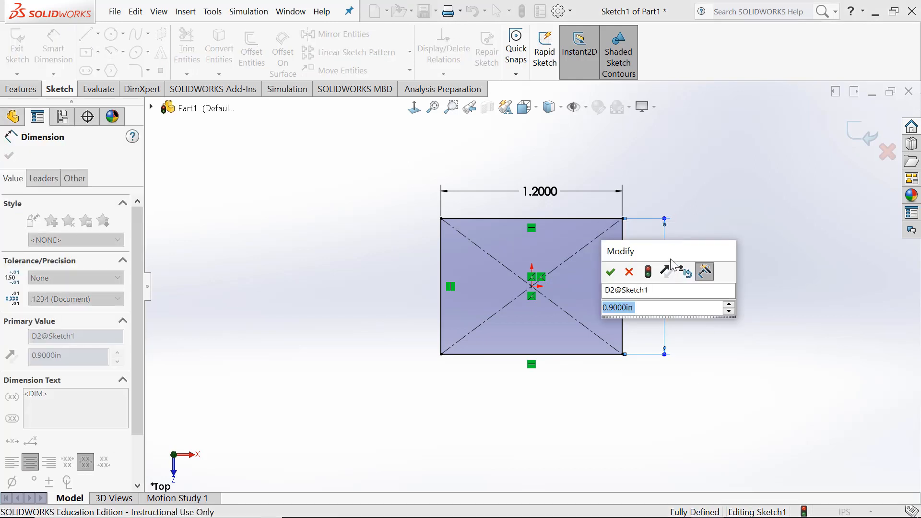
{"action": "type", "text": ".7"}
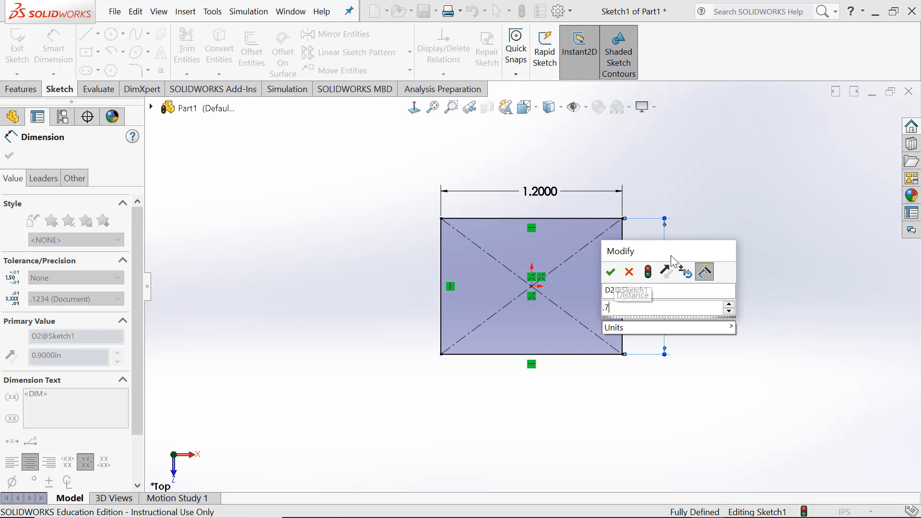
{"action": "left_click", "coordinate": [610, 271]}
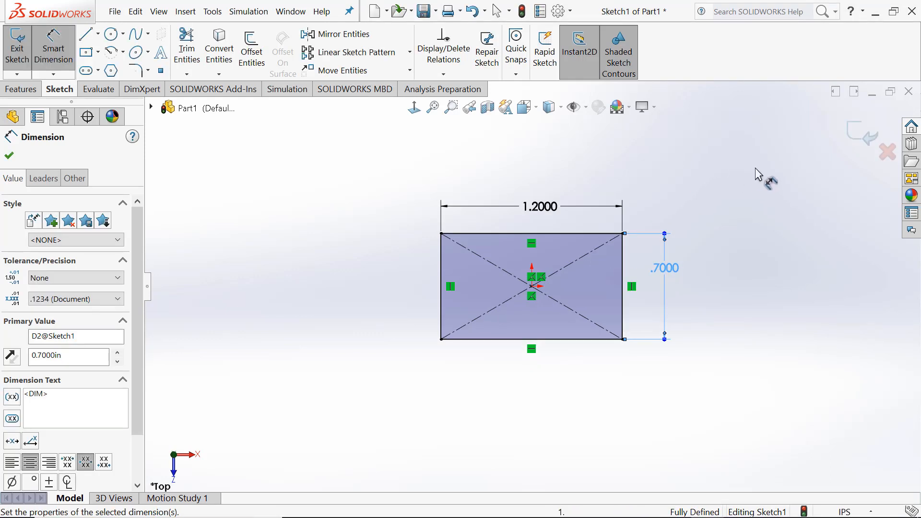
{"action": "left_click", "coordinate": [858, 136]}
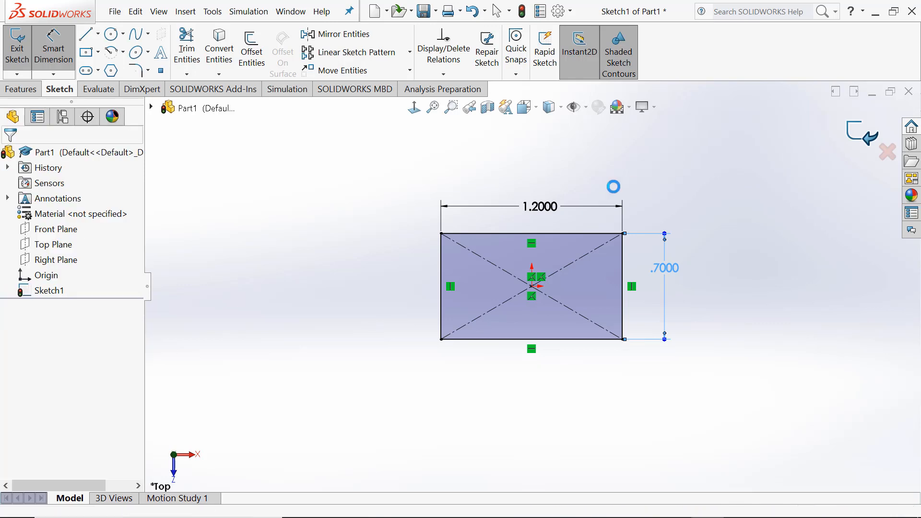
Extrude the rectangle sketch as a solid boss with the Mid Plane end condition and a total depth of 0.7 in
{"action": "mouse_move", "coordinate": [393, 318]}
{"action": "middle_mouse_down"}
{"action": "mouse_move", "coordinate": [383, 307]}
{"action": "mouse_move", "coordinate": [408, 216]}
{"action": "middle_mouse_up"}
{"action": "left_click", "coordinate": [14, 76]}
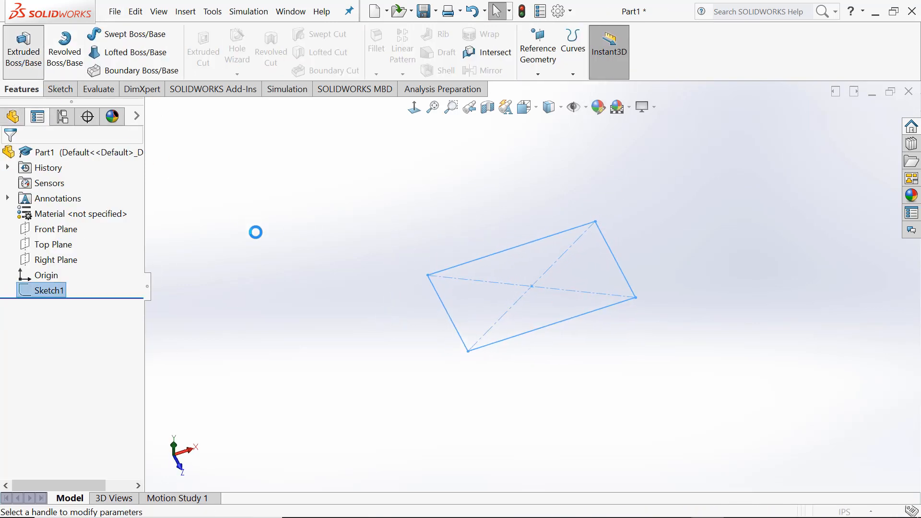
{"action": "left_click", "coordinate": [96, 230]}
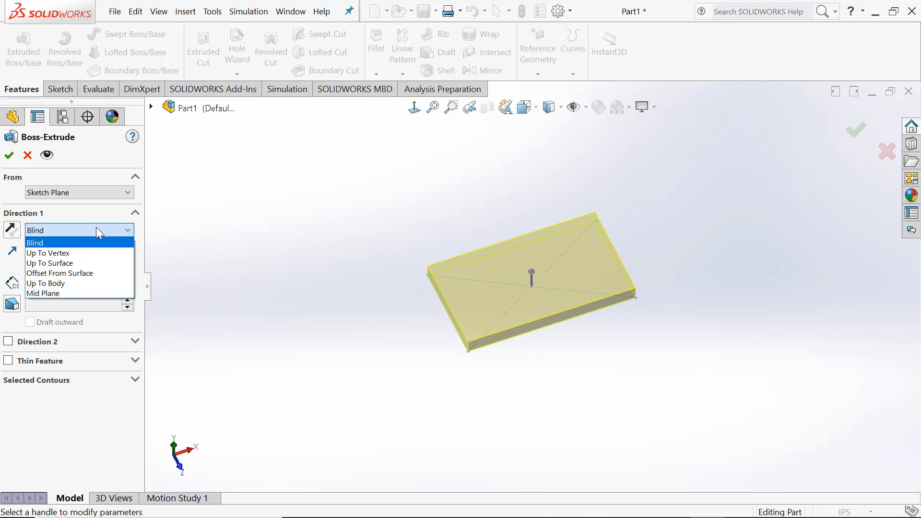
{"action": "left_click", "coordinate": [82, 291]}
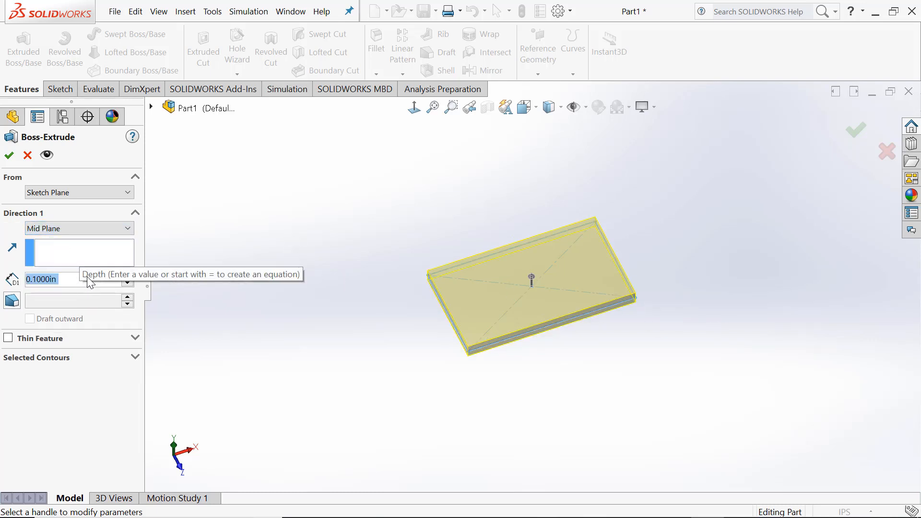
{"action": "key", "text": "BackSpace"}
{"action": "type", "text": ".7"}
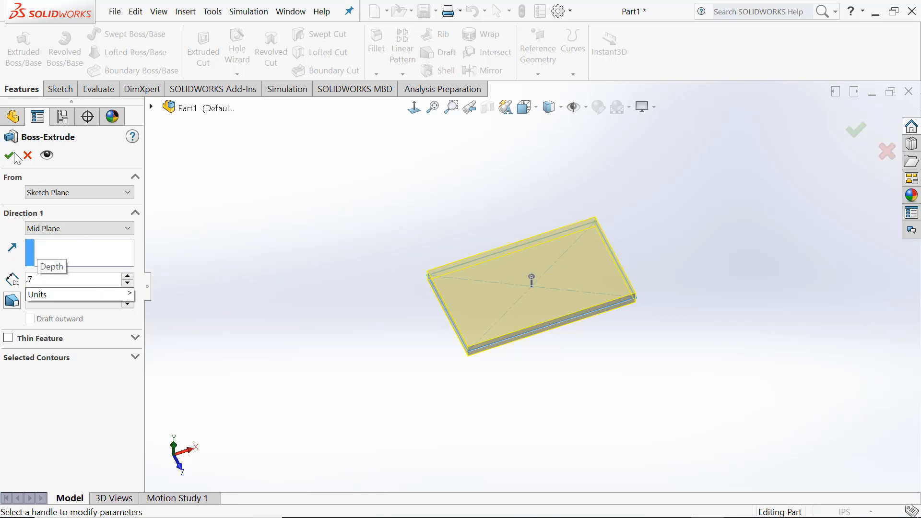
{"action": "key", "text": "Return"}
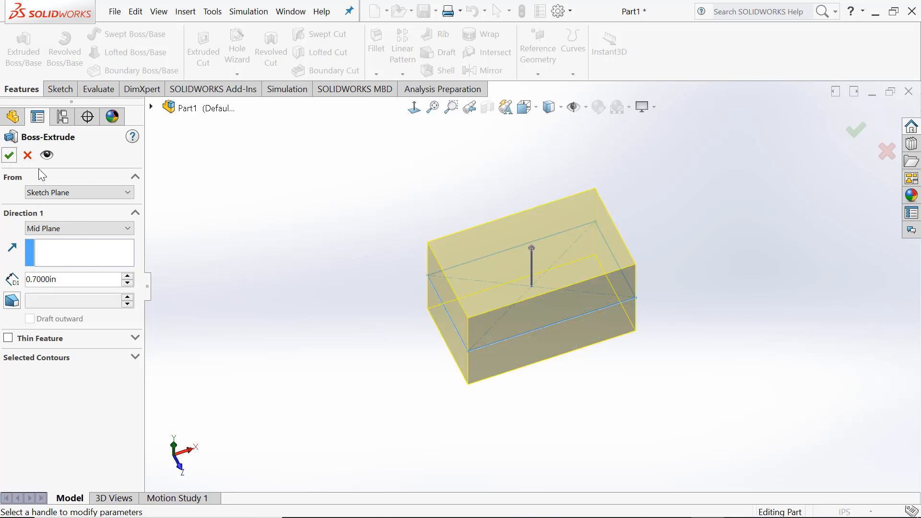
{"action": "left_click", "coordinate": [9, 155]}
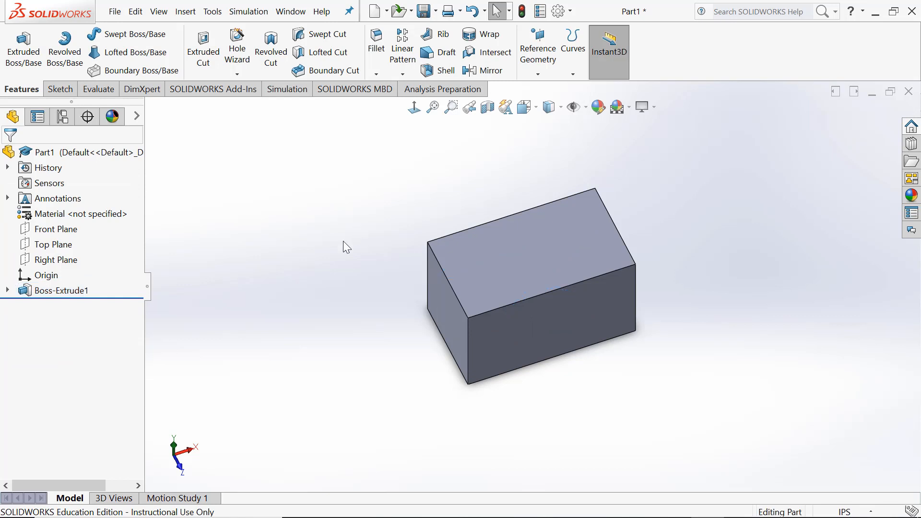
Start a new sketch on the block's top face and view it straight on
{"action": "middle_click_drag", "start_coordinate": [324, 235], "coordinate": [215, 287]}
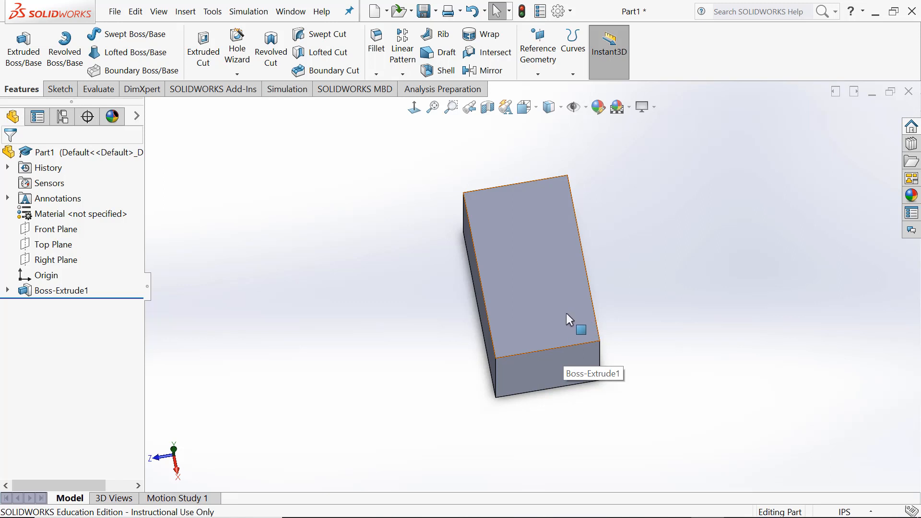
{"action": "right_click", "coordinate": [540, 286]}
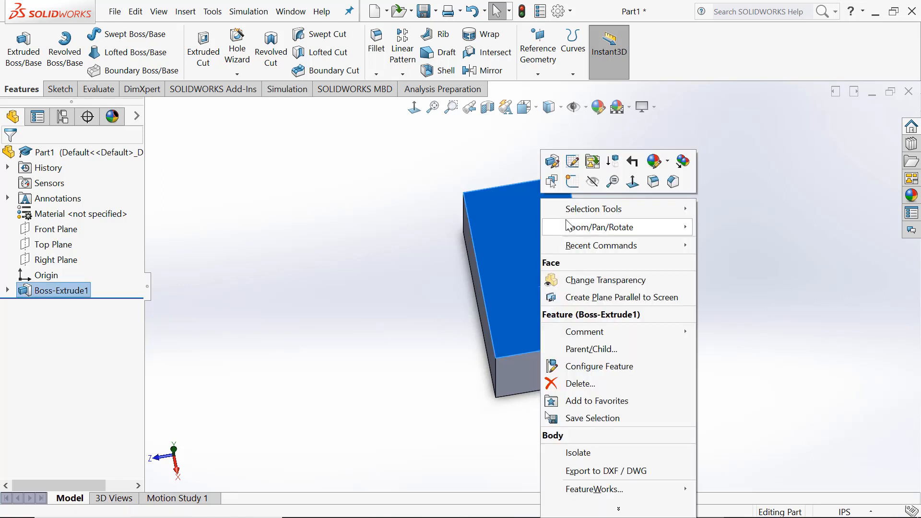
{"action": "left_click", "coordinate": [551, 185]}
{"action": "left_click", "coordinate": [414, 106]}
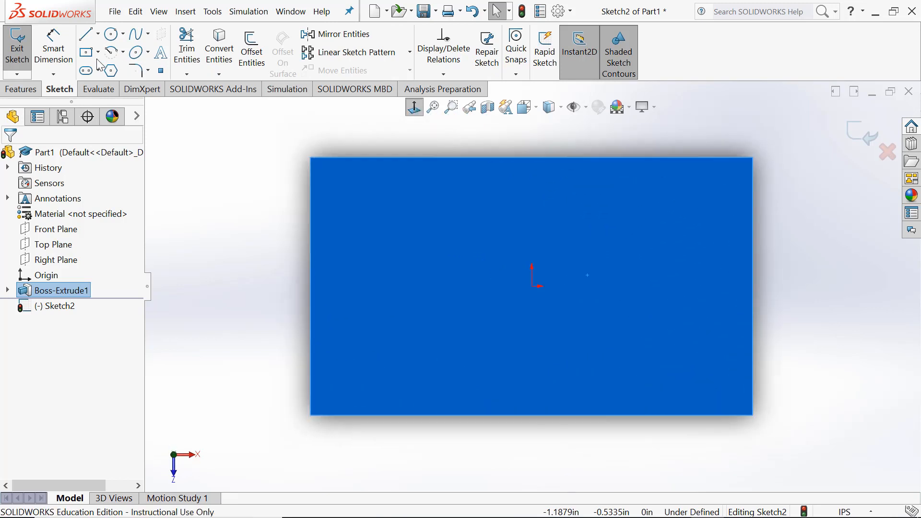
Sketch a corner rectangle about 0.37 in wide and 0.37 in tall, starting on the vertical edge at the block's positive-X end
{"action": "left_click", "coordinate": [98, 52]}
{"action": "left_click", "coordinate": [106, 71]}
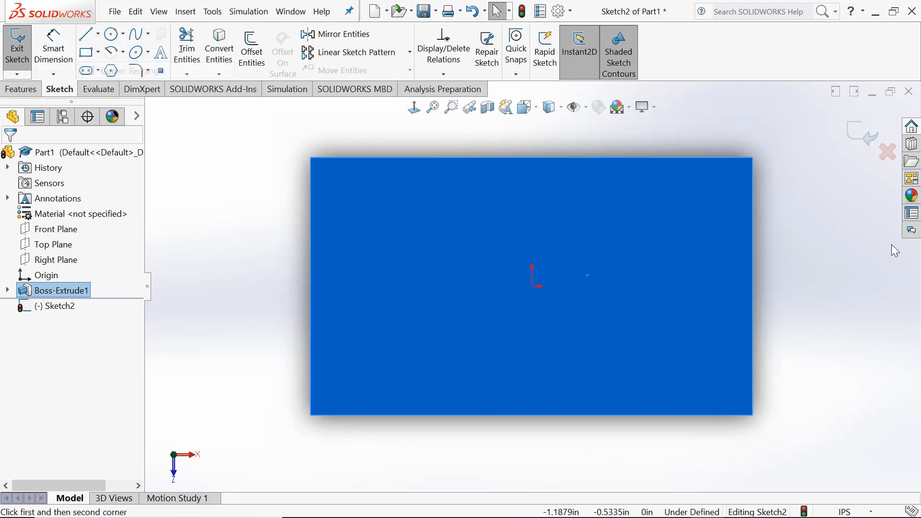
{"action": "left_click", "coordinate": [753, 201]}
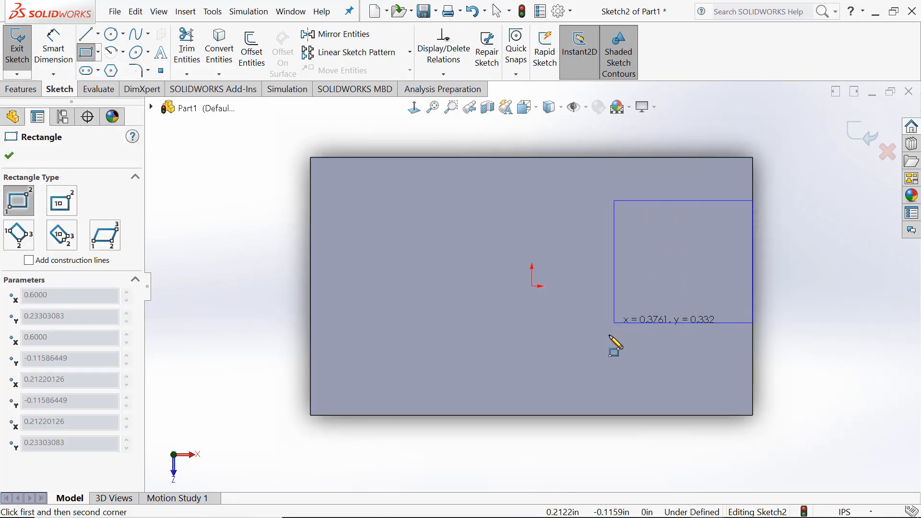
{"action": "left_click", "coordinate": [617, 338]}
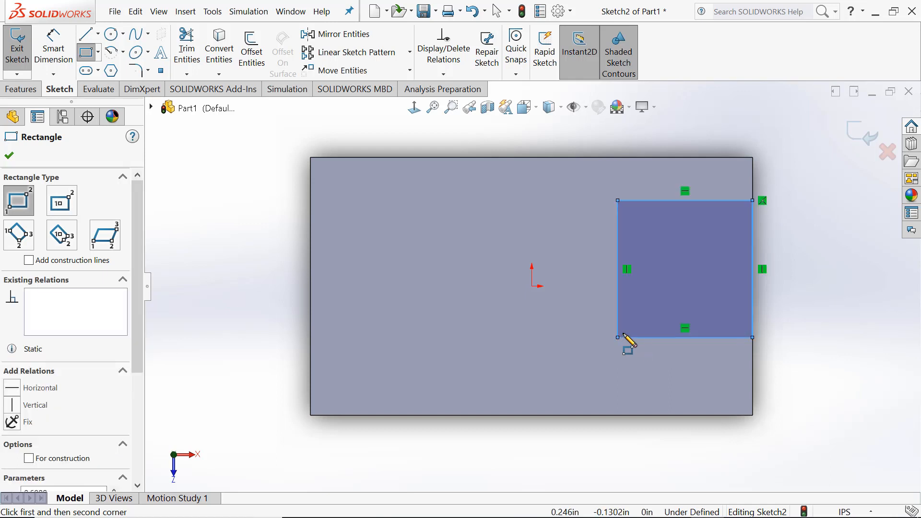
{"action": "key", "text": "Escape"}
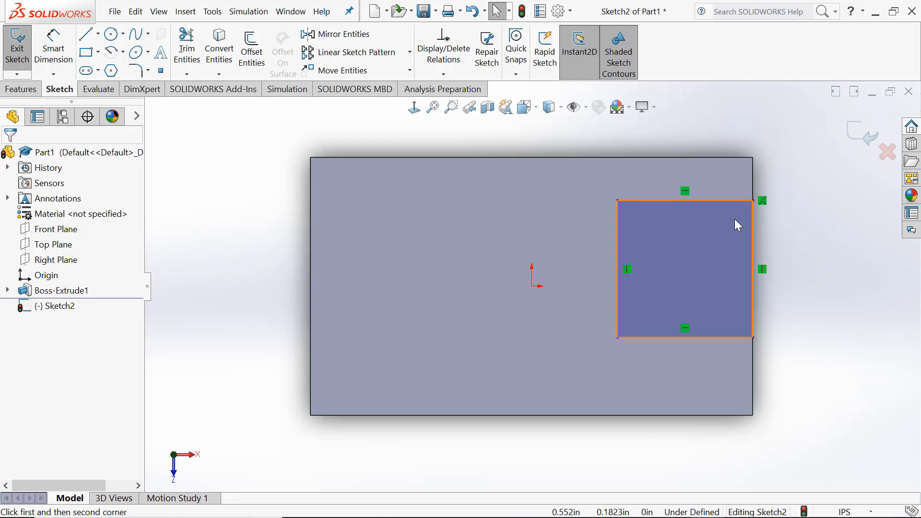
Reshape the rectangle freehand by its edges and corners to about 0.25 in tall, keeping its outer corners on the block's edge
{"action": "mouse_move", "coordinate": [728, 201]}
{"action": "left_mouse_down"}
{"action": "mouse_move", "coordinate": [732, 249]}
{"action": "mouse_move", "coordinate": [735, 211]}
{"action": "left_mouse_up"}
{"action": "left_click_drag", "start_coordinate": [724, 336], "coordinate": [728, 354]}
{"action": "mouse_move", "coordinate": [618, 252]}
{"action": "left_mouse_down"}
{"action": "mouse_move", "coordinate": [629, 213]}
{"action": "mouse_move", "coordinate": [647, 242]}
{"action": "mouse_move", "coordinate": [617, 247]}
{"action": "left_mouse_up"}
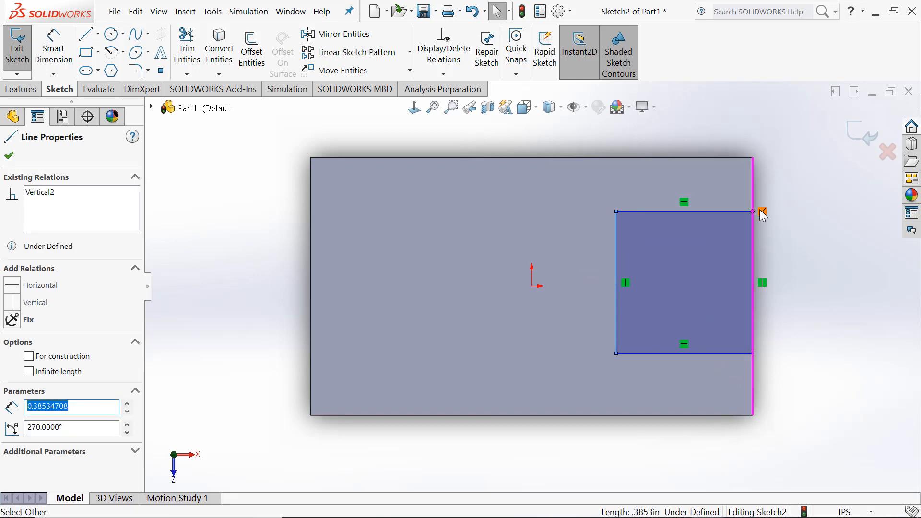
{"action": "left_click_drag", "start_coordinate": [754, 211], "coordinate": [753, 175]}
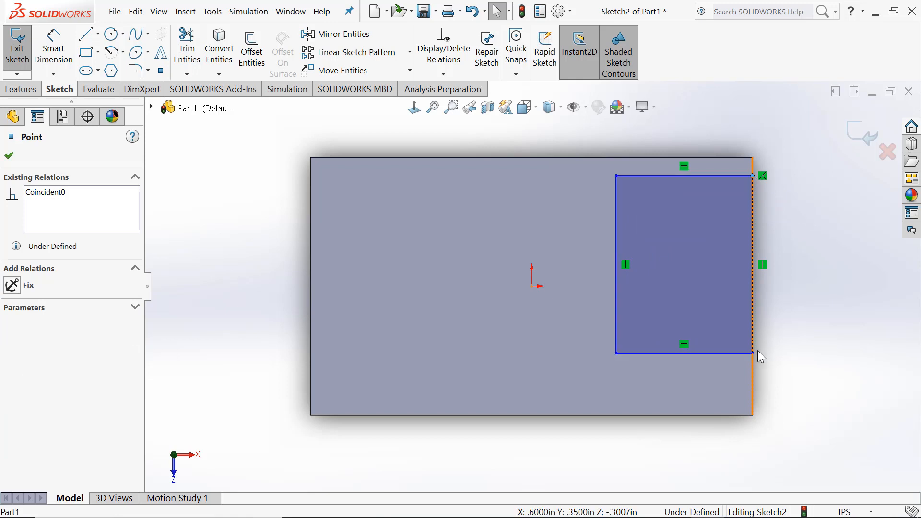
{"action": "left_click_drag", "start_coordinate": [754, 355], "coordinate": [753, 265]}
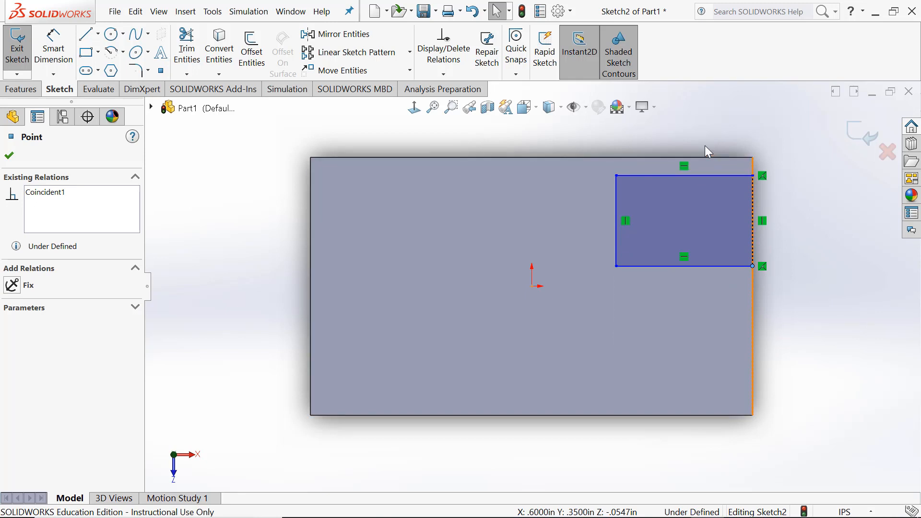
{"action": "left_click", "coordinate": [724, 121]}
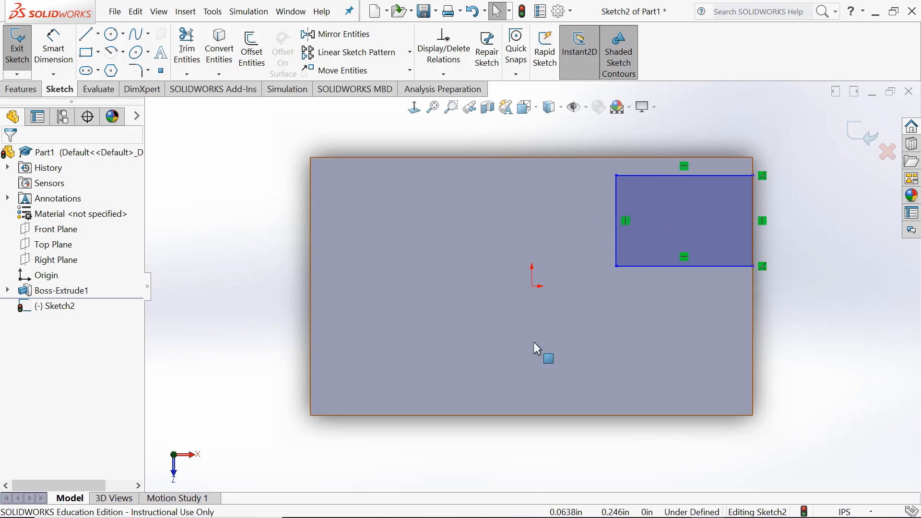
Add a horizontal relation between the midpoint of the rectangle's inner vertical edge and the origin, and test it by moving the rectangle's inner corner
{"action": "right_click", "coordinate": [616, 199]}
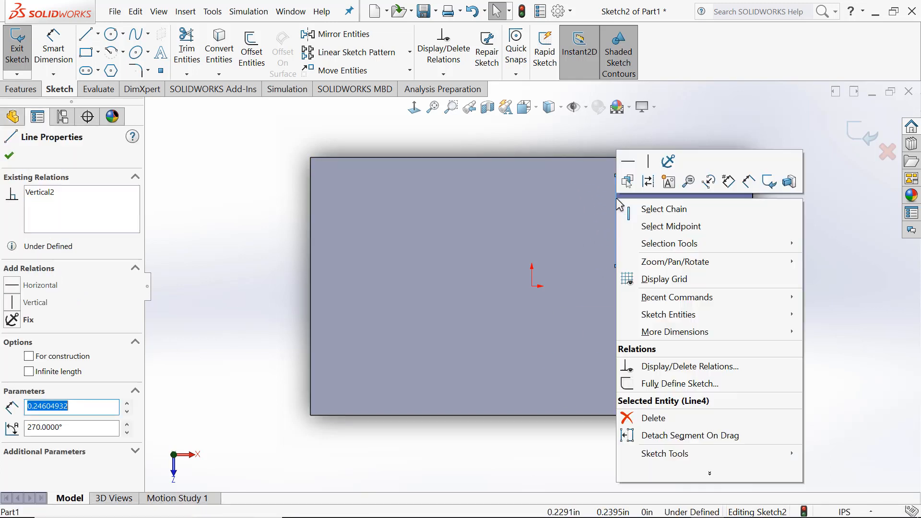
{"action": "left_click", "coordinate": [667, 224]}
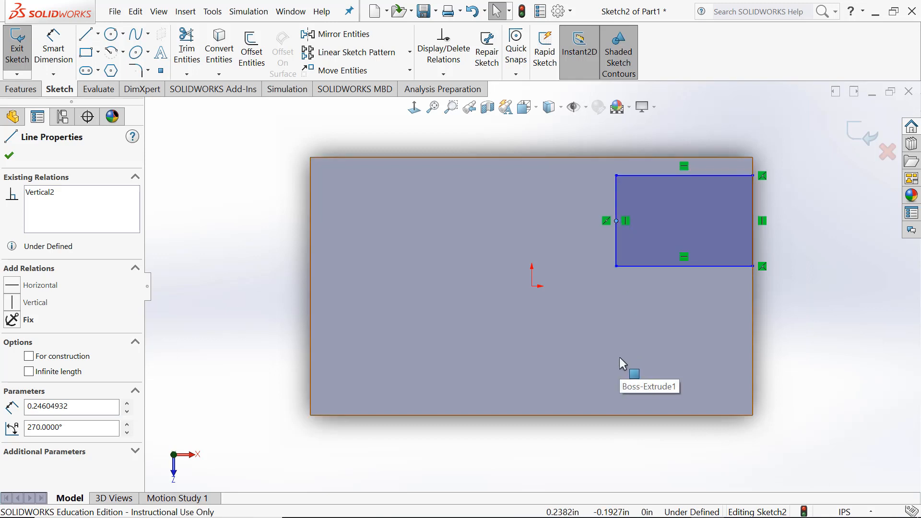
{"action": "left_click", "coordinate": [532, 288], "text": "ctrl"}
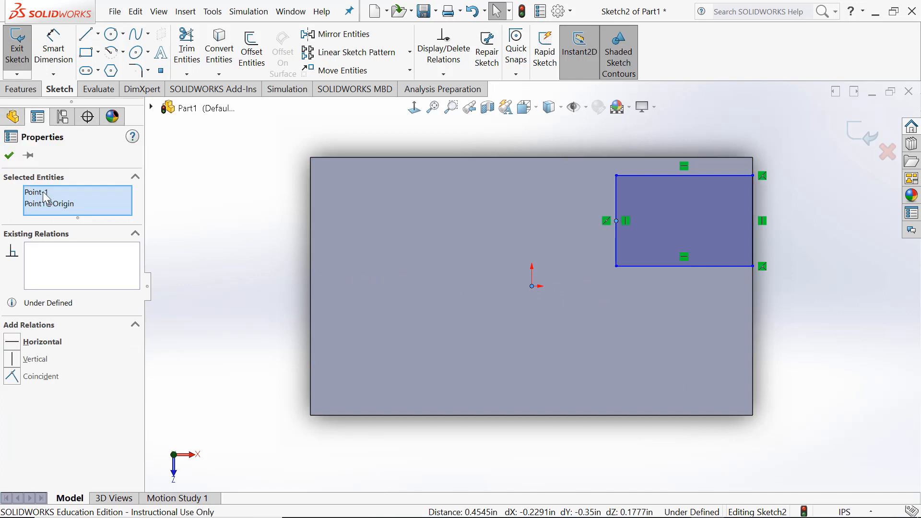
{"action": "left_click", "coordinate": [16, 342]}
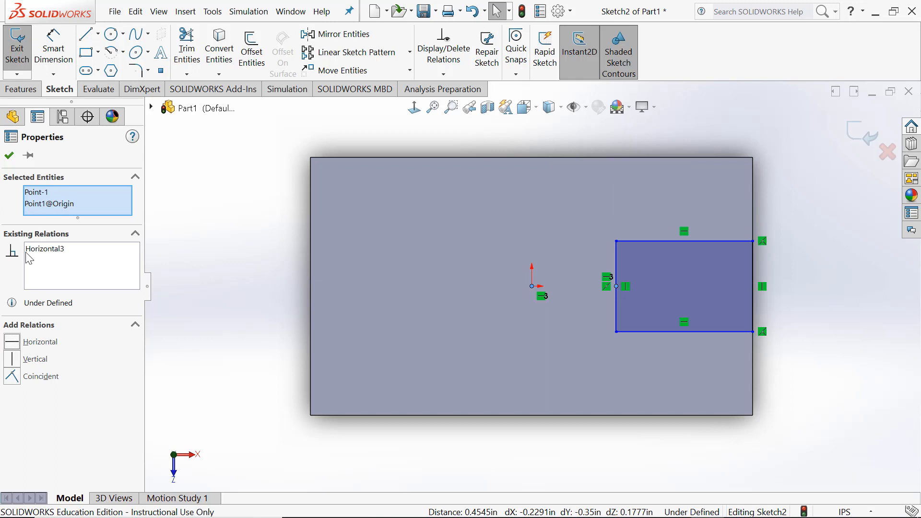
{"action": "left_click", "coordinate": [9, 155]}
{"action": "left_click_drag", "start_coordinate": [616, 241], "coordinate": [591, 234]}
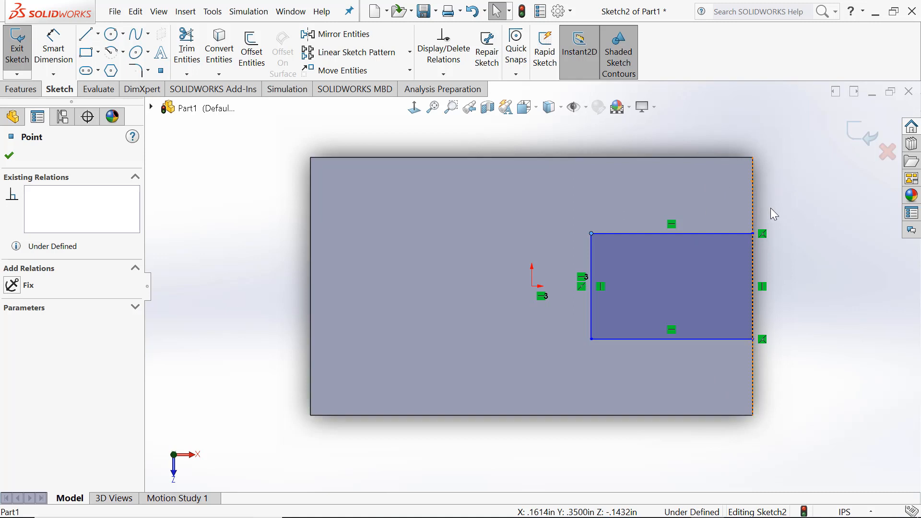
Dimension the rectangle's horizontal length as 0.6 in
{"action": "left_click", "coordinate": [58, 47]}
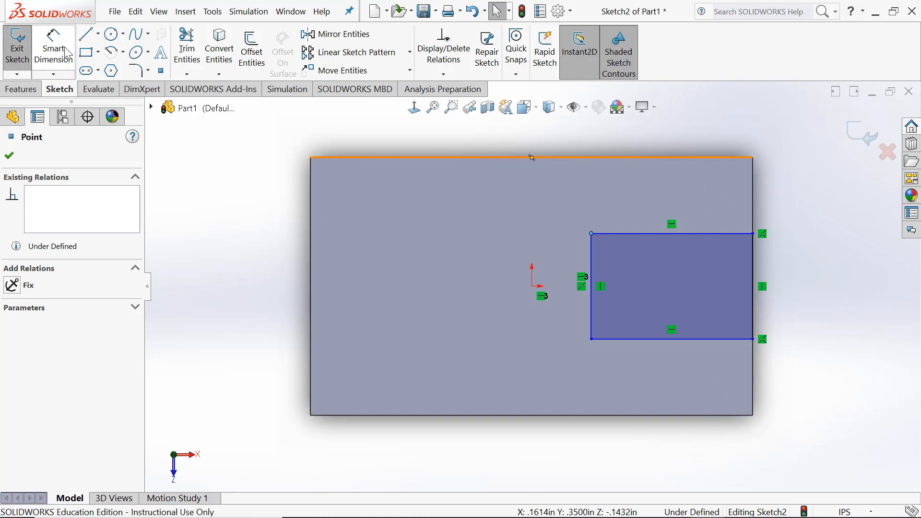
{"action": "left_click", "coordinate": [753, 262]}
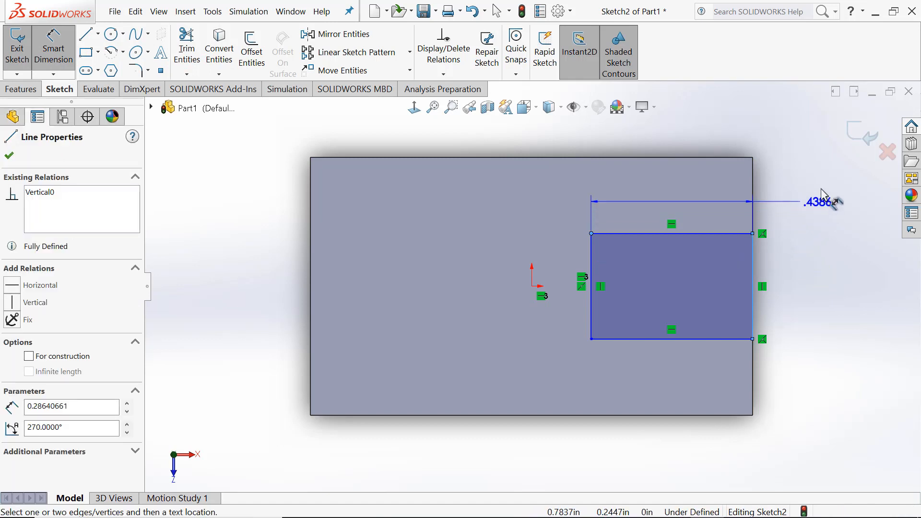
{"action": "left_click", "coordinate": [798, 137]}
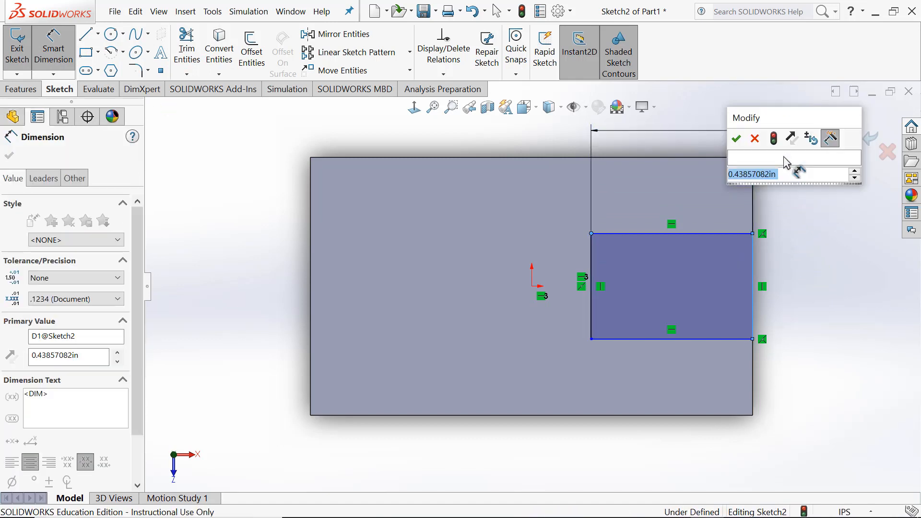
{"action": "key", "text": "BackSpace"}
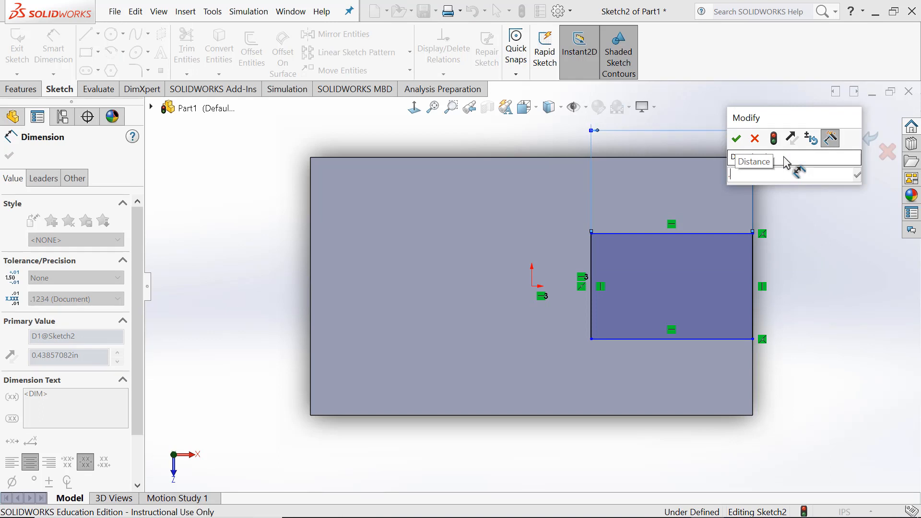
{"action": "type", "text": ".6"}
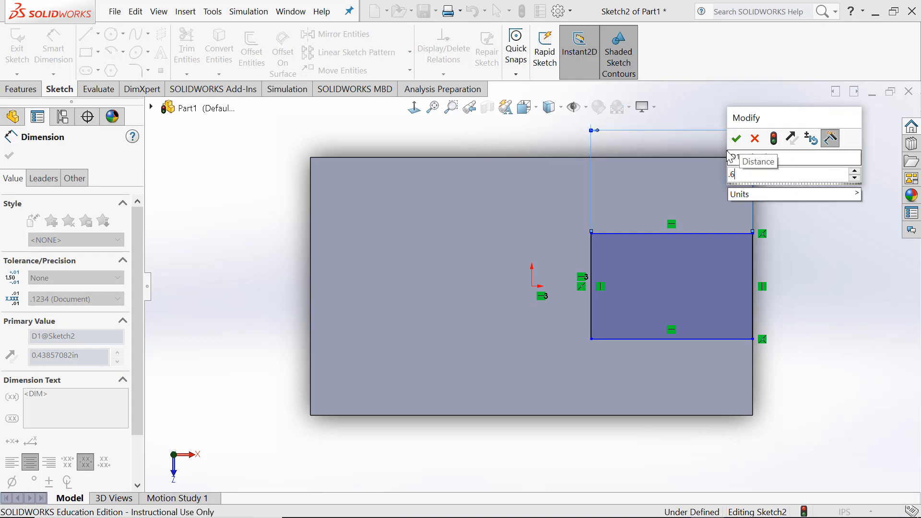
{"action": "left_click", "coordinate": [737, 139]}
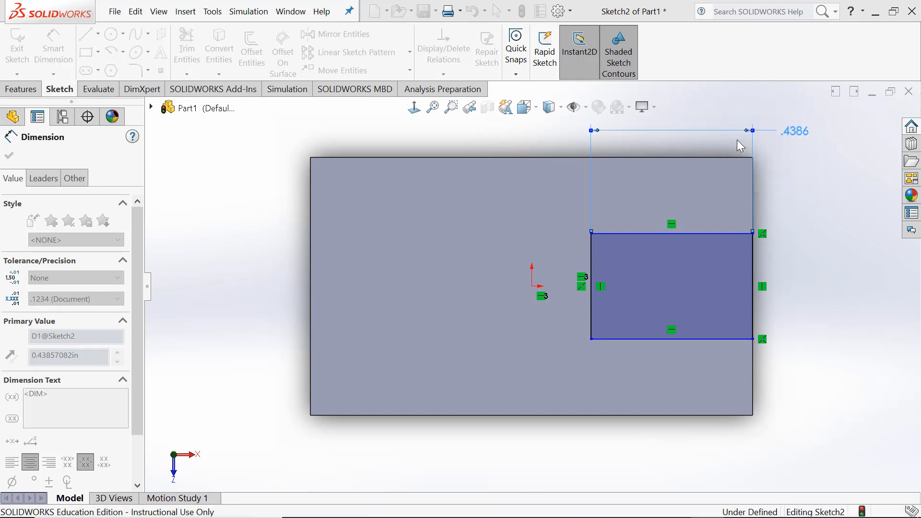
Set the rectangle's horizontal dimension to 0.45 in
{"action": "double_click", "coordinate": [809, 134]}
{"action": "type", "text": "."}
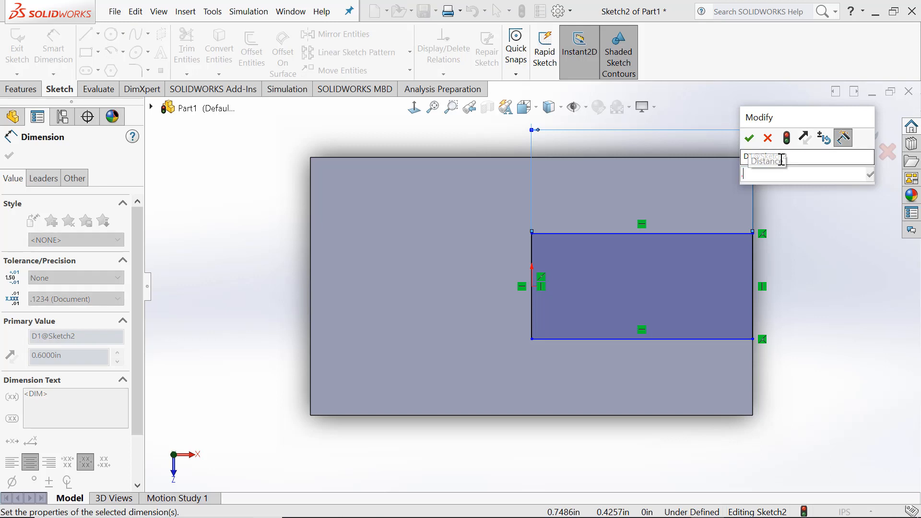
{"action": "type", "text": "45"}
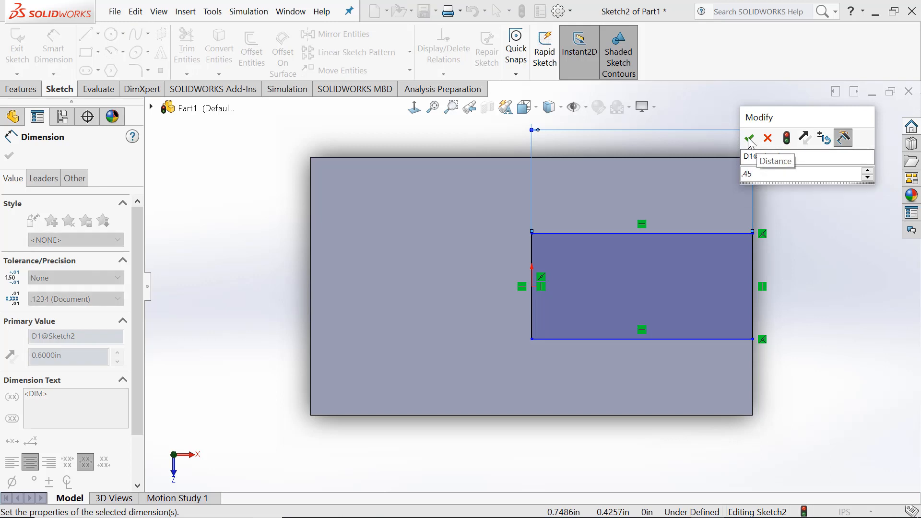
{"action": "left_click", "coordinate": [750, 139]}
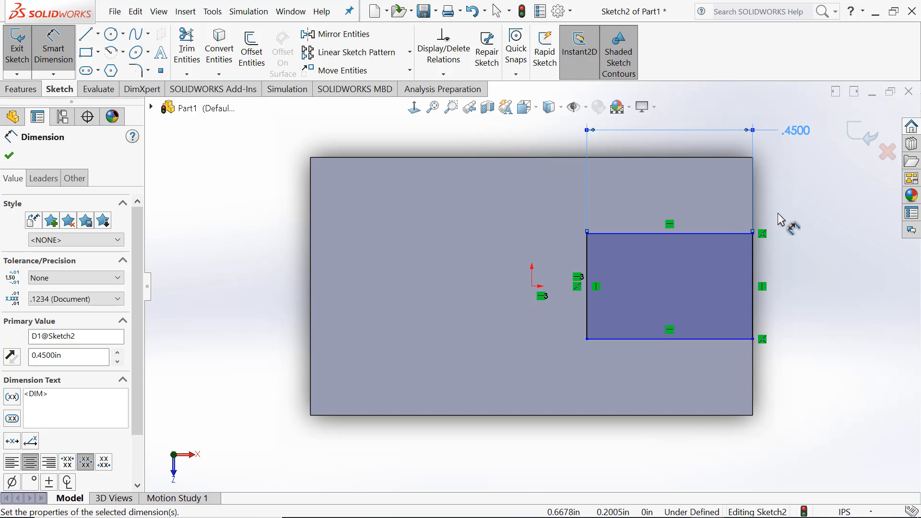
Dimension the rectangle's outer vertical edge as 0.3 in and exit the sketch
{"action": "left_click", "coordinate": [753, 262]}
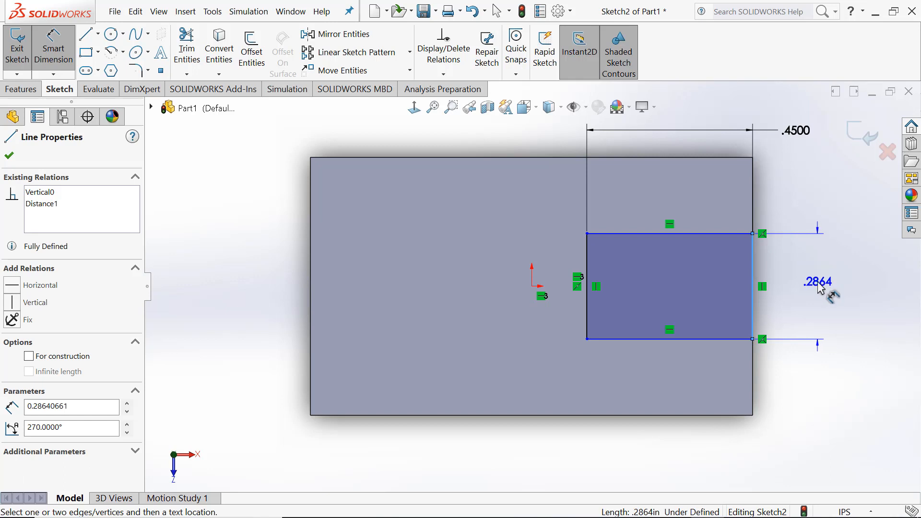
{"action": "left_click", "coordinate": [812, 287]}
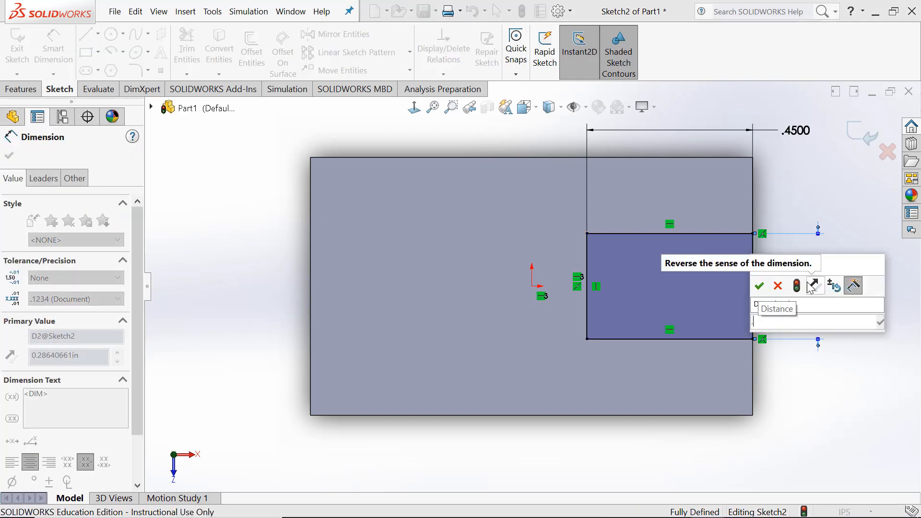
{"action": "type", "text": ".3"}
{"action": "key", "text": "Return"}
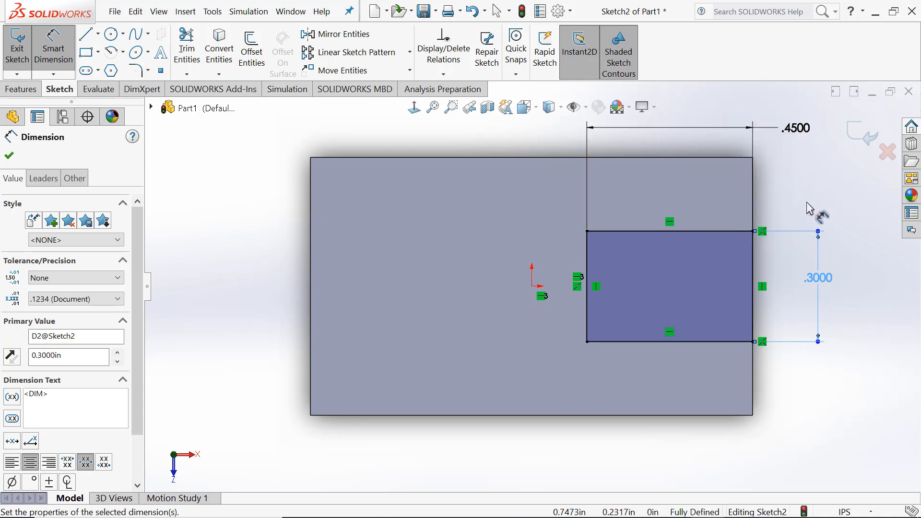
{"action": "left_click", "coordinate": [862, 136]}
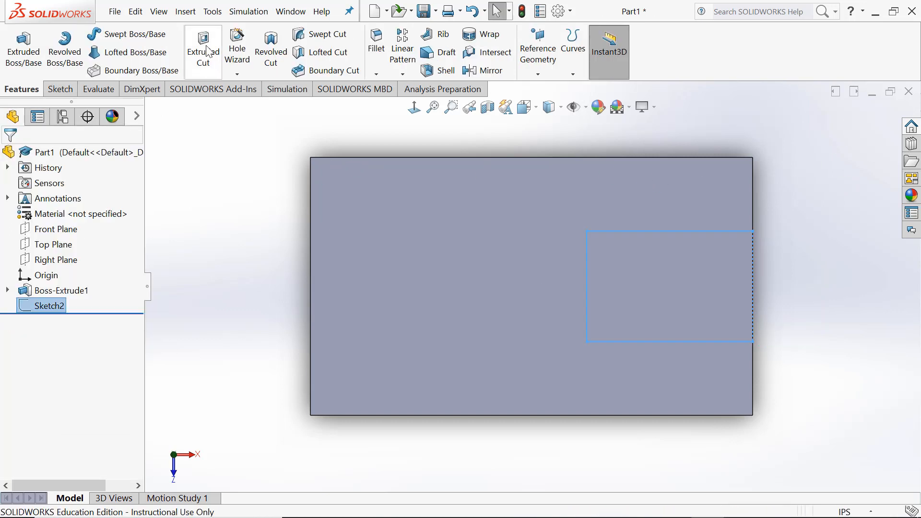
Cut the rectangle sketch out of the block with an Extruded Cut using the Through All end condition
{"action": "left_click", "coordinate": [203, 51]}
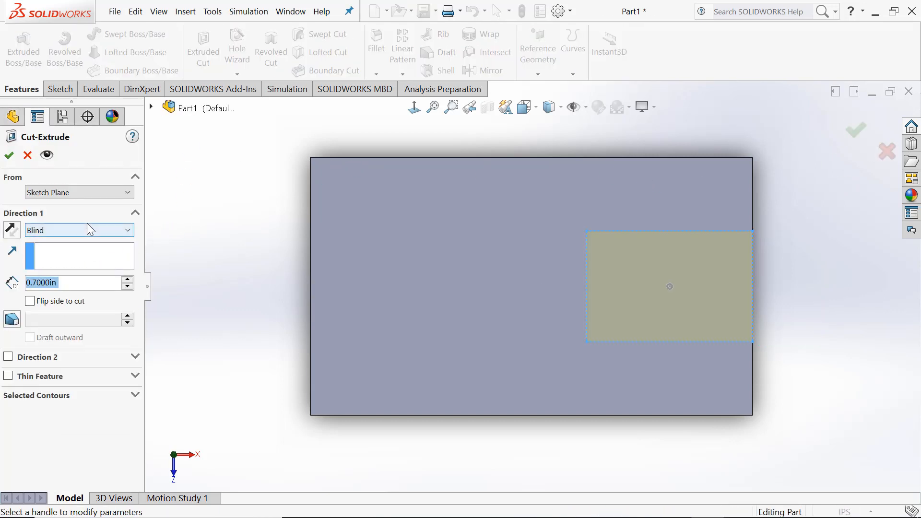
{"action": "left_click", "coordinate": [87, 229]}
{"action": "left_click", "coordinate": [57, 255]}
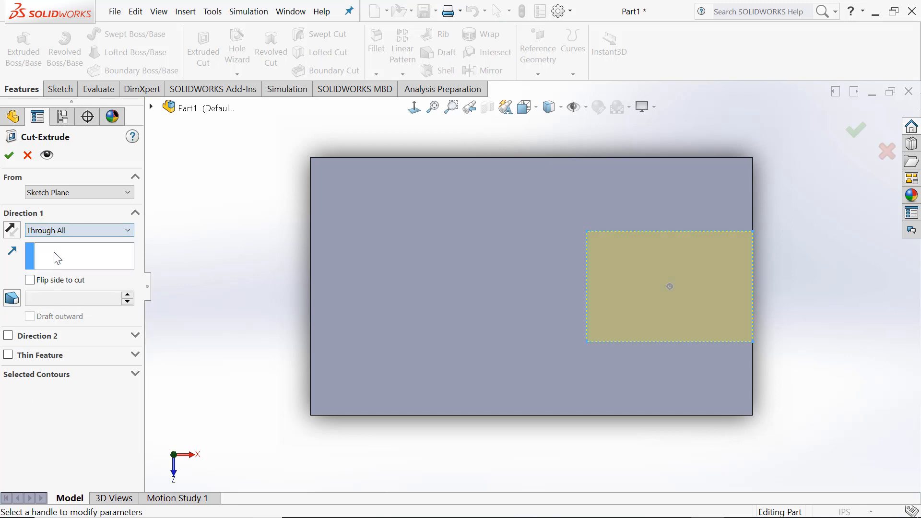
{"action": "left_click", "coordinate": [8, 155]}
{"action": "left_click", "coordinate": [815, 208]}
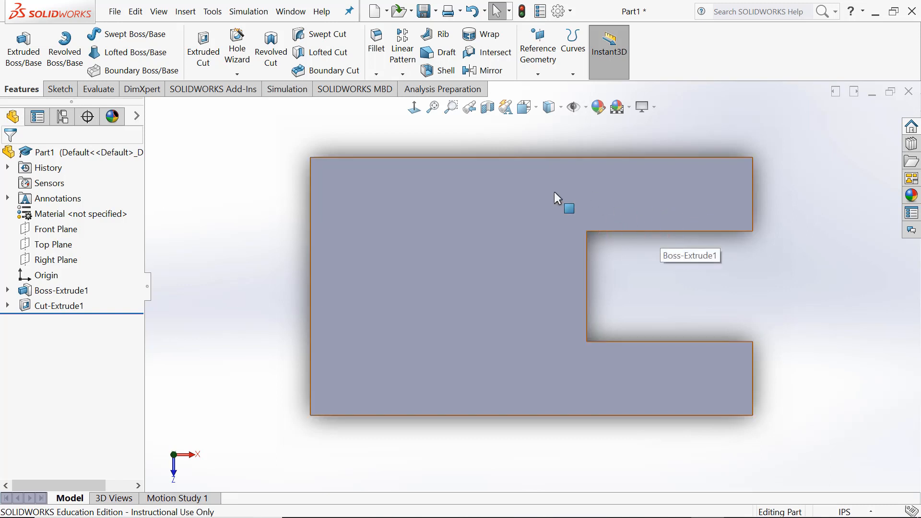
Sketch a closed triangle on the block's front-facing face, its base about 0.2 in long on the slot's upper edge and its apex pointing away from the slot
{"action": "right_click", "coordinate": [506, 199]}
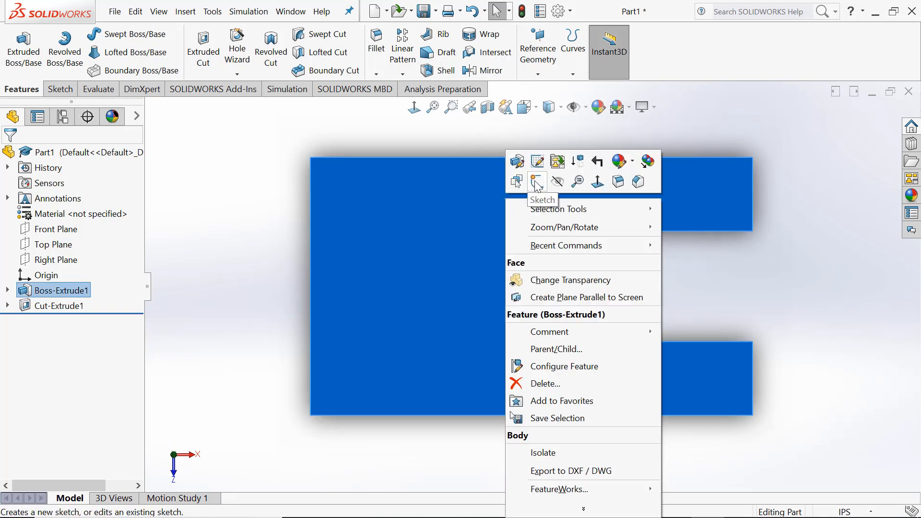
{"action": "left_click", "coordinate": [528, 181]}
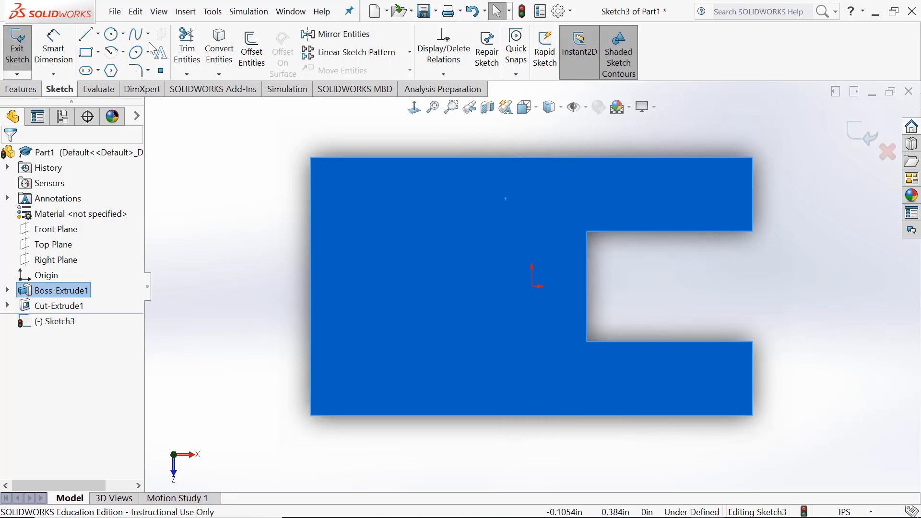
{"action": "left_click", "coordinate": [98, 35]}
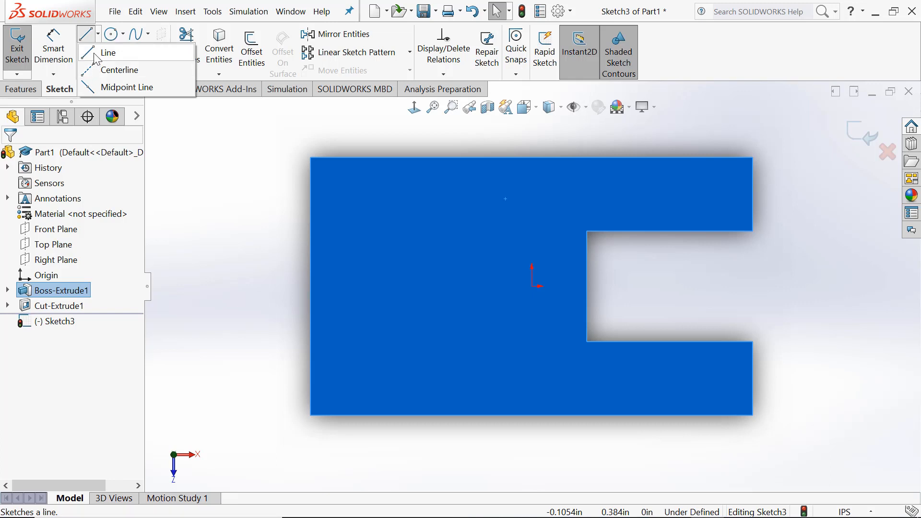
{"action": "left_click", "coordinate": [97, 60]}
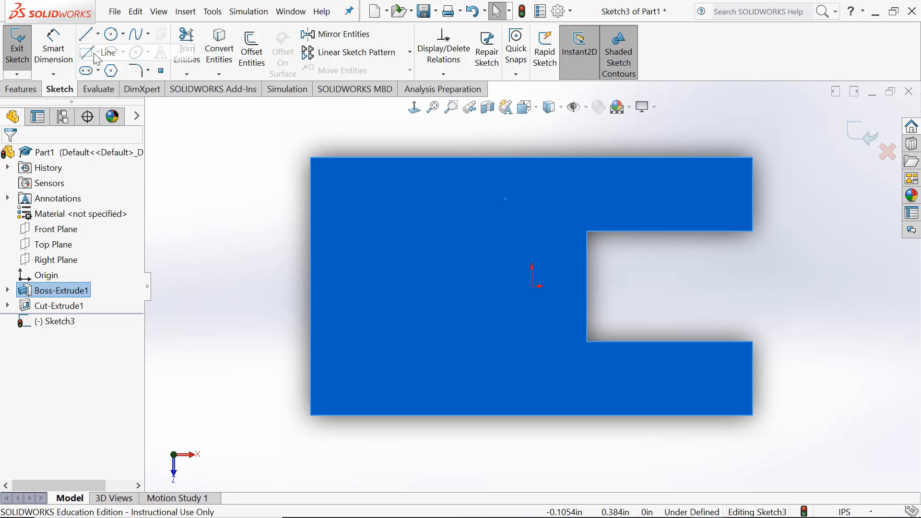
{"action": "left_click", "coordinate": [636, 231]}
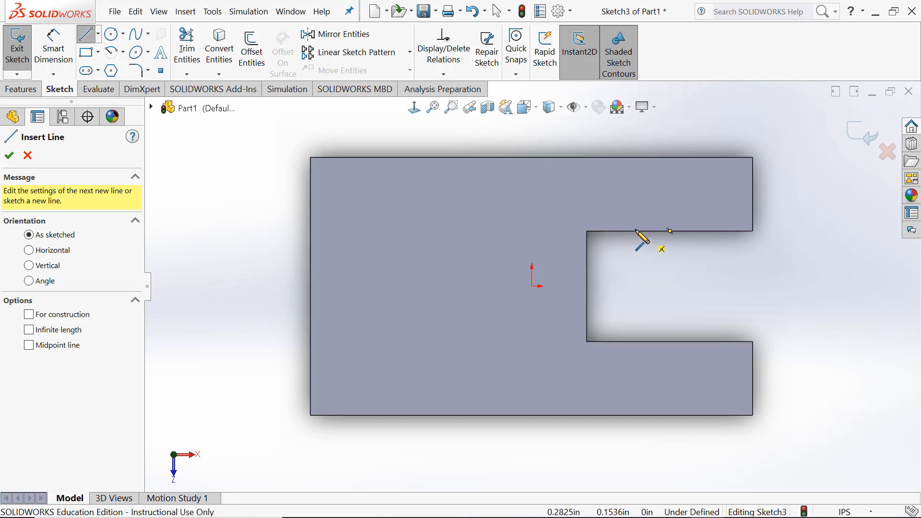
{"action": "left_click", "coordinate": [670, 189]}
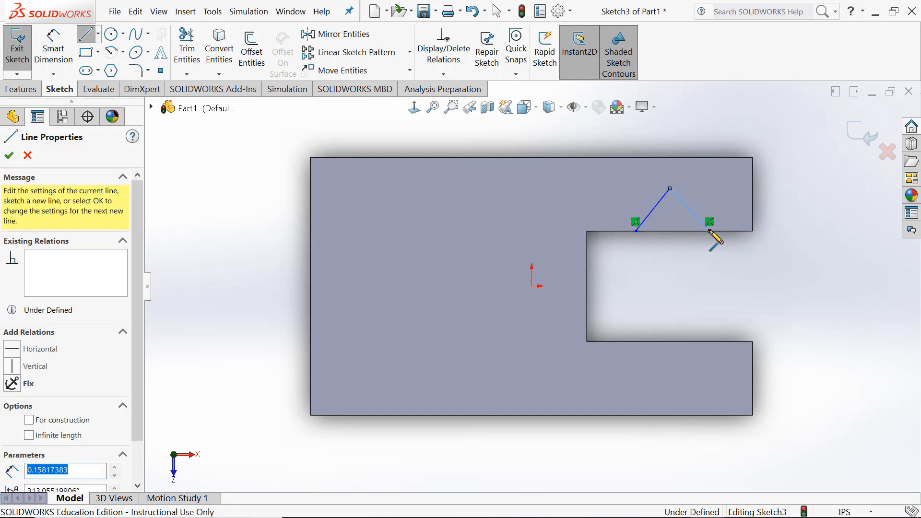
{"action": "left_click", "coordinate": [710, 232]}
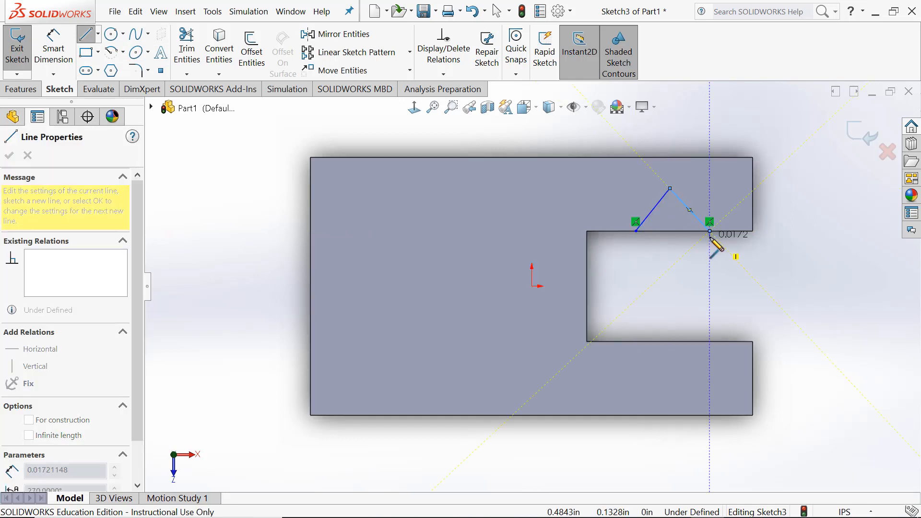
{"action": "left_click", "coordinate": [636, 232]}
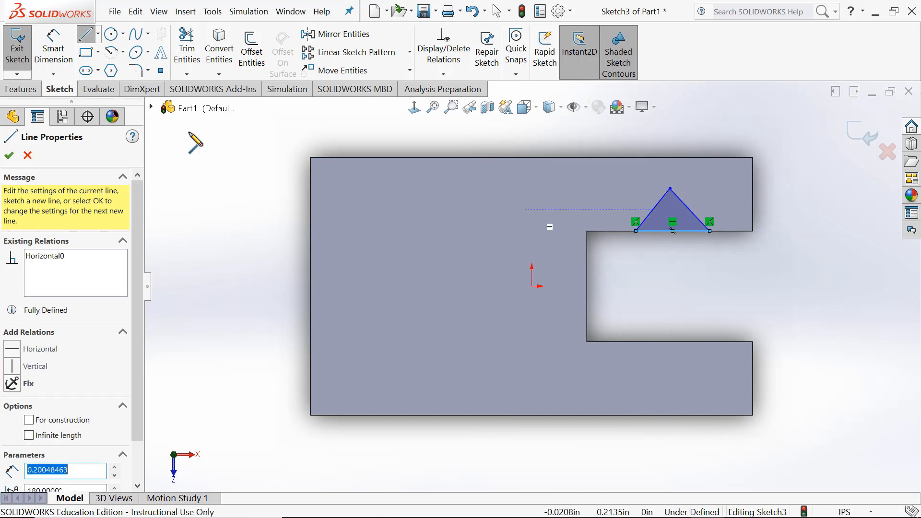
{"action": "left_click", "coordinate": [8, 159]}
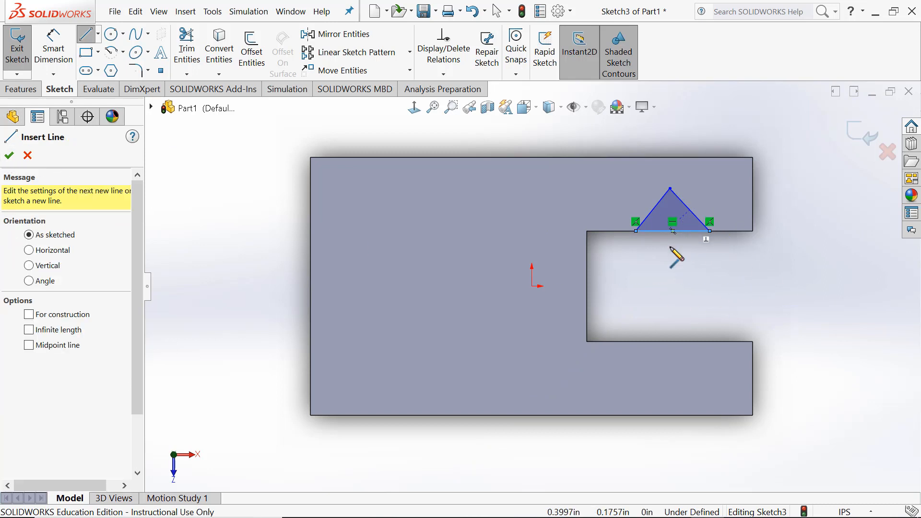
{"action": "left_click", "coordinate": [9, 155]}
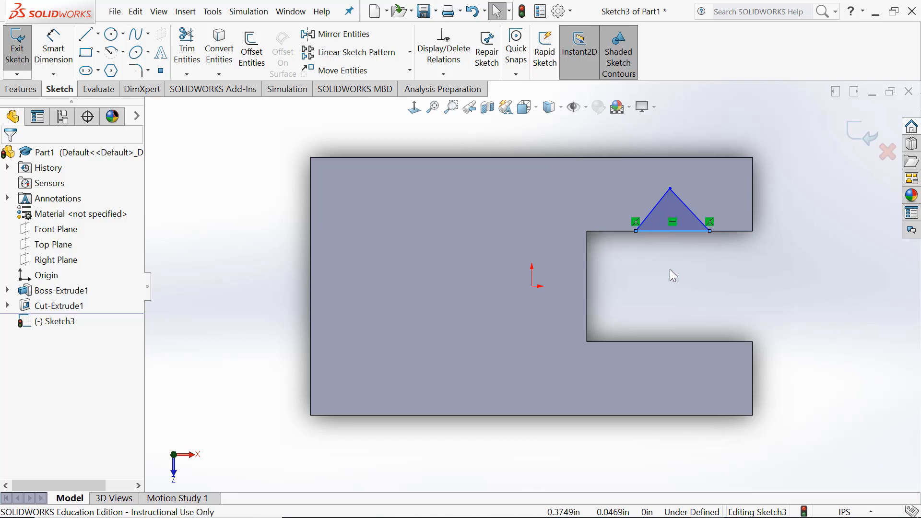
{"action": "left_click", "coordinate": [87, 34]}
{"action": "left_click", "coordinate": [311, 286]}
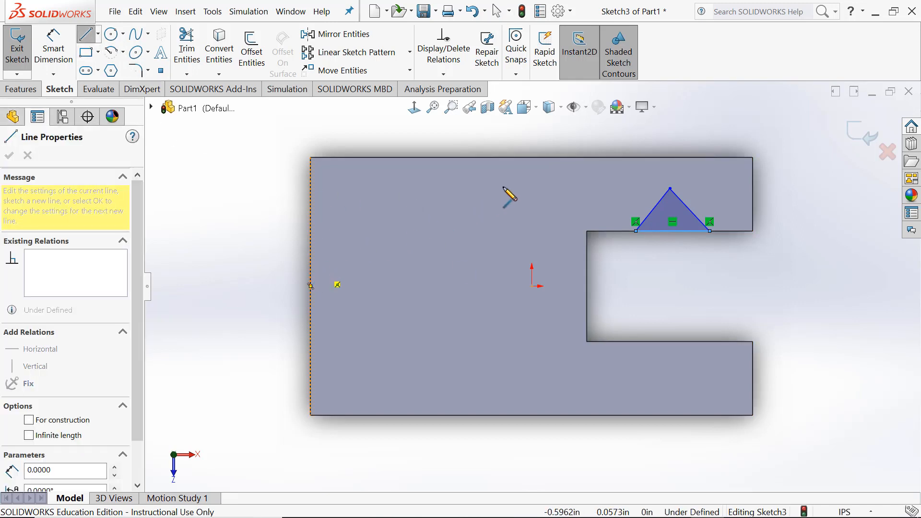
{"action": "key", "text": "Escape"}
{"action": "key", "text": "Escape"}
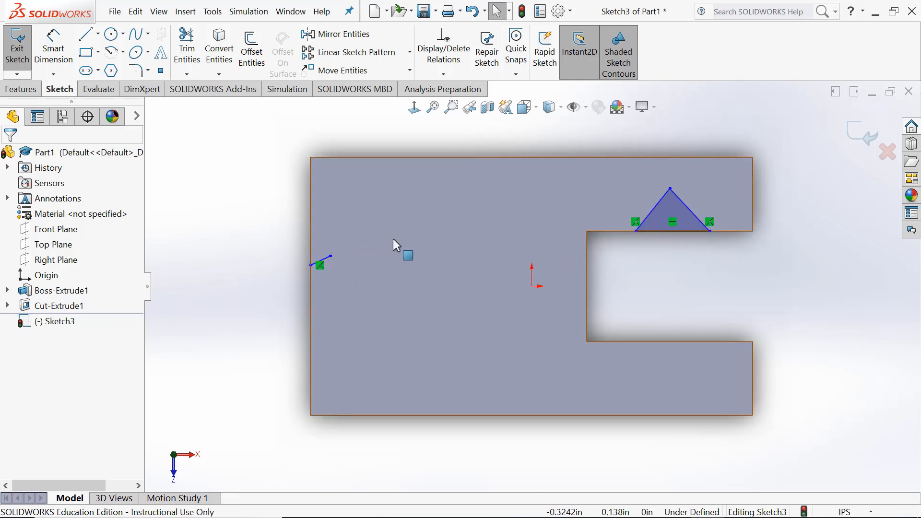
{"action": "left_click", "coordinate": [325, 260]}
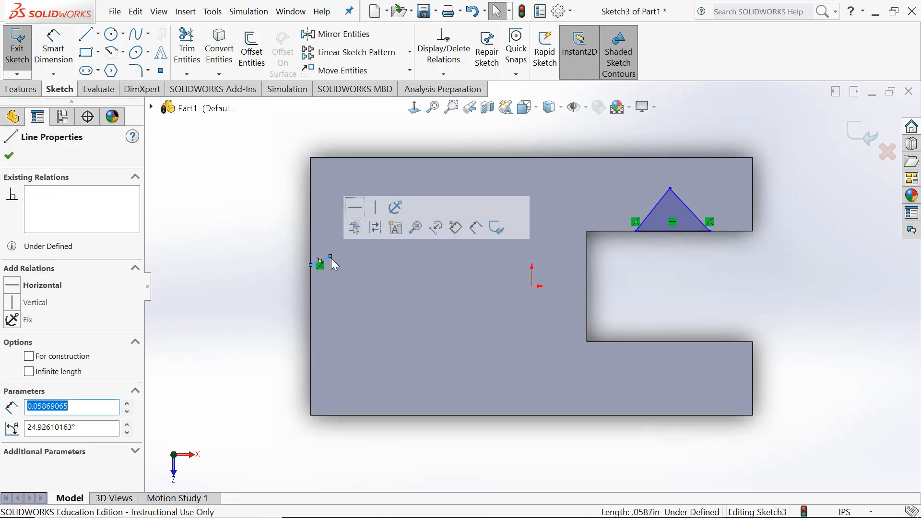
{"action": "key", "text": "Delete"}
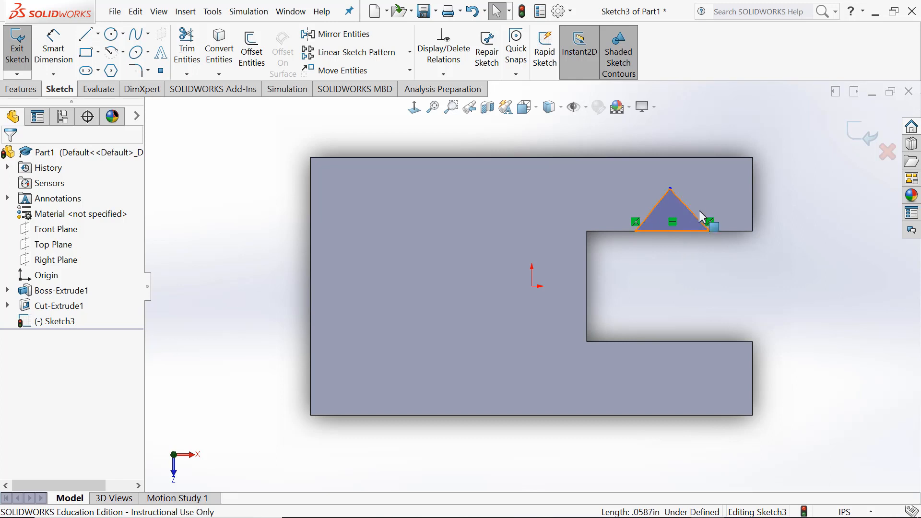
Add an Equal relation between the triangle's two slanted sides
{"action": "left_click", "coordinate": [662, 202]}
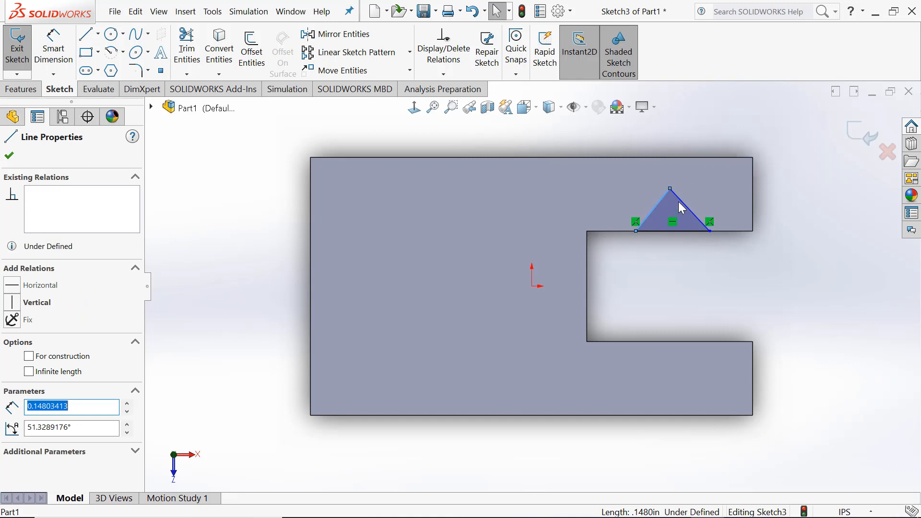
{"action": "left_click", "coordinate": [684, 206], "text": "ctrl"}
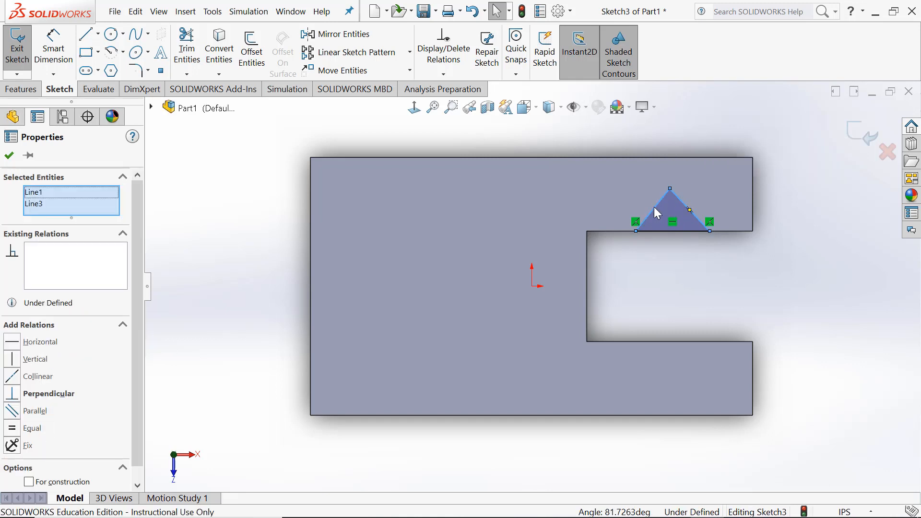
{"action": "left_click", "coordinate": [15, 428]}
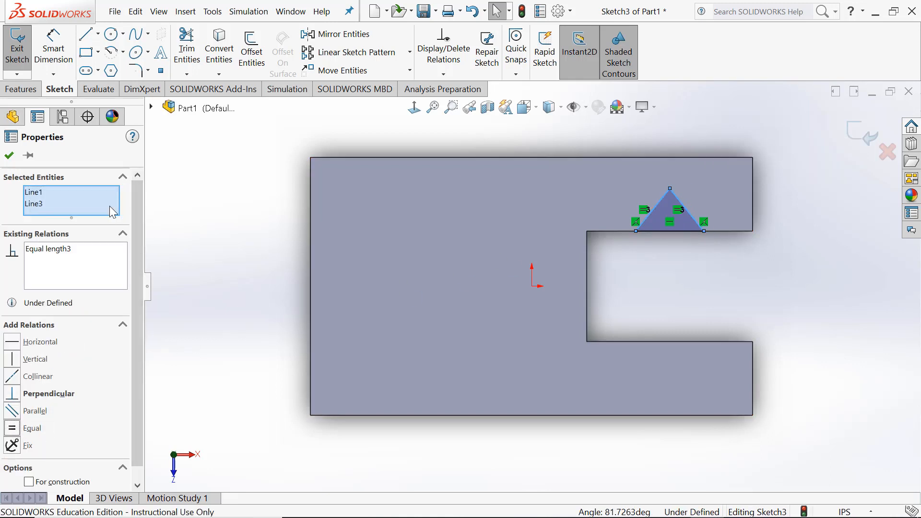
{"action": "left_click", "coordinate": [9, 155]}
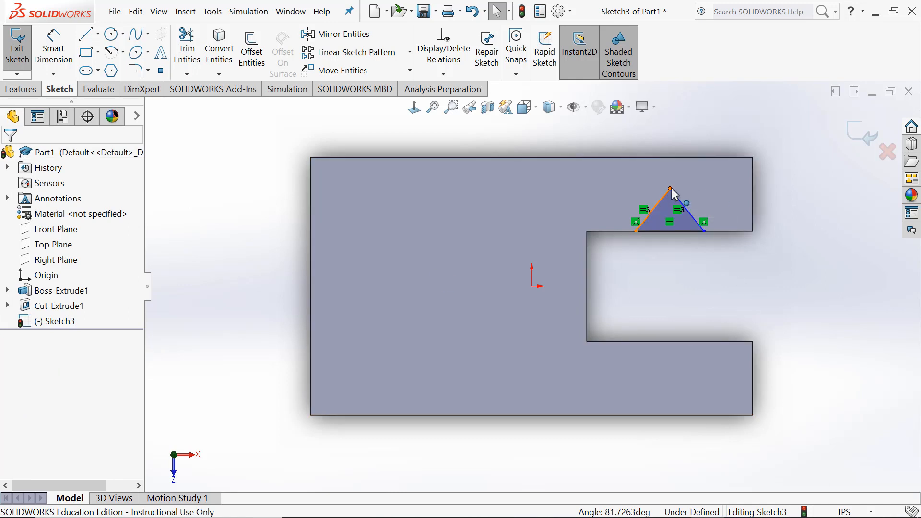
Test how the triangle can still move by shifting its apex and its left base corner
{"action": "mouse_move", "coordinate": [671, 190]}
{"action": "left_mouse_down"}
{"action": "mouse_move", "coordinate": [633, 216]}
{"action": "mouse_move", "coordinate": [679, 197]}
{"action": "left_mouse_up"}
{"action": "left_click", "coordinate": [678, 231]}
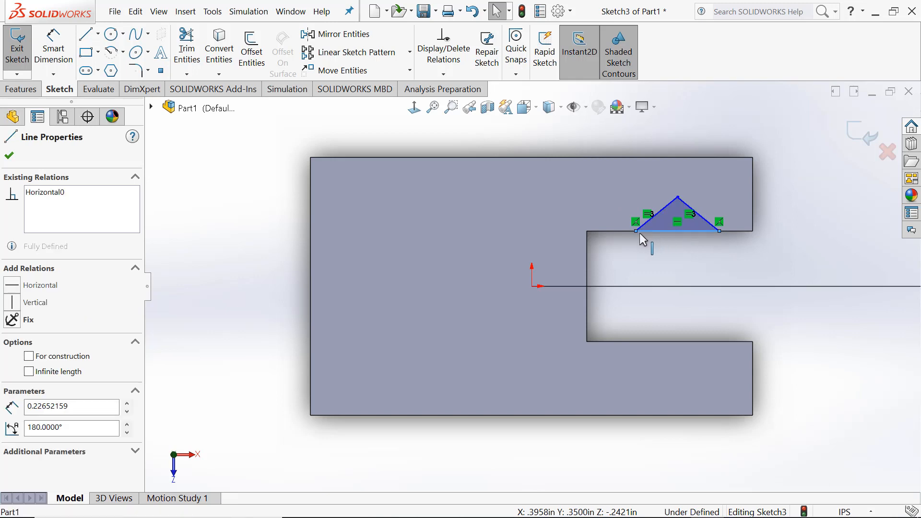
{"action": "mouse_move", "coordinate": [638, 232]}
{"action": "left_mouse_down"}
{"action": "mouse_move", "coordinate": [606, 232]}
{"action": "mouse_move", "coordinate": [636, 242]}
{"action": "left_mouse_up"}
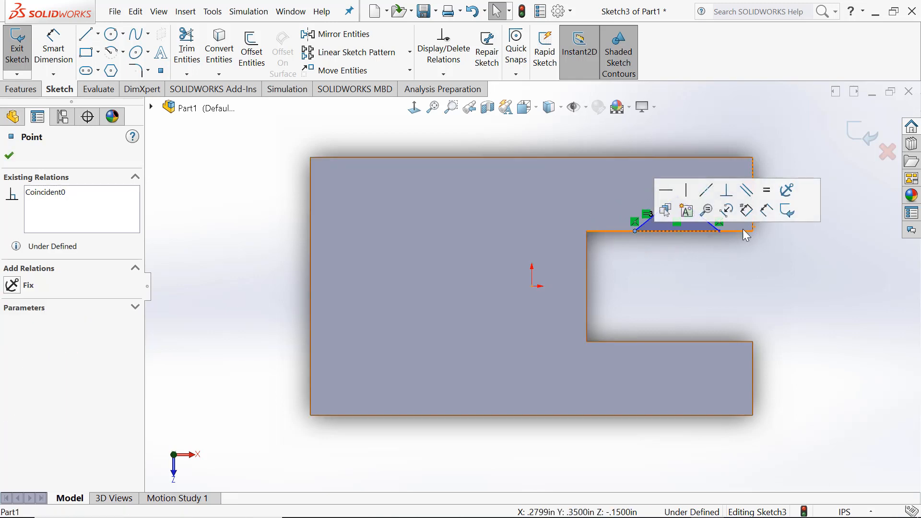
{"action": "left_click", "coordinate": [805, 269]}
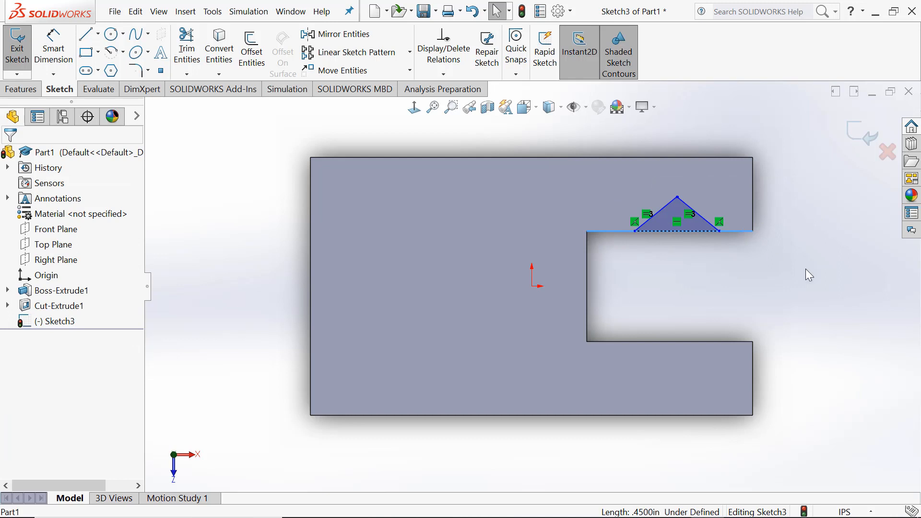
{"action": "left_click", "coordinate": [724, 341]}
{"action": "left_click", "coordinate": [819, 289]}
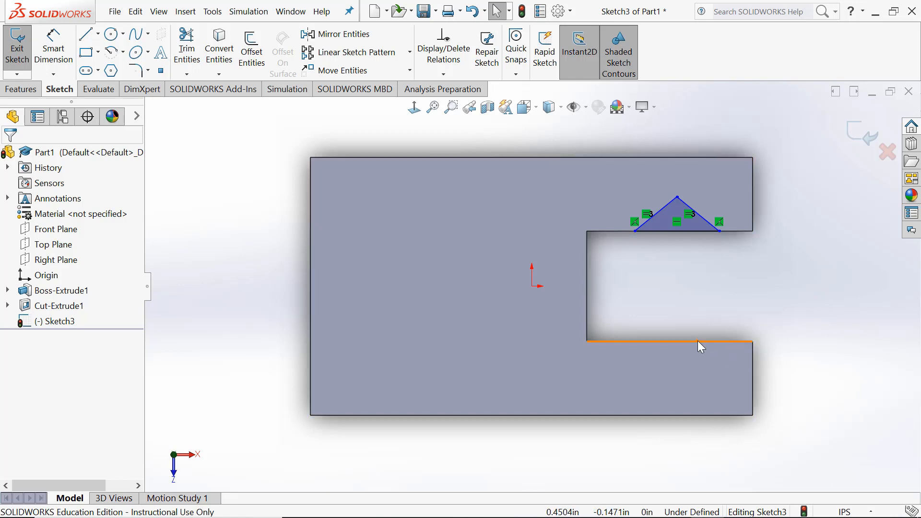
Align the triangle's apex with the midpoint of the slot's upper edge using a Vertical relation
{"action": "right_click", "coordinate": [605, 236]}
{"action": "left_click", "coordinate": [643, 242]}
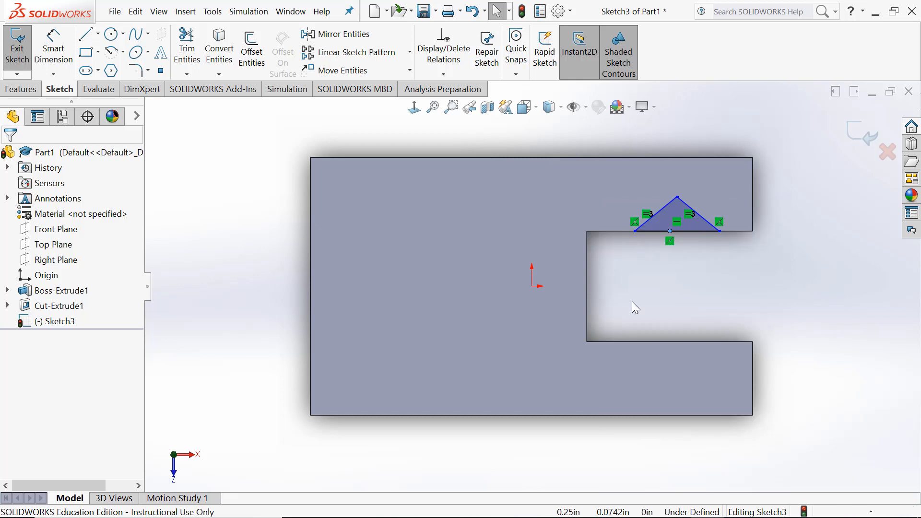
{"action": "left_click", "coordinate": [678, 198], "text": "ctrl"}
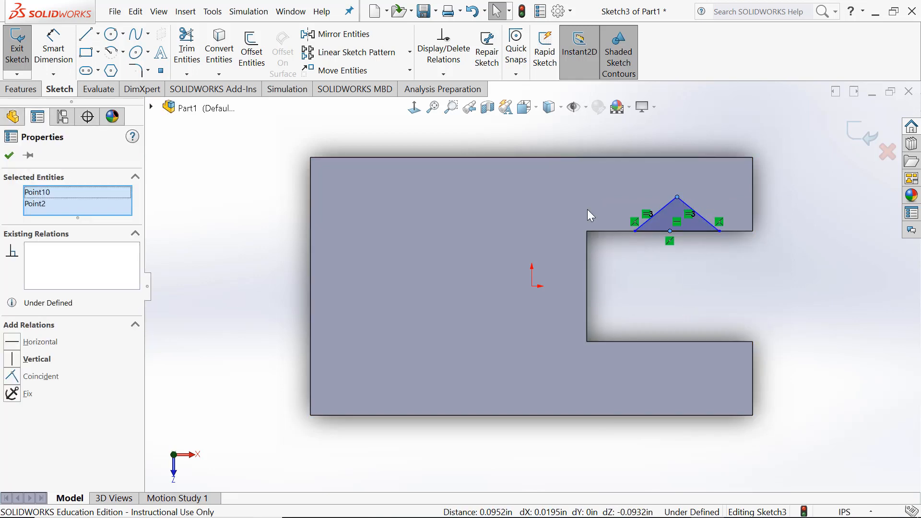
{"action": "left_click", "coordinate": [13, 360]}
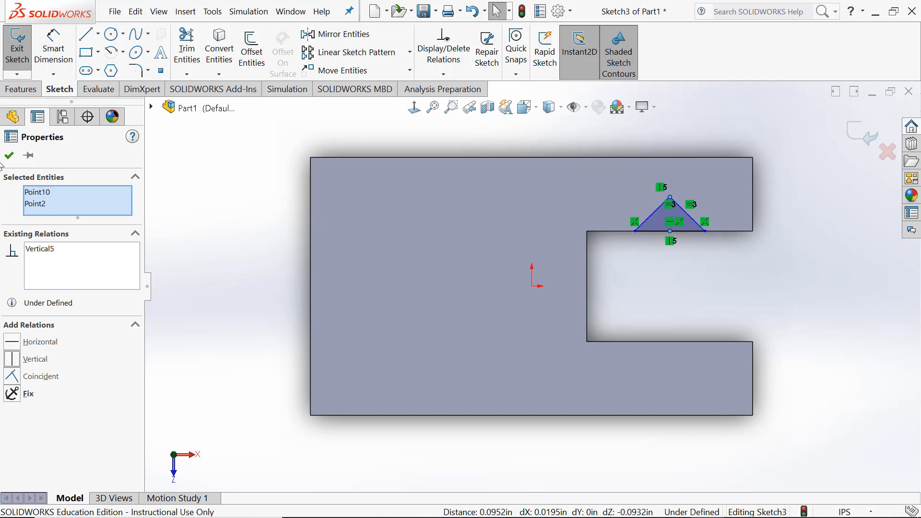
{"action": "left_click", "coordinate": [10, 157]}
Reshape the centred triangle with a narrower base, its apex about 0.38 in from the slot's lower edge
{"action": "mouse_move", "coordinate": [705, 231]}
{"action": "left_mouse_down"}
{"action": "mouse_move", "coordinate": [736, 230]}
{"action": "mouse_move", "coordinate": [693, 232]}
{"action": "mouse_move", "coordinate": [710, 235]}
{"action": "left_mouse_up"}
{"action": "mouse_move", "coordinate": [670, 197]}
{"action": "left_mouse_down"}
{"action": "mouse_move", "coordinate": [671, 217]}
{"action": "mouse_move", "coordinate": [672, 192]}
{"action": "mouse_move", "coordinate": [671, 202]}
{"action": "left_mouse_up"}
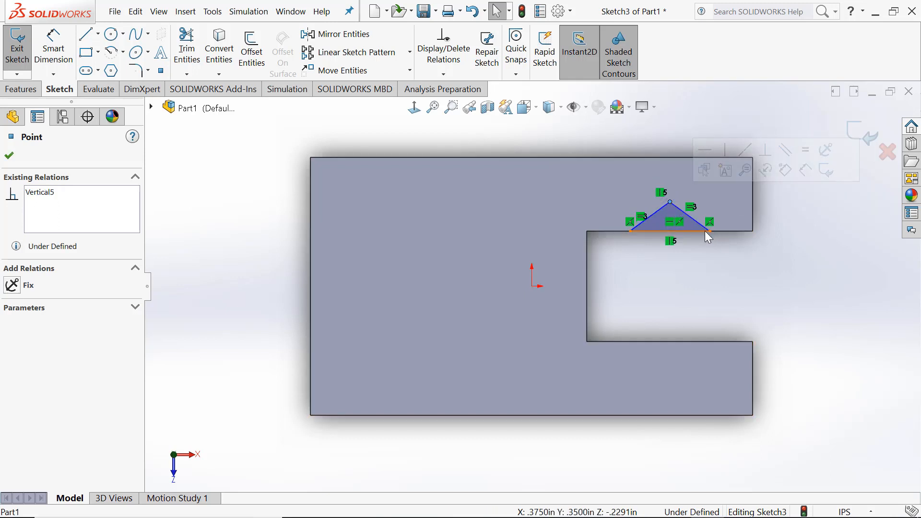
{"action": "mouse_move", "coordinate": [706, 233]}
{"action": "left_mouse_down"}
{"action": "mouse_move", "coordinate": [719, 231]}
{"action": "mouse_move", "coordinate": [699, 234]}
{"action": "left_mouse_up"}
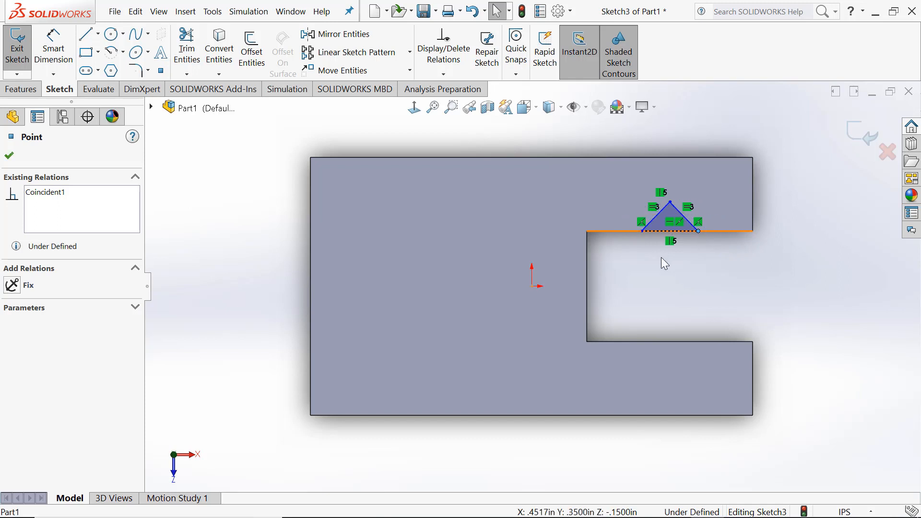
{"action": "left_click", "coordinate": [44, 54]}
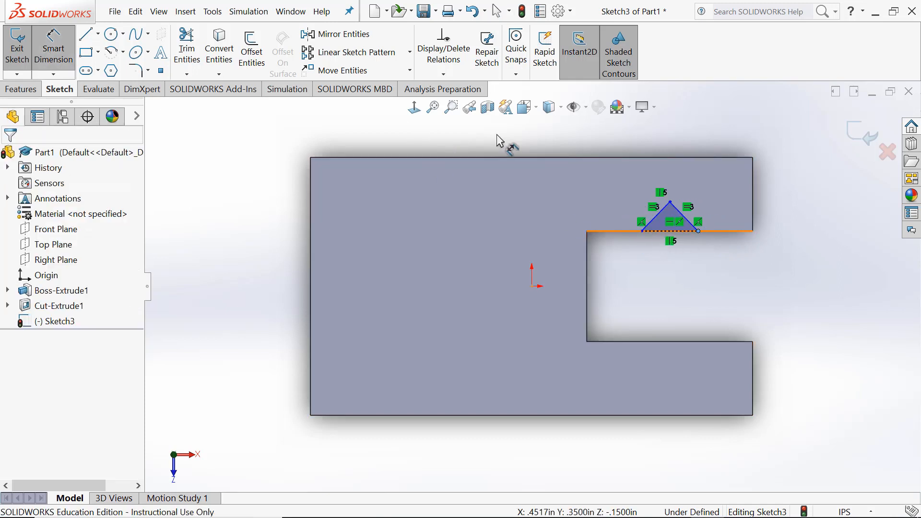
{"action": "left_click", "coordinate": [670, 341]}
{"action": "left_click", "coordinate": [672, 232]}
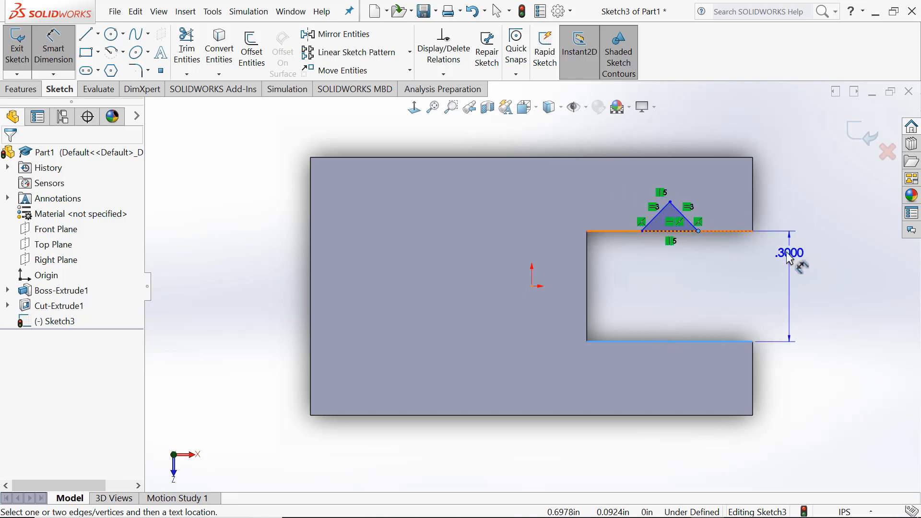
{"action": "left_click", "coordinate": [784, 251]}
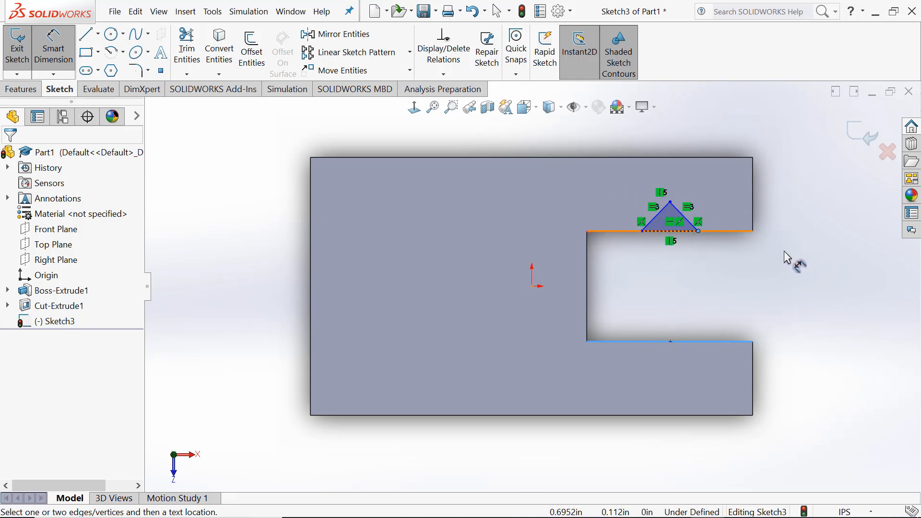
{"action": "key", "text": "Escape"}
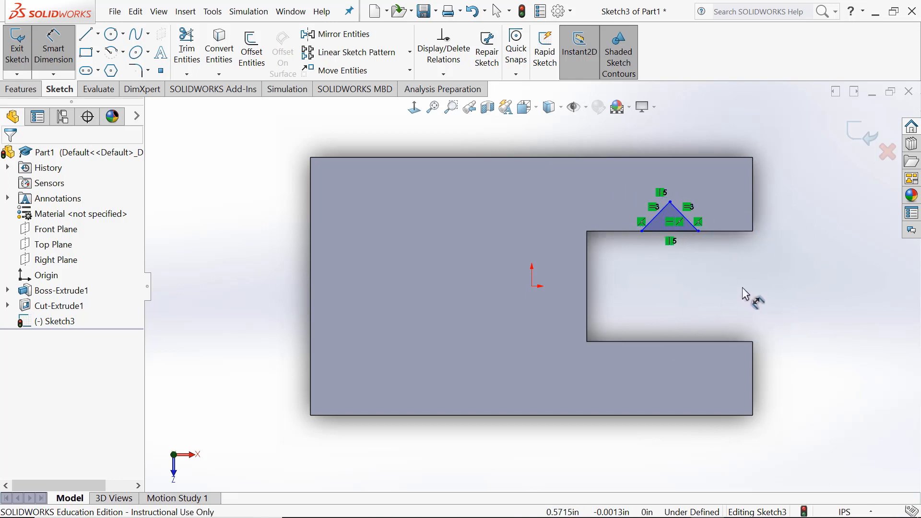
Dimension the distance from the slot's lower edge to the triangle's apex and set it to 0.35 in
{"action": "left_click", "coordinate": [664, 341]}
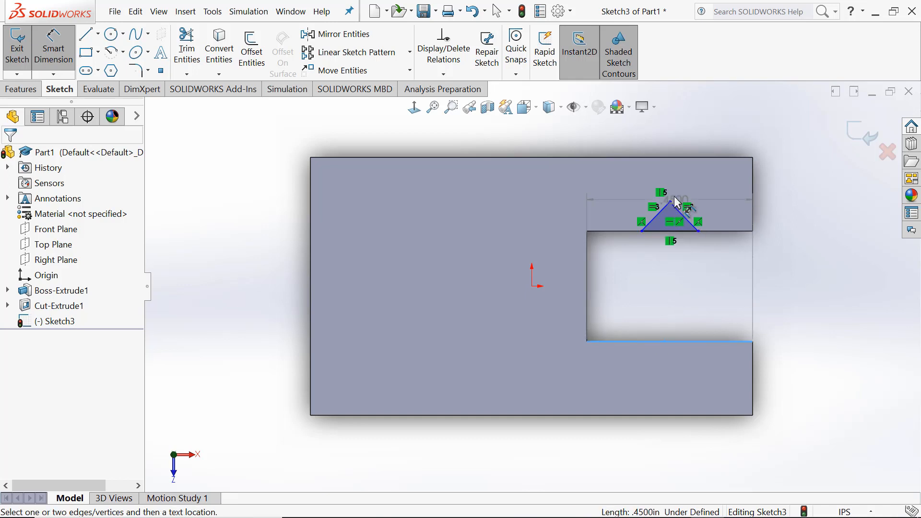
{"action": "left_click", "coordinate": [671, 202]}
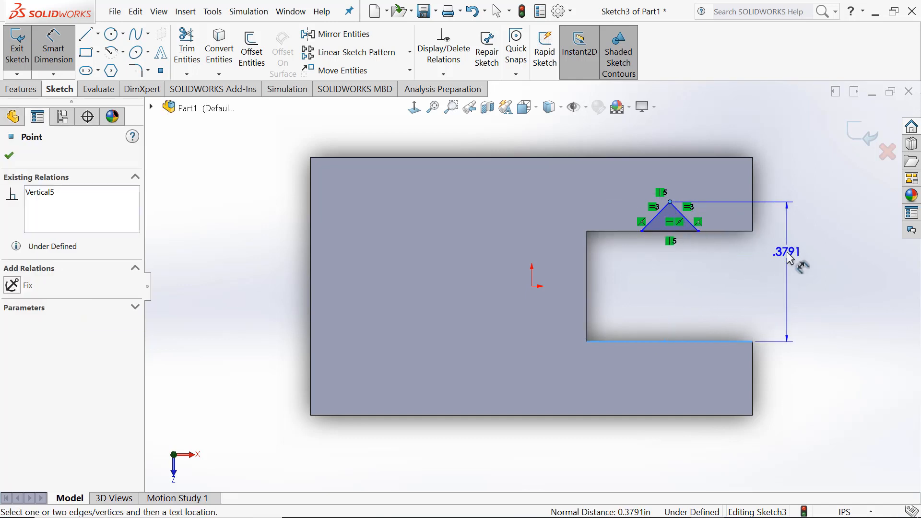
{"action": "left_click", "coordinate": [791, 259]}
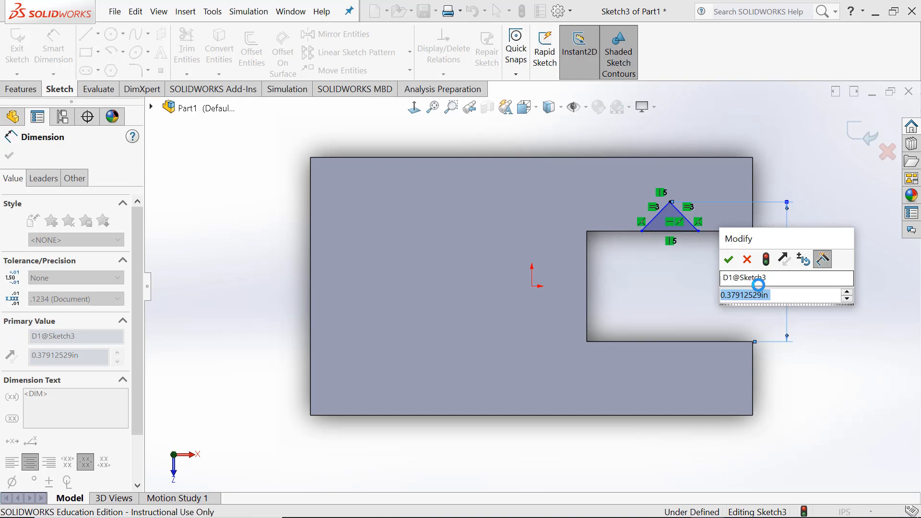
{"action": "type", "text": ".35"}
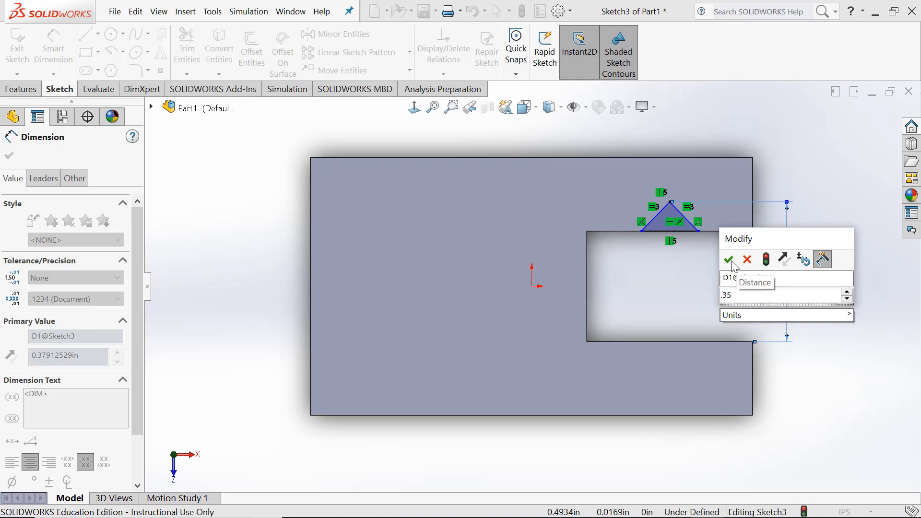
{"action": "left_click", "coordinate": [733, 263]}
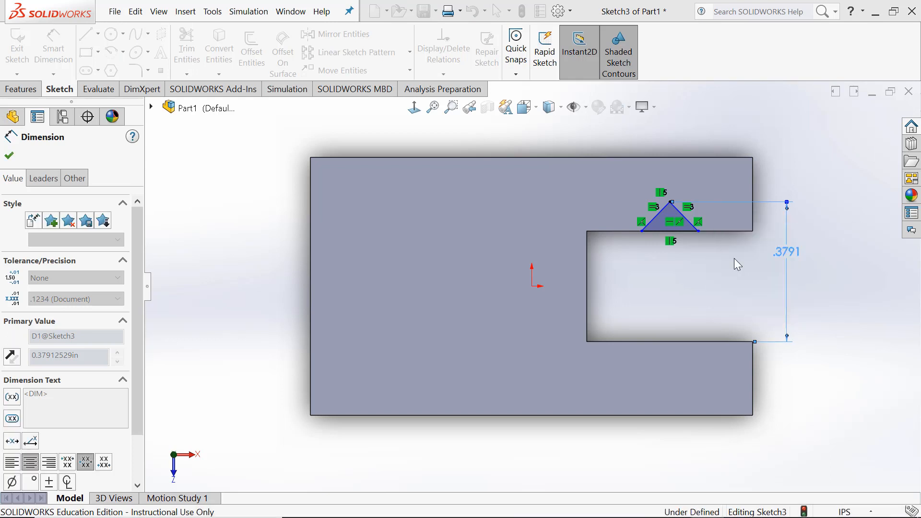
Dimension the triangle's base on the slot's edge and set its width to 0.15 in
{"action": "left_click", "coordinate": [661, 232]}
{"action": "left_click", "coordinate": [670, 279]}
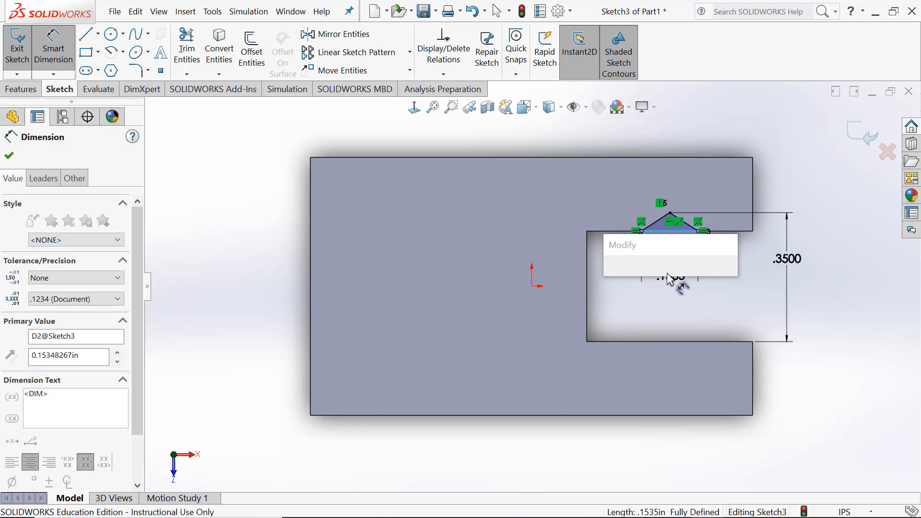
{"action": "type", "text": ".13"}
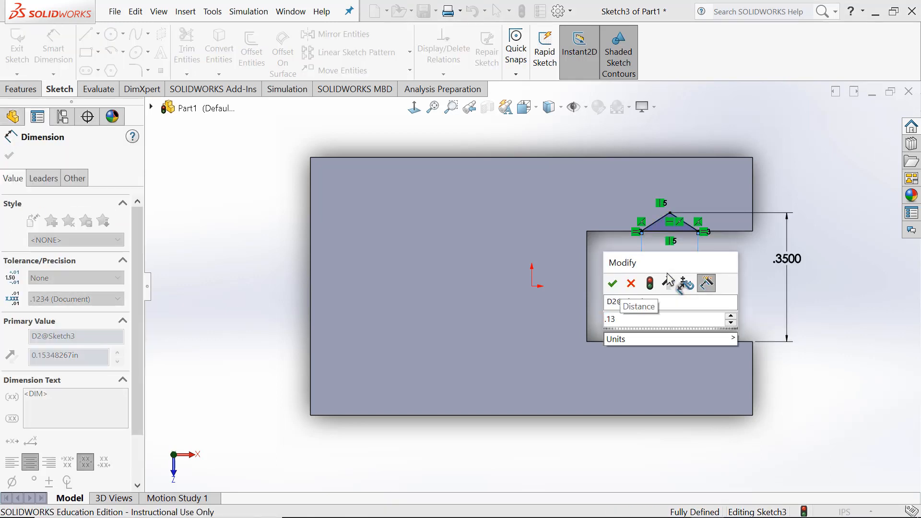
{"action": "key", "text": "BackSpace"}
{"action": "type", "text": "5"}
{"action": "left_click", "coordinate": [612, 284]}
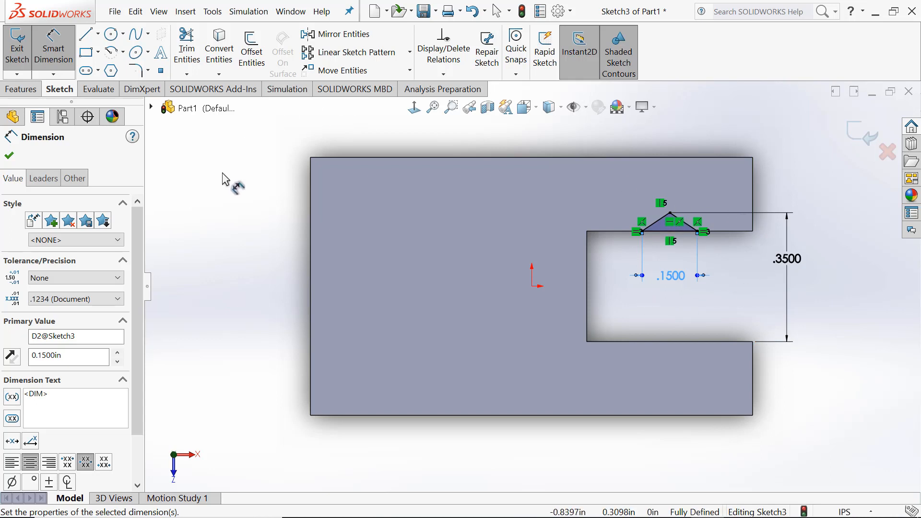
{"action": "left_click", "coordinate": [9, 155]}
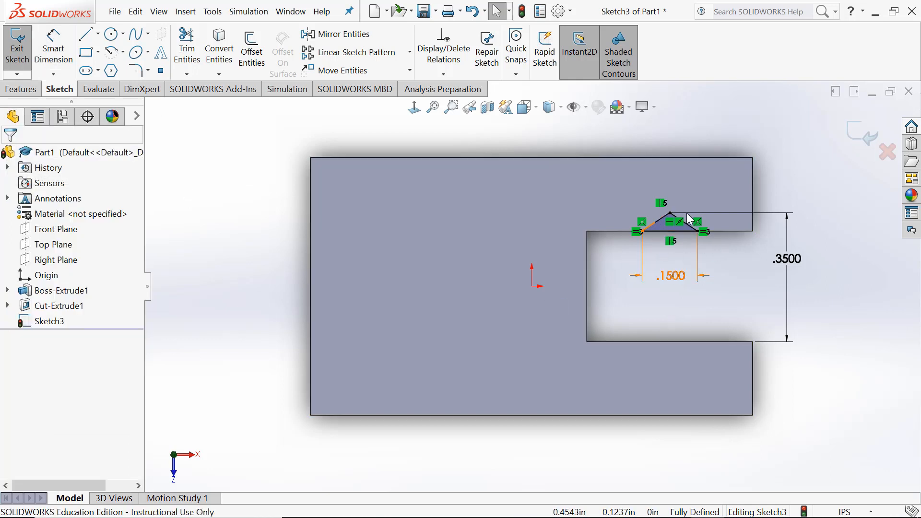
Finish the sketch and cut the triangle from the block with Extruded Cut set to Through All
{"action": "left_click", "coordinate": [864, 140]}
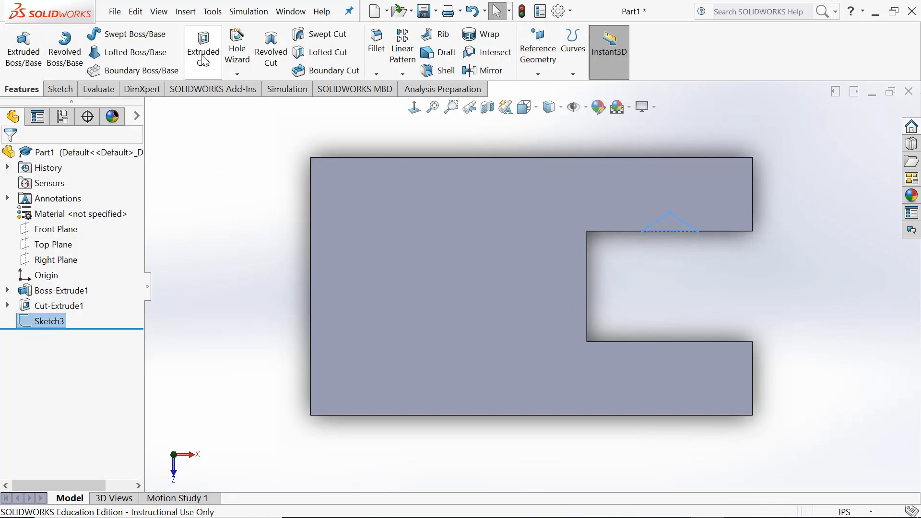
{"action": "left_click", "coordinate": [211, 67]}
{"action": "left_click", "coordinate": [85, 233]}
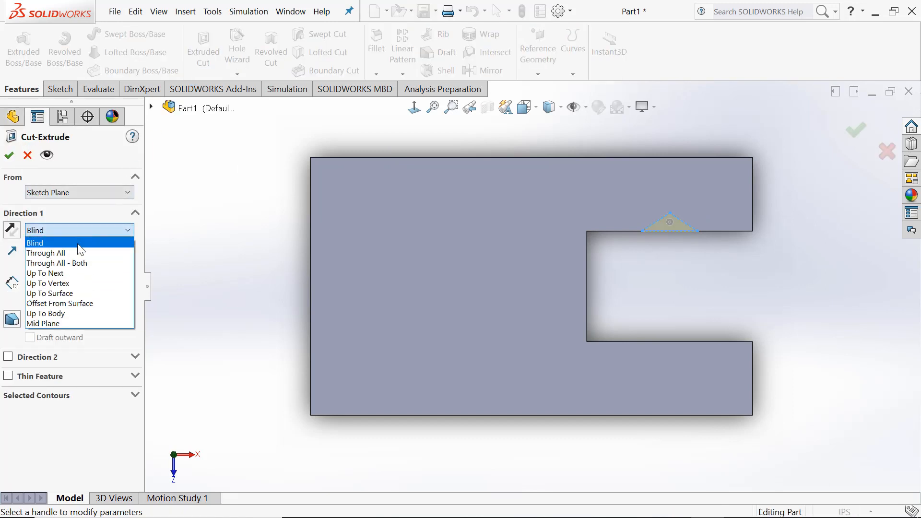
{"action": "left_click", "coordinate": [44, 251]}
{"action": "left_click", "coordinate": [9, 156]}
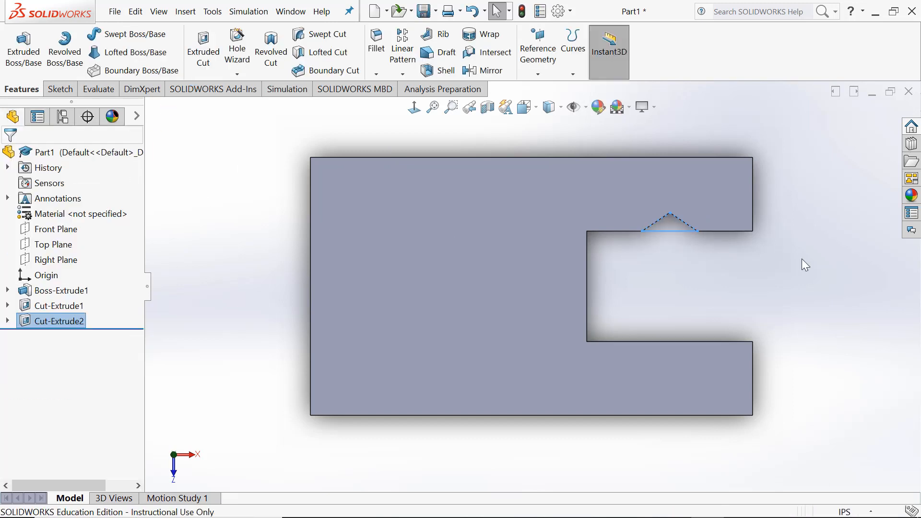
{"action": "left_click", "coordinate": [816, 325]}
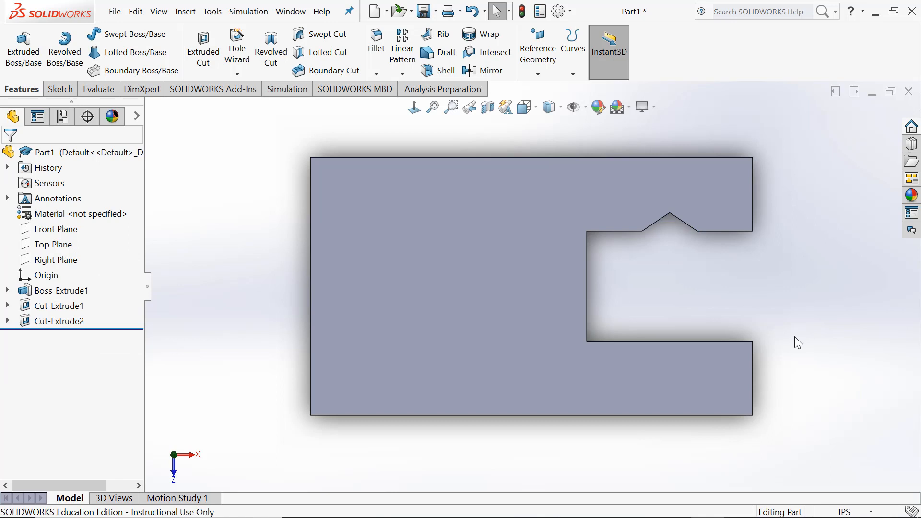
Start a sketch on the end face of the arm with the triangular notch, viewed normal to the face
{"action": "middle_click_drag", "start_coordinate": [795, 338], "coordinate": [641, 191]}
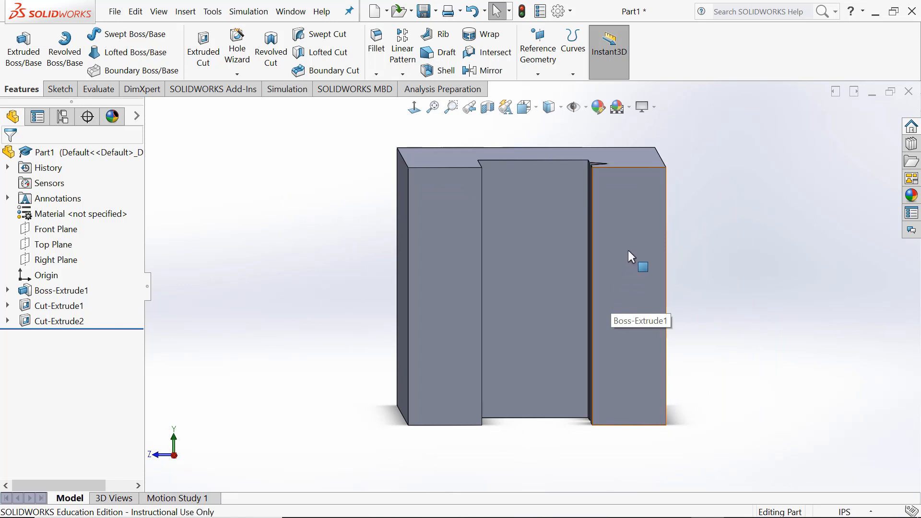
{"action": "middle_click_drag", "start_coordinate": [736, 251], "coordinate": [781, 275]}
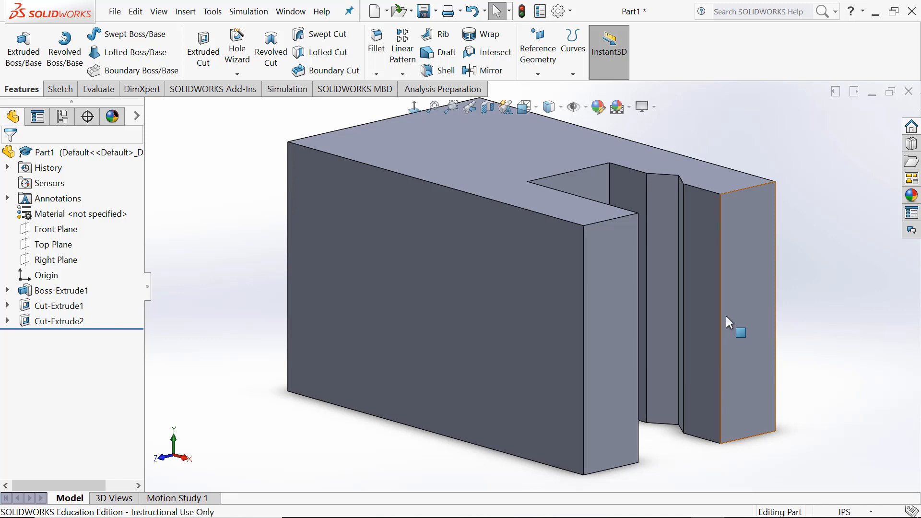
{"action": "left_click", "coordinate": [706, 315]}
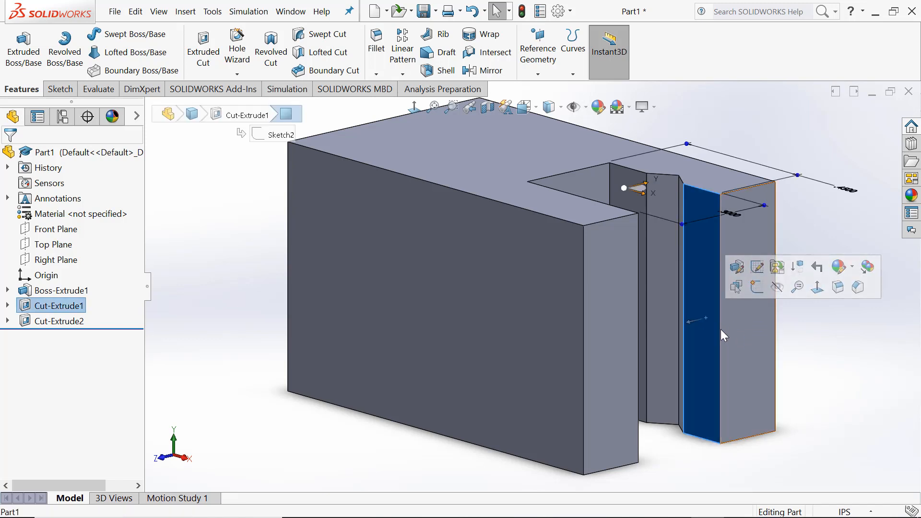
{"action": "key", "text": "Escape"}
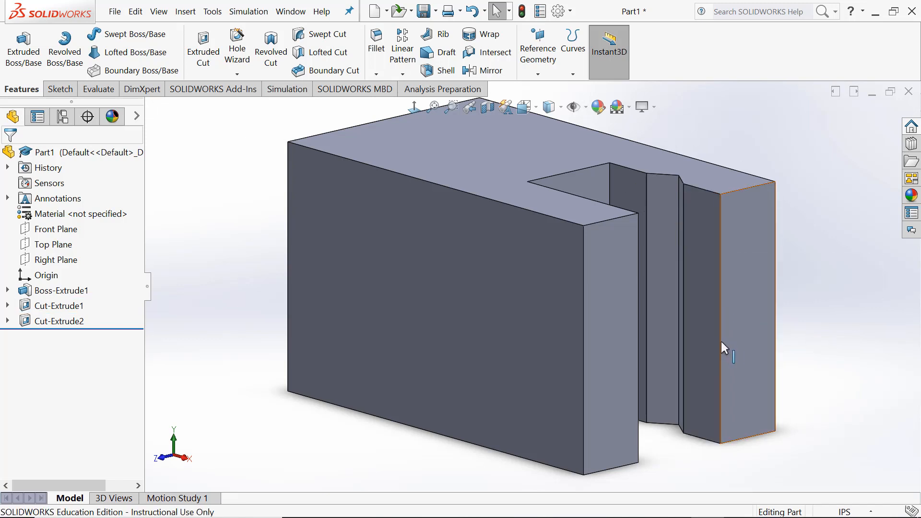
{"action": "left_click", "coordinate": [721, 344]}
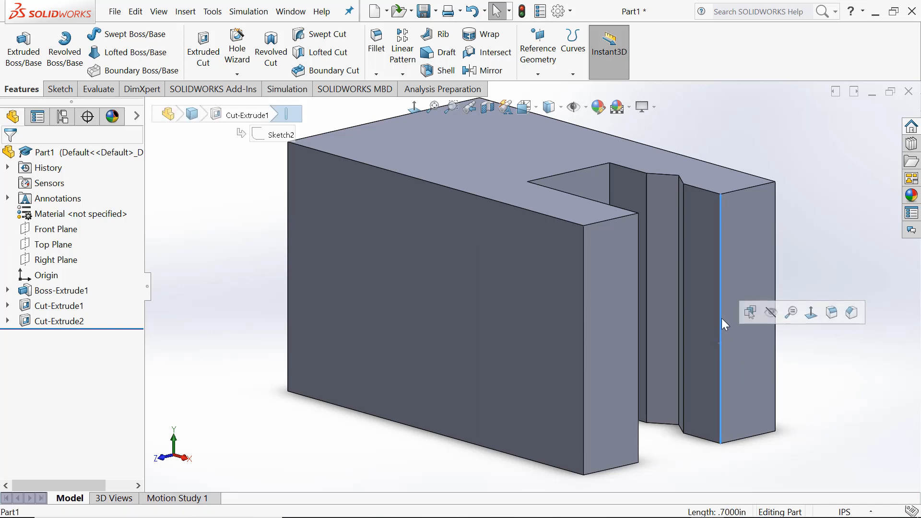
{"action": "left_click", "coordinate": [808, 253]}
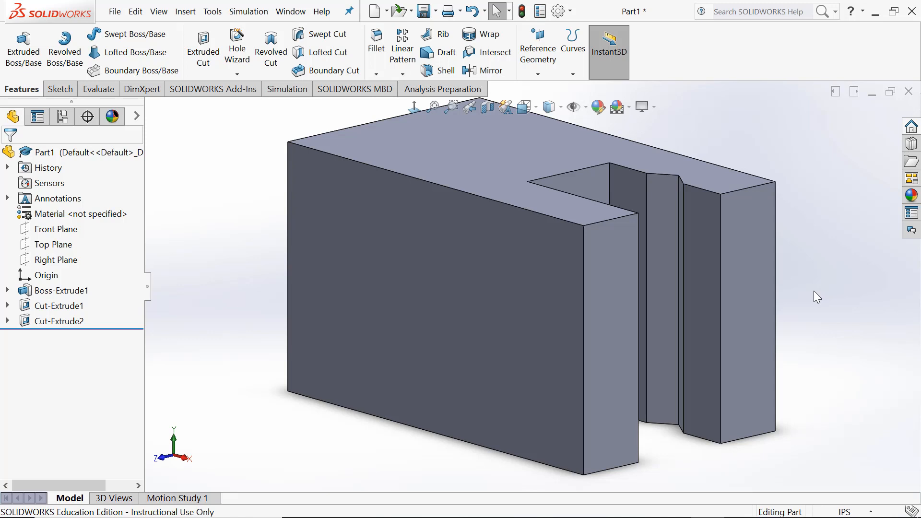
{"action": "right_click", "coordinate": [756, 255]}
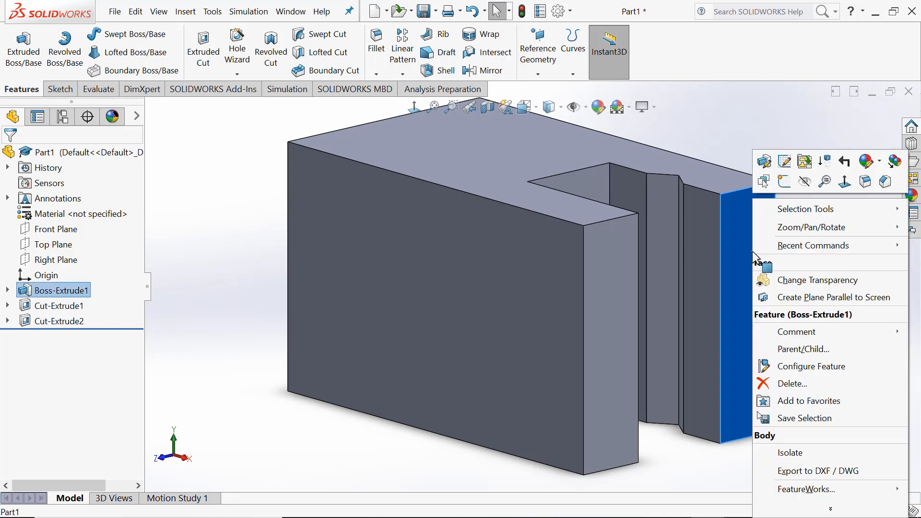
{"action": "left_click", "coordinate": [783, 182]}
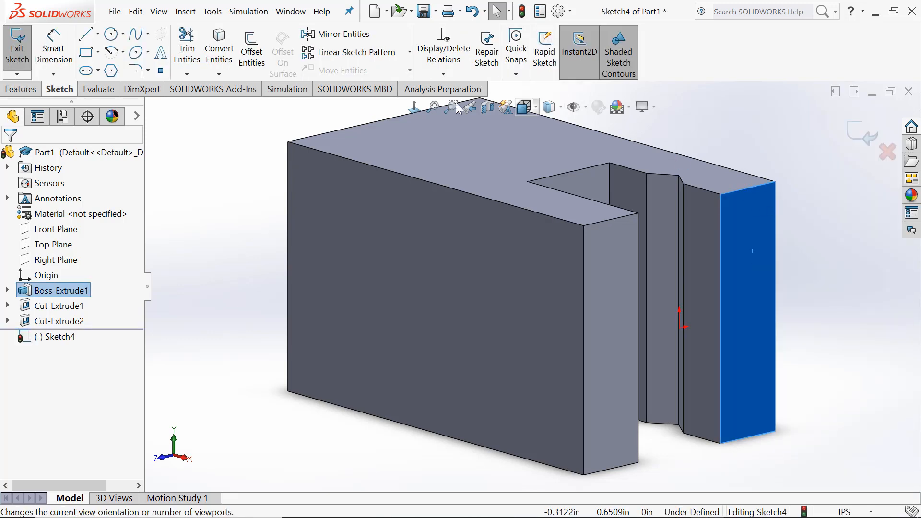
{"action": "left_click", "coordinate": [414, 106]}
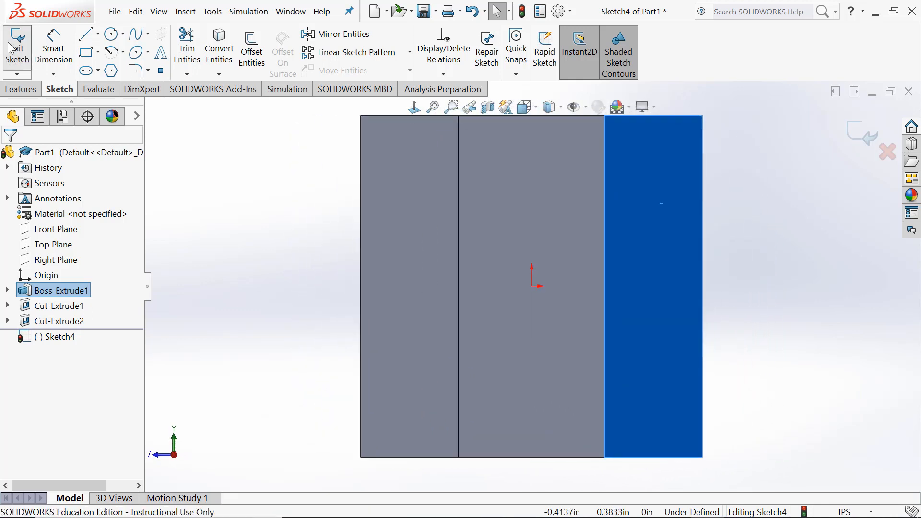
Sketch a closed triangle on the end face with a vertical side about 0.26 in long on the slot-side edge
{"action": "left_click", "coordinate": [87, 34]}
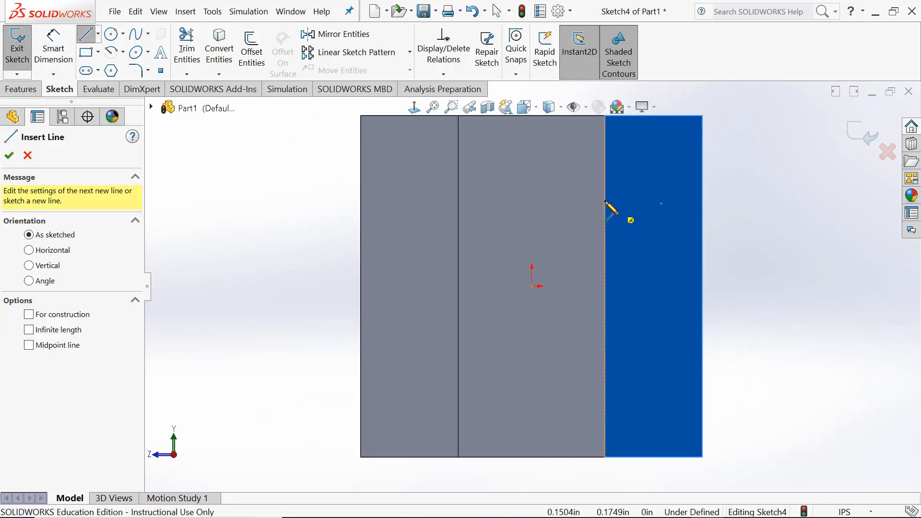
{"action": "left_click", "coordinate": [605, 201]}
{"action": "left_click", "coordinate": [650, 251]}
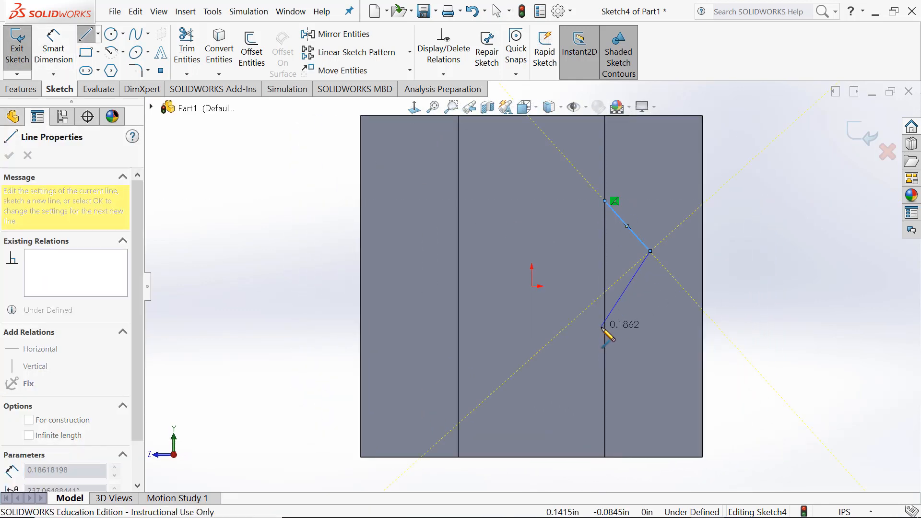
{"action": "left_click", "coordinate": [604, 327]}
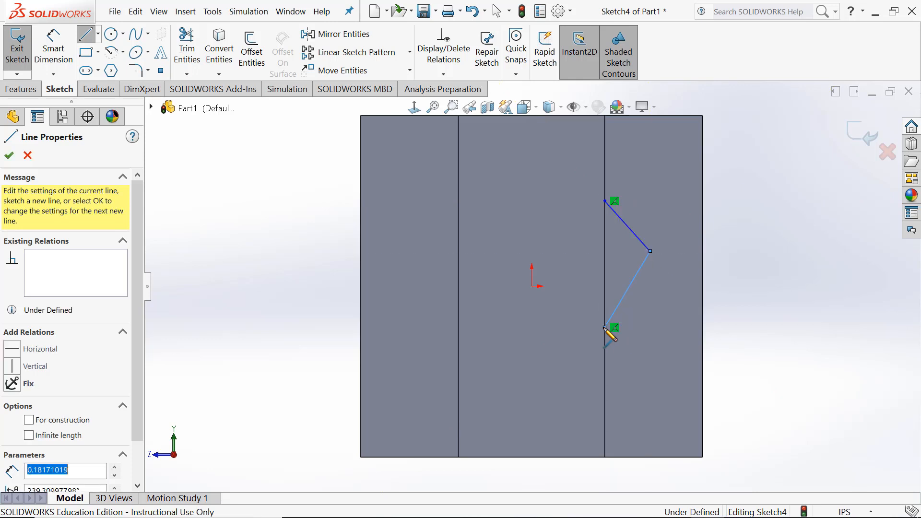
{"action": "left_click", "coordinate": [605, 201]}
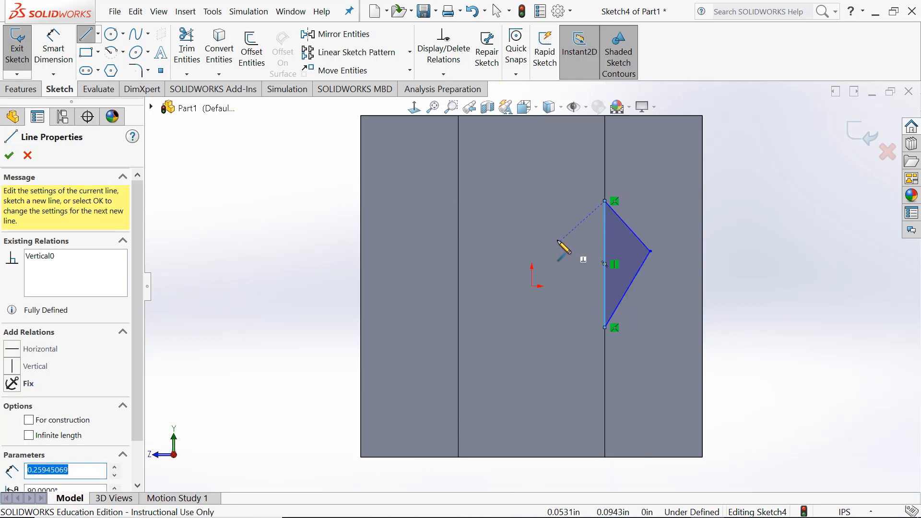
{"action": "key", "text": "Escape"}
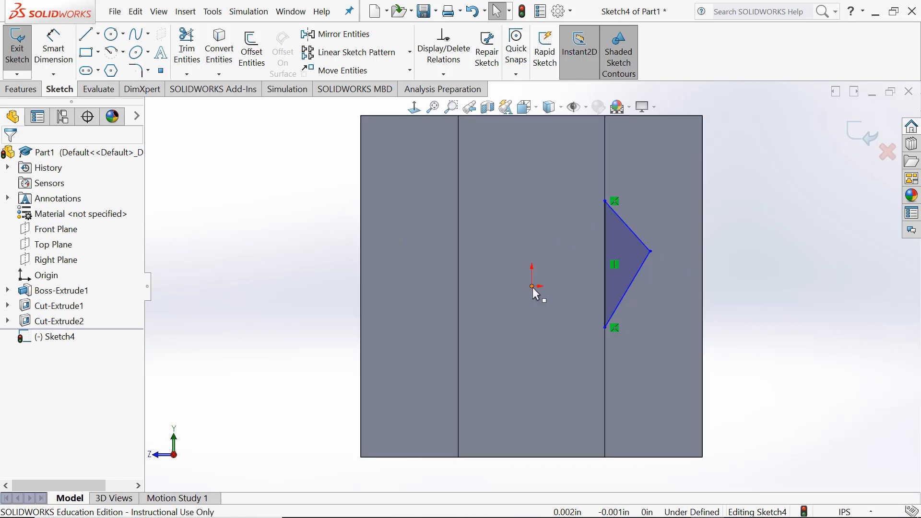
Add an Equal relation between the two slanted sides of the end-face triangle
{"action": "left_click", "coordinate": [641, 244]}
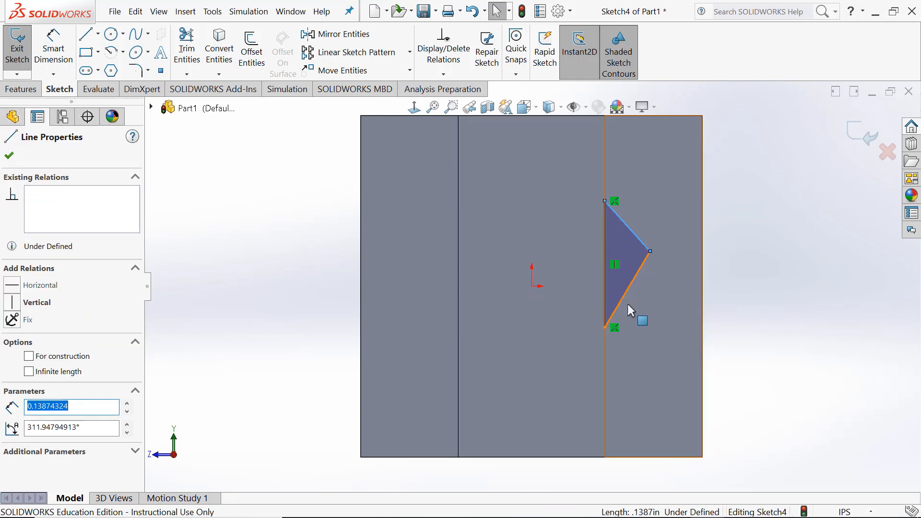
{"action": "left_click", "coordinate": [631, 288], "text": "ctrl"}
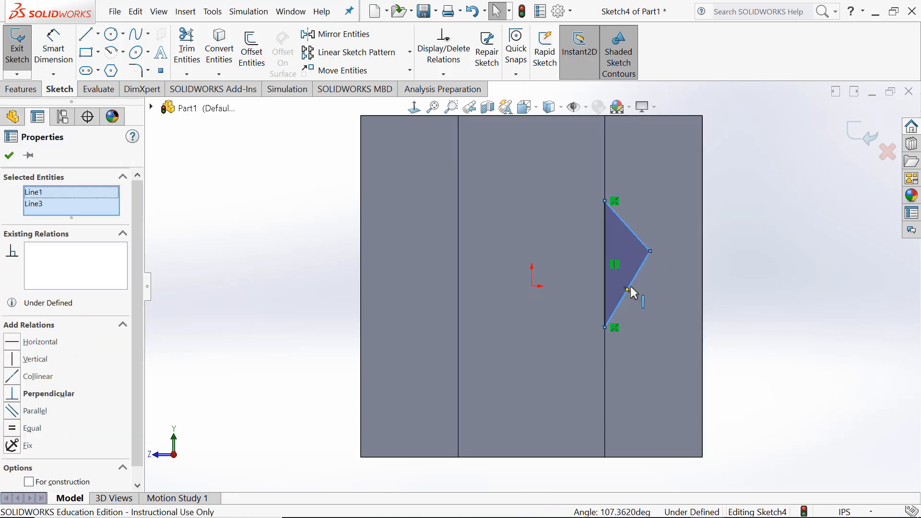
{"action": "left_click", "coordinate": [13, 431]}
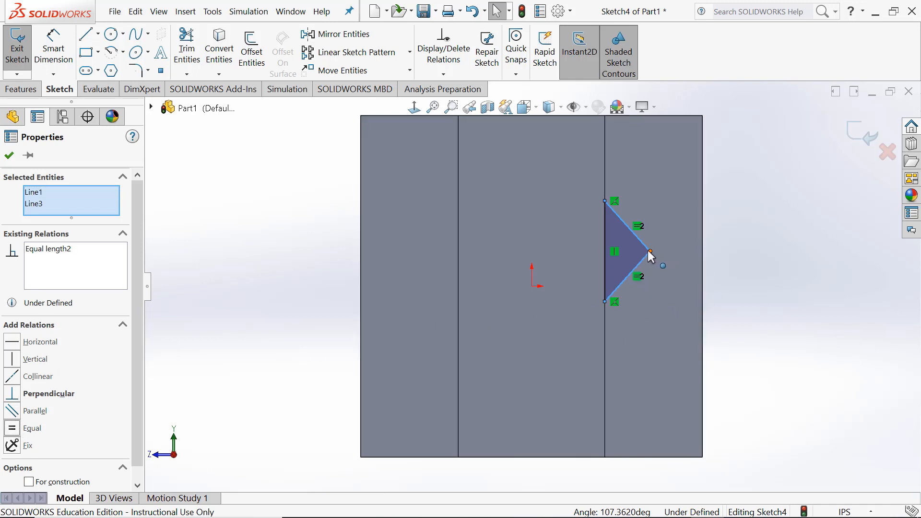
{"action": "left_click", "coordinate": [765, 255]}
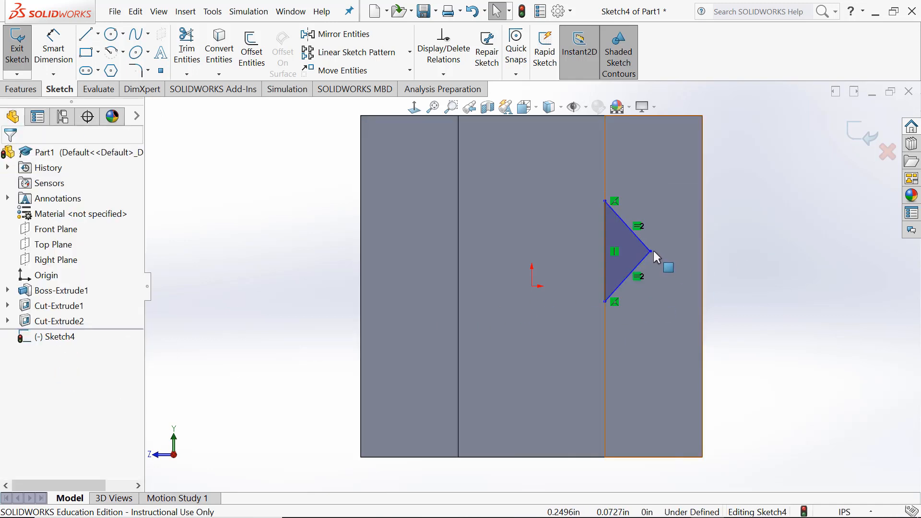
Align the triangle's apex with the origin using a Horizontal relation and stretch its vertical side to about 0.3 in
{"action": "left_click", "coordinate": [653, 252]}
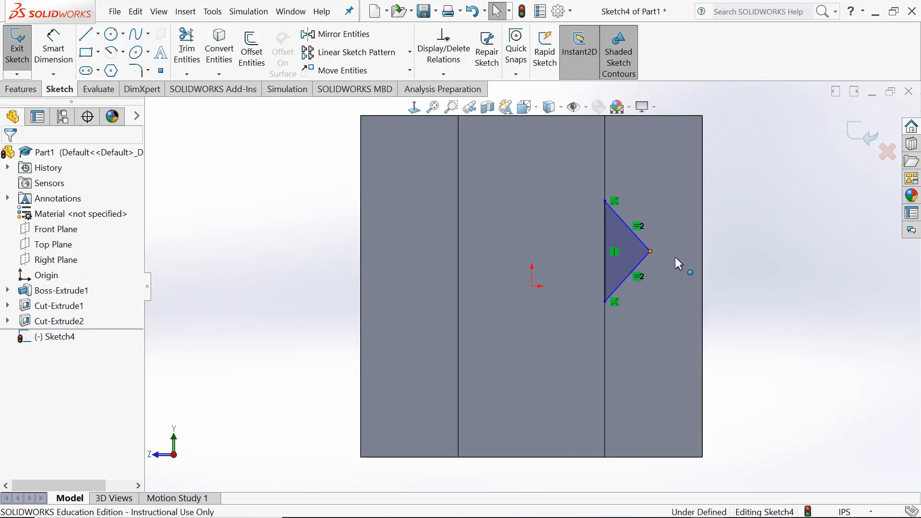
{"action": "left_click", "coordinate": [532, 287], "text": "ctrl"}
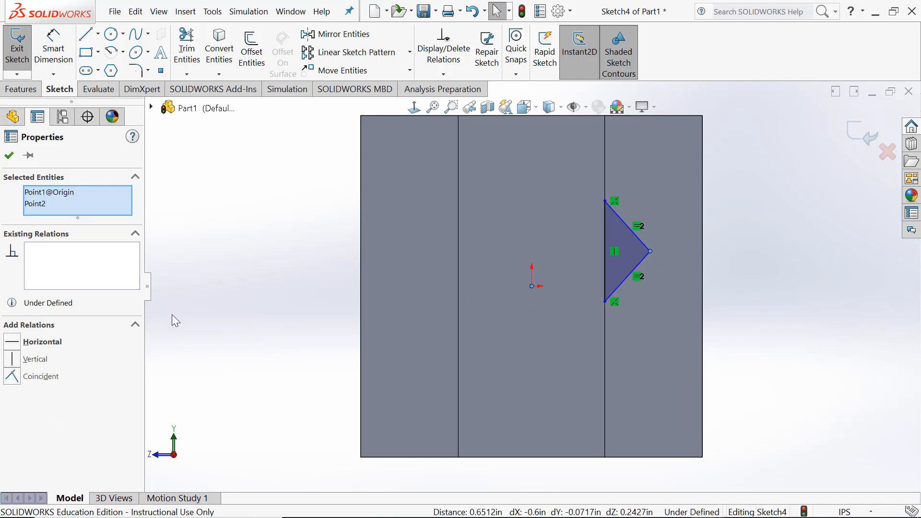
{"action": "left_click", "coordinate": [17, 344]}
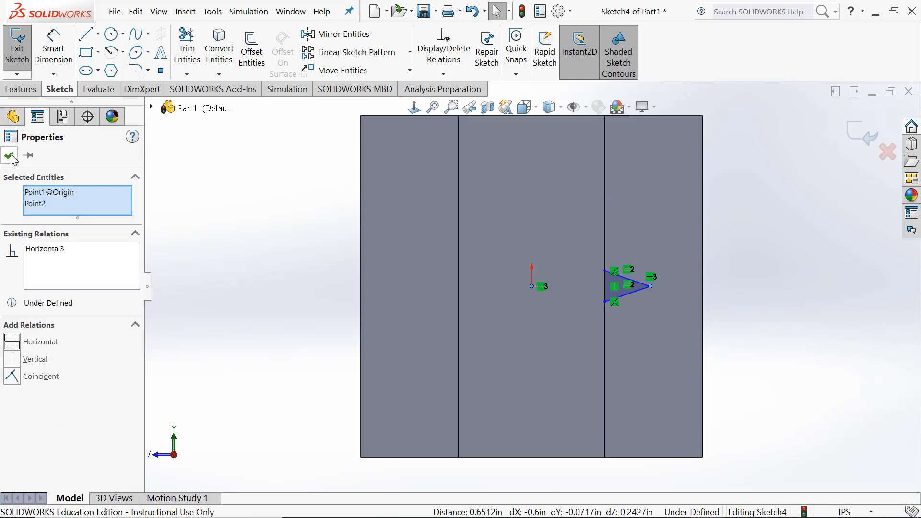
{"action": "left_click", "coordinate": [10, 156]}
{"action": "left_click_drag", "start_coordinate": [605, 301], "coordinate": [606, 359]}
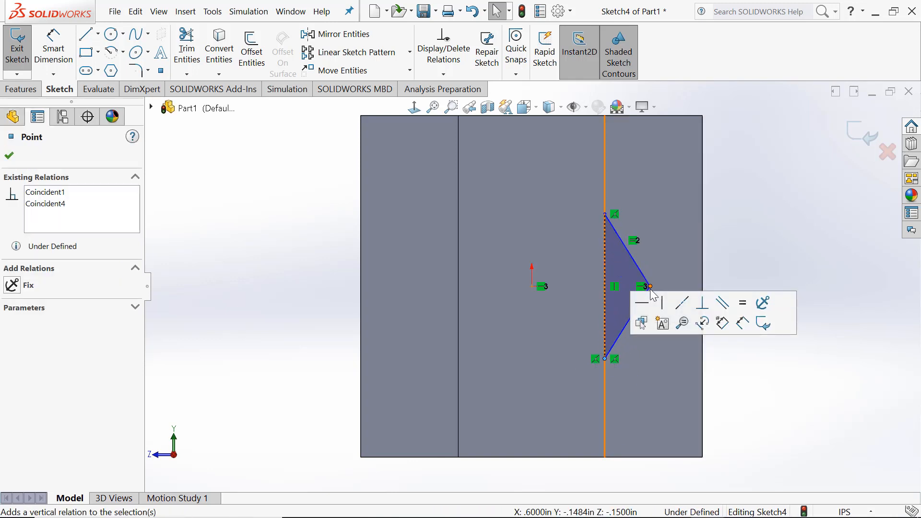
Pull the end-face triangle's apex outward to about 0.25 in horizontally from the origin and clear the point selection
{"action": "mouse_move", "coordinate": [651, 287]}
{"action": "left_mouse_down"}
{"action": "mouse_move", "coordinate": [667, 280]}
{"action": "mouse_move", "coordinate": [626, 287]}
{"action": "mouse_move", "coordinate": [654, 287]}
{"action": "left_mouse_up"}
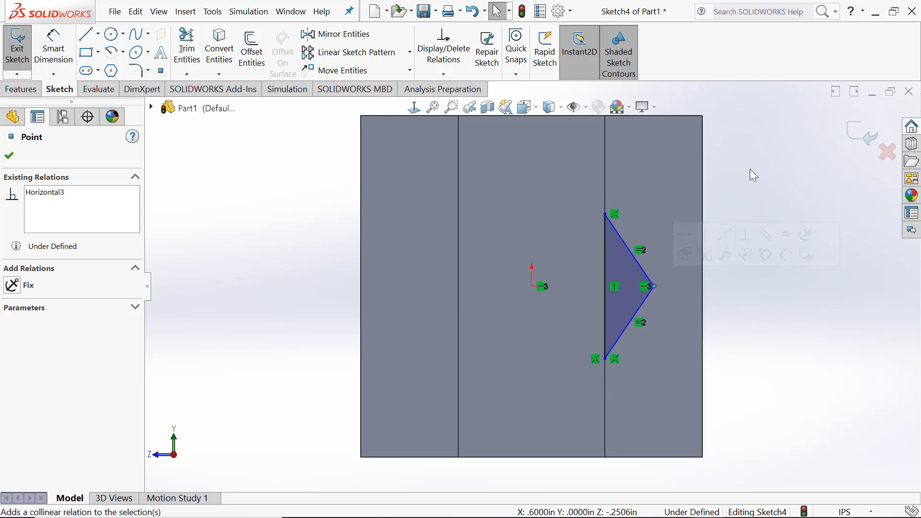
{"action": "middle_click_drag", "start_coordinate": [753, 175], "coordinate": [637, 304]}
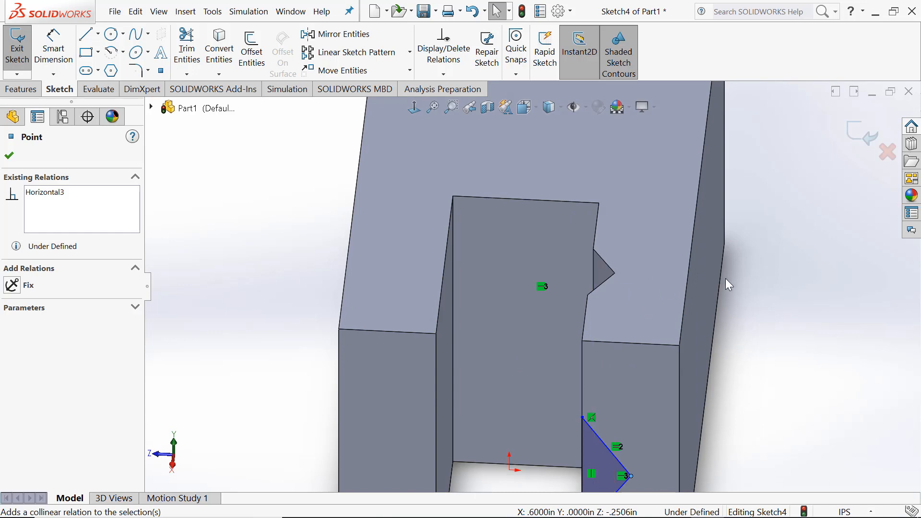
{"action": "middle_click_drag", "start_coordinate": [726, 279], "coordinate": [763, 292]}
{"action": "middle_click_drag", "start_coordinate": [831, 335], "coordinate": [879, 318]}
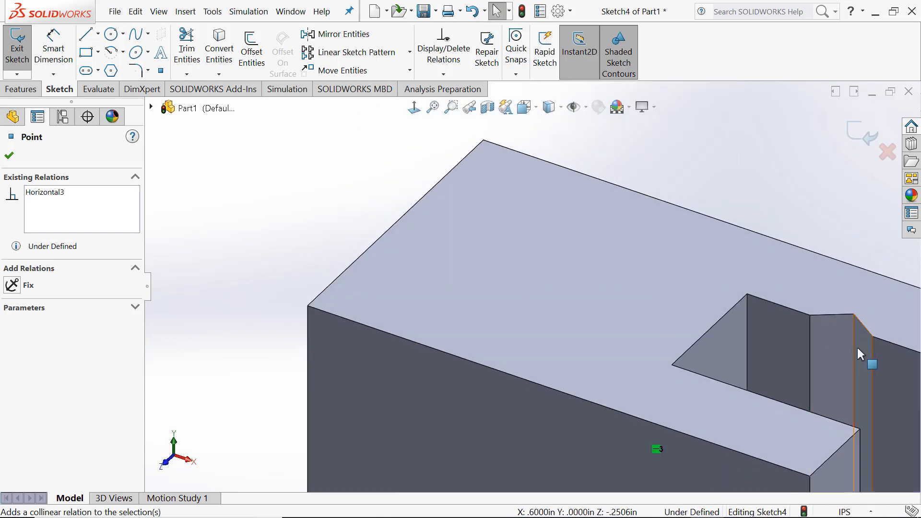
{"action": "key", "text": "Escape"}
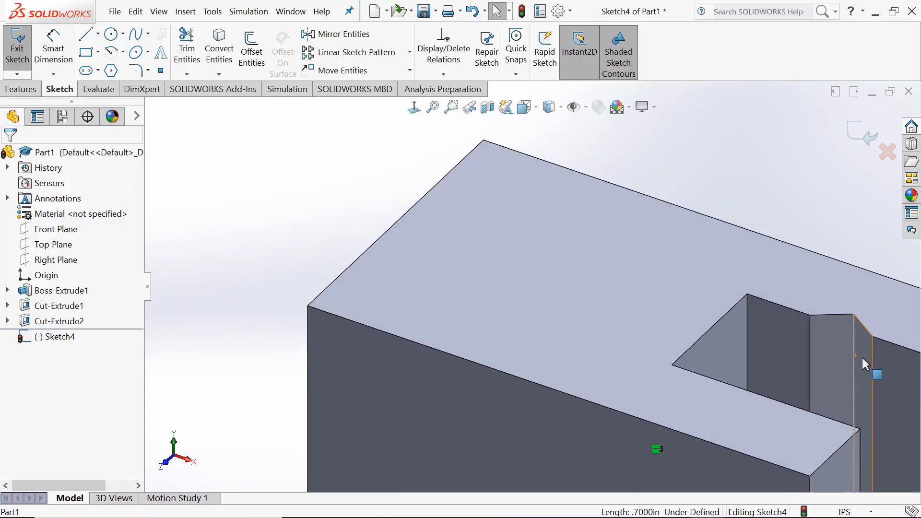
Set the display style to Hidden Lines Visible so the notch's hidden edge shows, with the view normal to the sketch
{"action": "scroll", "coordinate": [862, 358], "scroll_direction": "up", "scroll_amount": 3}
{"action": "mouse_move", "coordinate": [863, 370]}
{"action": "middle_mouse_down"}
{"action": "mouse_move", "coordinate": [757, 362]}
{"action": "mouse_move", "coordinate": [775, 385]}
{"action": "middle_mouse_up"}
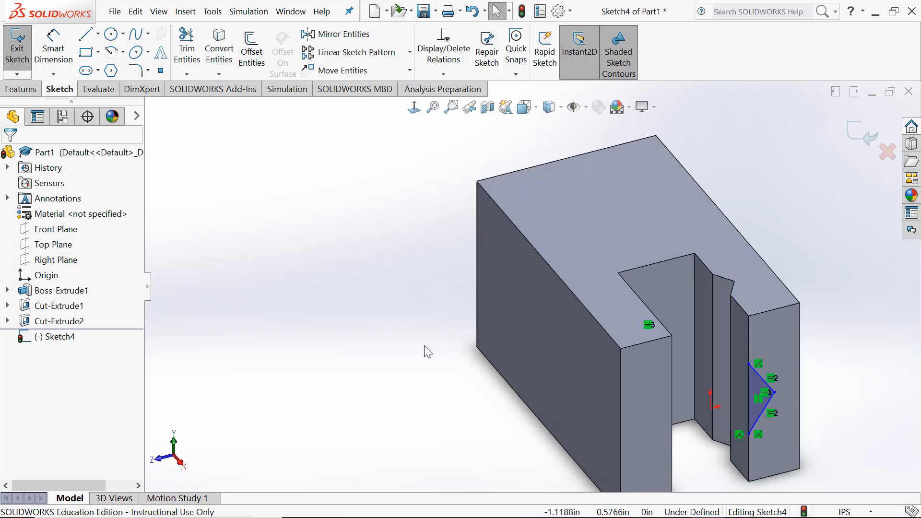
{"action": "left_click", "coordinate": [413, 111]}
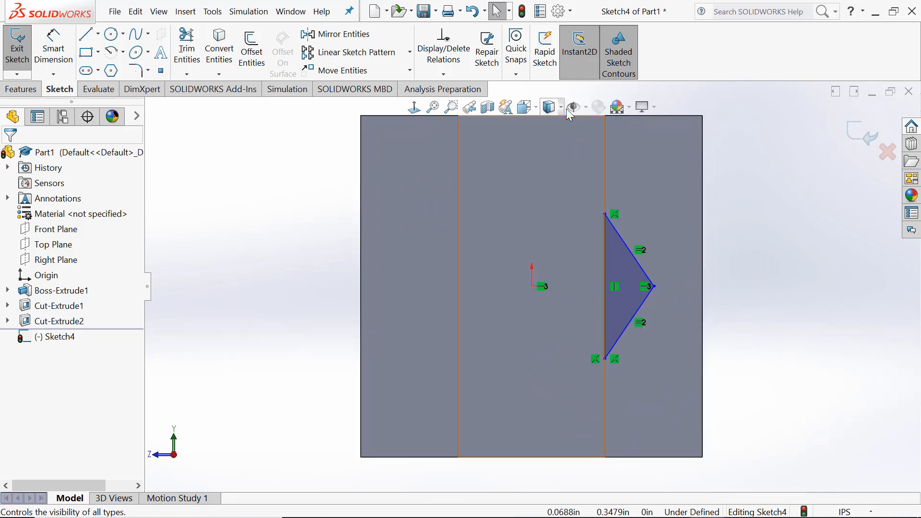
{"action": "left_click", "coordinate": [559, 107]}
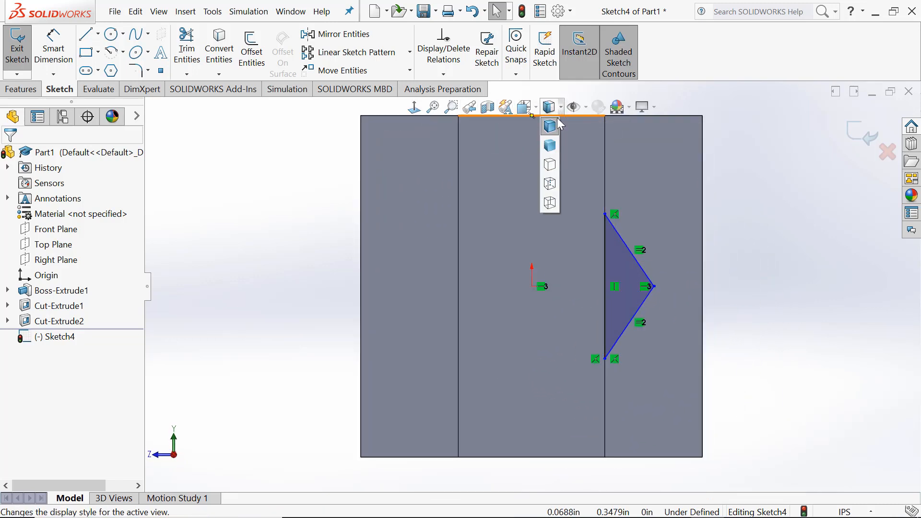
{"action": "left_click", "coordinate": [550, 184]}
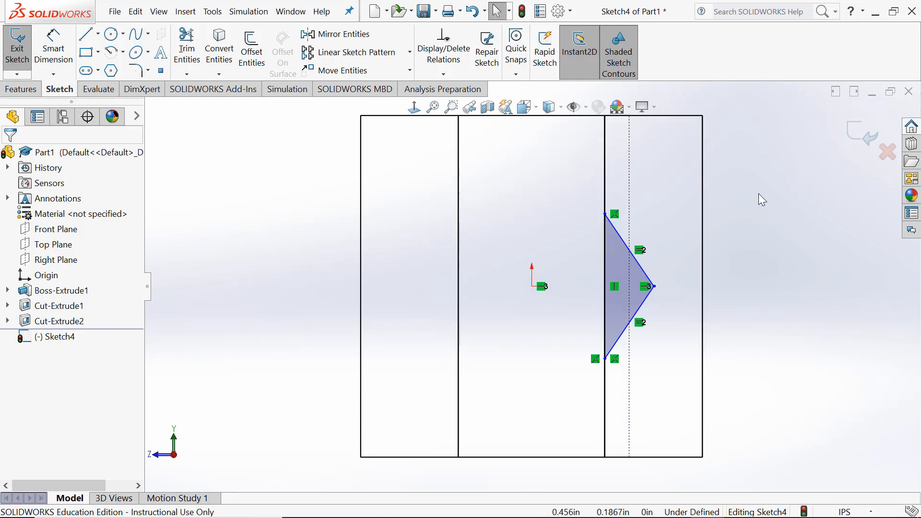
{"action": "middle_click_drag", "start_coordinate": [761, 199], "coordinate": [722, 205]}
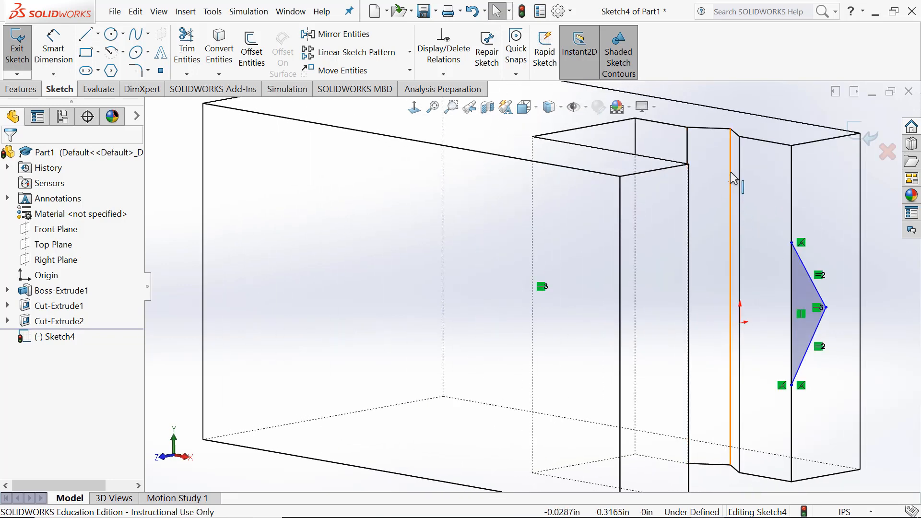
{"action": "left_click", "coordinate": [414, 109]}
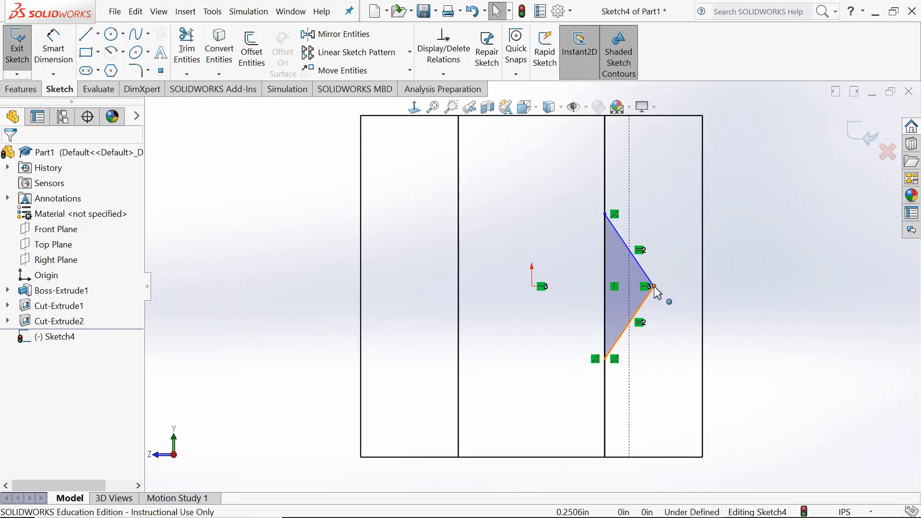
Move the triangle's apex onto the hidden vertical groove edge, and display the model shaded with edges
{"action": "left_click_drag", "start_coordinate": [655, 288], "coordinate": [630, 287]}
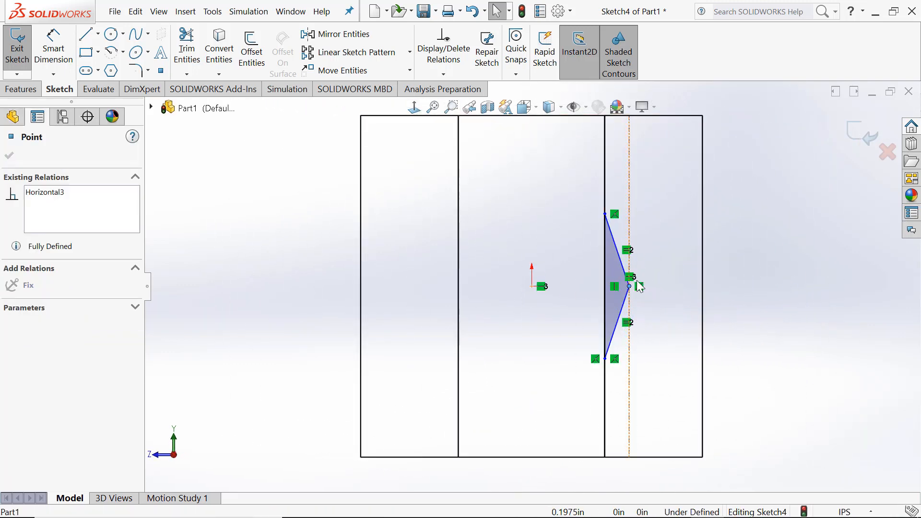
{"action": "left_click", "coordinate": [735, 311]}
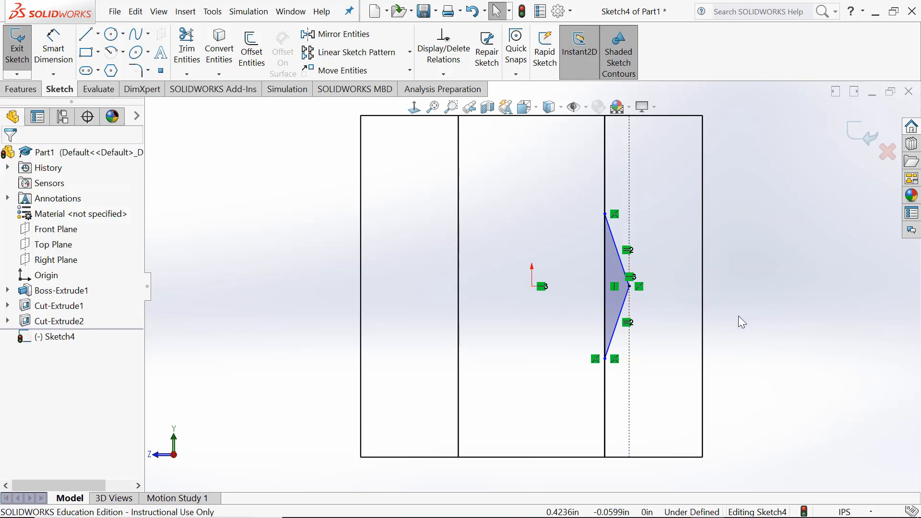
{"action": "left_click", "coordinate": [563, 111]}
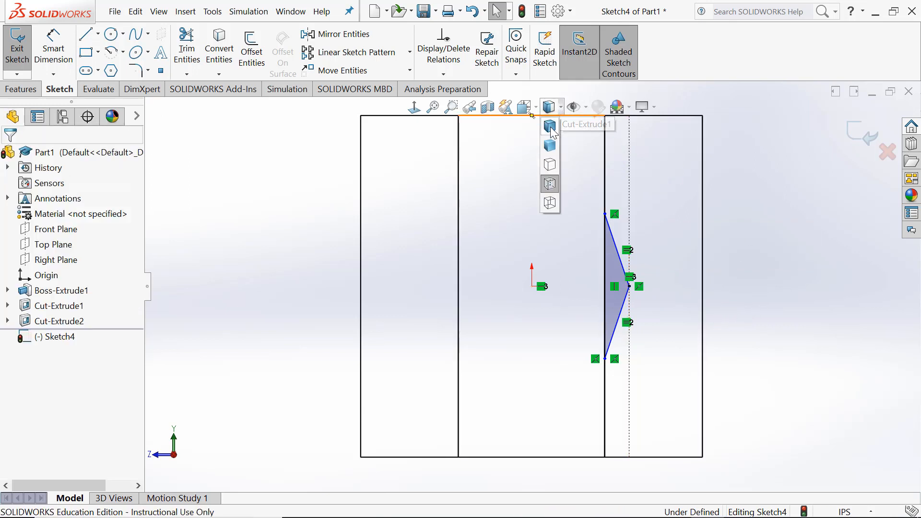
{"action": "left_click", "coordinate": [548, 126]}
Dimension the triangle's vertical side to 0.15 in
{"action": "left_click", "coordinate": [63, 57]}
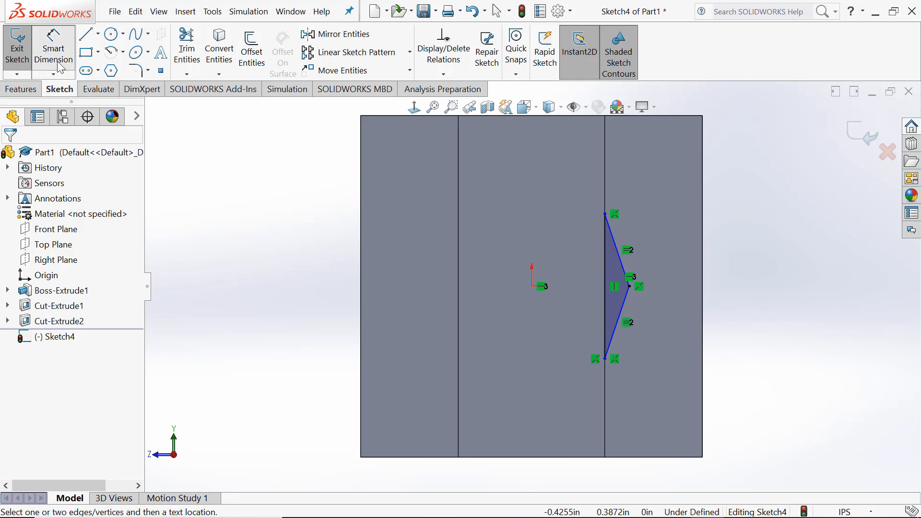
{"action": "left_click", "coordinate": [605, 243]}
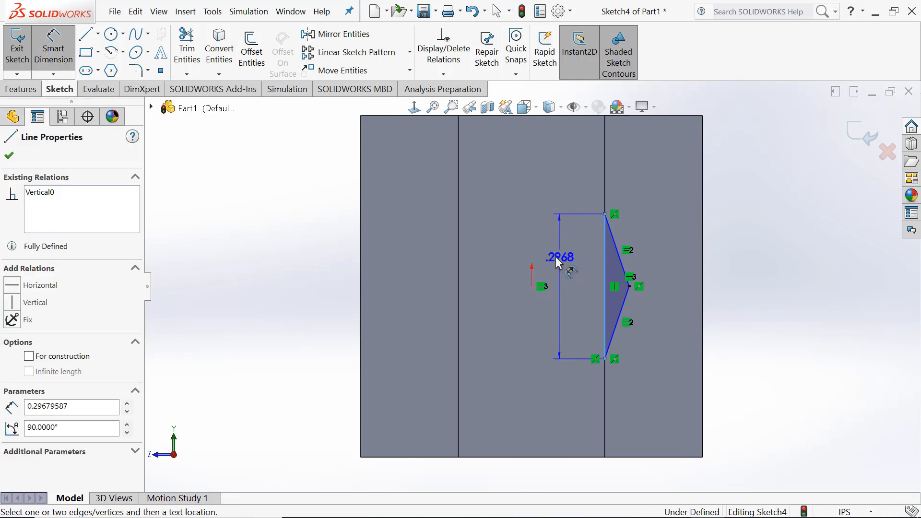
{"action": "left_click", "coordinate": [562, 262]}
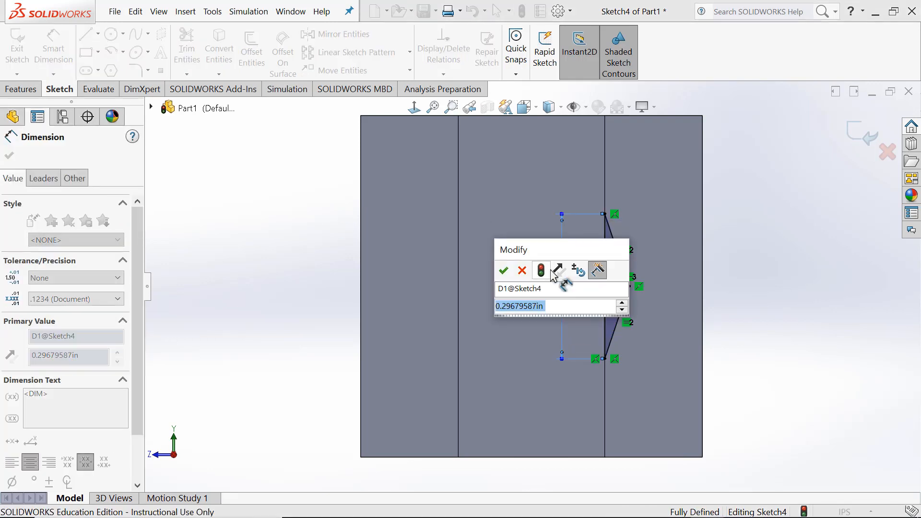
{"action": "type", "text": "."}
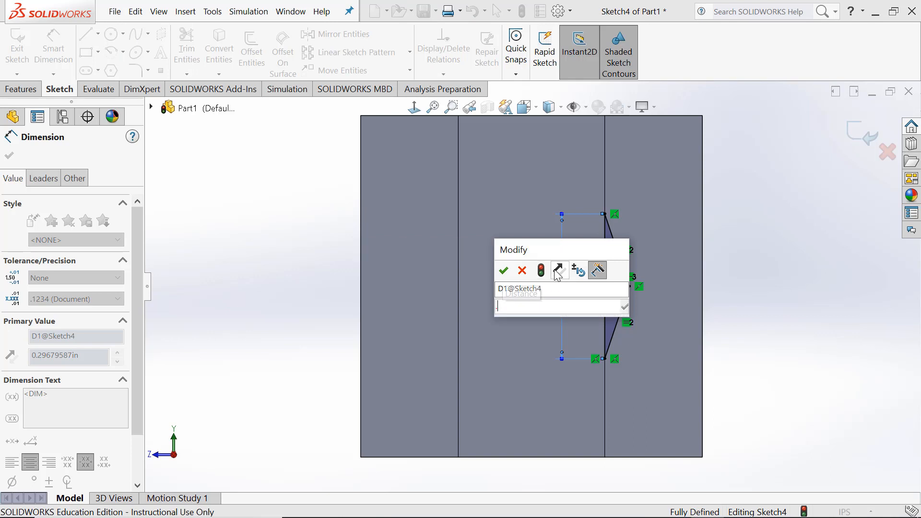
{"action": "type", "text": "15"}
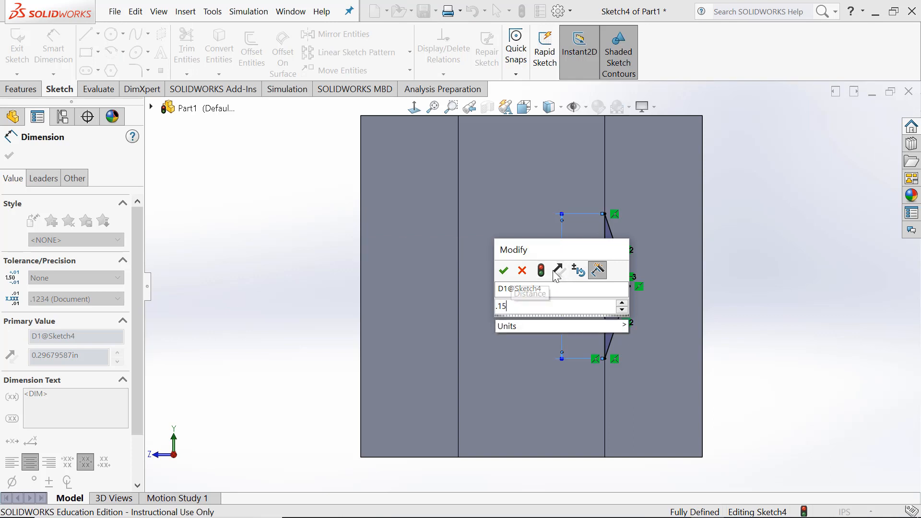
{"action": "left_click", "coordinate": [503, 271]}
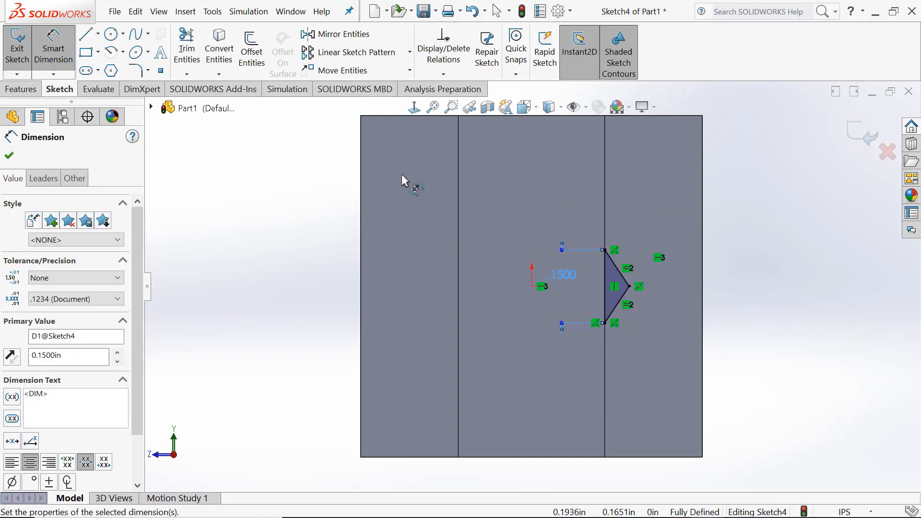
{"action": "left_click", "coordinate": [11, 157]}
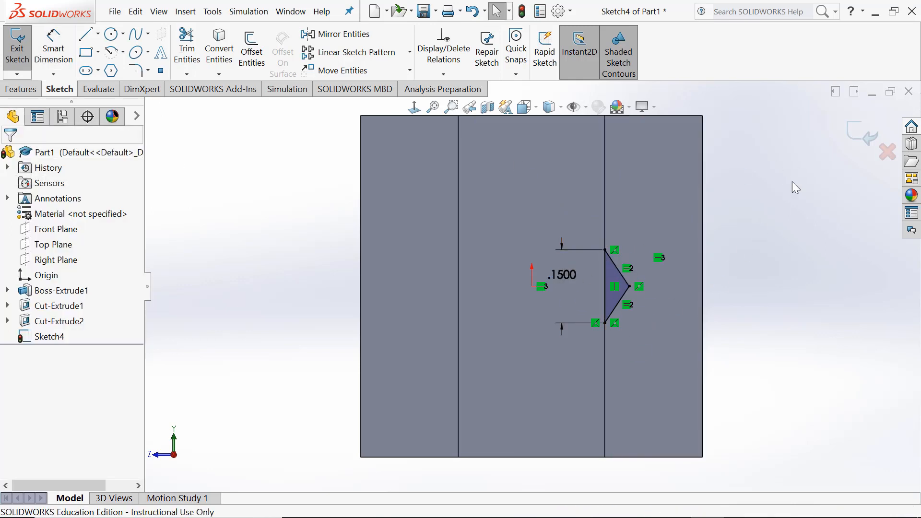
Close the sketch and extrude-cut the triangle up to the back inner face of the slot
{"action": "left_click", "coordinate": [867, 136]}
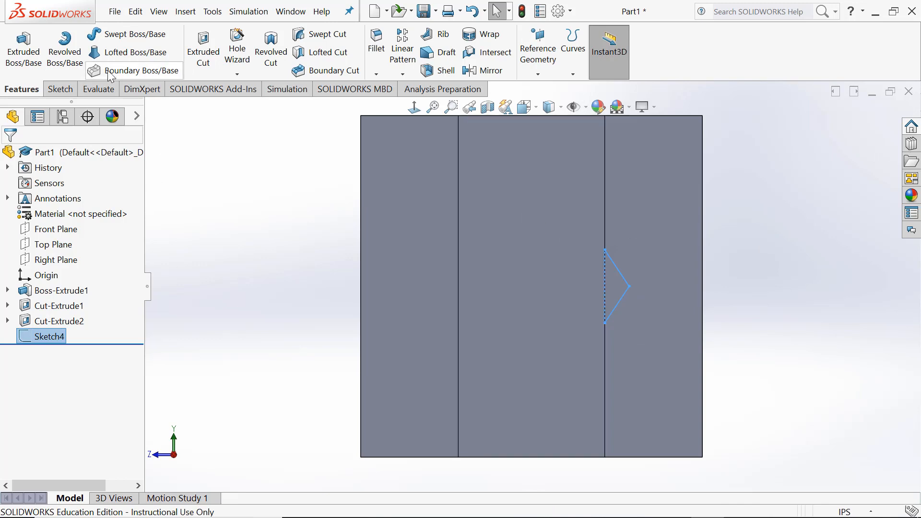
{"action": "left_click", "coordinate": [203, 48]}
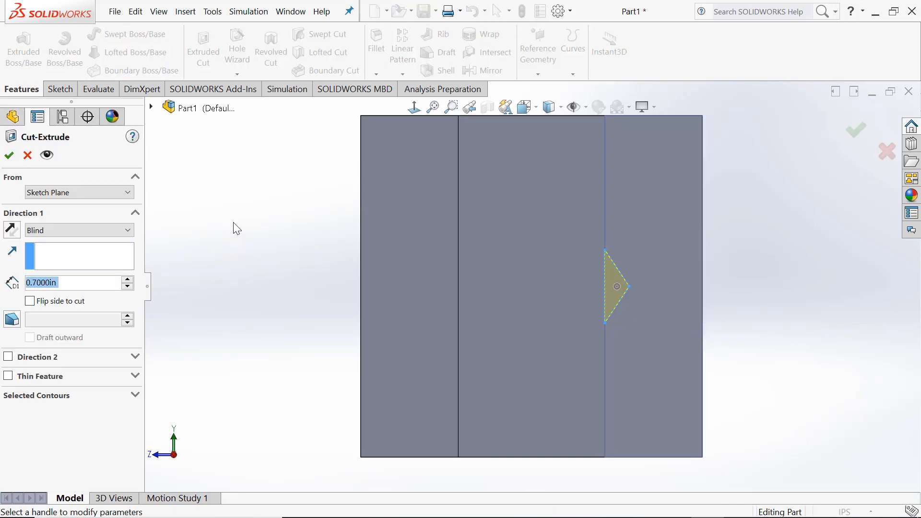
{"action": "middle_click_drag", "start_coordinate": [233, 222], "coordinate": [249, 259]}
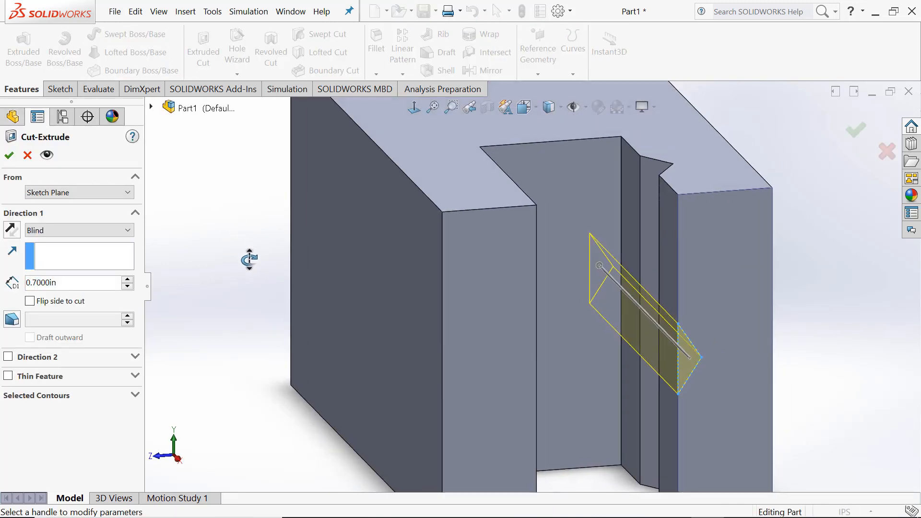
{"action": "left_click", "coordinate": [95, 232]}
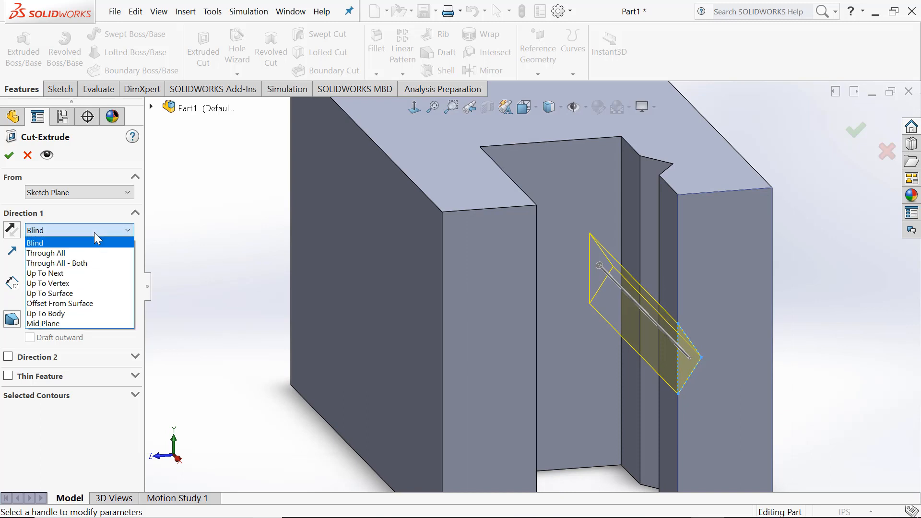
{"action": "left_click", "coordinate": [70, 294]}
{"action": "left_click", "coordinate": [578, 188]}
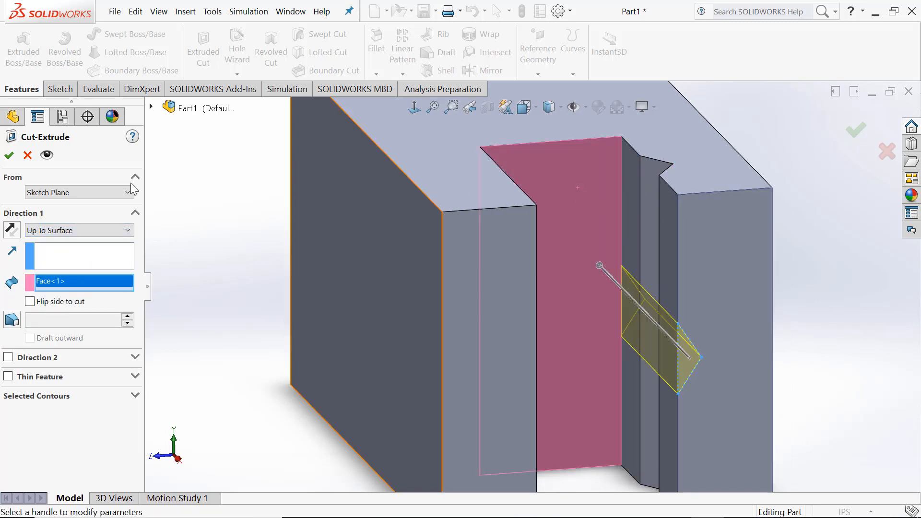
{"action": "left_click", "coordinate": [6, 158]}
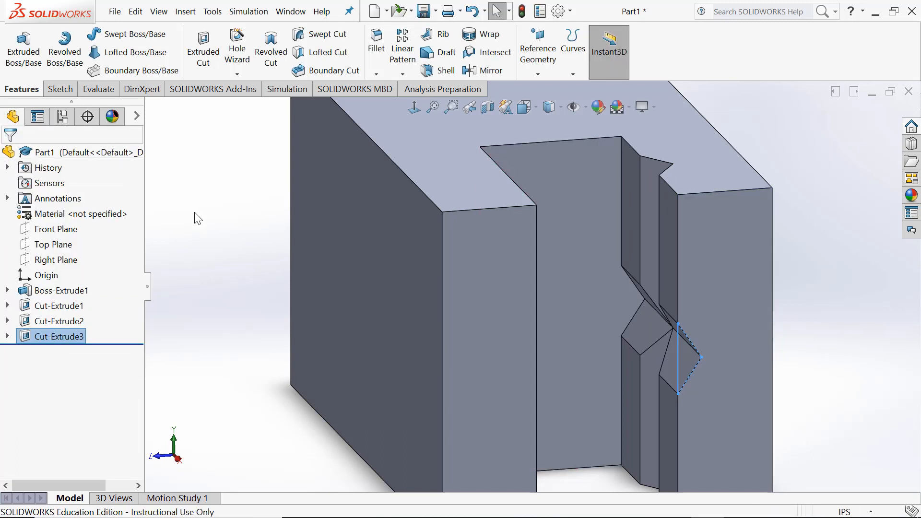
Start a Hole Wizard bottoming tapped hole on the block's large outer side face beside the slot, with size 1/4-20
{"action": "scroll", "coordinate": [782, 289], "scroll_direction": "up", "scroll_amount": 1}
{"action": "middle_click_drag", "start_coordinate": [782, 289], "coordinate": [788, 261]}
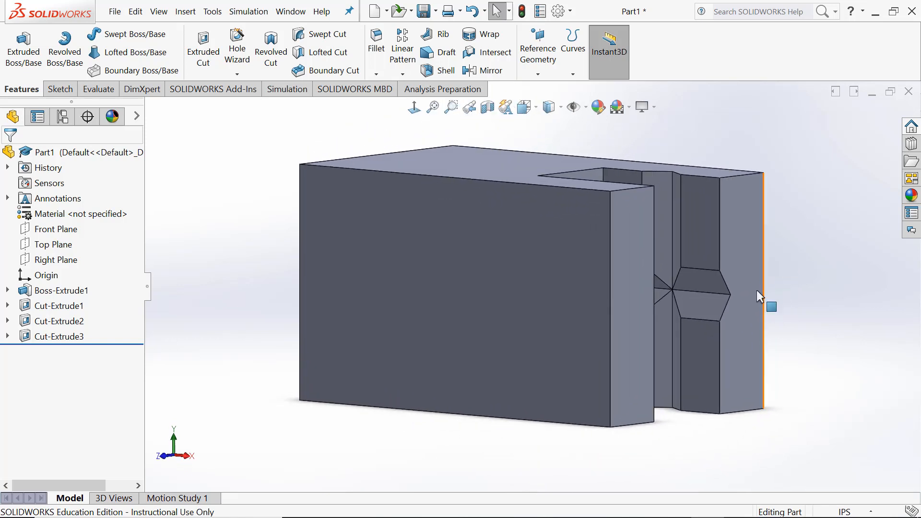
{"action": "scroll", "coordinate": [753, 292], "scroll_direction": "down", "scroll_amount": 3}
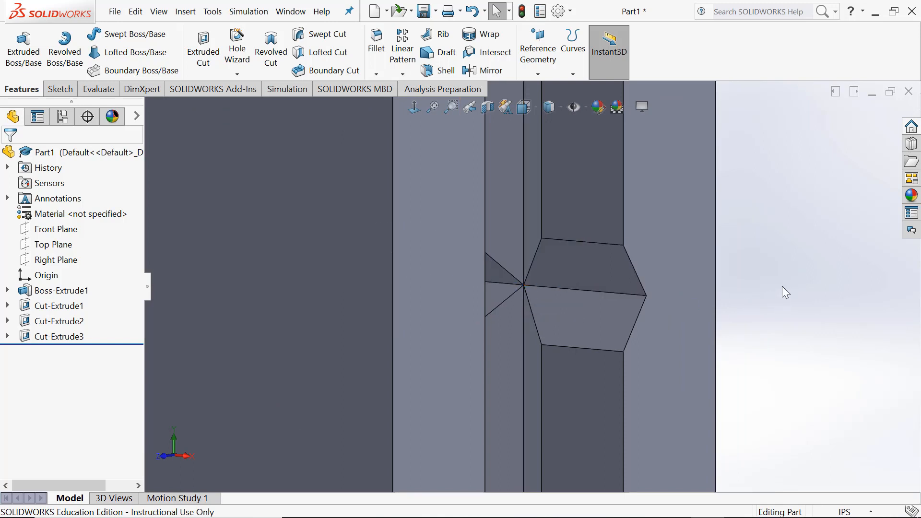
{"action": "scroll", "coordinate": [787, 279], "scroll_direction": "up", "scroll_amount": 3}
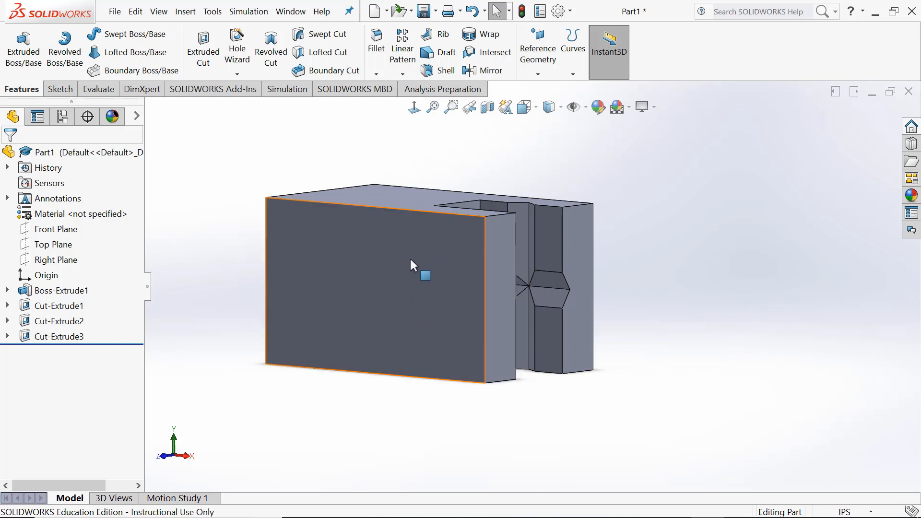
{"action": "left_click", "coordinate": [419, 271]}
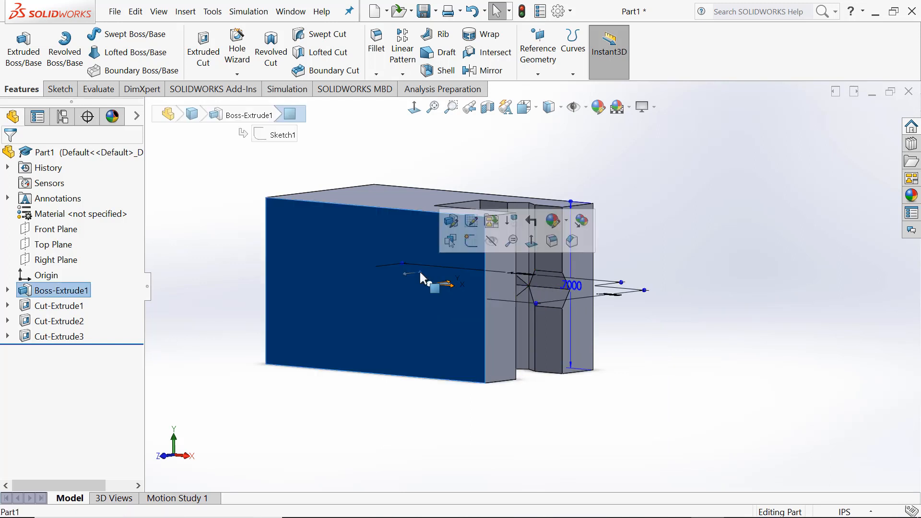
{"action": "left_click", "coordinate": [237, 48]}
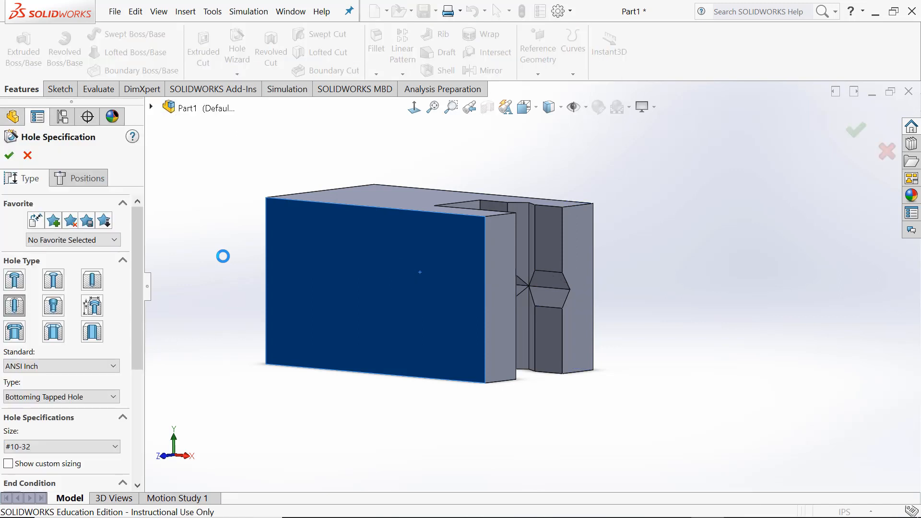
{"action": "left_click", "coordinate": [414, 106]}
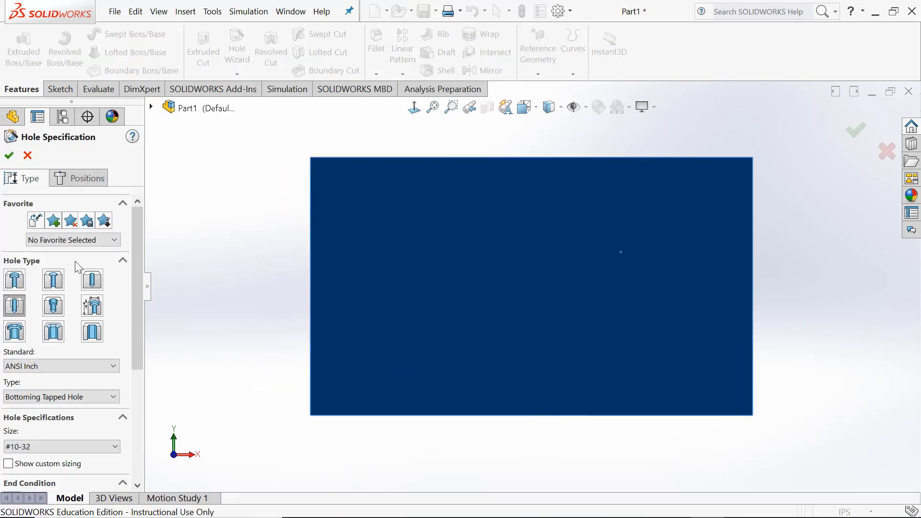
{"action": "scroll", "coordinate": [134, 303], "scroll_direction": "down", "scroll_amount": 5}
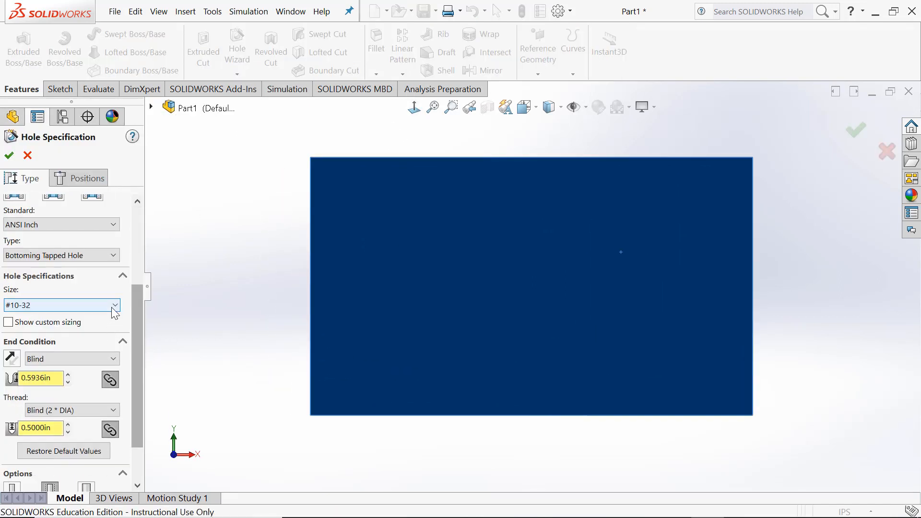
{"action": "left_click", "coordinate": [115, 307]}
{"action": "left_click", "coordinate": [40, 359]}
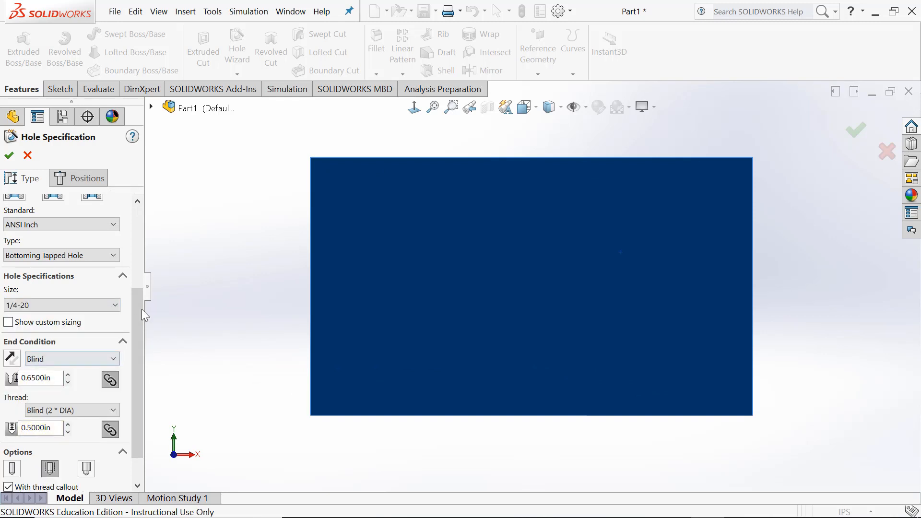
{"action": "scroll", "coordinate": [139, 321], "scroll_direction": "down", "scroll_amount": 2}
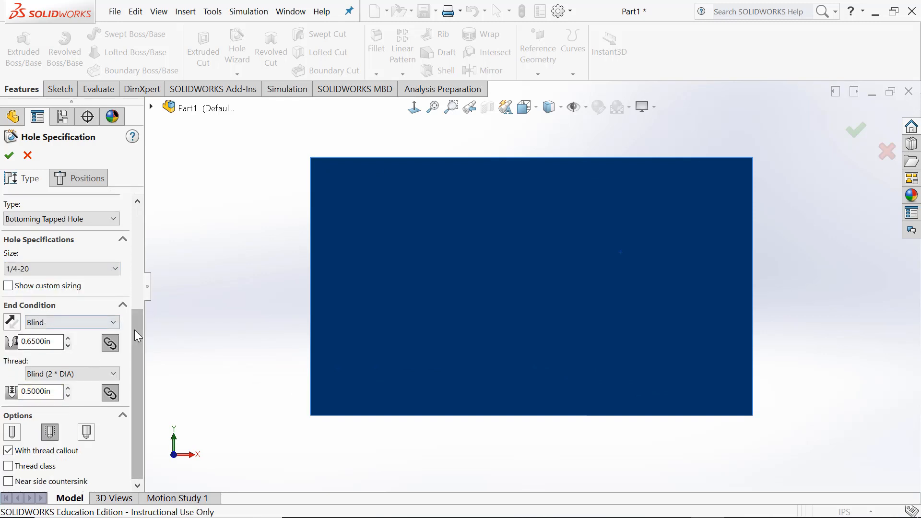
Set the tapped hole's end condition to Up To Next
{"action": "middle_click_drag", "start_coordinate": [822, 334], "coordinate": [709, 353]}
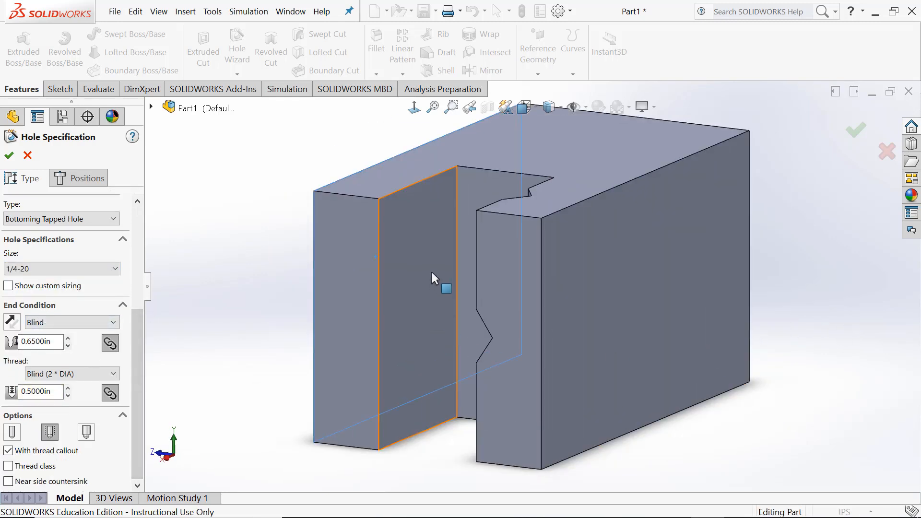
{"action": "middle_click_drag", "start_coordinate": [324, 289], "coordinate": [533, 325]}
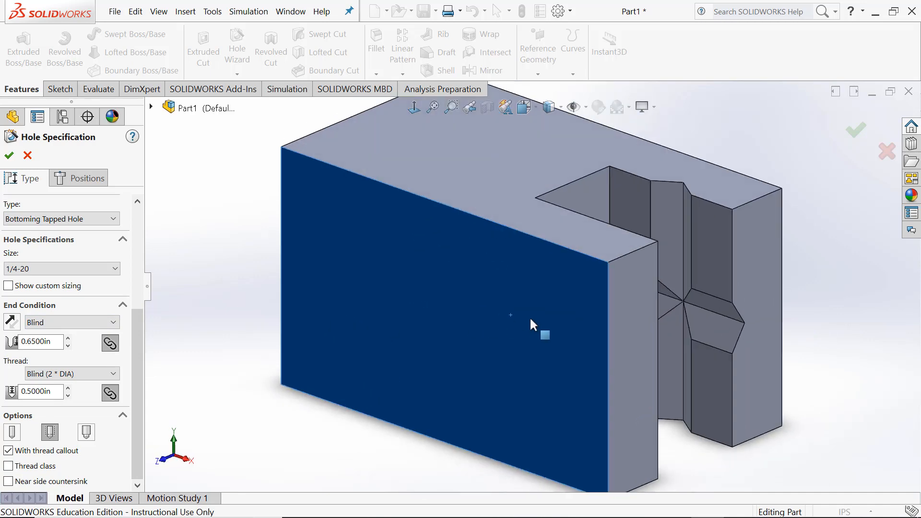
{"action": "middle_click_drag", "start_coordinate": [614, 382], "coordinate": [480, 373]}
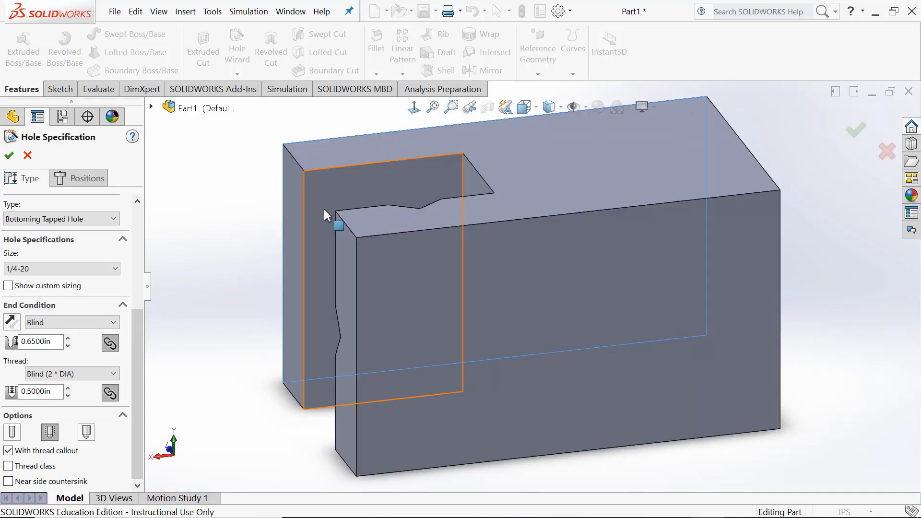
{"action": "middle_click_drag", "start_coordinate": [163, 271], "coordinate": [336, 297]}
{"action": "left_click", "coordinate": [72, 323]}
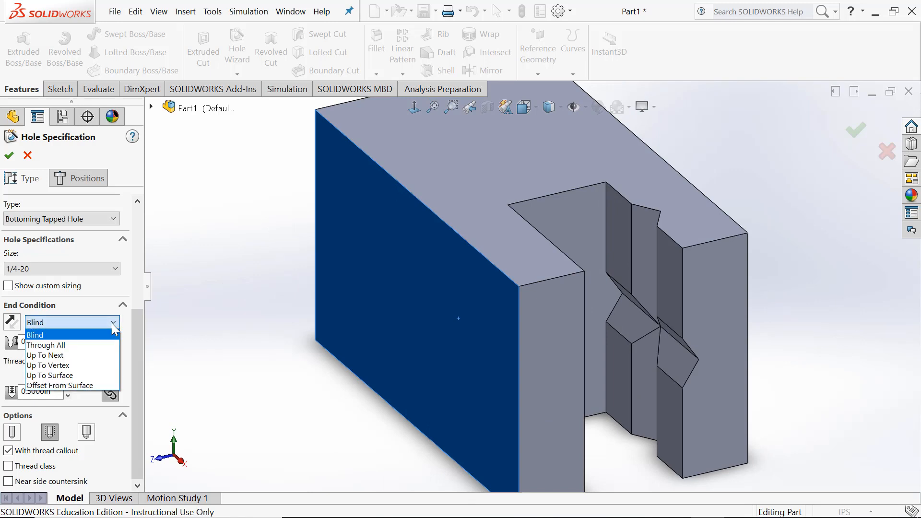
{"action": "left_click", "coordinate": [85, 356]}
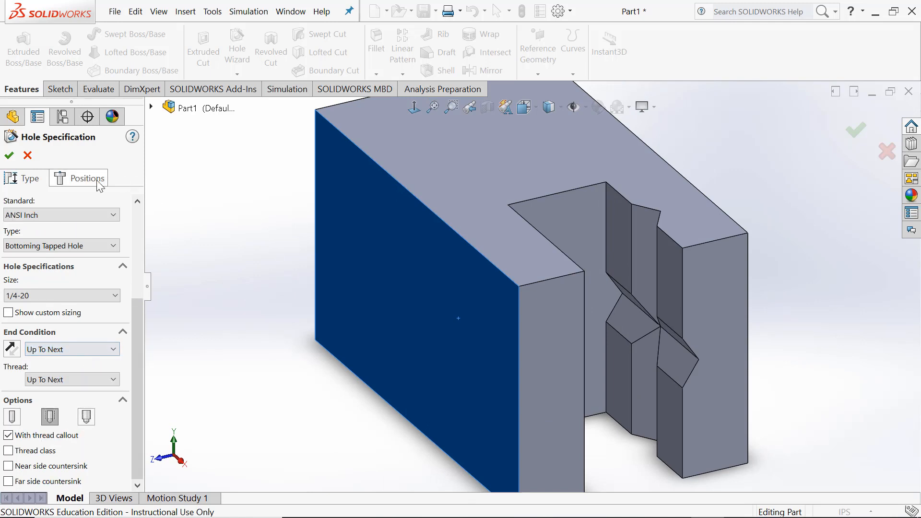
Show hidden lines and place the tapped hole's centre where the two V-grooves cross
{"action": "left_click", "coordinate": [414, 107]}
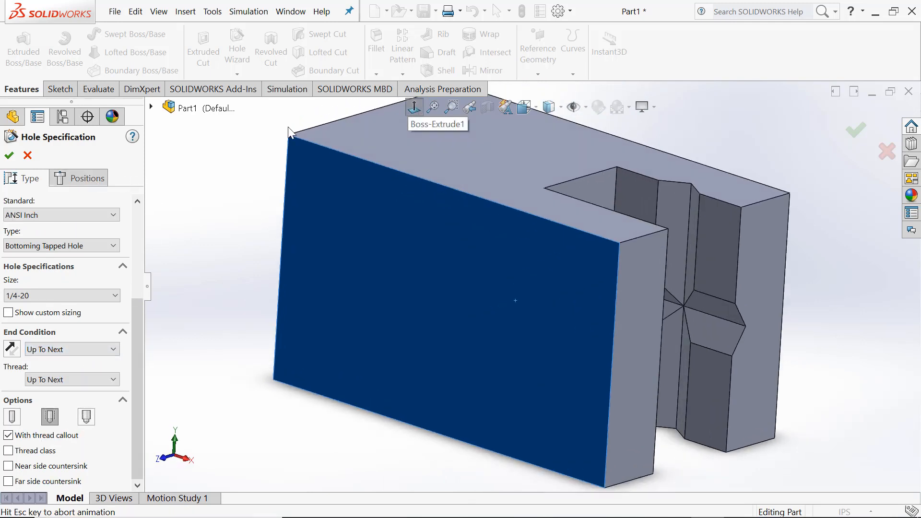
{"action": "left_click", "coordinate": [95, 177]}
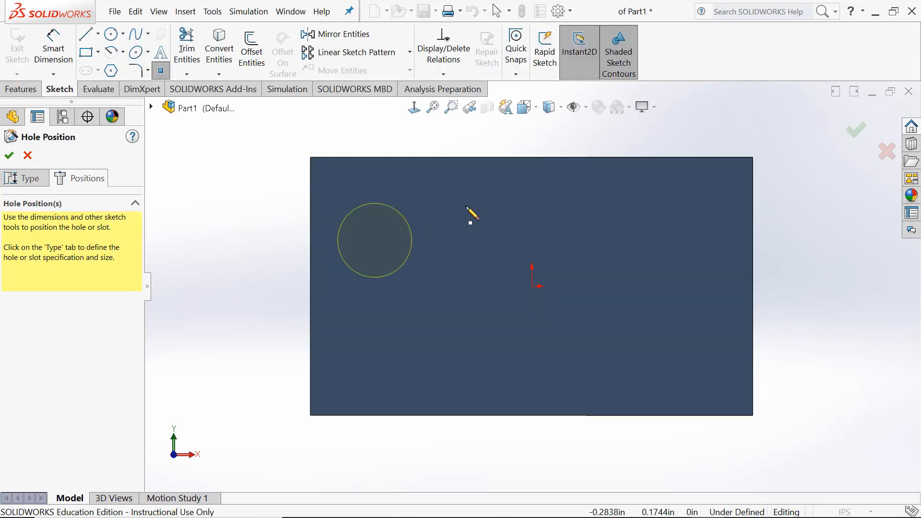
{"action": "left_click", "coordinate": [560, 108]}
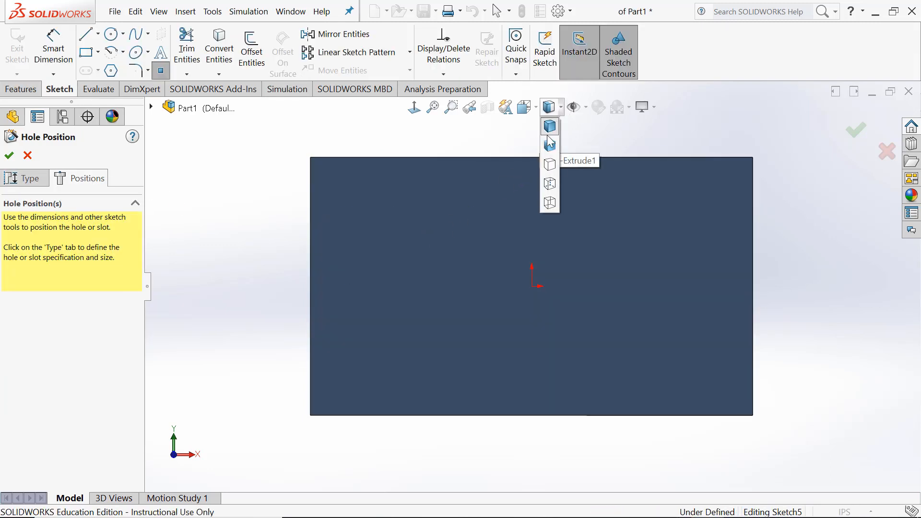
{"action": "left_click", "coordinate": [550, 185]}
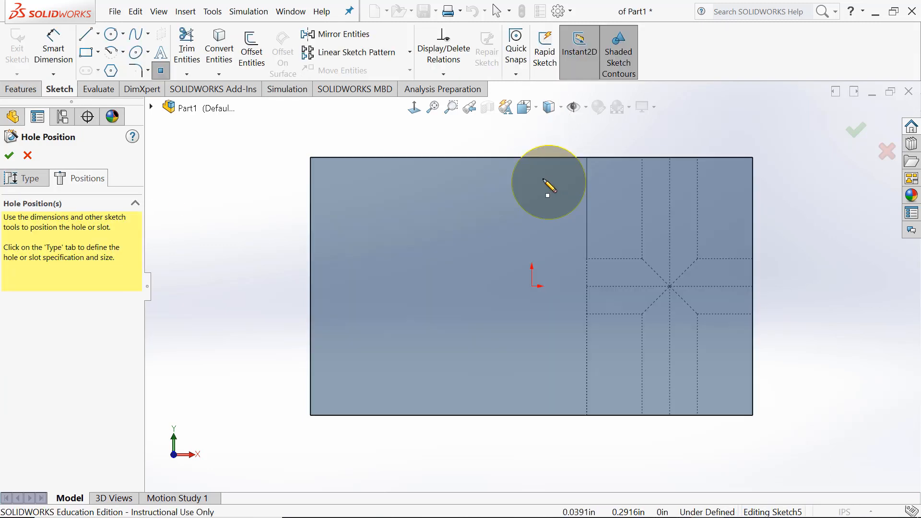
{"action": "left_click", "coordinate": [671, 287]}
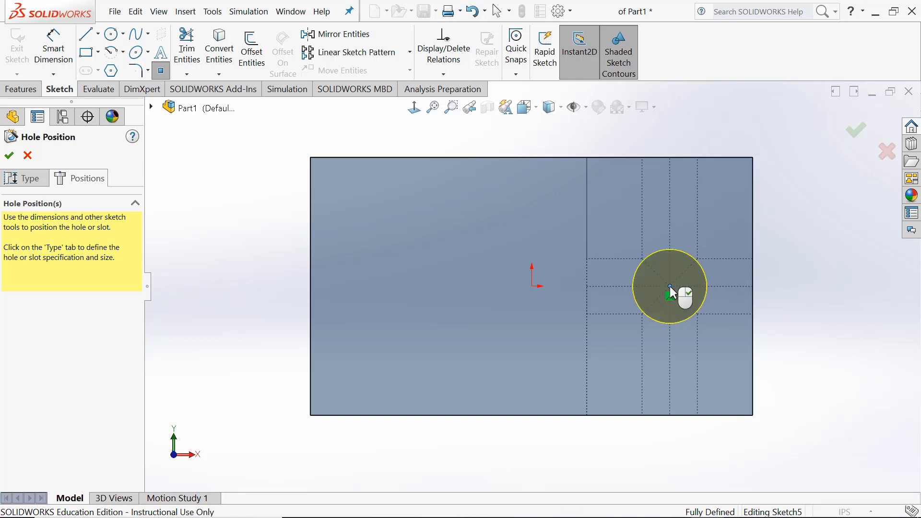
Finish the tapped hole and switch the display back to Shaded With Edges
{"action": "left_click", "coordinate": [8, 156]}
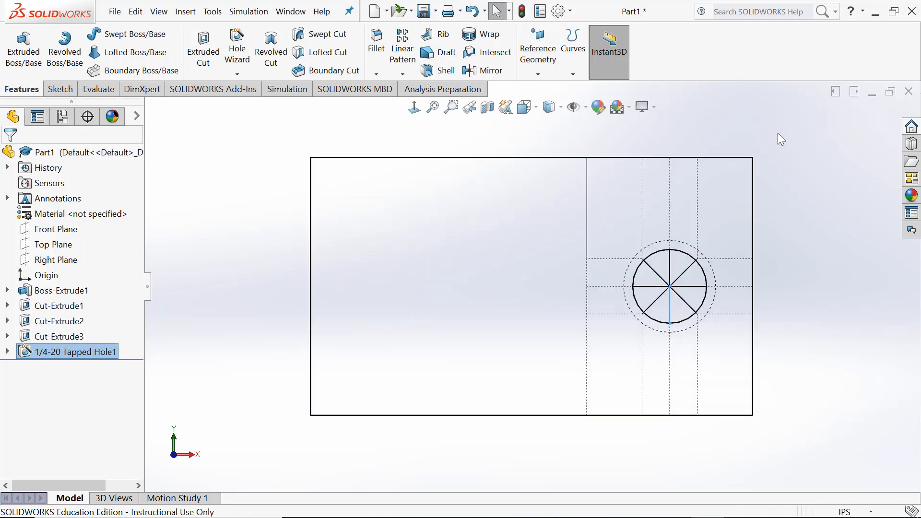
{"action": "left_click", "coordinate": [560, 108]}
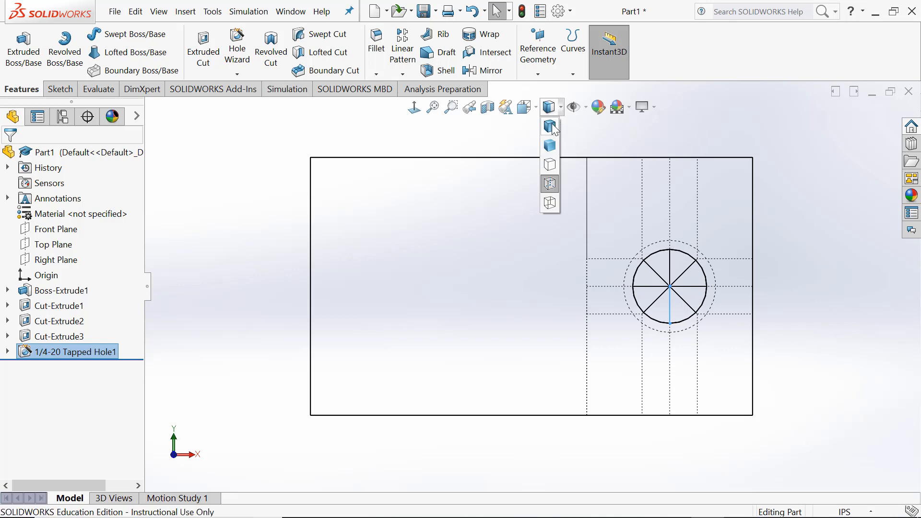
{"action": "left_click", "coordinate": [550, 128]}
{"action": "scroll", "coordinate": [825, 202], "scroll_direction": "up", "scroll_amount": 3}
{"action": "mouse_move", "coordinate": [766, 204]}
{"action": "middle_mouse_down"}
{"action": "mouse_move", "coordinate": [766, 222]}
{"action": "mouse_move", "coordinate": [734, 237]}
{"action": "mouse_move", "coordinate": [670, 232]}
{"action": "mouse_move", "coordinate": [704, 251]}
{"action": "mouse_move", "coordinate": [732, 210]}
{"action": "mouse_move", "coordinate": [744, 221]}
{"action": "mouse_move", "coordinate": [746, 212]}
{"action": "mouse_move", "coordinate": [648, 237]}
{"action": "mouse_move", "coordinate": [607, 181]}
{"action": "mouse_move", "coordinate": [543, 242]}
{"action": "mouse_move", "coordinate": [695, 311]}
{"action": "mouse_move", "coordinate": [748, 259]}
{"action": "mouse_move", "coordinate": [741, 209]}
{"action": "mouse_move", "coordinate": [720, 257]}
{"action": "mouse_move", "coordinate": [738, 250]}
{"action": "middle_mouse_up"}
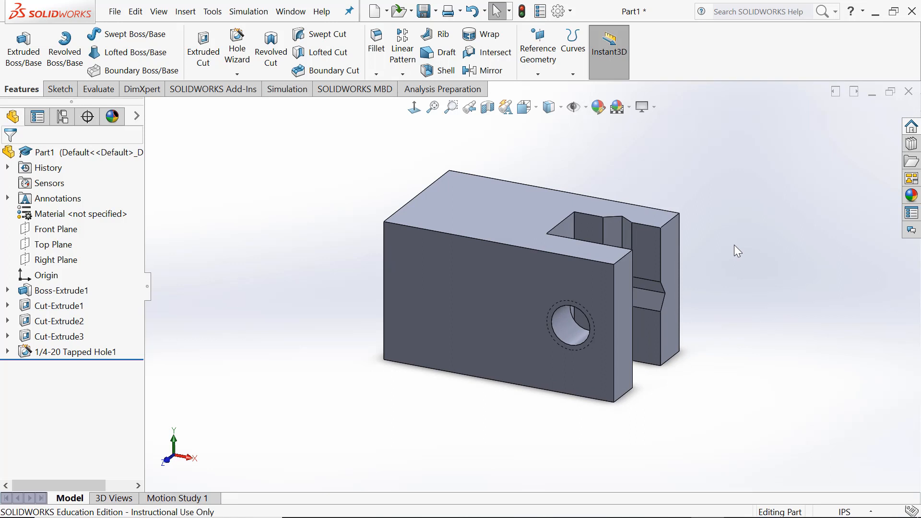
Check the tapped hole against the slot and V-grooves with hidden lines visible, and restore the shaded display
{"action": "left_click", "coordinate": [562, 106]}
{"action": "left_click", "coordinate": [551, 188]}
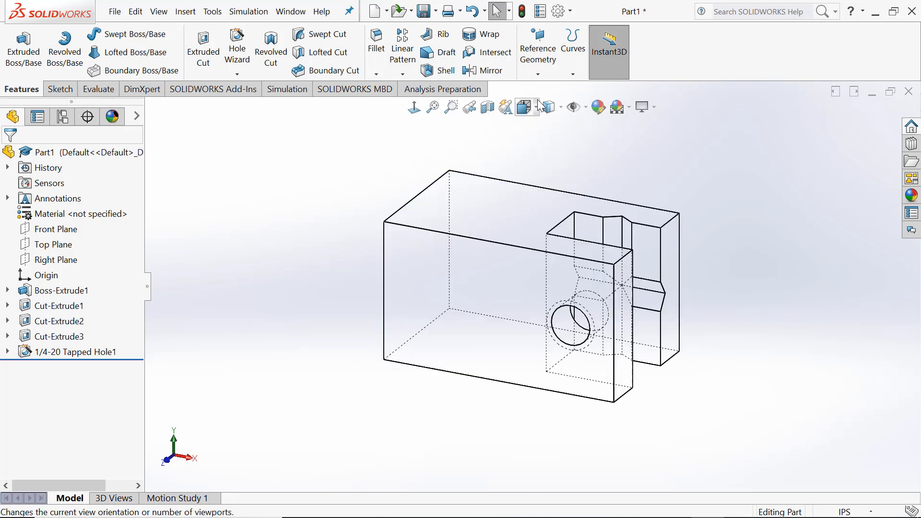
{"action": "left_click", "coordinate": [561, 108]}
{"action": "left_click", "coordinate": [550, 127]}
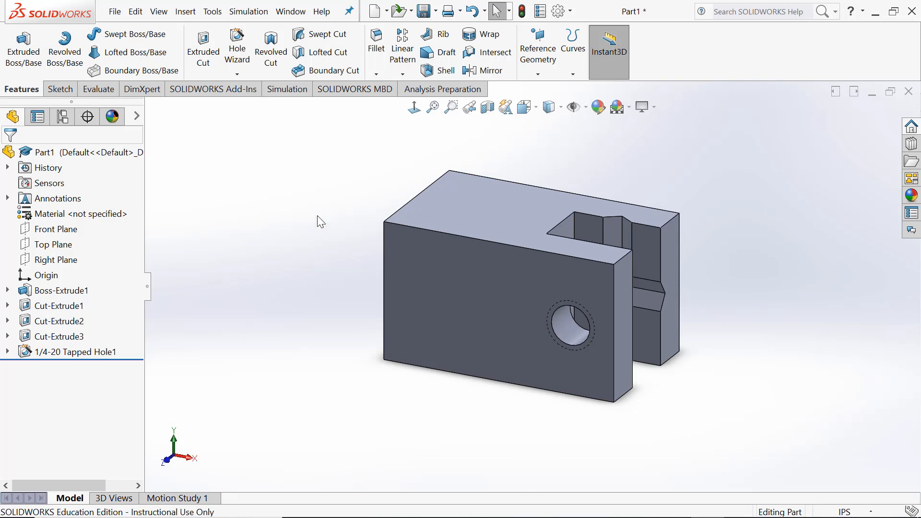
On the solid end face opposite the slot, sketch a full-width rectangle along the top edge, its lower line about 0.59 in above the bottom edge
{"action": "middle_click_drag", "start_coordinate": [318, 215], "coordinate": [438, 158]}
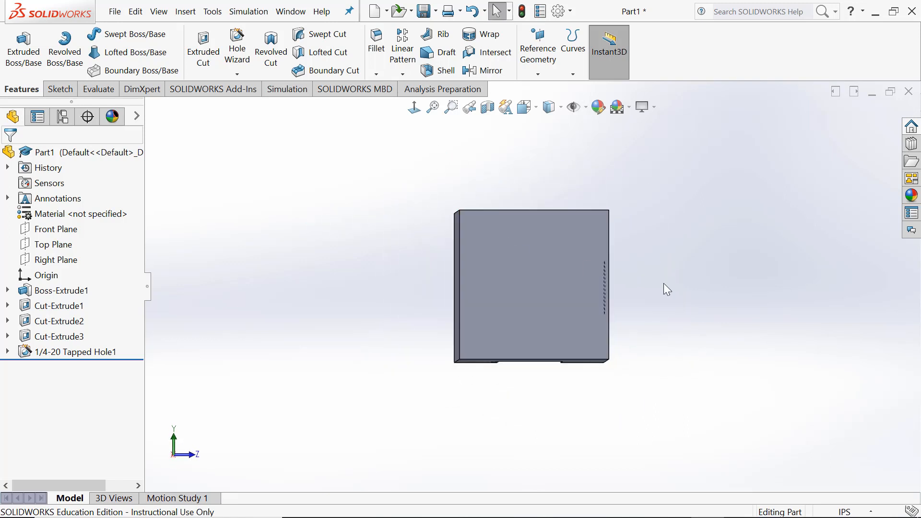
{"action": "right_click", "coordinate": [529, 244]}
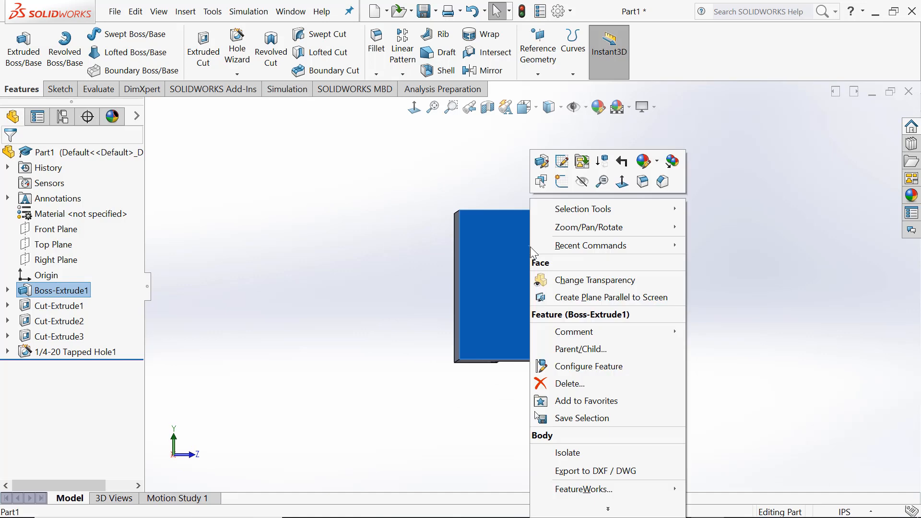
{"action": "left_click", "coordinate": [623, 181]}
{"action": "right_click", "coordinate": [552, 215]}
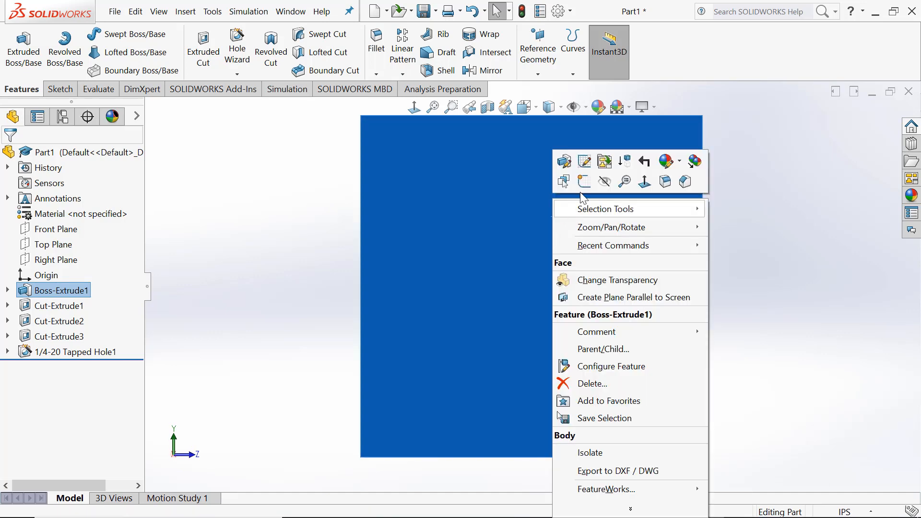
{"action": "left_click", "coordinate": [586, 190]}
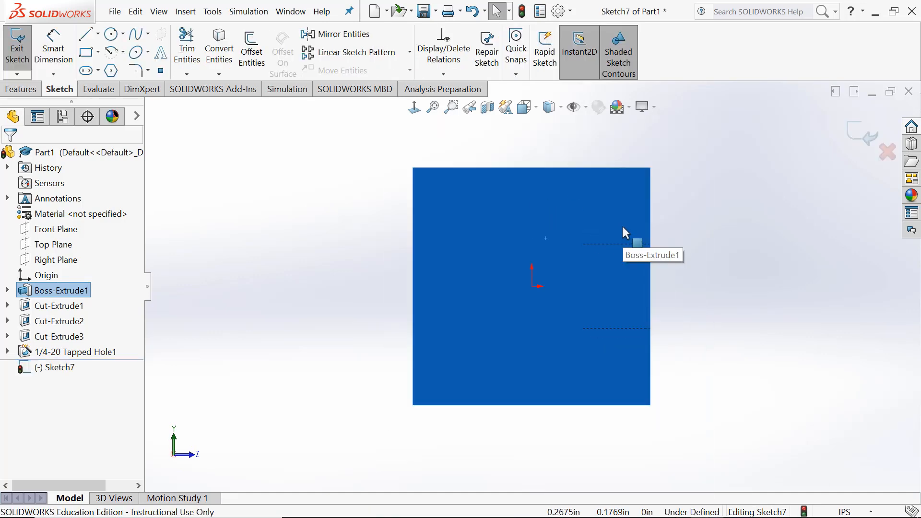
{"action": "left_click", "coordinate": [86, 52]}
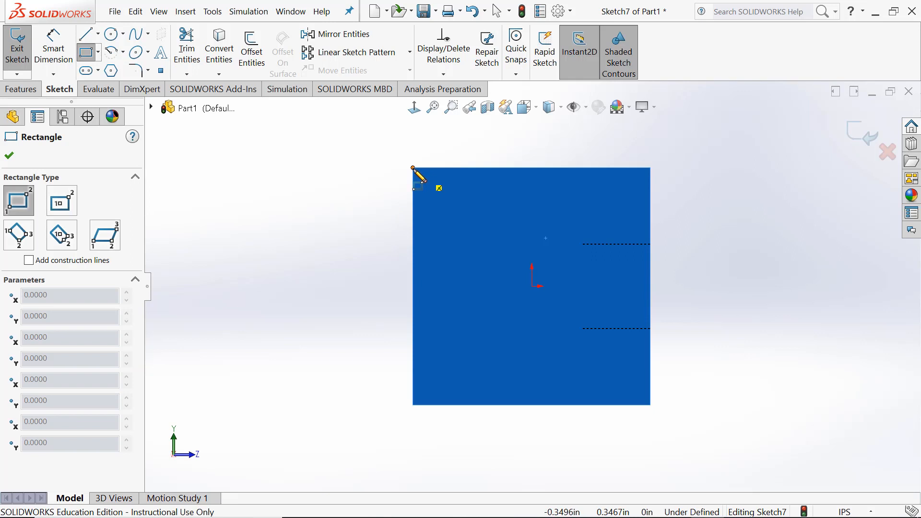
{"action": "left_click", "coordinate": [413, 168]}
{"action": "left_click", "coordinate": [651, 206]}
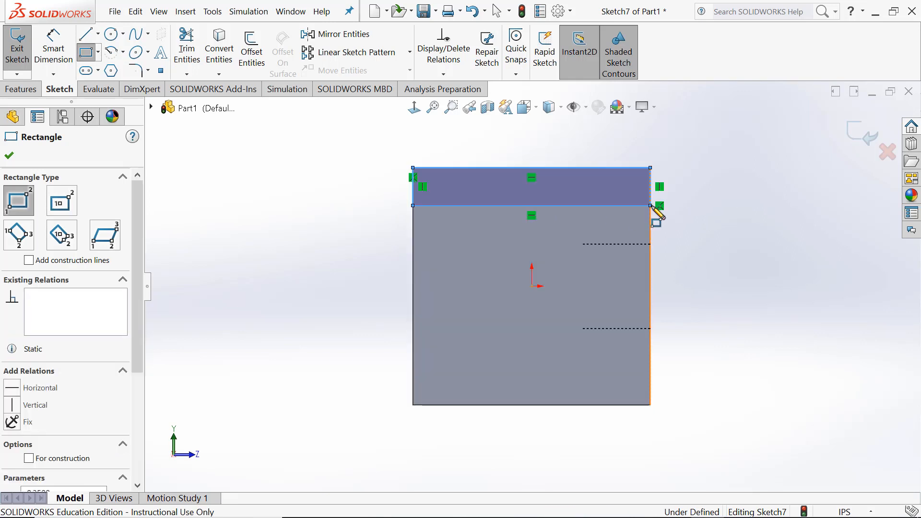
{"action": "left_click", "coordinate": [9, 156]}
Dimension the rectangle's lower line 0.6 in from the block's bottom edge
{"action": "left_click", "coordinate": [53, 48]}
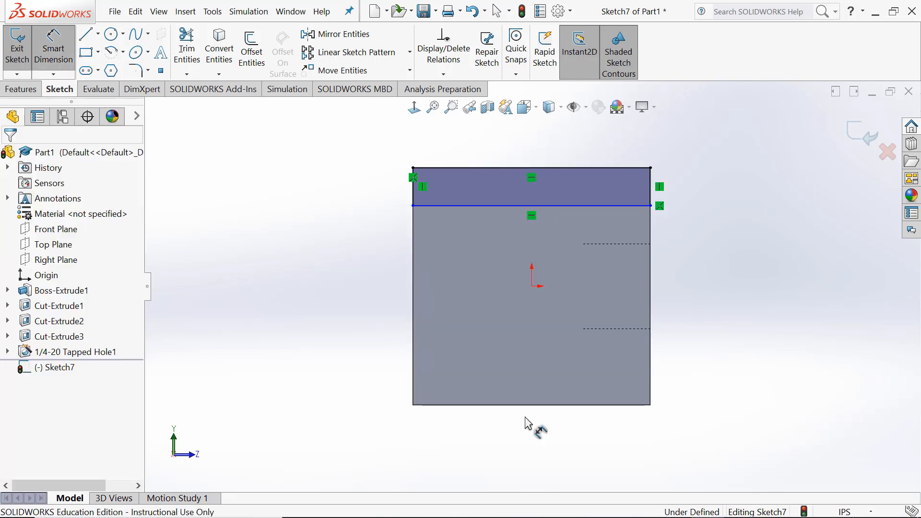
{"action": "left_click", "coordinate": [568, 206]}
{"action": "left_click", "coordinate": [722, 300]}
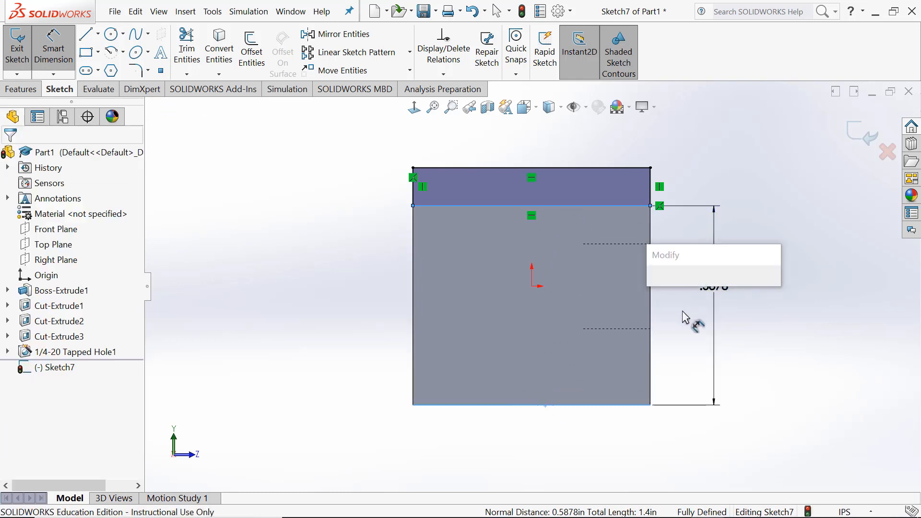
{"action": "type", "text": "."}
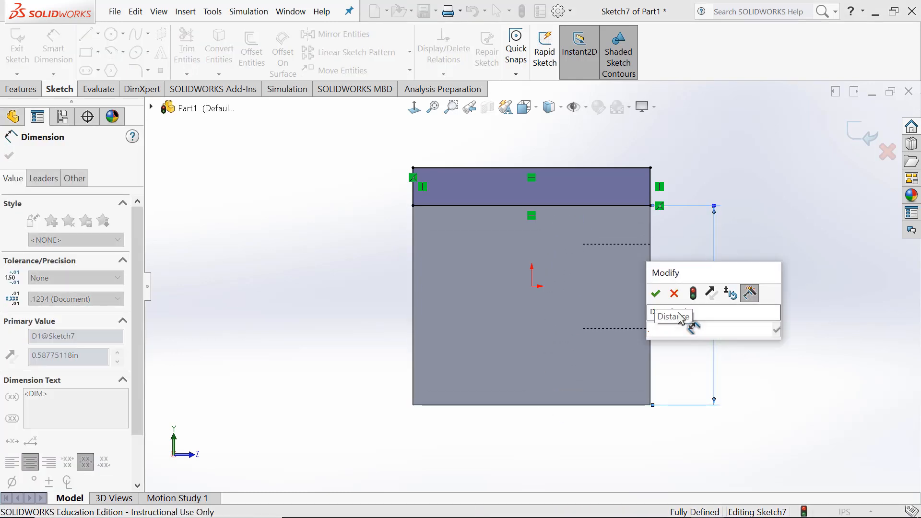
{"action": "type", "text": "6"}
{"action": "left_click", "coordinate": [655, 293]}
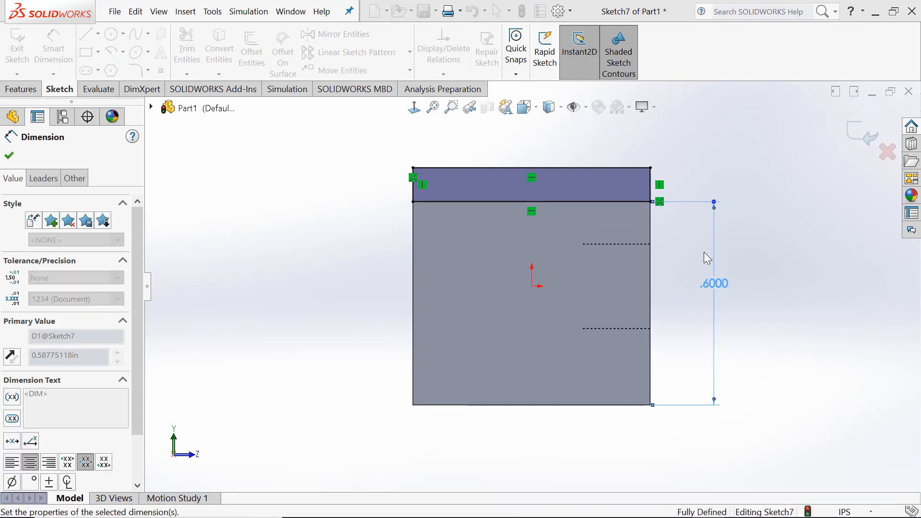
Close the sketch and extrude-cut the rectangle with a blind depth of 0.5 in to form a step in the block's top
{"action": "left_click", "coordinate": [862, 136]}
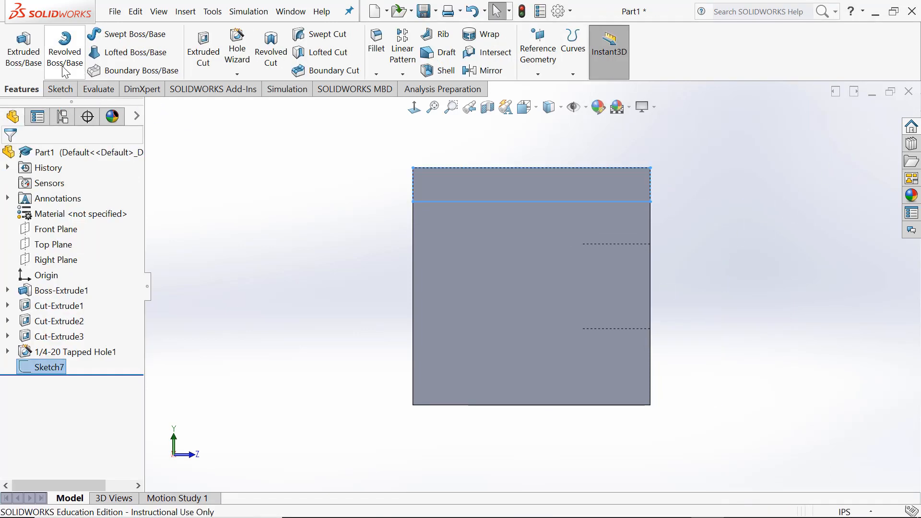
{"action": "left_click", "coordinate": [203, 53]}
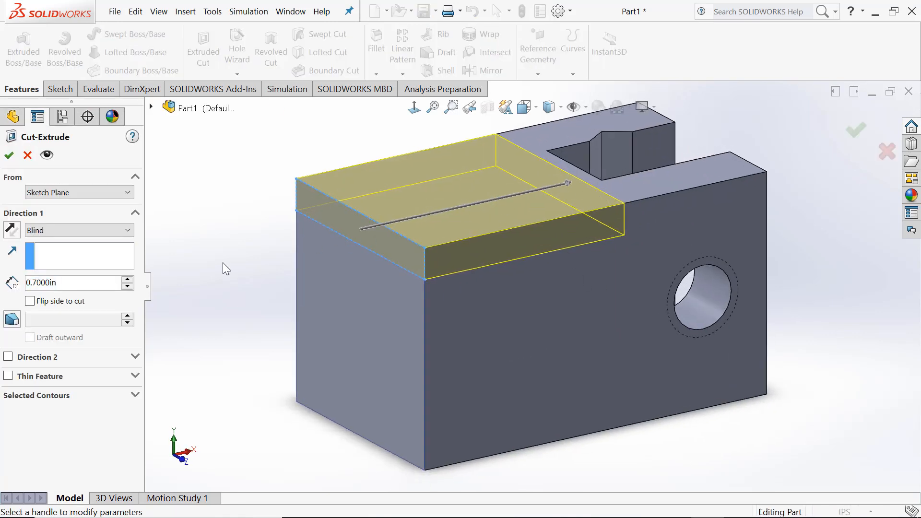
{"action": "double_click", "coordinate": [74, 284]}
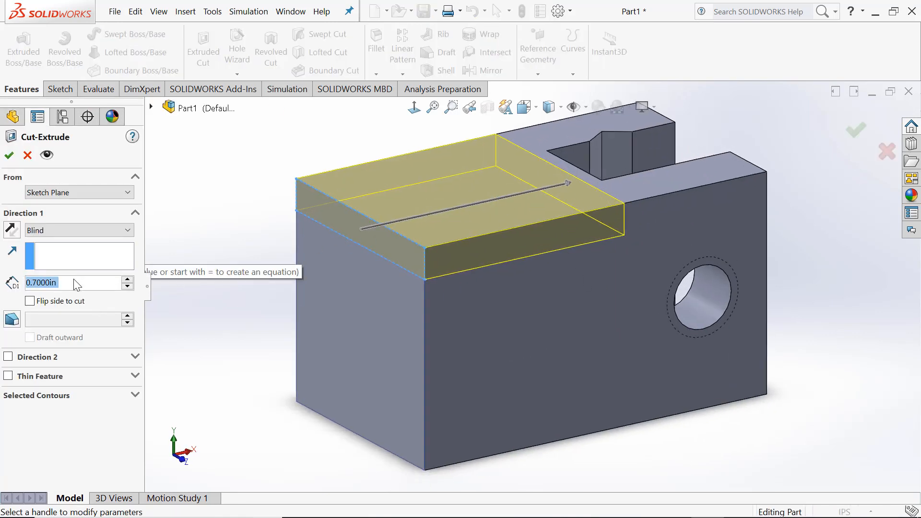
{"action": "left_click", "coordinate": [76, 283]}
{"action": "type", "text": "."}
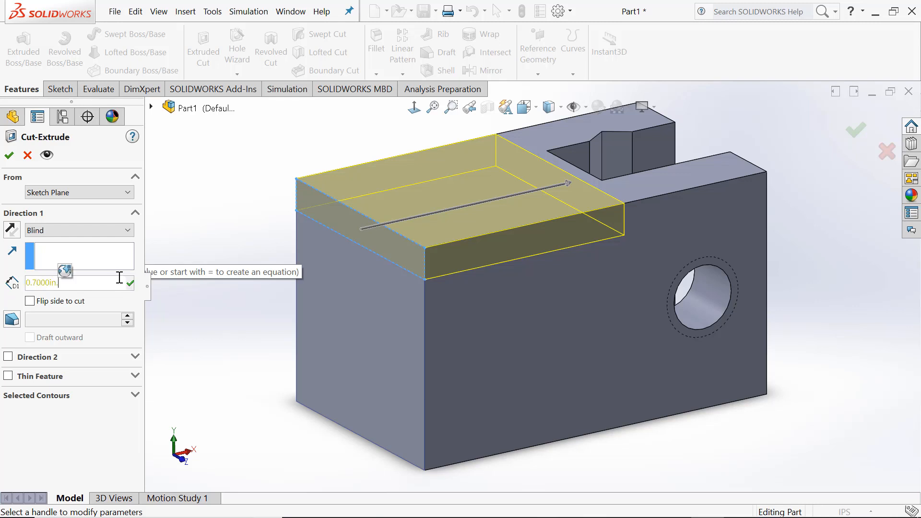
{"action": "type", "text": "5"}
{"action": "key", "text": "Return"}
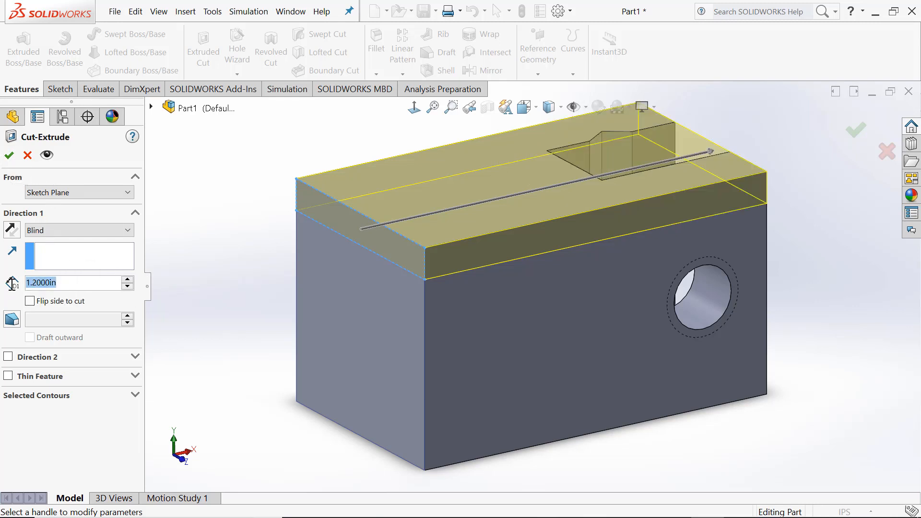
{"action": "type", "text": ".5"}
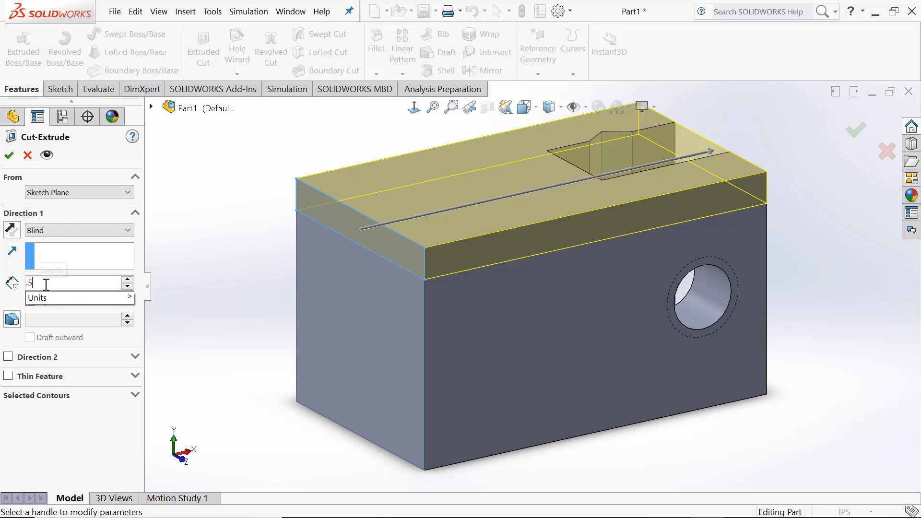
{"action": "key", "text": "Return"}
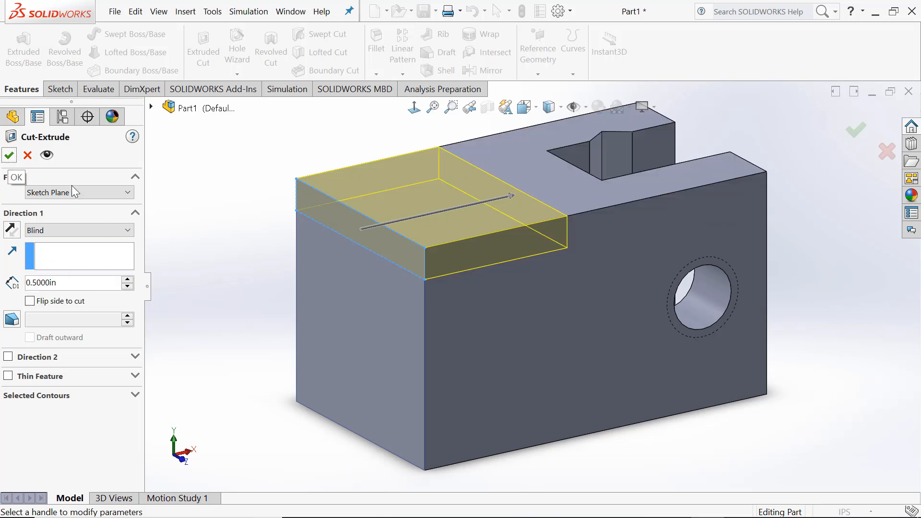
{"action": "left_click", "coordinate": [9, 157]}
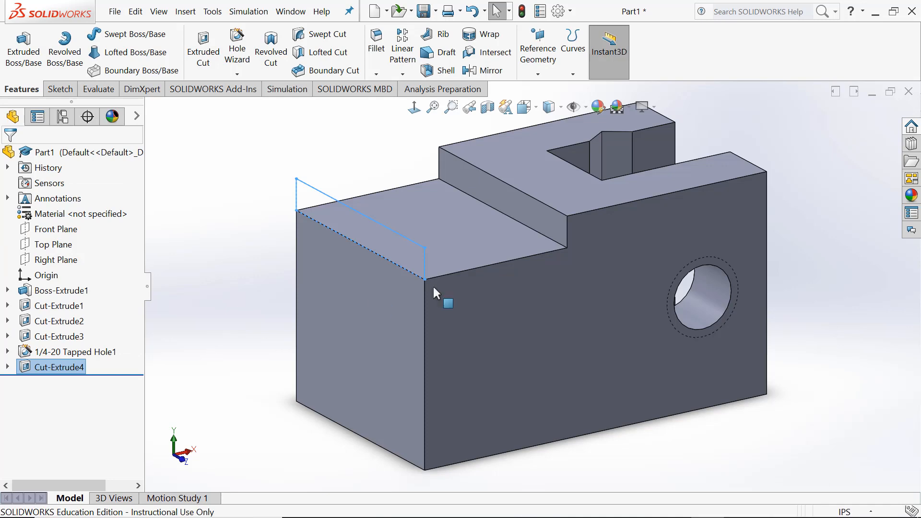
On the end face below the step, sketch a closed right triangle in an upper corner, its lowest vertex about 0.19 in above the bottom edge
{"action": "mouse_move", "coordinate": [246, 302]}
{"action": "middle_mouse_down"}
{"action": "mouse_move", "coordinate": [270, 306]}
{"action": "mouse_move", "coordinate": [270, 288]}
{"action": "middle_mouse_up"}
{"action": "left_click", "coordinate": [589, 327]}
{"action": "right_click", "coordinate": [589, 327]}
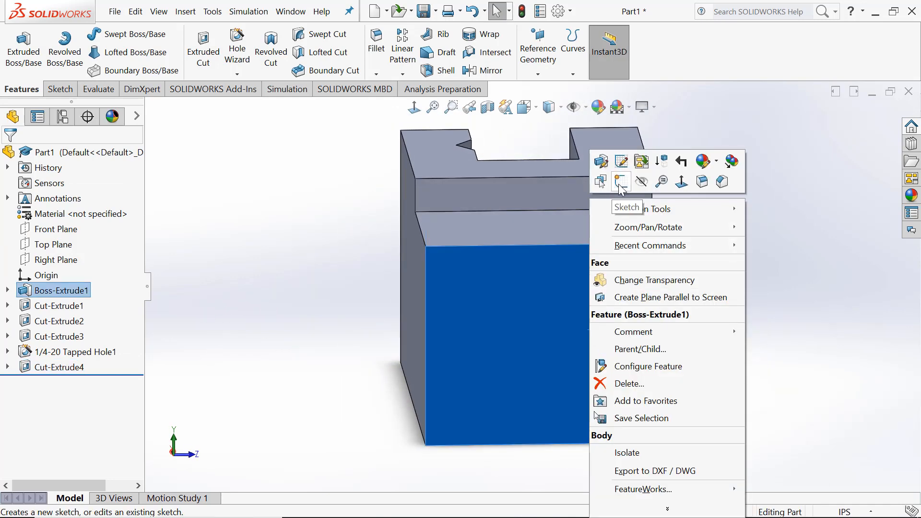
{"action": "left_click", "coordinate": [621, 184]}
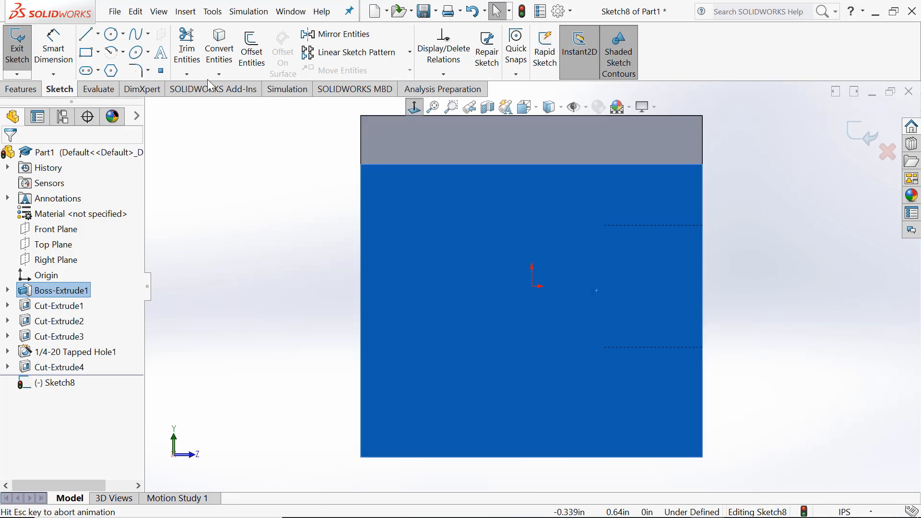
{"action": "left_click", "coordinate": [87, 35]}
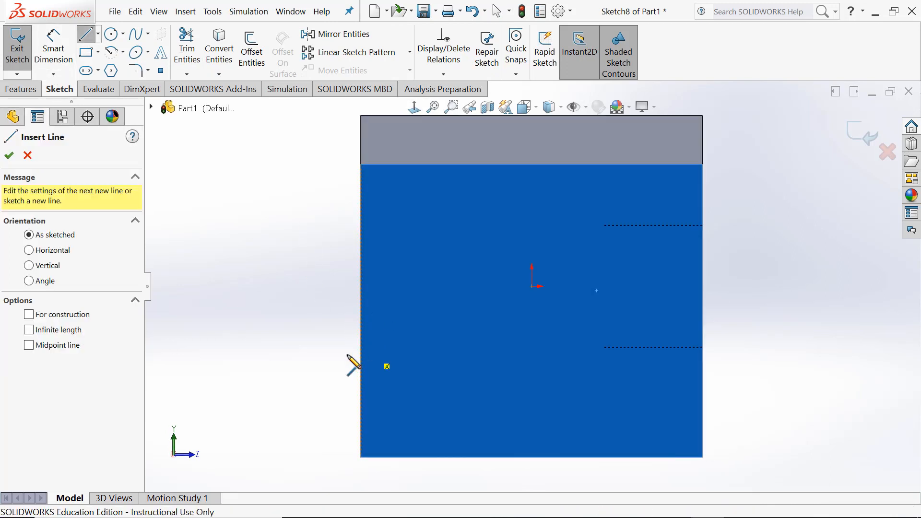
{"action": "left_click", "coordinate": [361, 366]}
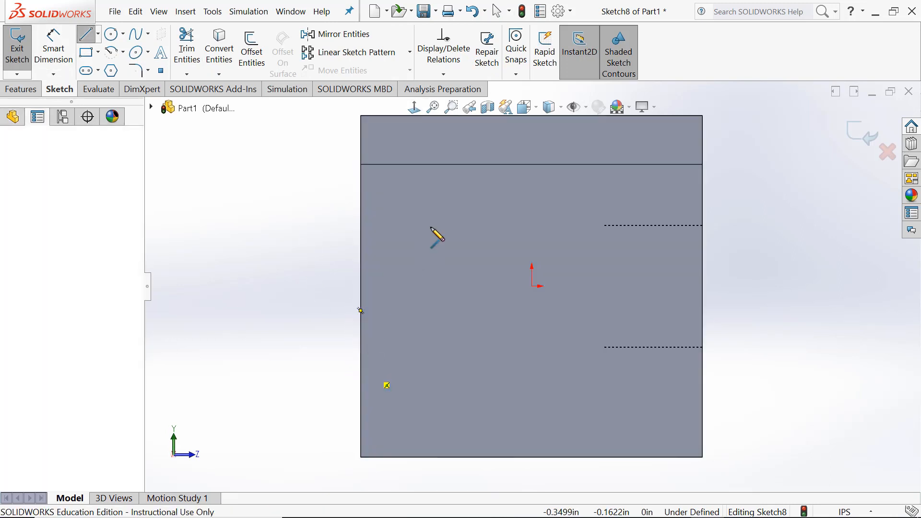
{"action": "left_click", "coordinate": [442, 164]}
{"action": "left_click", "coordinate": [360, 165]}
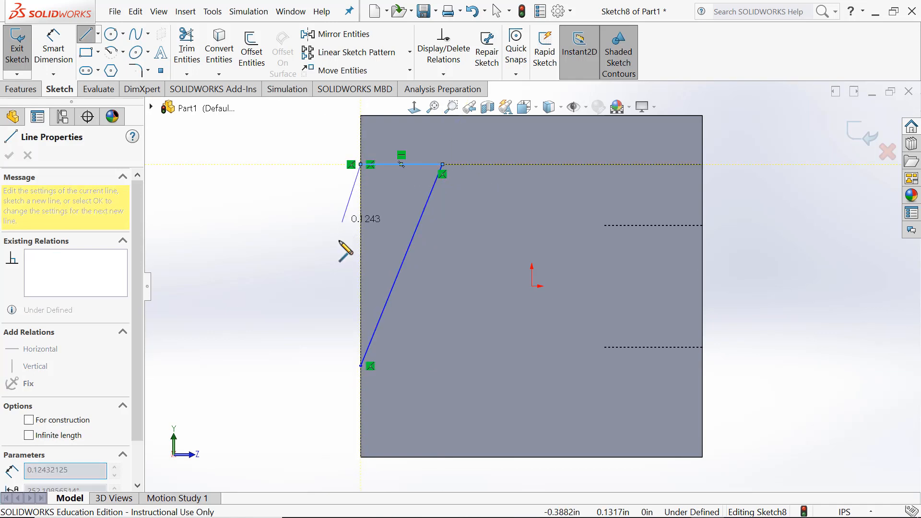
{"action": "left_click", "coordinate": [360, 366]}
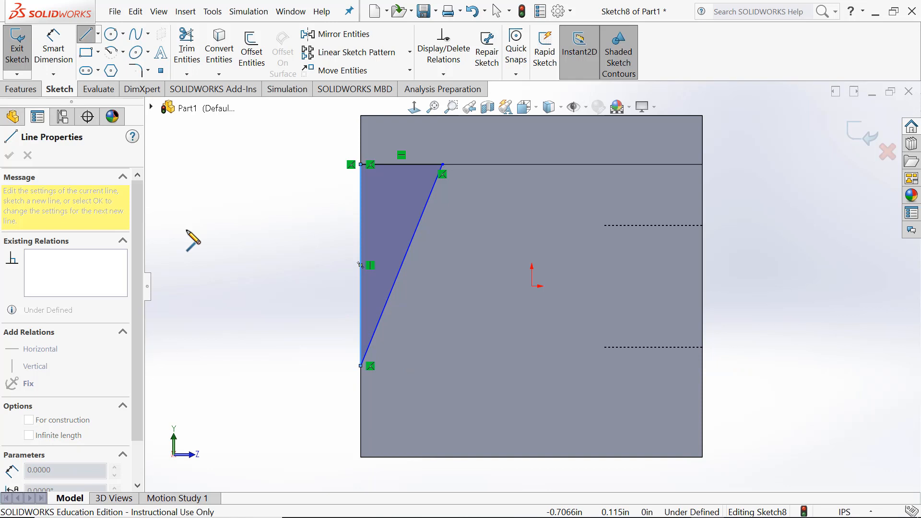
{"action": "key", "text": "Escape"}
Dimension the triangle's lowest vertex 0.16 in from the block's bottom edge
{"action": "left_click", "coordinate": [54, 50]}
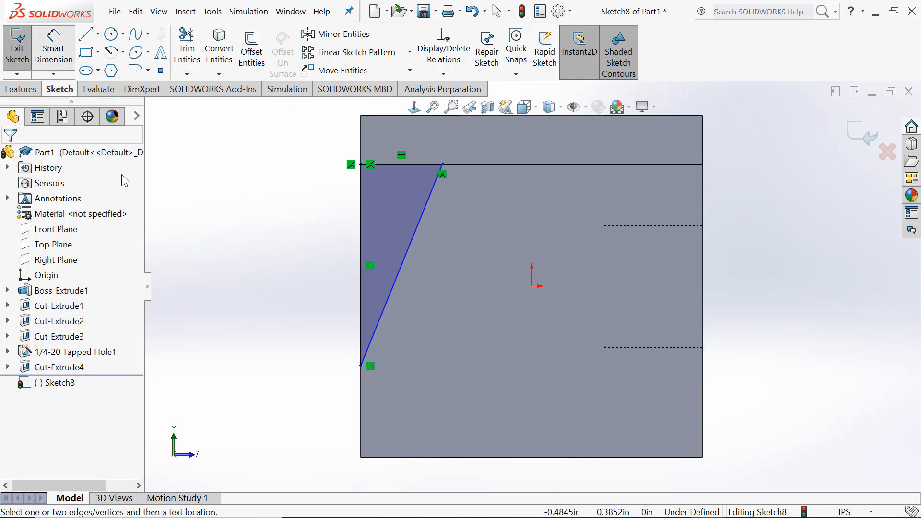
{"action": "left_click", "coordinate": [376, 460]}
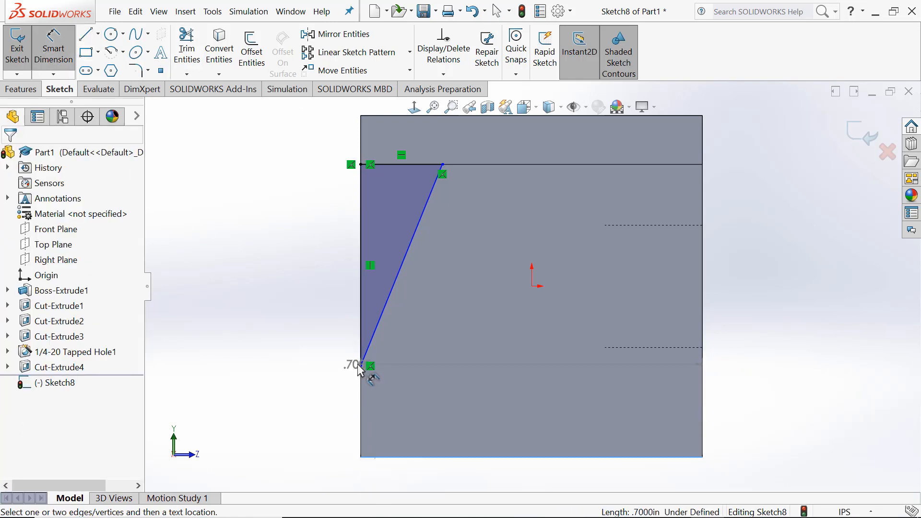
{"action": "left_click", "coordinate": [361, 366]}
{"action": "left_click", "coordinate": [322, 402]}
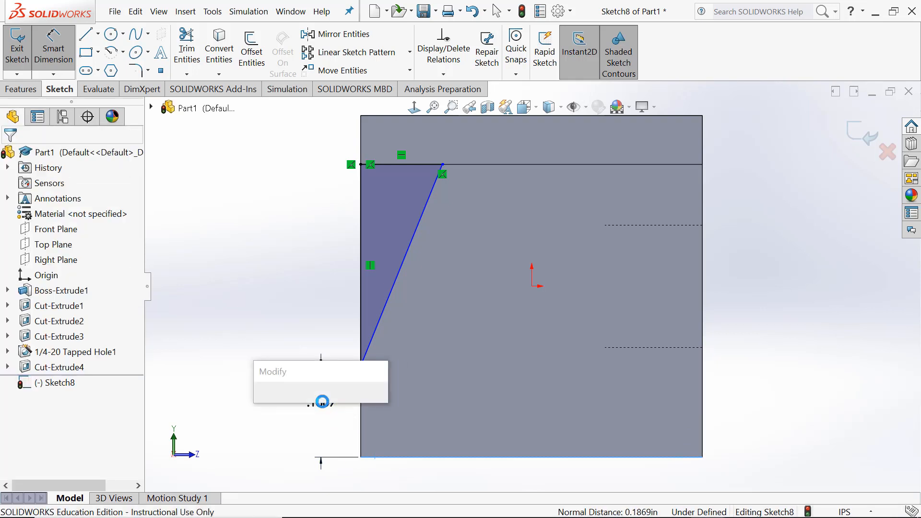
{"action": "type", "text": ".16"}
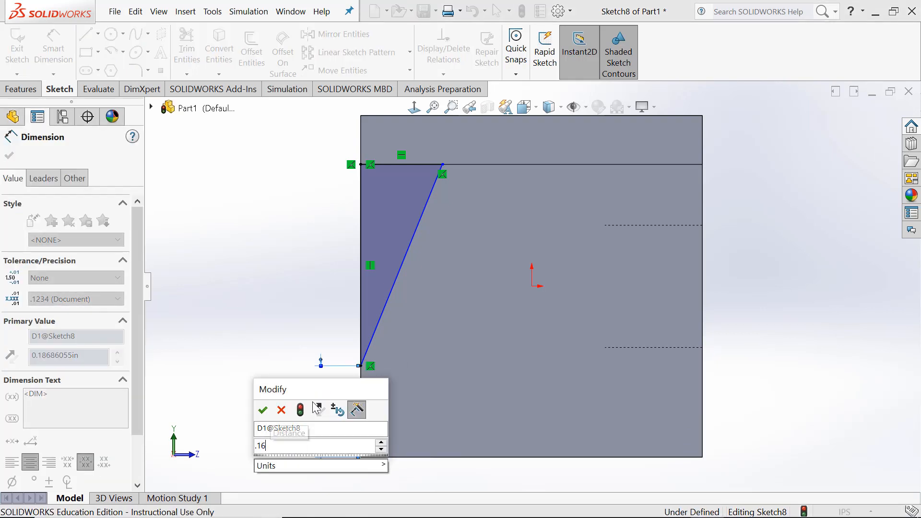
{"action": "left_click", "coordinate": [262, 409]}
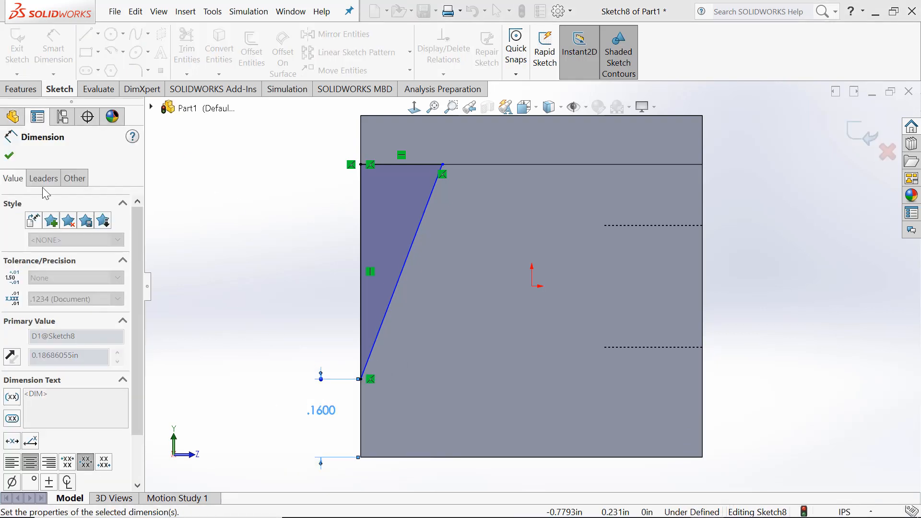
{"action": "left_click", "coordinate": [10, 156]}
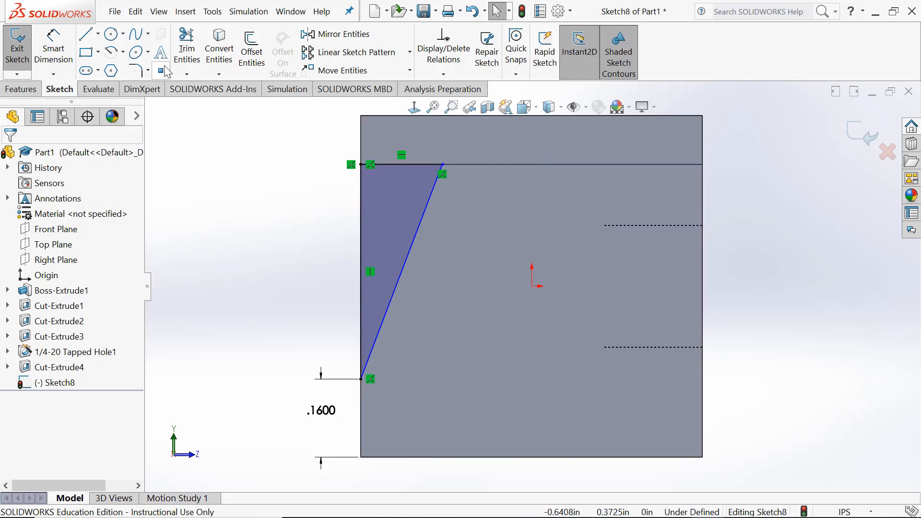
Draw a vertical centerline from the origin up to the step's top edge
{"action": "left_click", "coordinate": [97, 34]}
{"action": "left_click", "coordinate": [118, 70]}
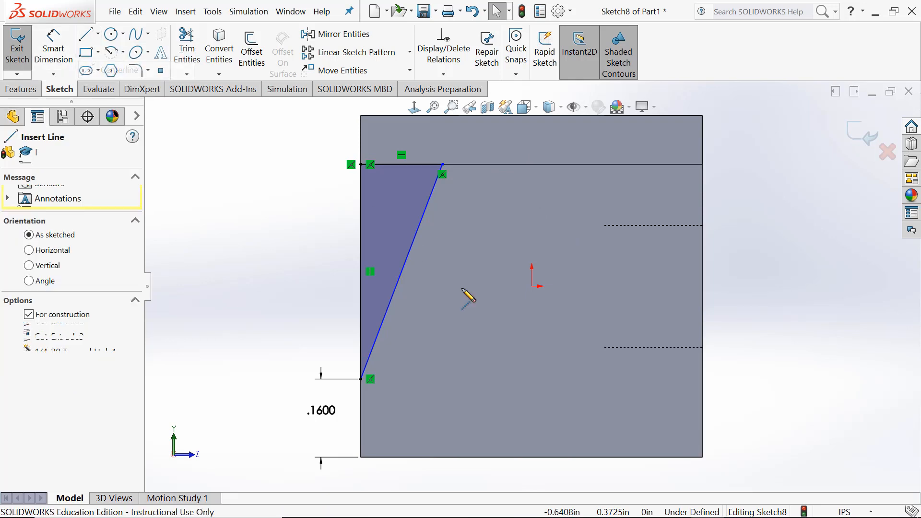
{"action": "left_click", "coordinate": [532, 286]}
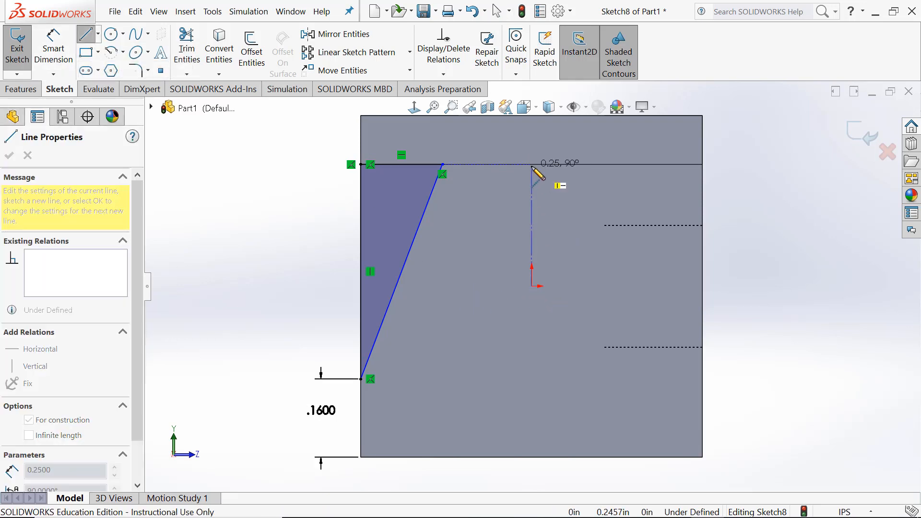
{"action": "left_click", "coordinate": [532, 164]}
{"action": "key", "text": "Escape"}
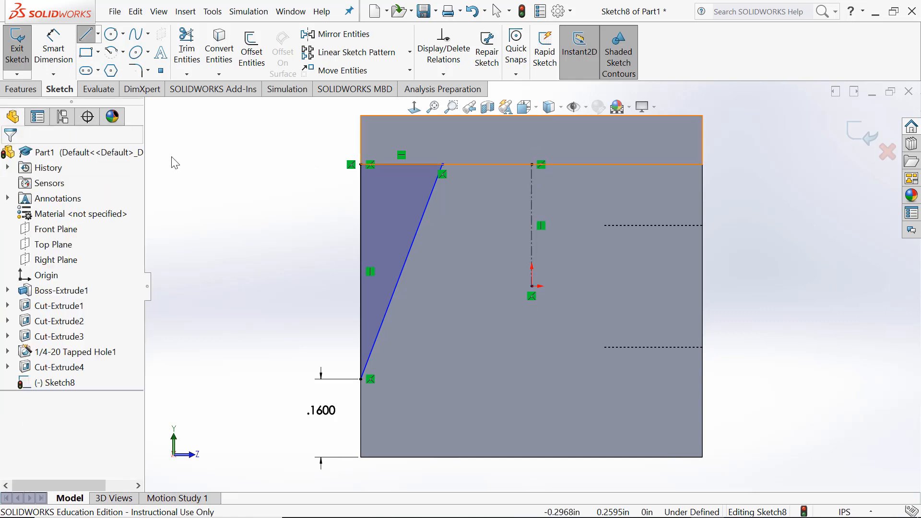
Dimension the triangle's upper inner vertex from the vertical centerline as a doubled, symmetric distance of 0.375 in
{"action": "left_click", "coordinate": [61, 57]}
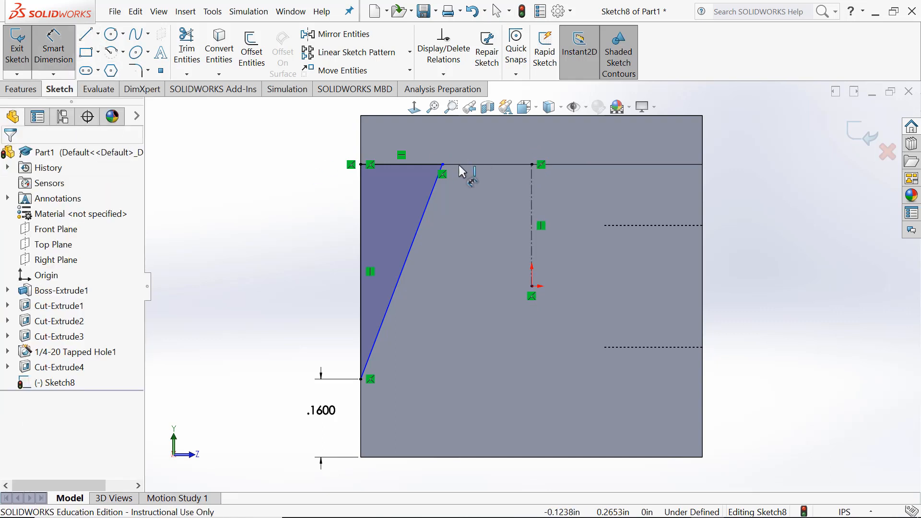
{"action": "left_click", "coordinate": [533, 189]}
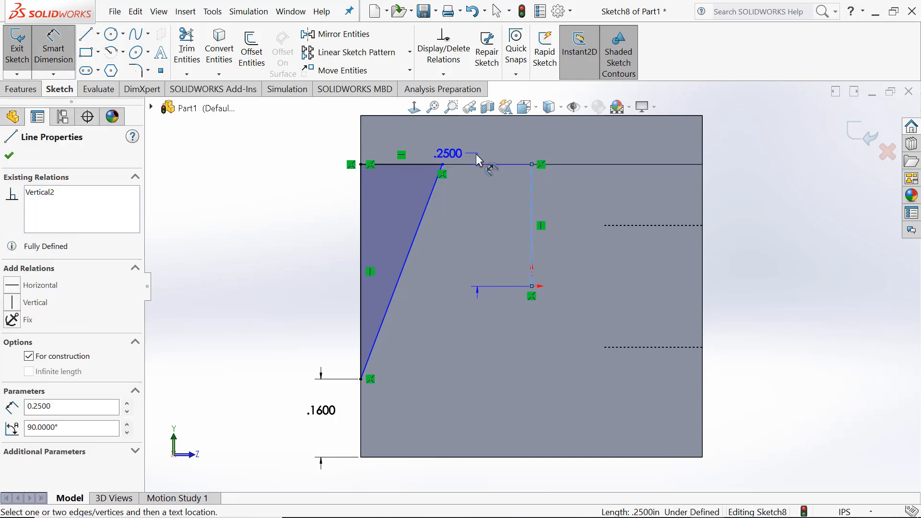
{"action": "left_click", "coordinate": [443, 165]}
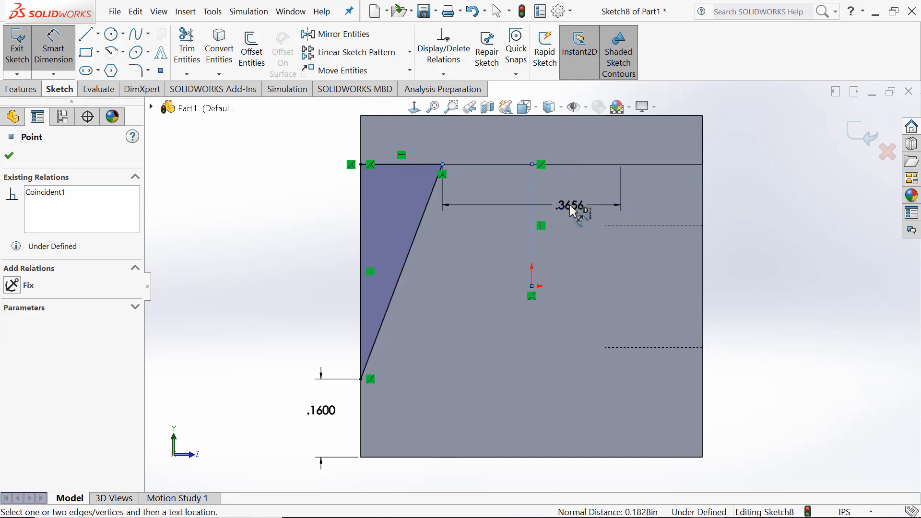
{"action": "left_click", "coordinate": [565, 201]}
{"action": "key", "text": "BackSpace"}
{"action": "type", "text": ".375"}
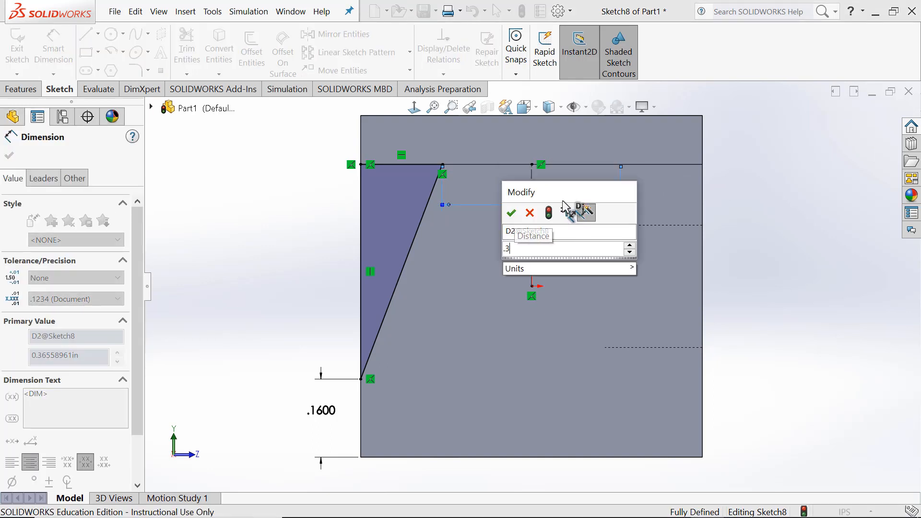
{"action": "left_click", "coordinate": [512, 214]}
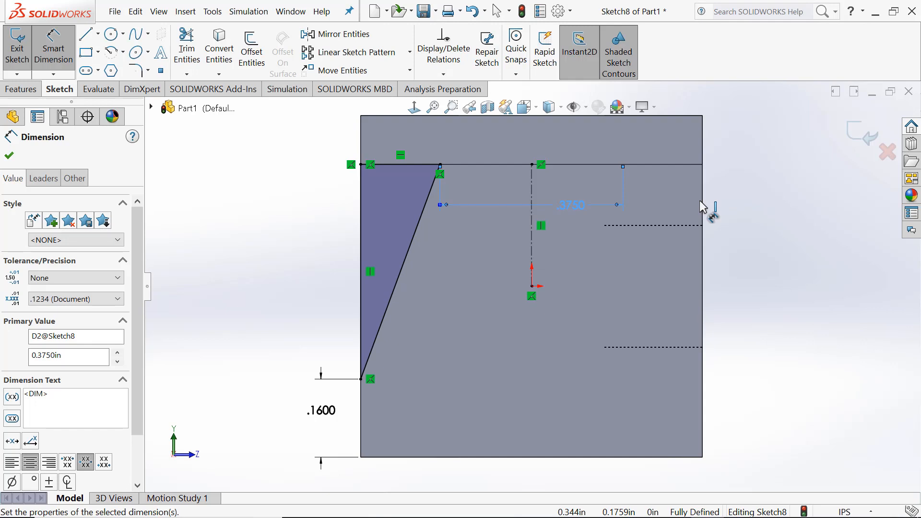
Close the sketch and extrude-cut the triangle up to the vertical face of the step
{"action": "left_click", "coordinate": [853, 138]}
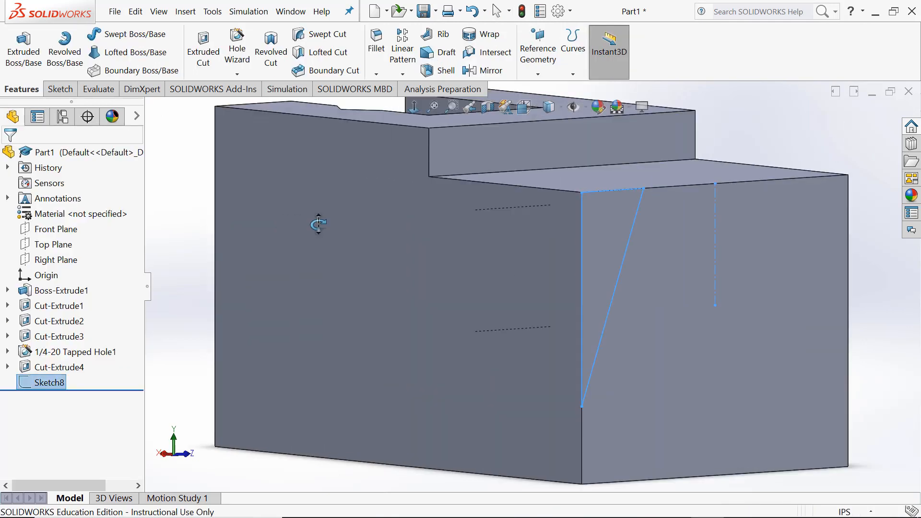
{"action": "left_click", "coordinate": [202, 48]}
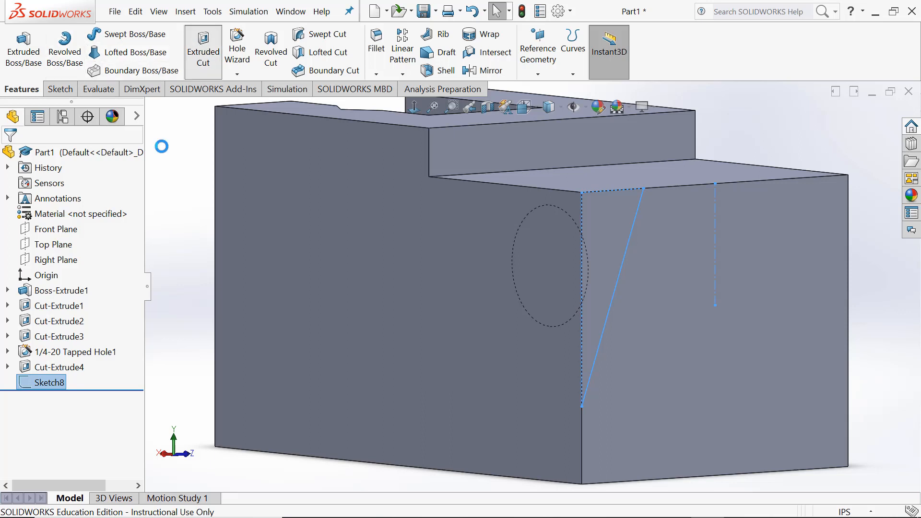
{"action": "left_click", "coordinate": [93, 232]}
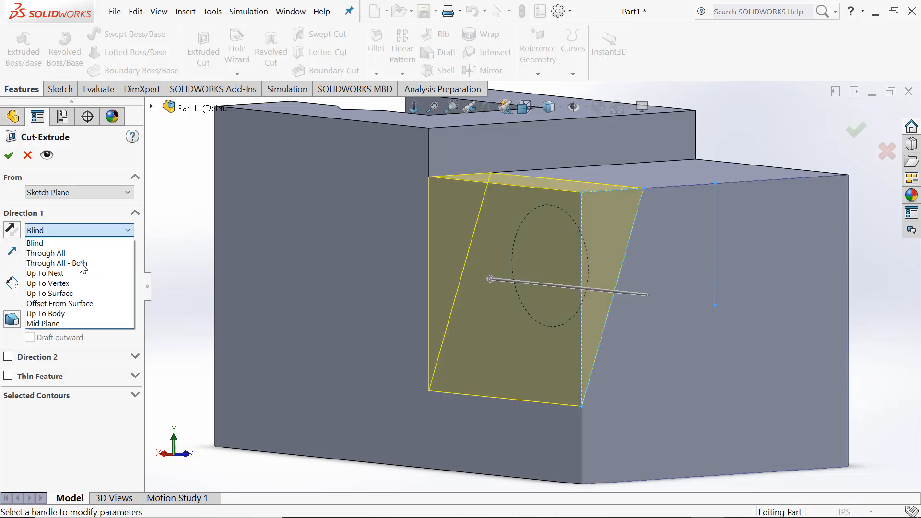
{"action": "left_click", "coordinate": [78, 294]}
{"action": "left_click", "coordinate": [466, 158]}
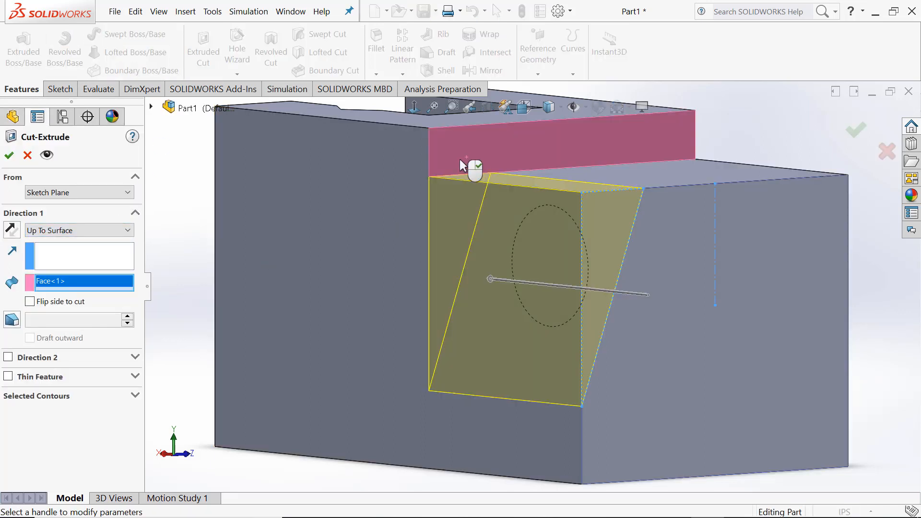
{"action": "left_click", "coordinate": [8, 155]}
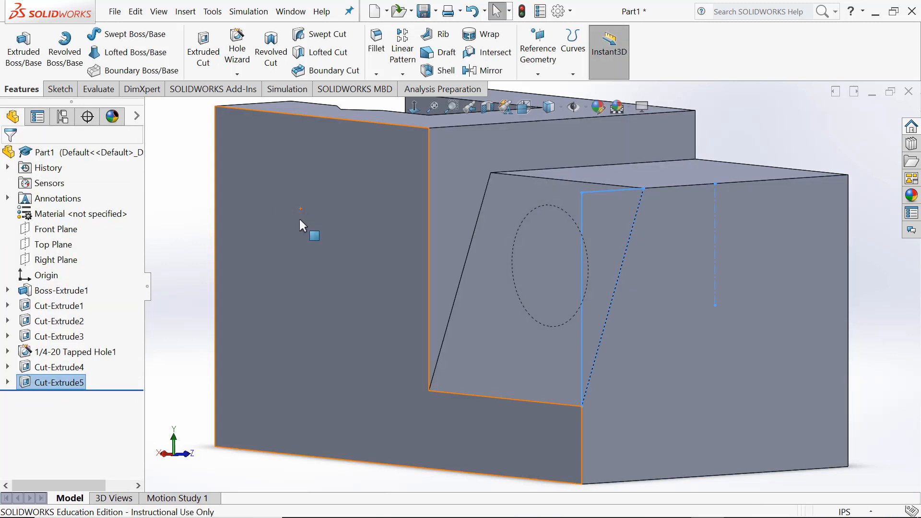
Mirror the angled side cut about the Front Plane
{"action": "key", "text": "f"}
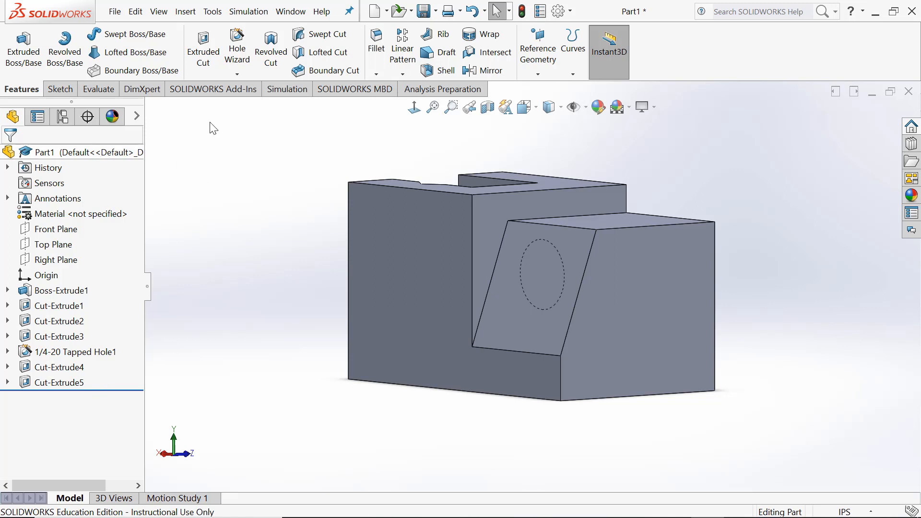
{"action": "left_click", "coordinate": [411, 77]}
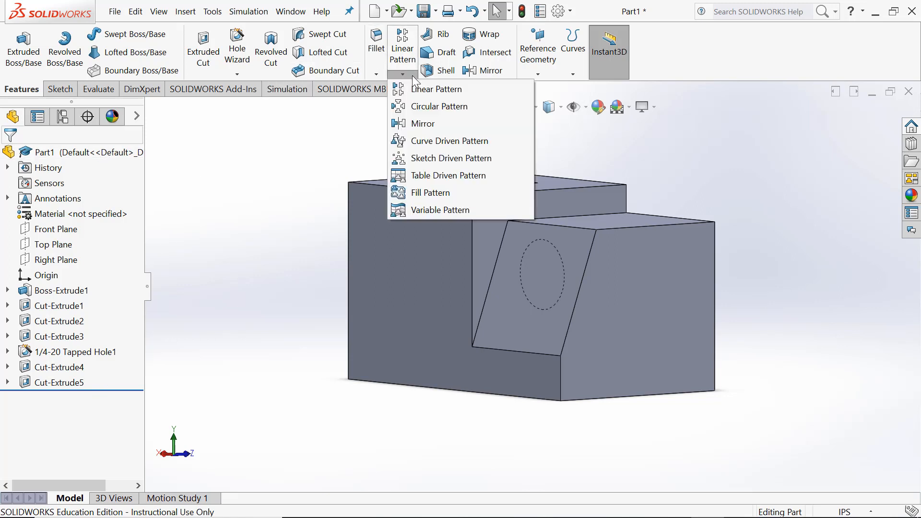
{"action": "left_click", "coordinate": [413, 123]}
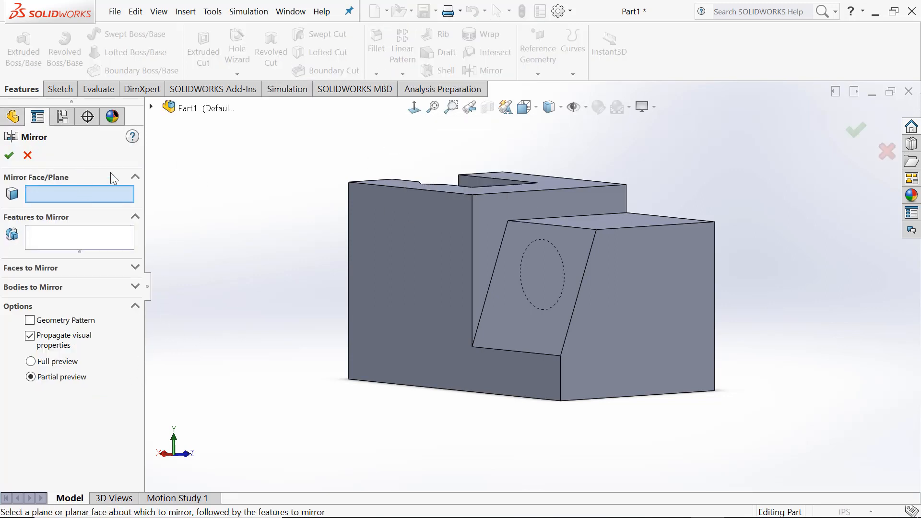
{"action": "left_click", "coordinate": [152, 108]}
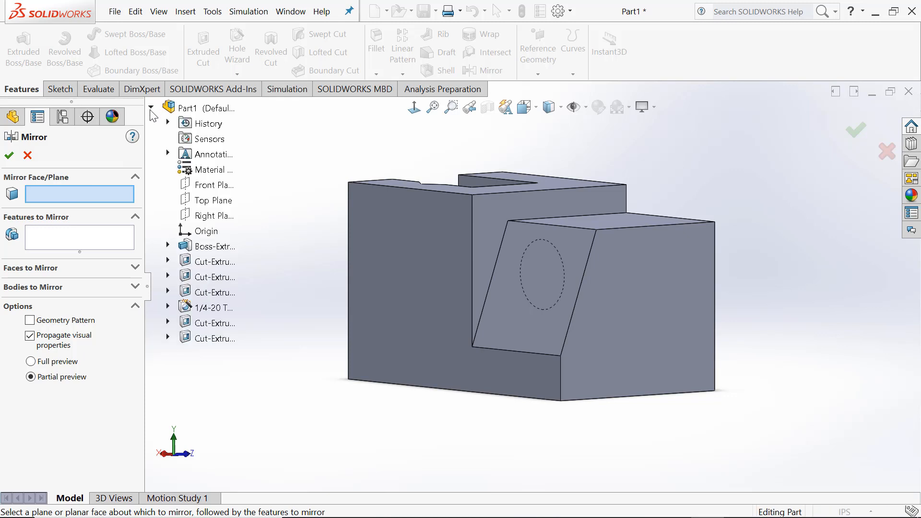
{"action": "left_click", "coordinate": [213, 184]}
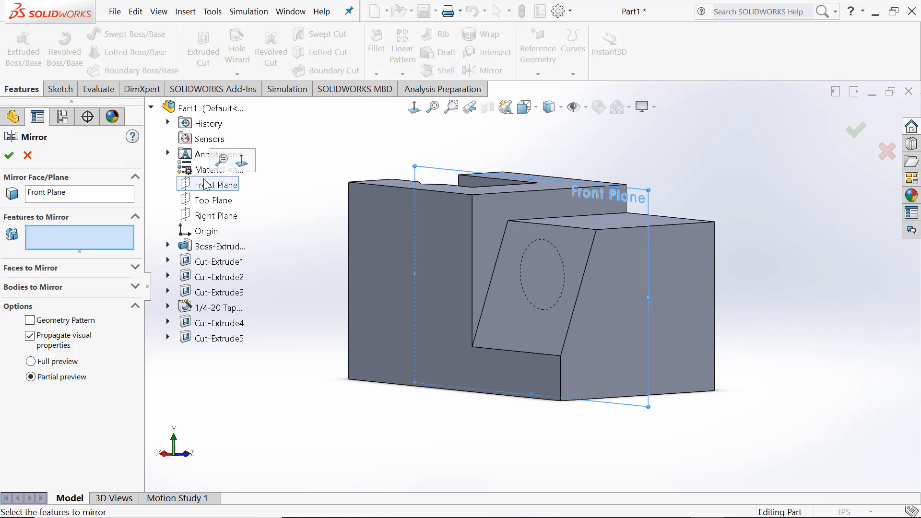
{"action": "left_click", "coordinate": [218, 338]}
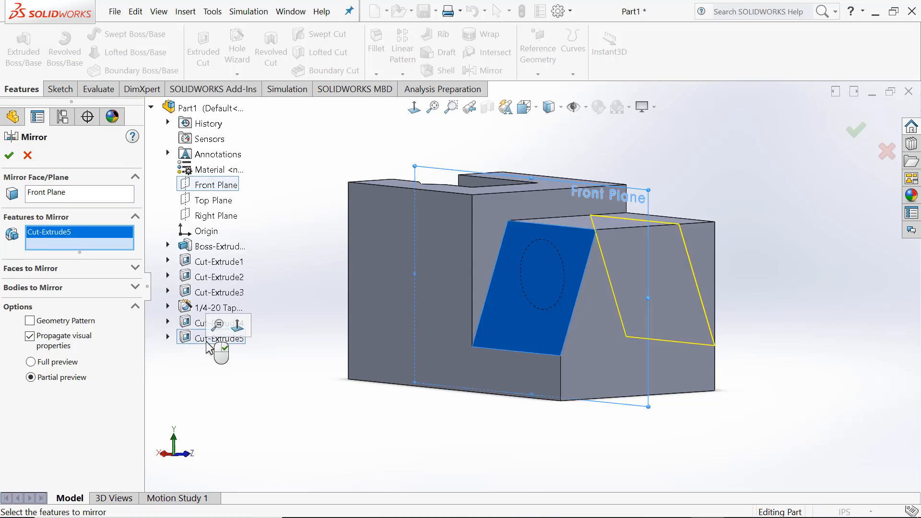
{"action": "left_click", "coordinate": [9, 157]}
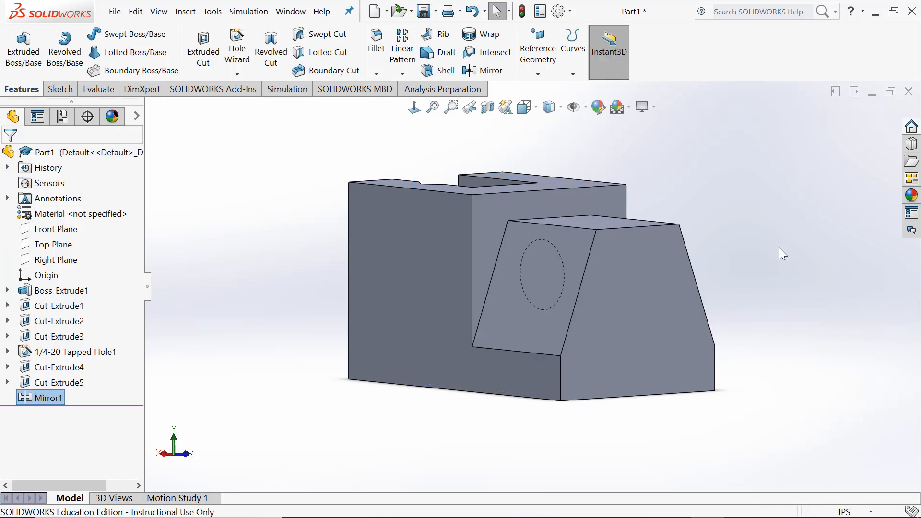
Delete the mirror feature of the angled side cut
{"action": "middle_click_drag", "start_coordinate": [781, 253], "coordinate": [707, 245]}
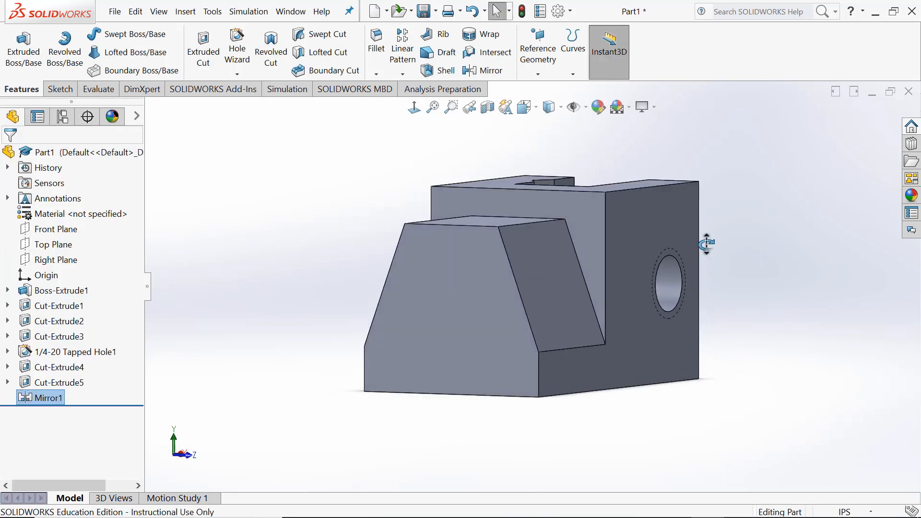
{"action": "right_click", "coordinate": [36, 402]}
{"action": "left_click", "coordinate": [61, 313]}
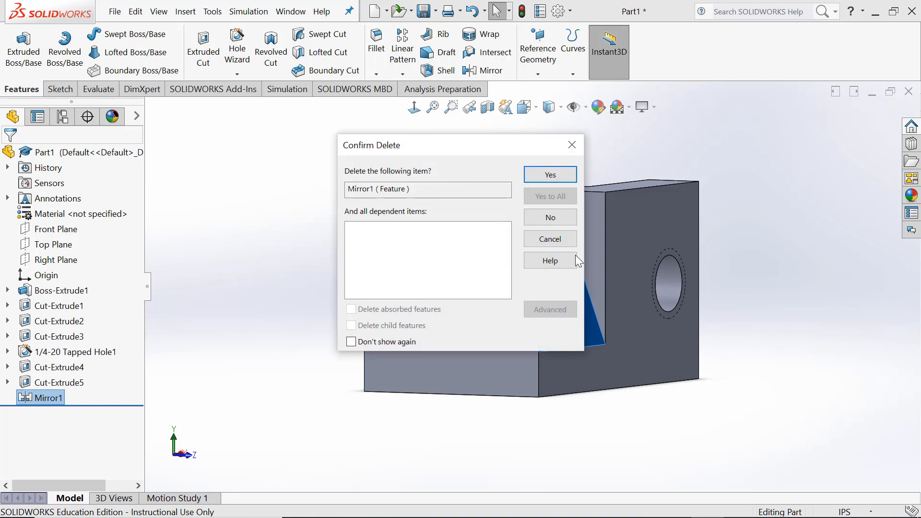
{"action": "left_click", "coordinate": [538, 180]}
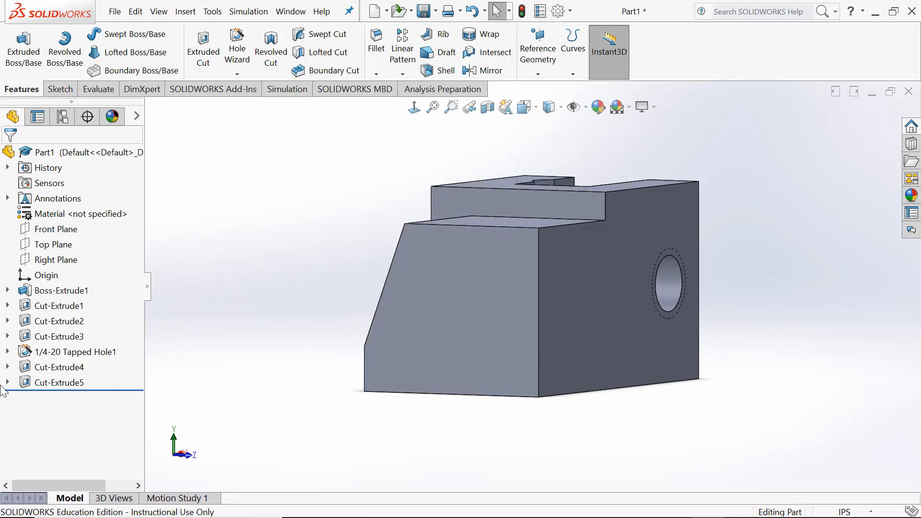
Reopen the angled cut's triangle sketch and delete its vertical centerline together with the associated dimension
{"action": "right_click", "coordinate": [66, 403]}
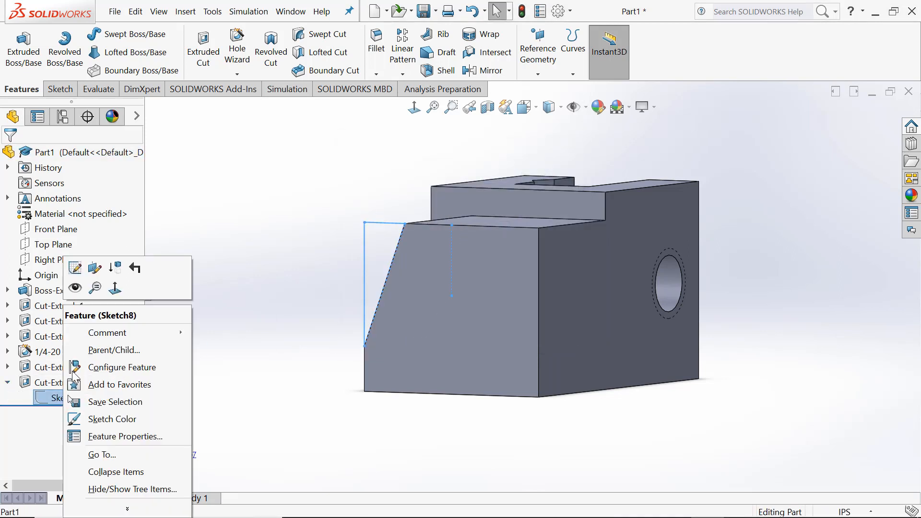
{"action": "left_click", "coordinate": [79, 277]}
{"action": "left_click", "coordinate": [421, 114]}
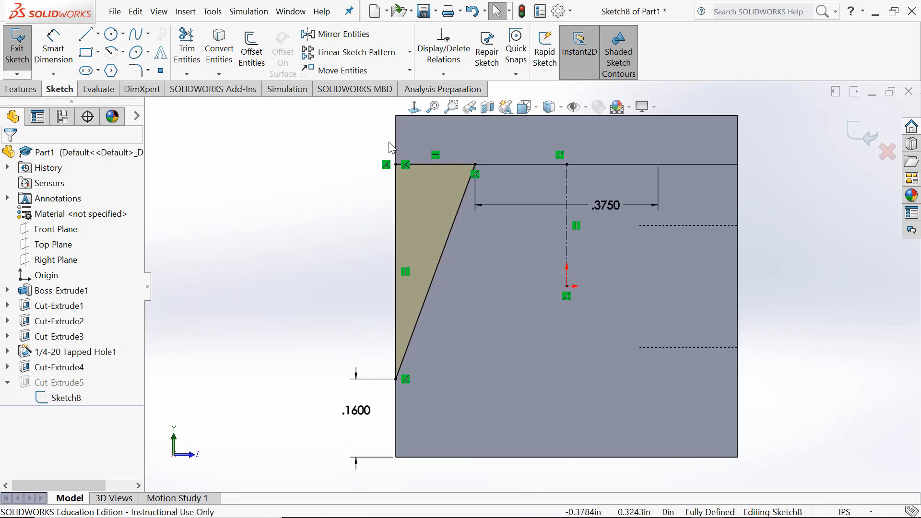
{"action": "left_click", "coordinate": [567, 243]}
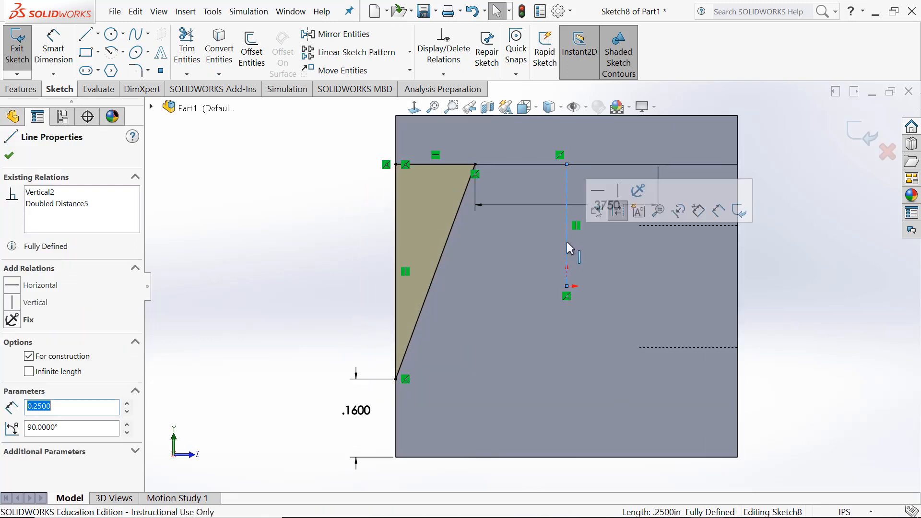
{"action": "key", "text": "Delete"}
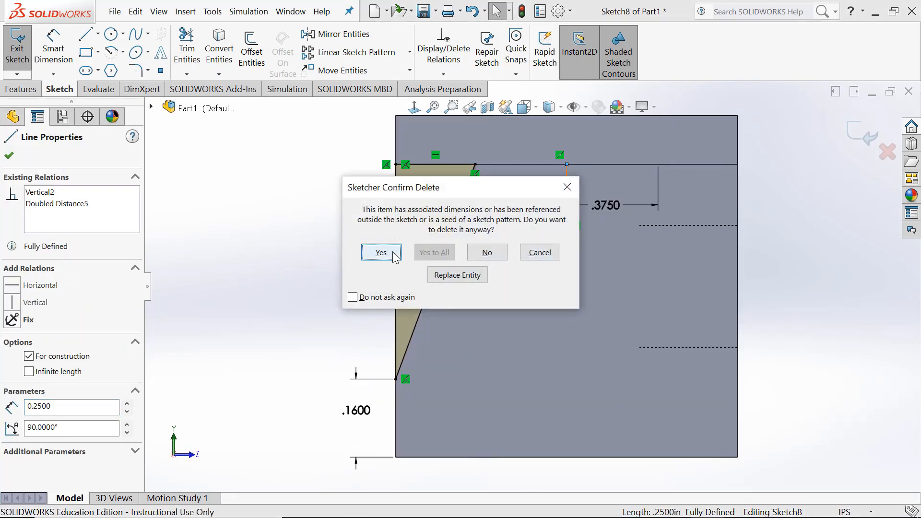
{"action": "left_click", "coordinate": [379, 251]}
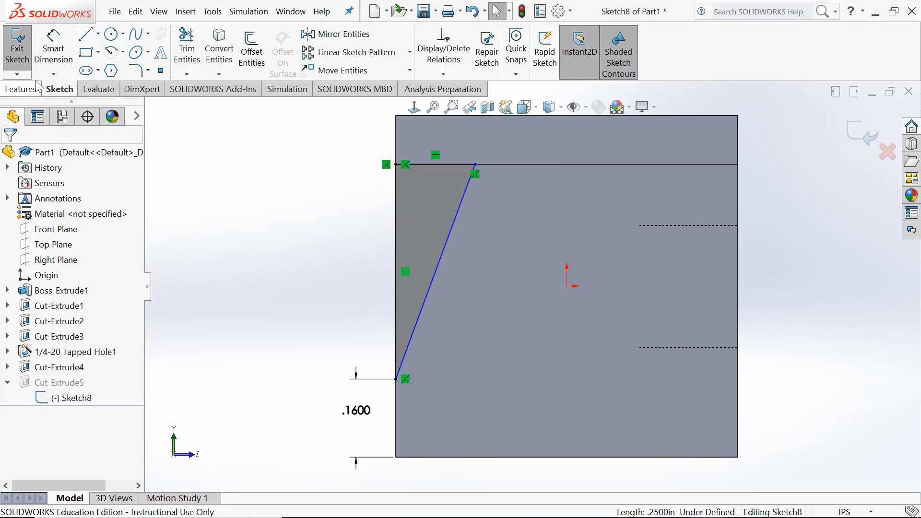
Sketch a second closed right triangle in the opposite upper corner of the end face, about 0.16 in wide along the step's top edge
{"action": "left_click", "coordinate": [86, 34]}
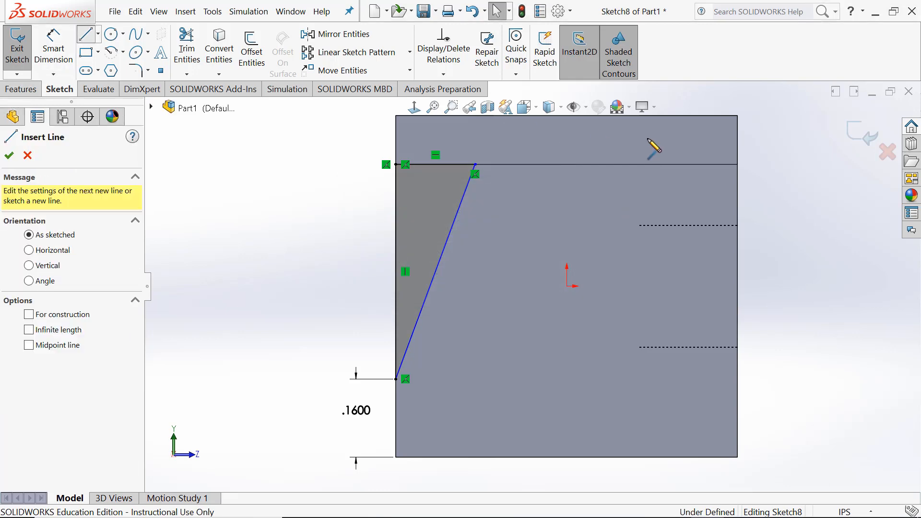
{"action": "left_click", "coordinate": [657, 165]}
{"action": "left_click", "coordinate": [737, 379]}
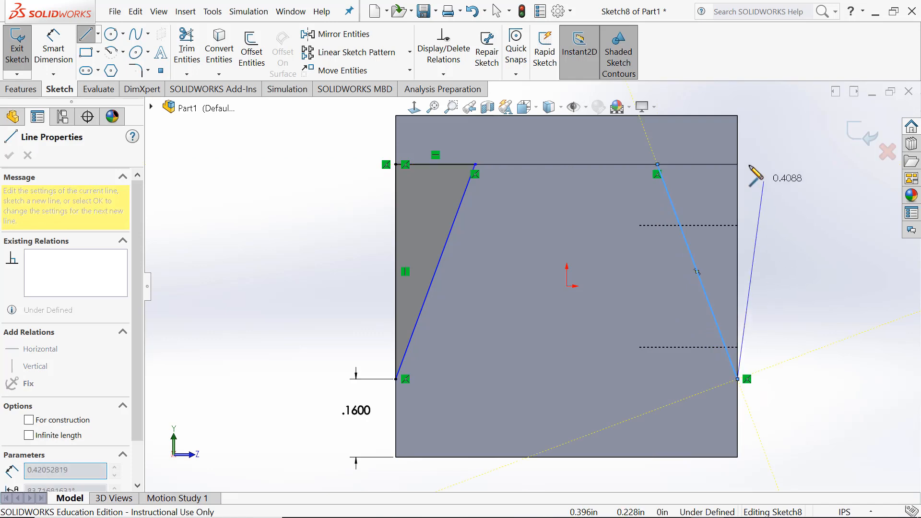
{"action": "left_click", "coordinate": [737, 164]}
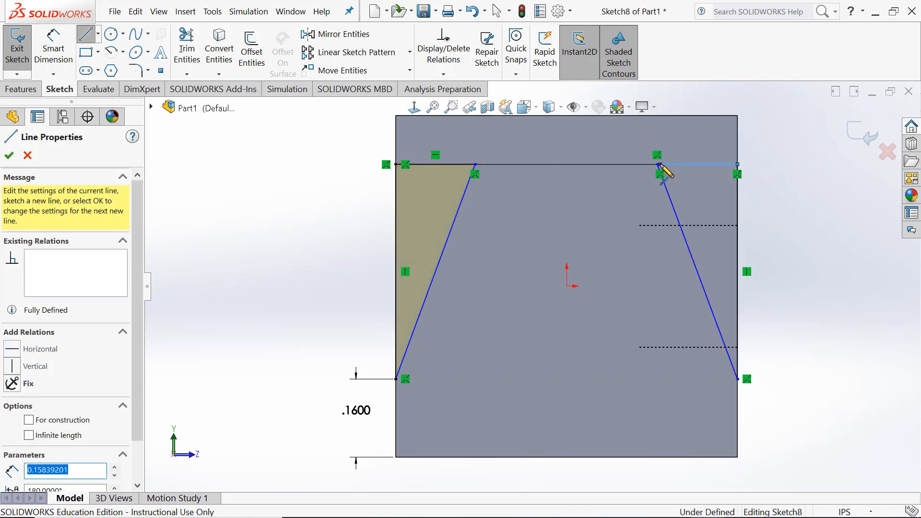
{"action": "key", "text": "Escape"}
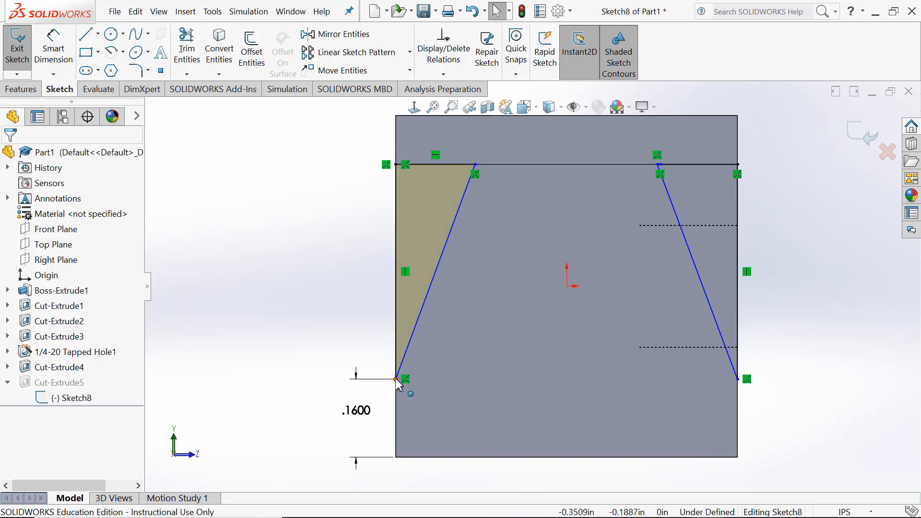
Add a horizontal relation between the lowest vertices of the two triangles
{"action": "left_click", "coordinate": [396, 379]}
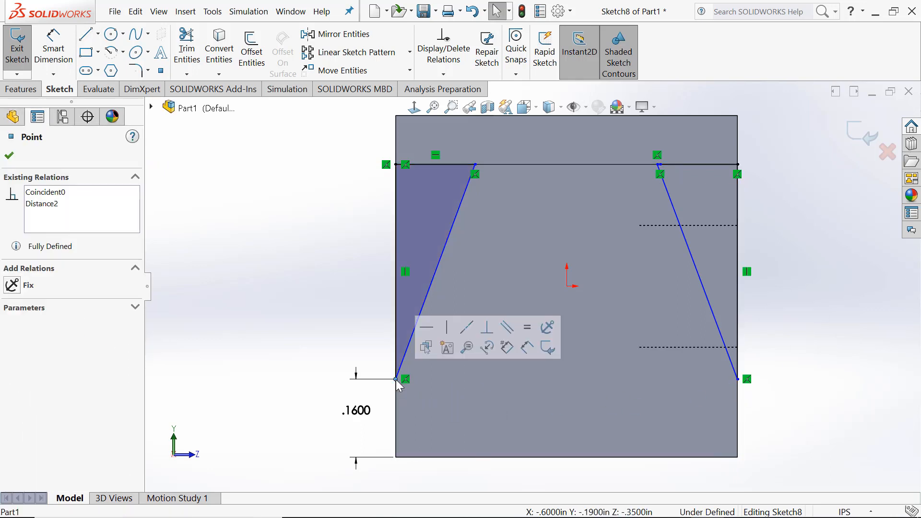
{"action": "left_click", "coordinate": [738, 379], "text": "ctrl"}
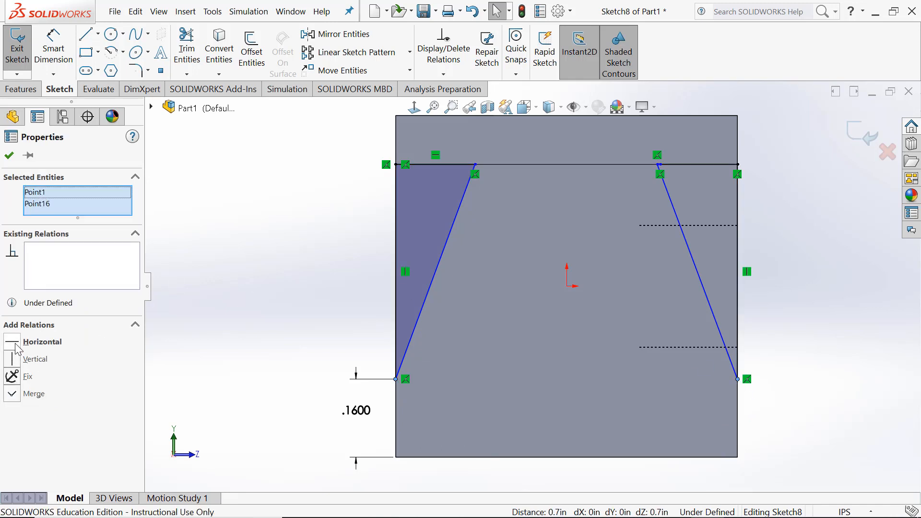
{"action": "left_click", "coordinate": [17, 343]}
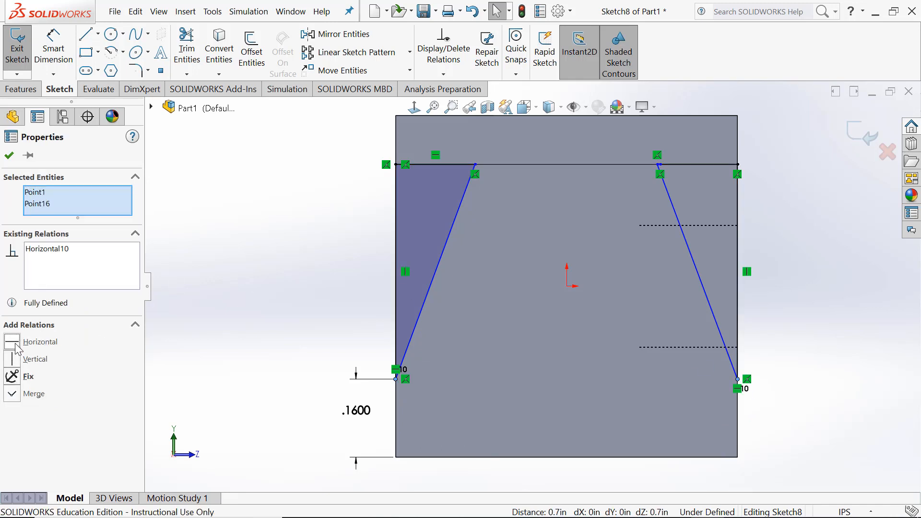
Add an equal relation between the top edges of the two triangles
{"action": "left_click", "coordinate": [437, 164]}
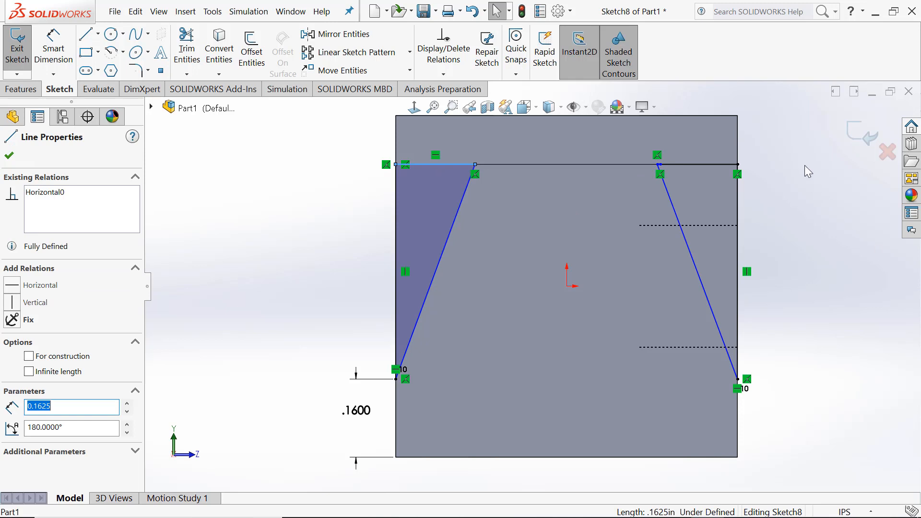
{"action": "left_click", "coordinate": [707, 164], "text": "ctrl"}
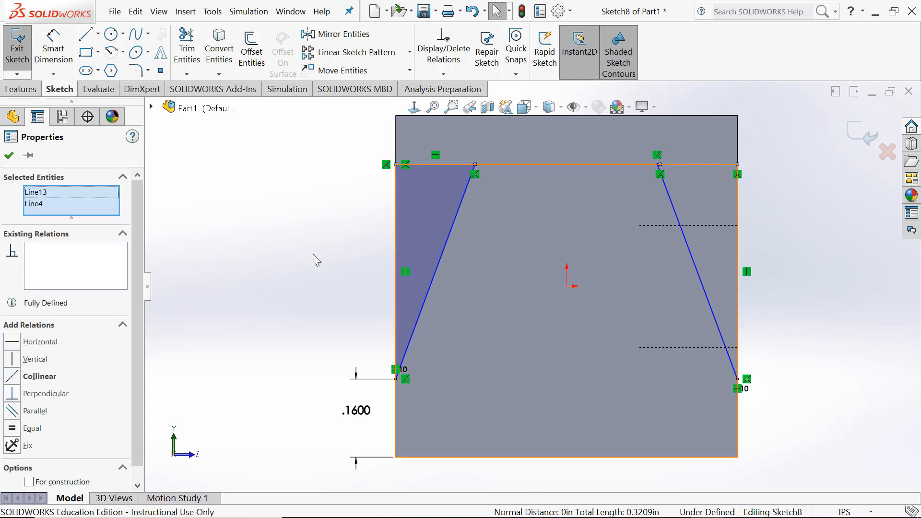
{"action": "left_click", "coordinate": [14, 428]}
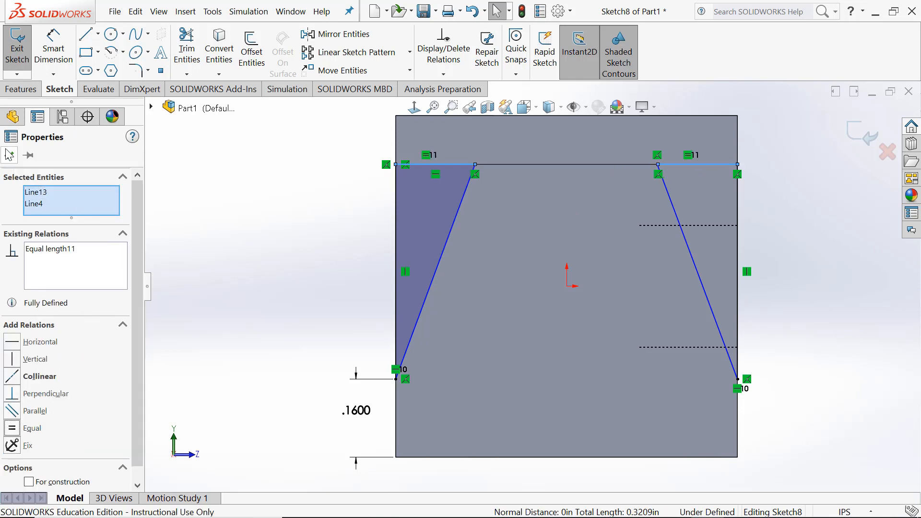
{"action": "key", "text": "Escape"}
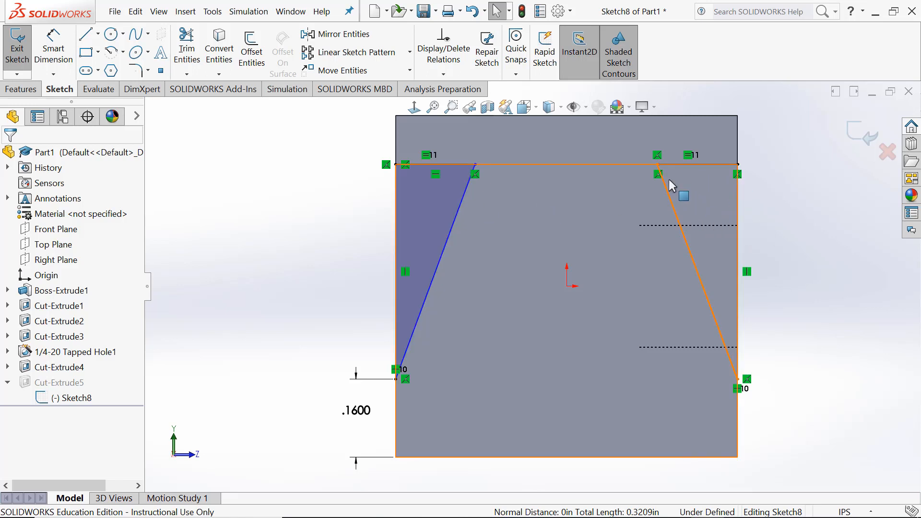
Merge the upper end of the second triangle's sloped line with the inner end of its top line to close the contour
{"action": "scroll", "coordinate": [663, 187], "scroll_direction": "down", "scroll_amount": 6}
{"action": "scroll", "coordinate": [634, 178], "scroll_direction": "down", "scroll_amount": 15}
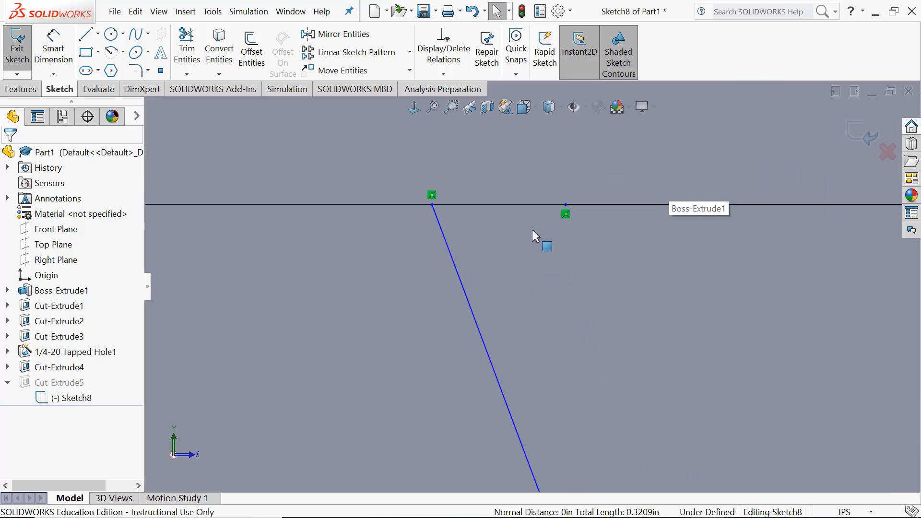
{"action": "left_click", "coordinate": [565, 204]}
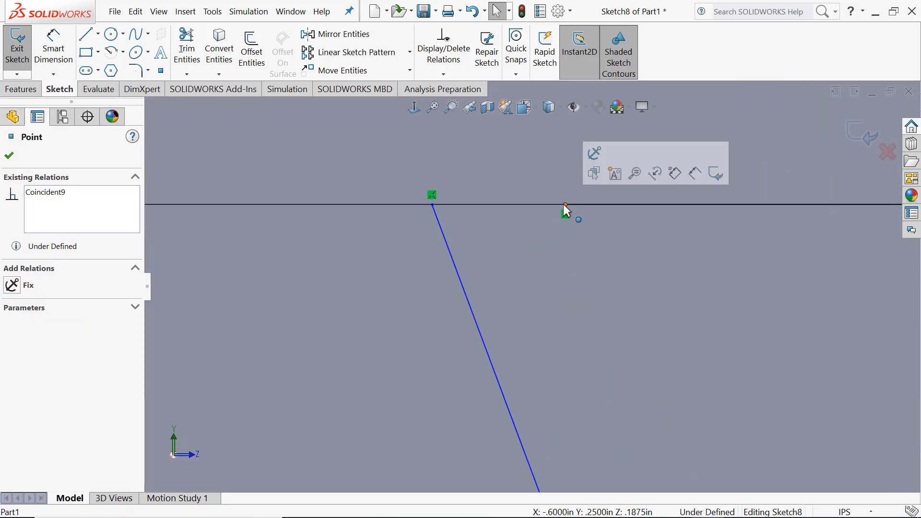
{"action": "left_click", "coordinate": [433, 204], "text": "ctrl"}
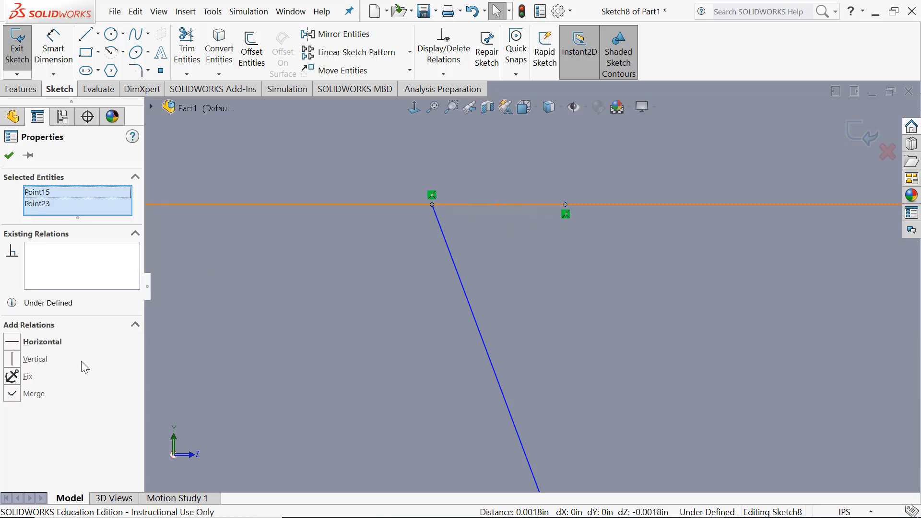
{"action": "left_click", "coordinate": [17, 397]}
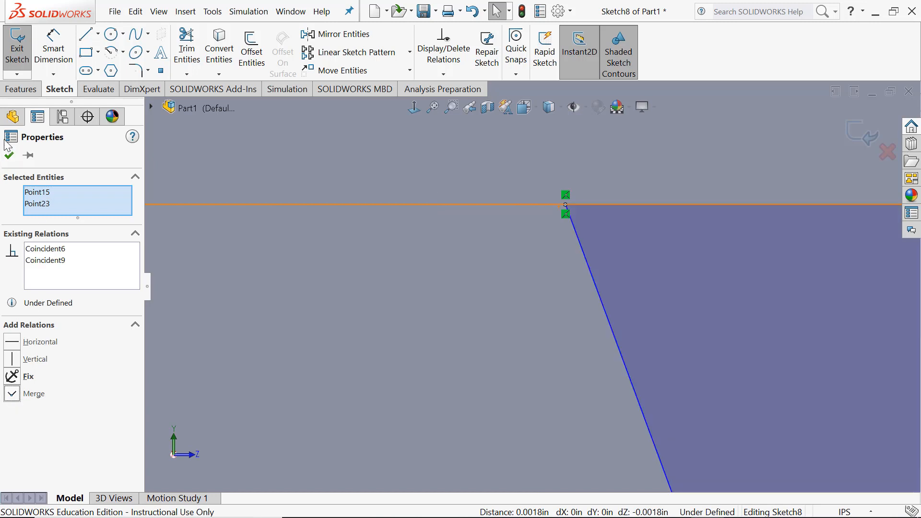
{"action": "left_click", "coordinate": [9, 158]}
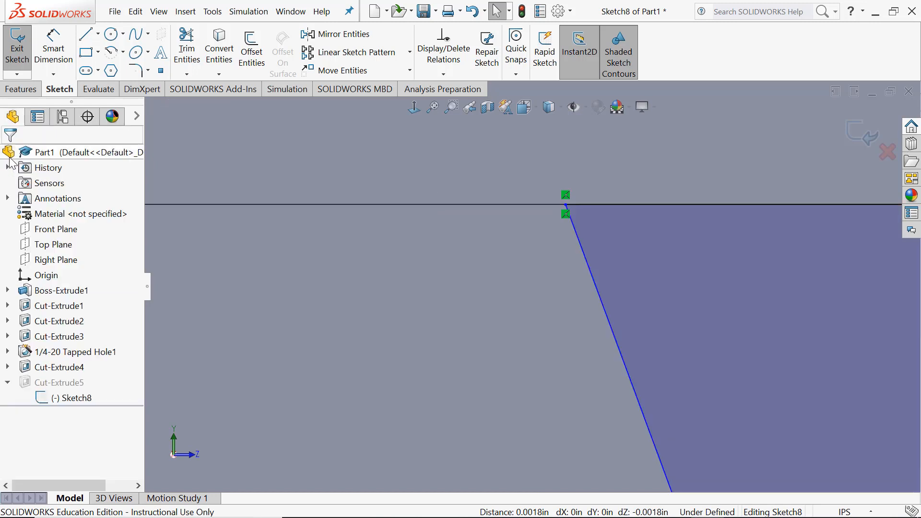
{"action": "left_click", "coordinate": [433, 111]}
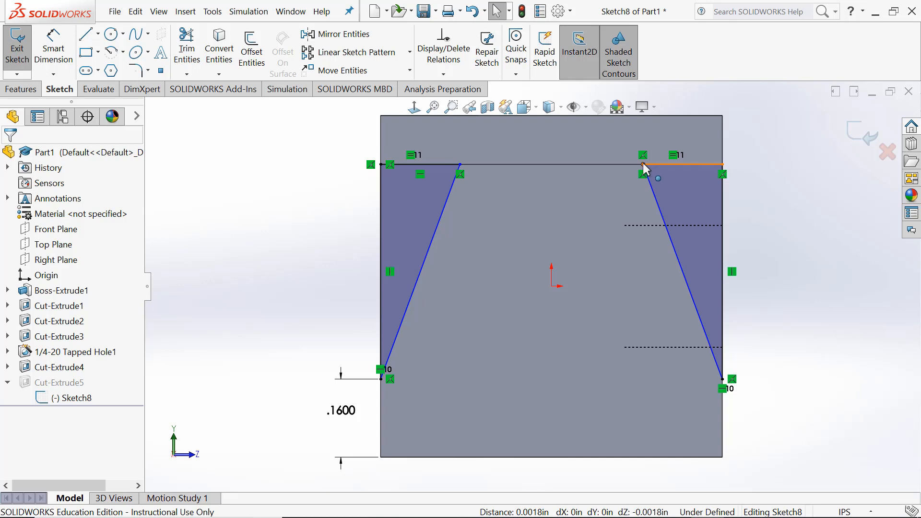
{"action": "mouse_move", "coordinate": [615, 134]}
{"action": "left_mouse_down"}
{"action": "mouse_move", "coordinate": [785, 474]}
{"action": "mouse_move", "coordinate": [796, 438]}
{"action": "left_mouse_up"}
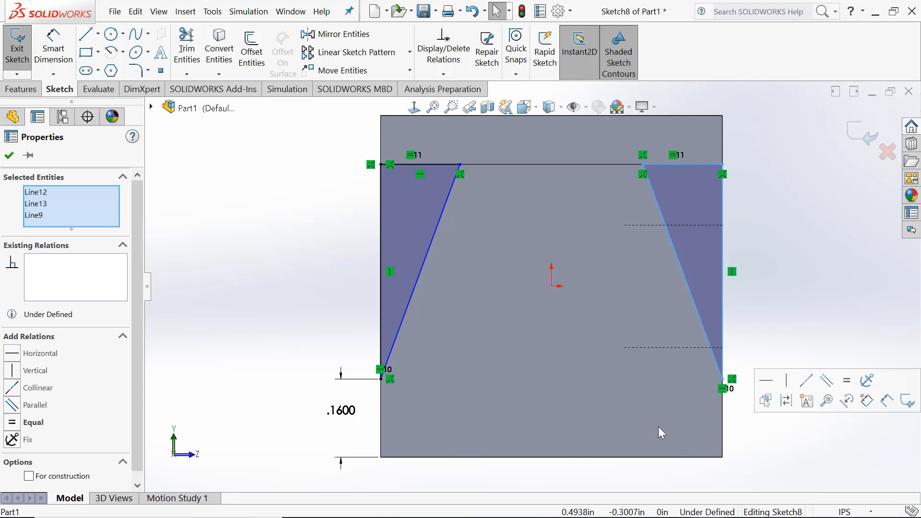
{"action": "left_click", "coordinate": [8, 156]}
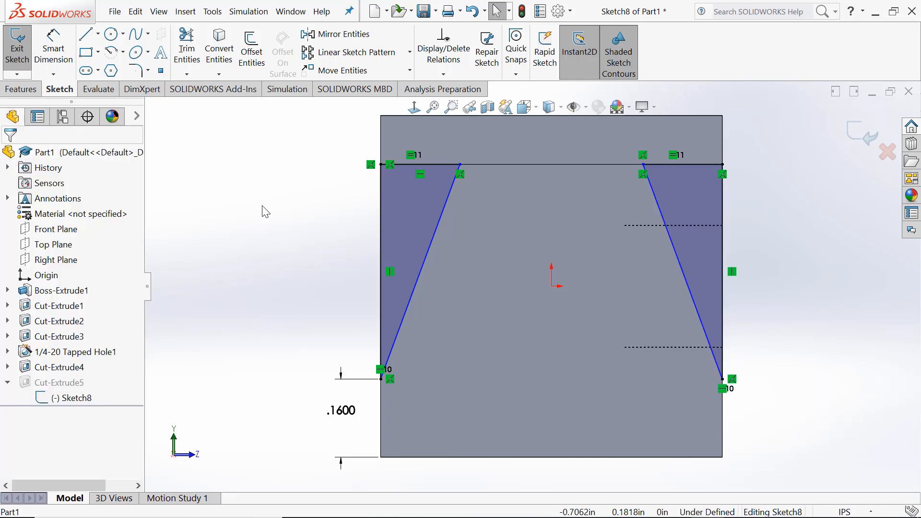
Add a 0.375 in dimension between the inner upper vertices of the two triangles and finish the sketch
{"action": "left_click", "coordinate": [53, 50]}
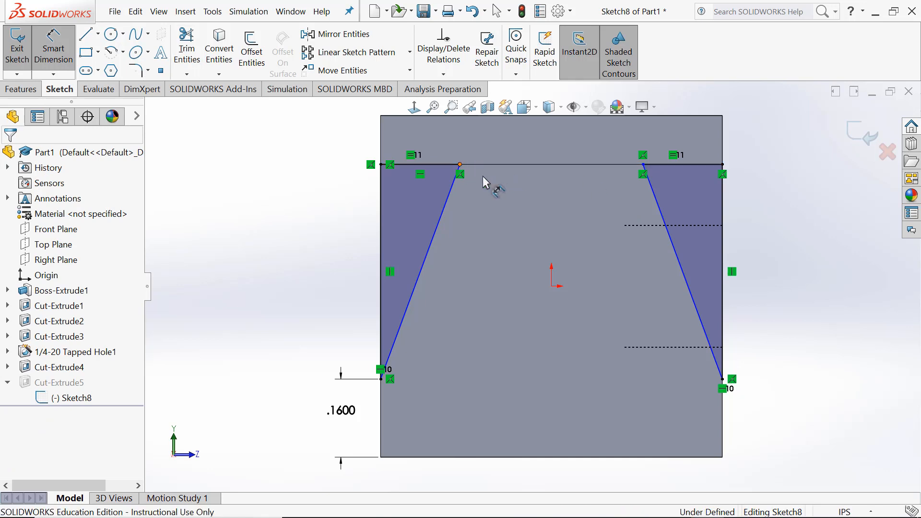
{"action": "left_click", "coordinate": [460, 165]}
{"action": "left_click", "coordinate": [644, 165]}
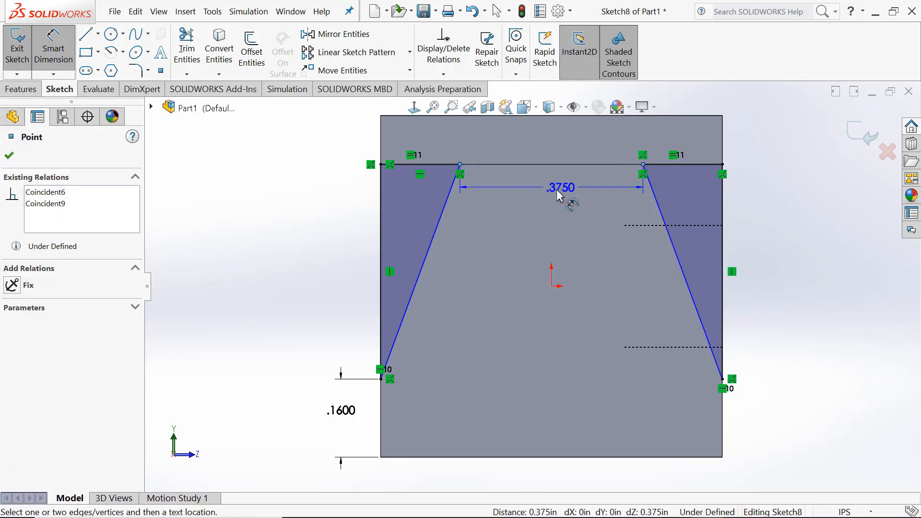
{"action": "left_click", "coordinate": [564, 203]}
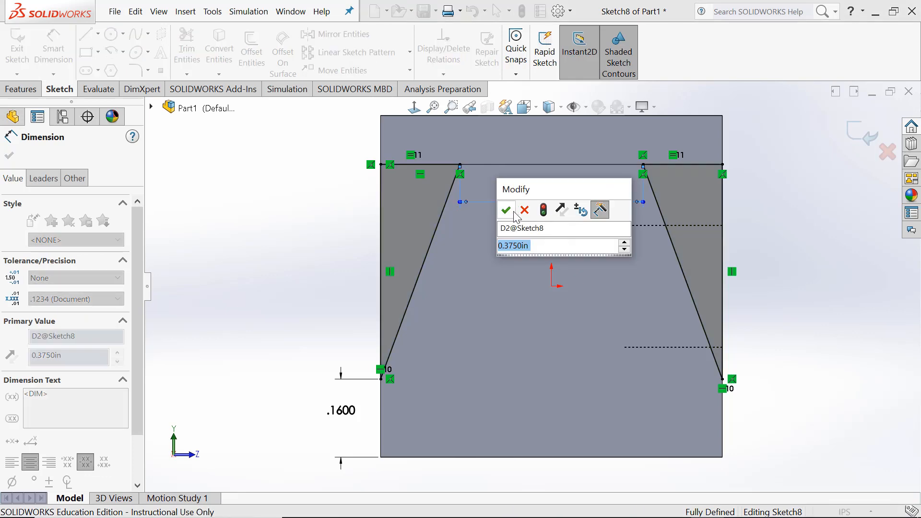
{"action": "left_click", "coordinate": [506, 208]}
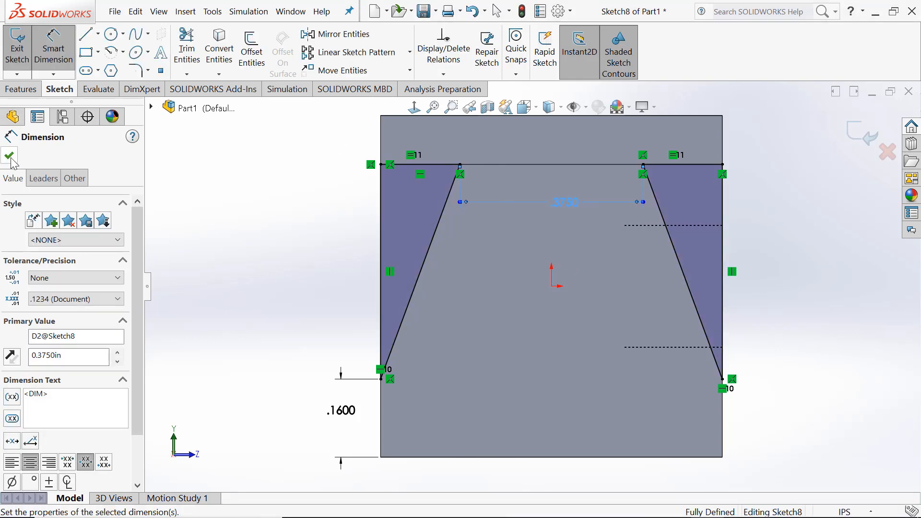
{"action": "left_click", "coordinate": [11, 158]}
{"action": "left_click", "coordinate": [856, 138]}
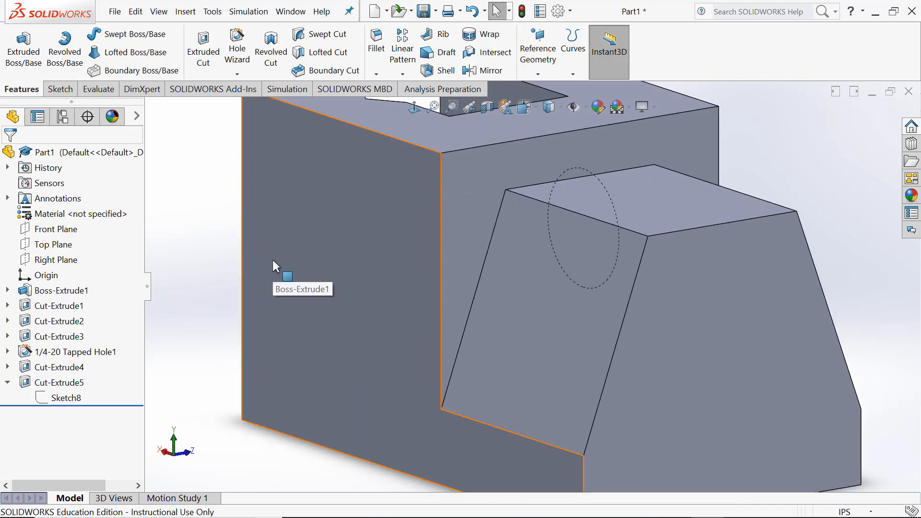
{"action": "key", "text": "f"}
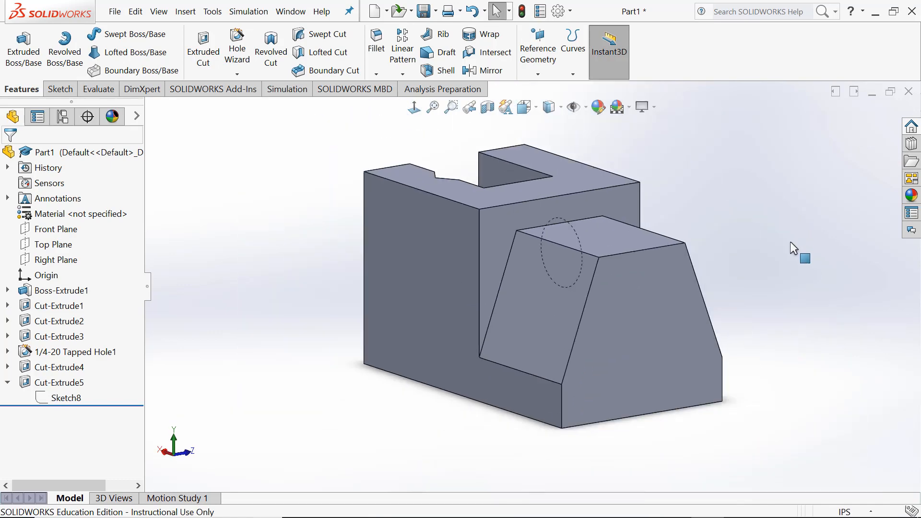
{"action": "middle_click_drag", "start_coordinate": [790, 241], "coordinate": [520, 281]}
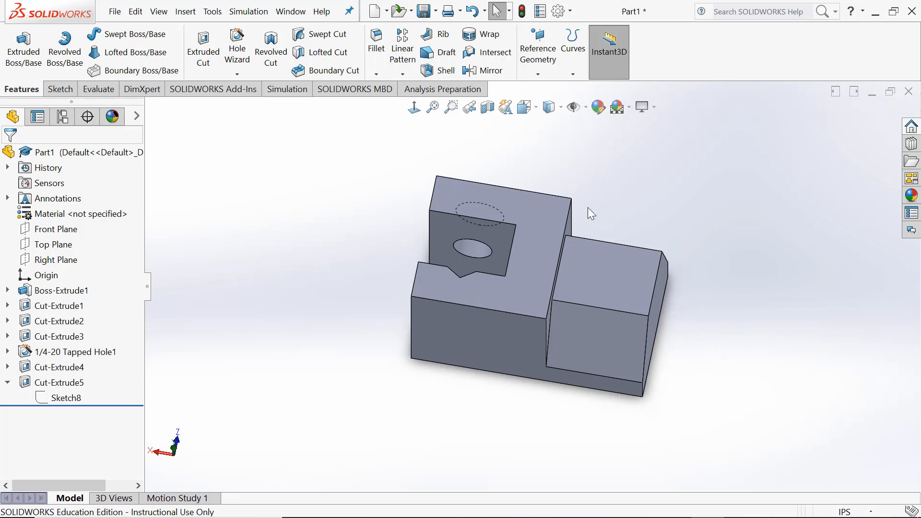
{"action": "middle_click_drag", "start_coordinate": [623, 191], "coordinate": [705, 265]}
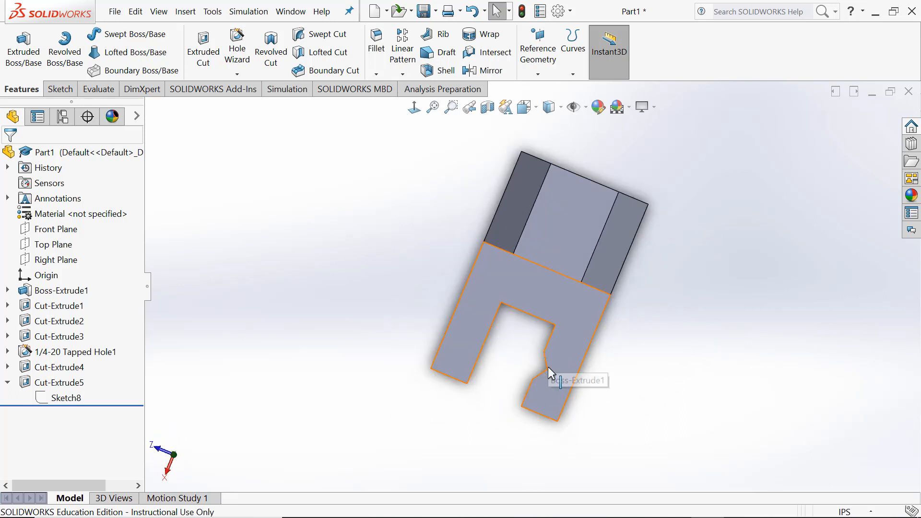
{"action": "middle_click_drag", "start_coordinate": [715, 292], "coordinate": [521, 304]}
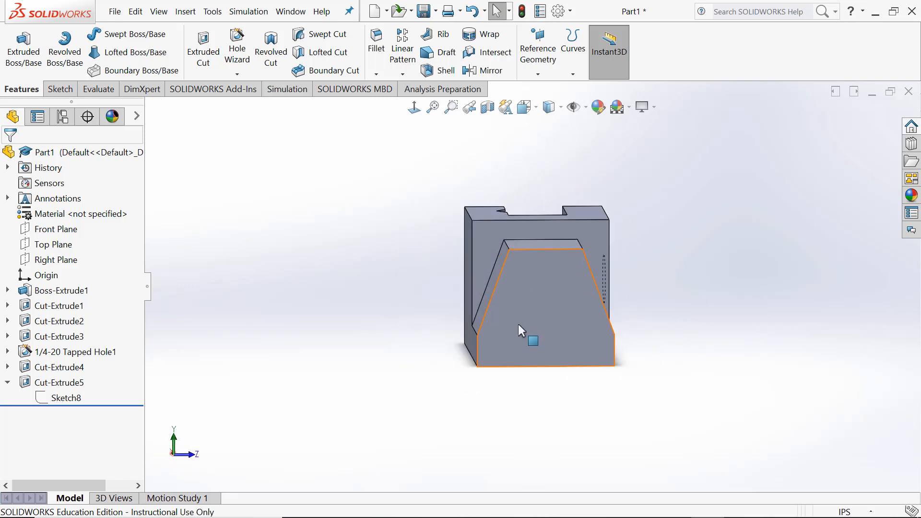
Delete the stepped top cut Cut-Extrude4 together with the dependent angled side cut Cut-Extrude5
{"action": "left_click", "coordinate": [74, 368]}
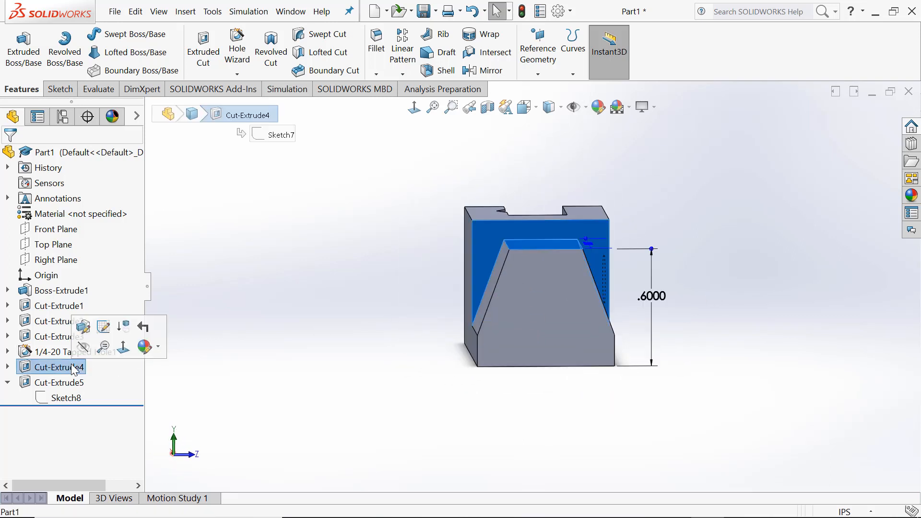
{"action": "left_click", "coordinate": [75, 403], "text": "shift"}
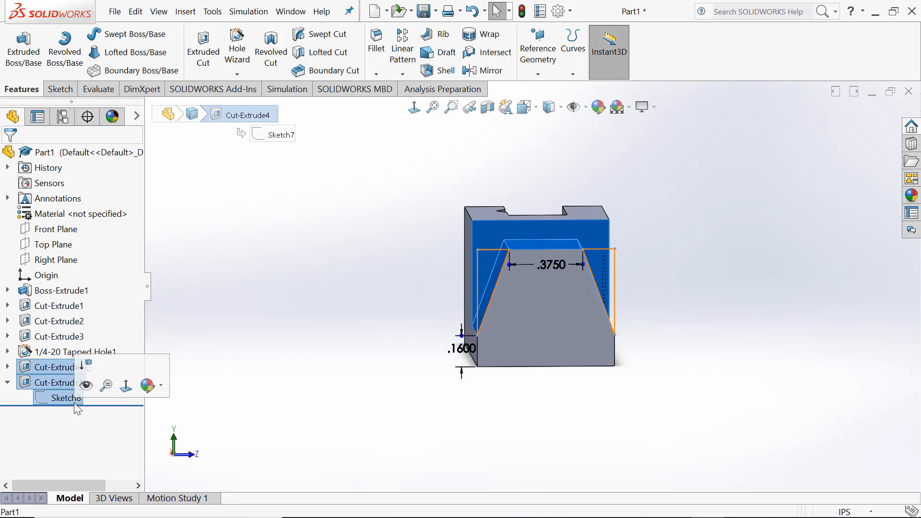
{"action": "key", "text": "Delete"}
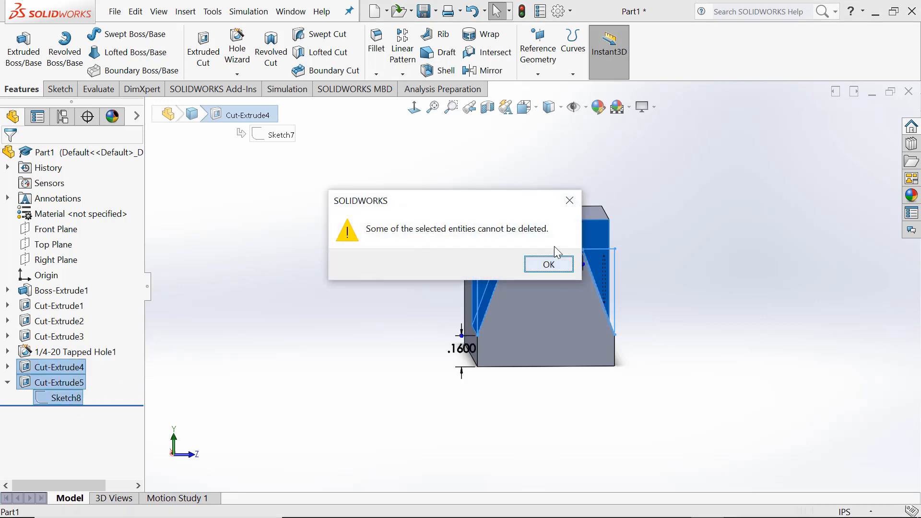
{"action": "left_click", "coordinate": [531, 267]}
{"action": "left_click", "coordinate": [534, 181]}
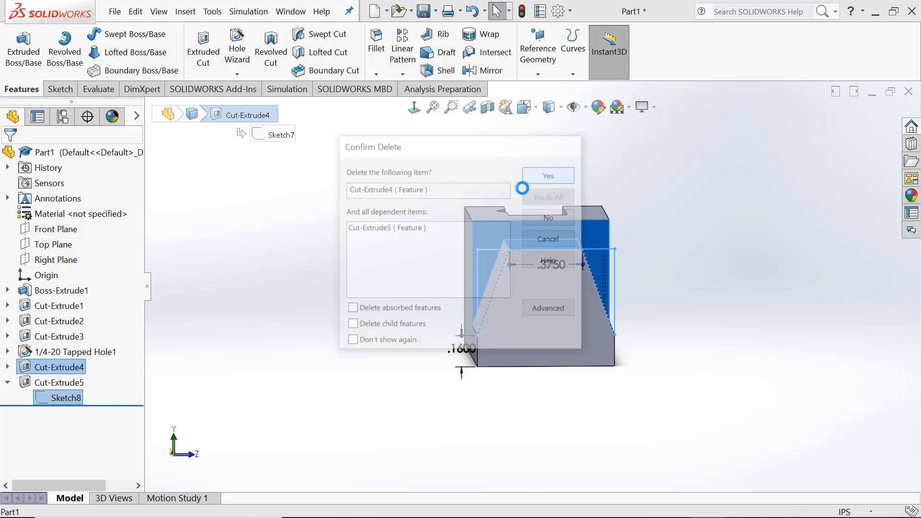
{"action": "left_click", "coordinate": [585, 154]}
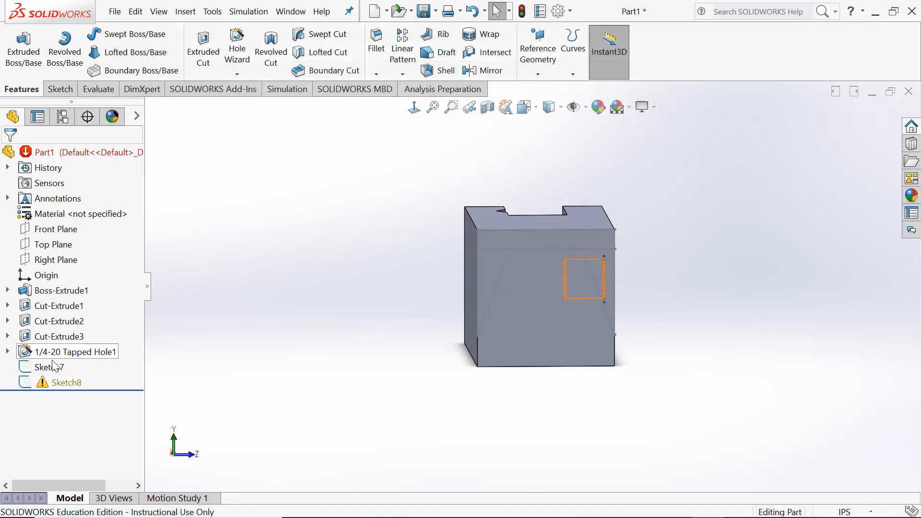
Delete the two leftover sketches, Sketch8 and Sketch7
{"action": "left_click", "coordinate": [56, 383]}
{"action": "right_click", "coordinate": [57, 382]}
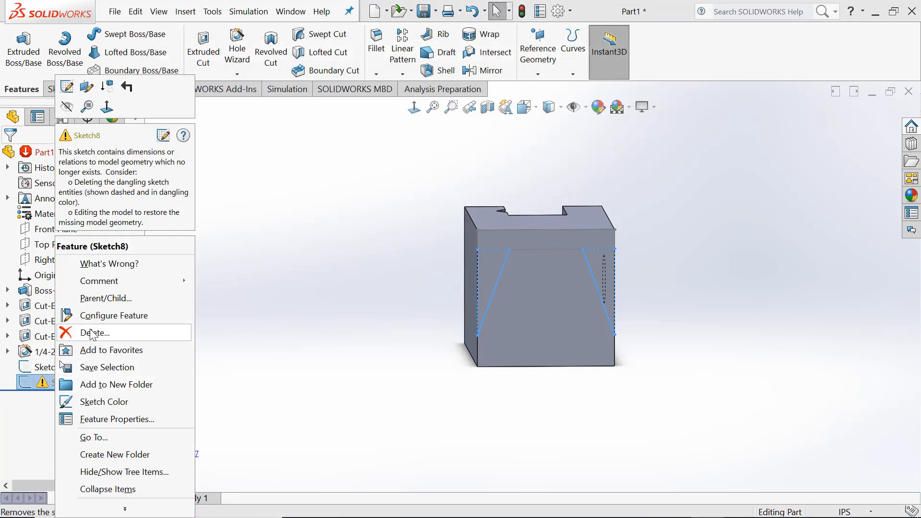
{"action": "left_click", "coordinate": [92, 334]}
{"action": "left_click", "coordinate": [539, 182]}
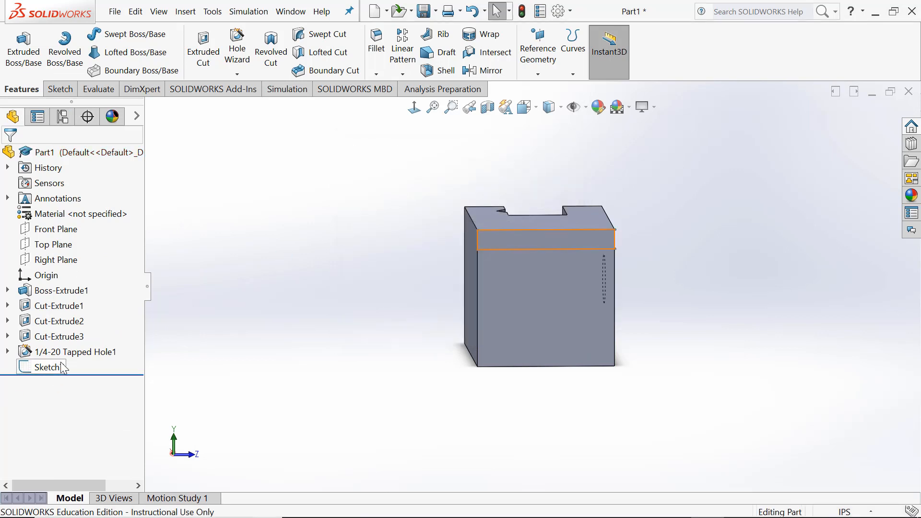
{"action": "right_click", "coordinate": [63, 368]}
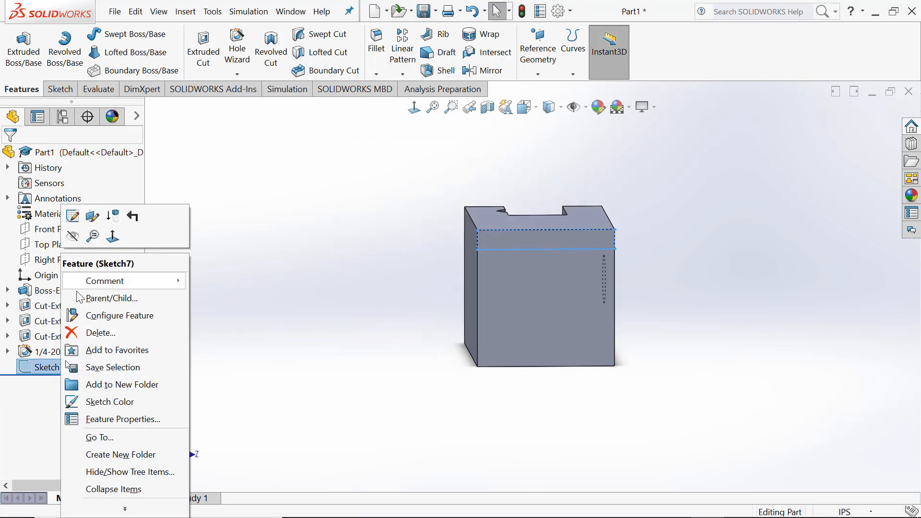
{"action": "left_click", "coordinate": [85, 334]}
{"action": "left_click", "coordinate": [550, 175]}
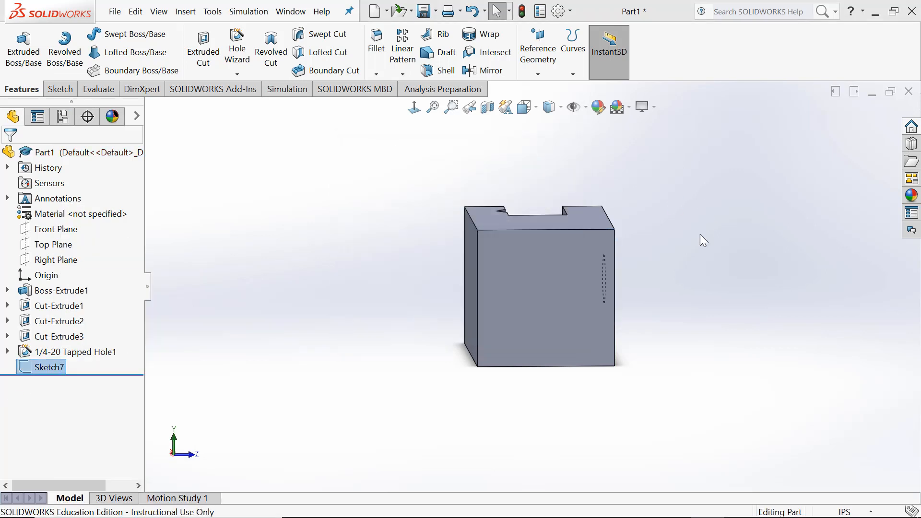
Open a new sketch on the block's solid end face and view it face-on
{"action": "mouse_move", "coordinate": [699, 238]}
{"action": "middle_mouse_down"}
{"action": "mouse_move", "coordinate": [716, 237]}
{"action": "mouse_move", "coordinate": [709, 265]}
{"action": "mouse_move", "coordinate": [673, 262]}
{"action": "middle_mouse_up"}
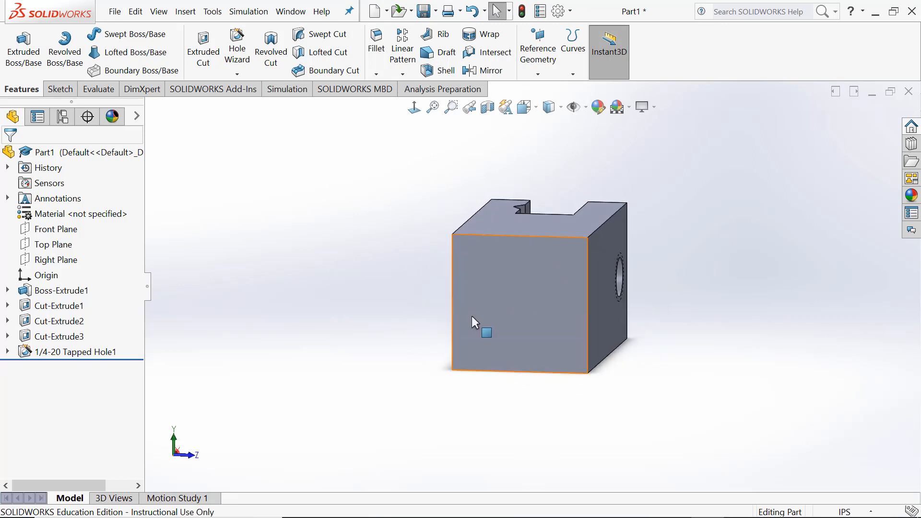
{"action": "left_click", "coordinate": [514, 281]}
{"action": "right_click", "coordinate": [515, 281]}
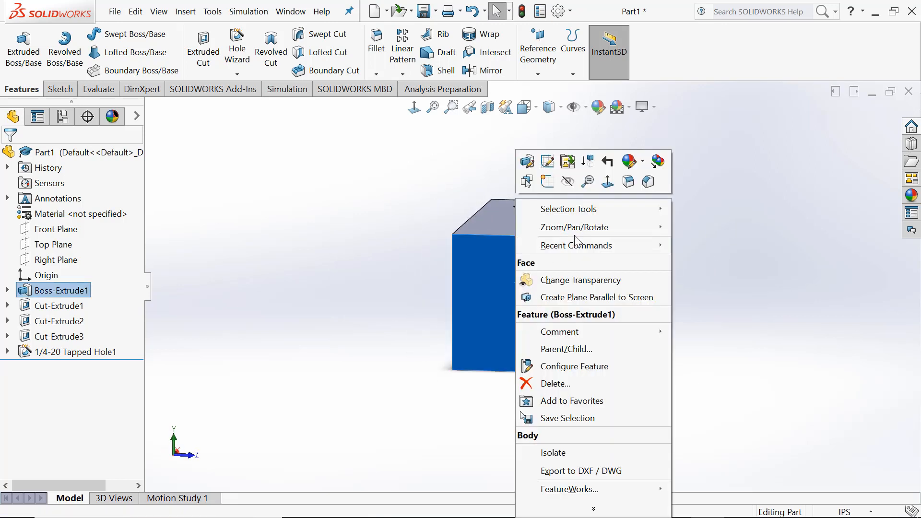
{"action": "left_click", "coordinate": [547, 181]}
{"action": "left_click", "coordinate": [414, 109]}
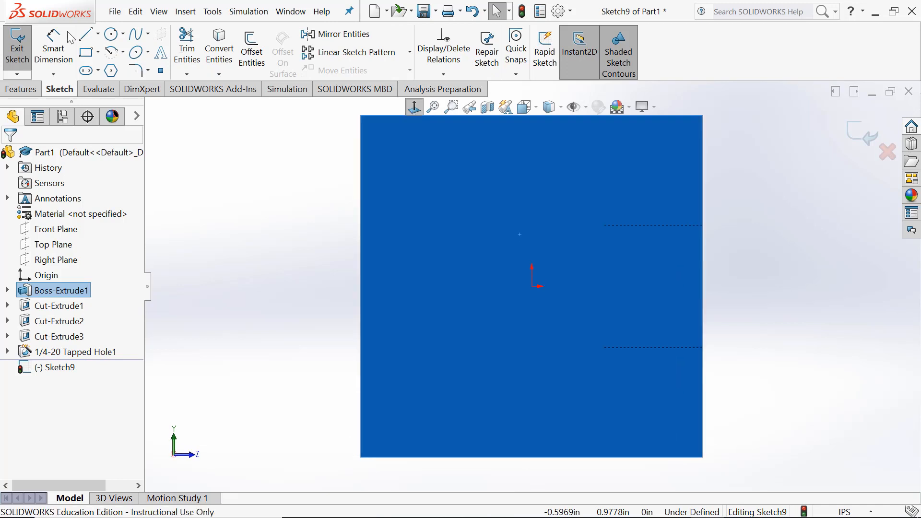
Sketch a closed contour from two sloped lines joined by a horizontal line, closed along the face's side and top edges, first slope about 0.398 in
{"action": "left_click", "coordinate": [360, 360]}
{"action": "left_click", "coordinate": [443, 184]}
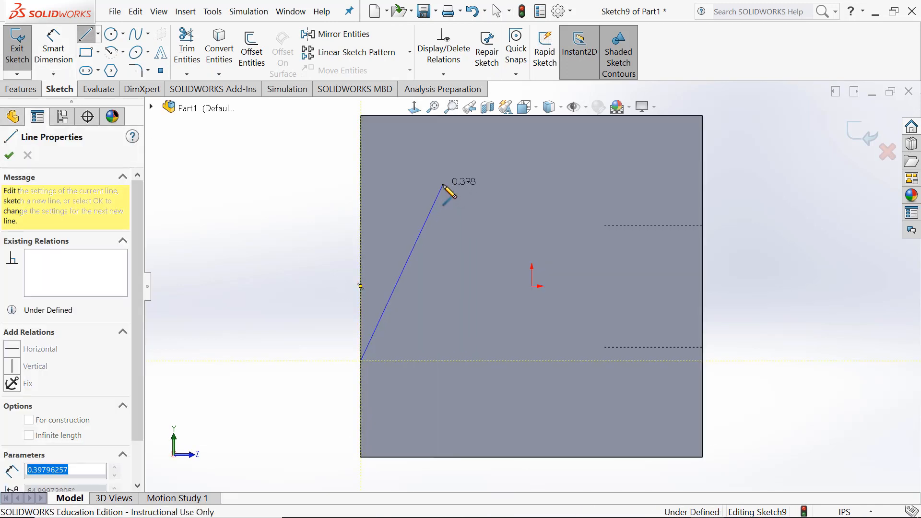
{"action": "left_click", "coordinate": [611, 184]}
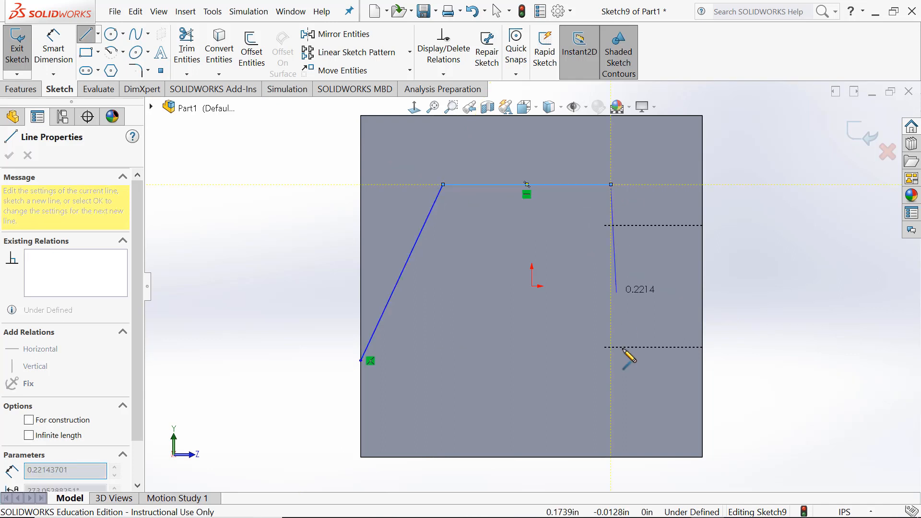
{"action": "left_click", "coordinate": [703, 381]}
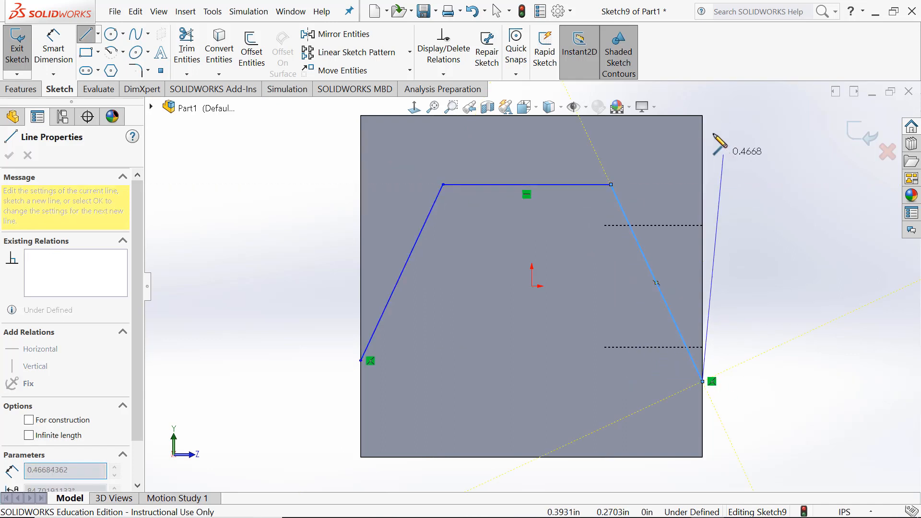
{"action": "left_click", "coordinate": [703, 115]}
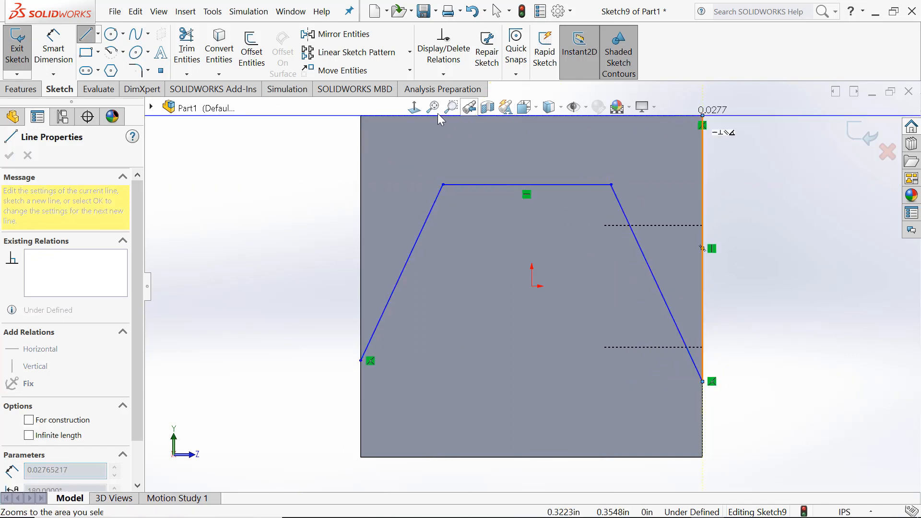
{"action": "left_click", "coordinate": [361, 115]}
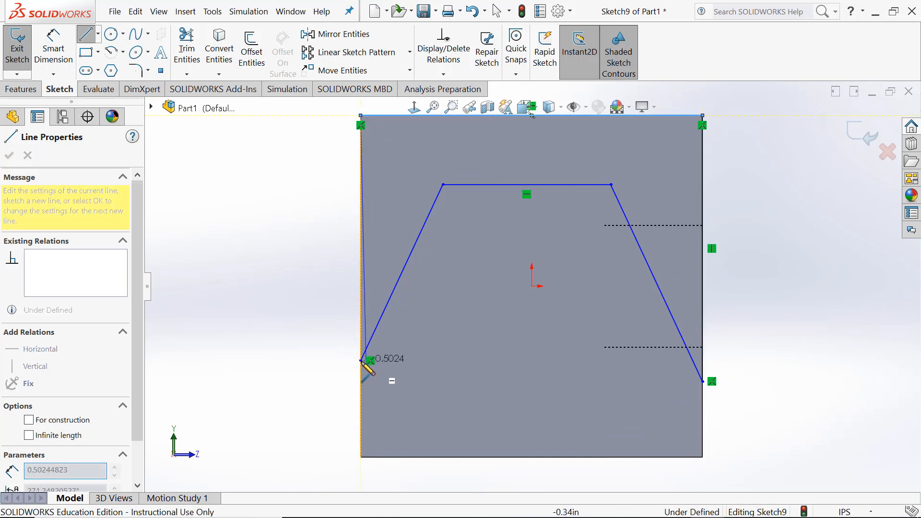
{"action": "left_click", "coordinate": [361, 361]}
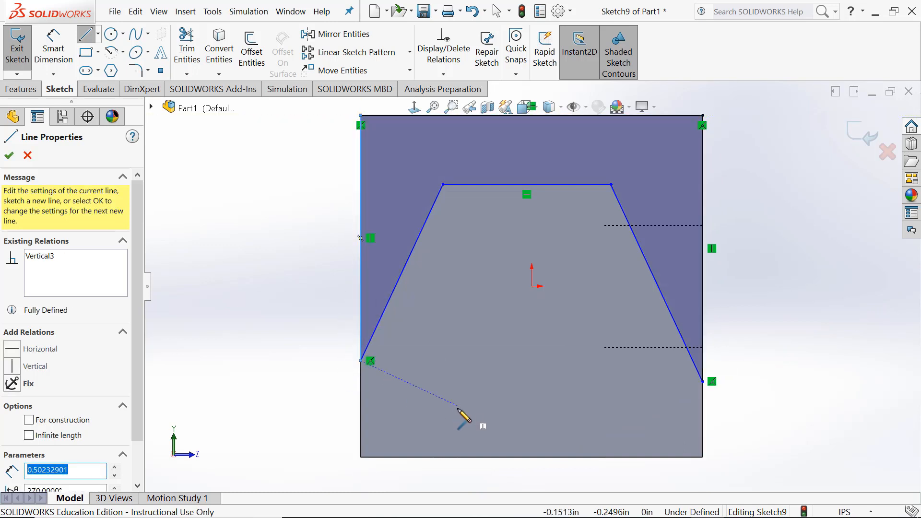
{"action": "key", "text": "Escape"}
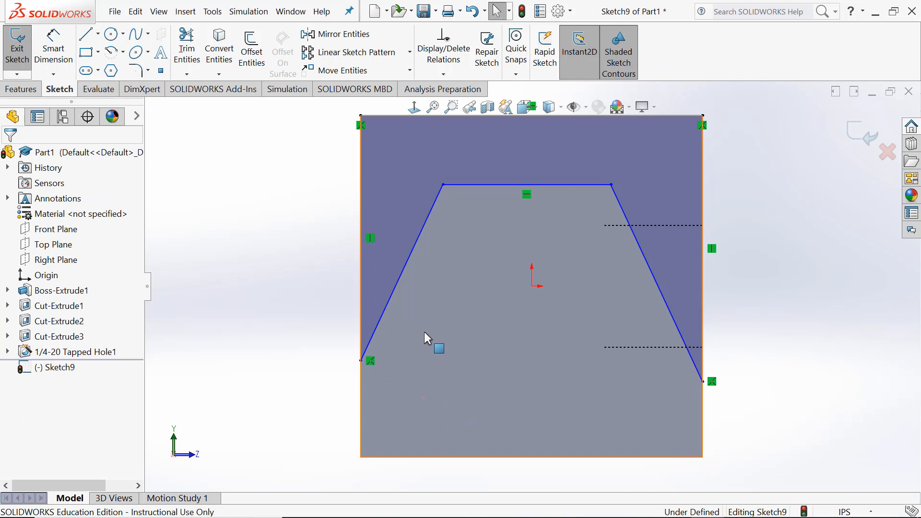
Make the two sloped lines of the contour equal in length
{"action": "left_click", "coordinate": [403, 272]}
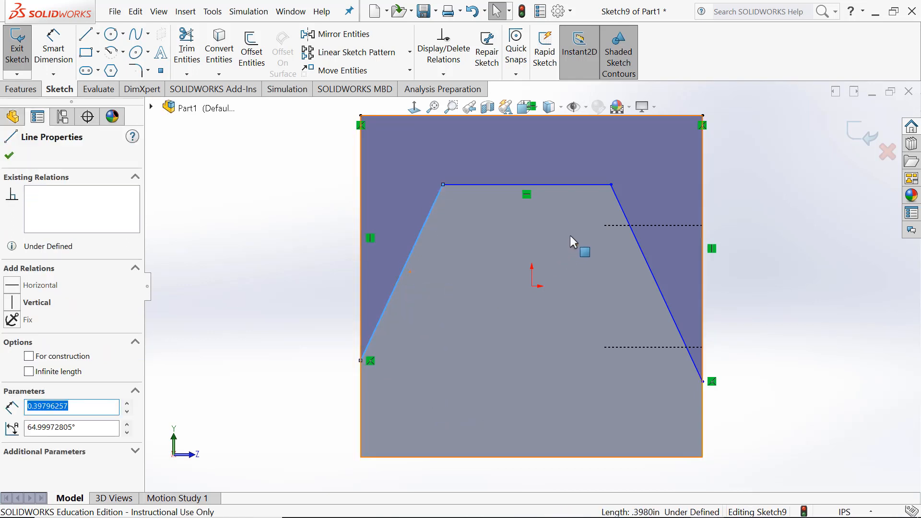
{"action": "left_click", "coordinate": [640, 253], "text": "ctrl"}
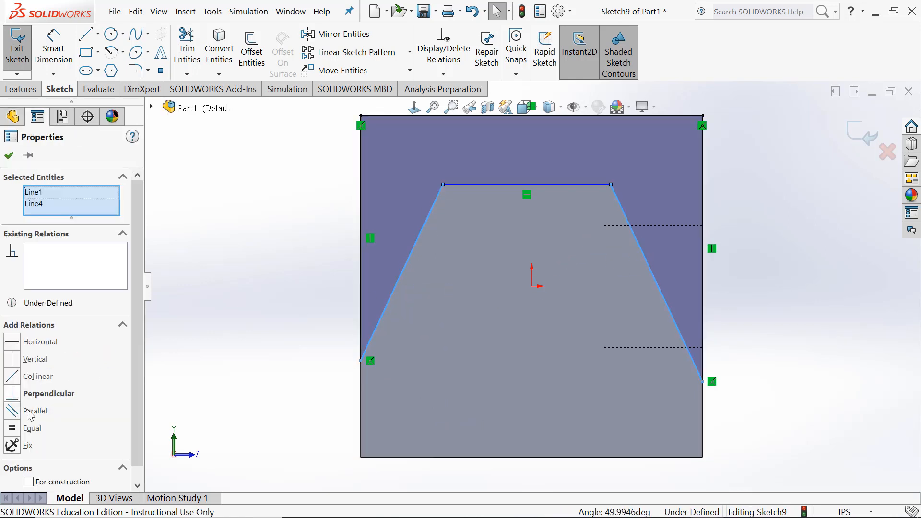
{"action": "left_click", "coordinate": [20, 428]}
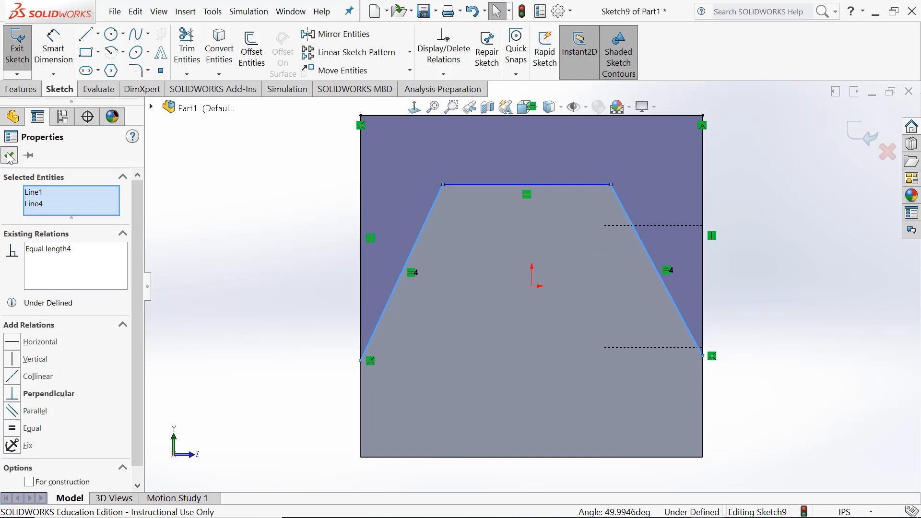
{"action": "left_click", "coordinate": [9, 155]}
Align the lower endpoints of the two sloped lines with a Horizontal relation
{"action": "left_click", "coordinate": [361, 360]}
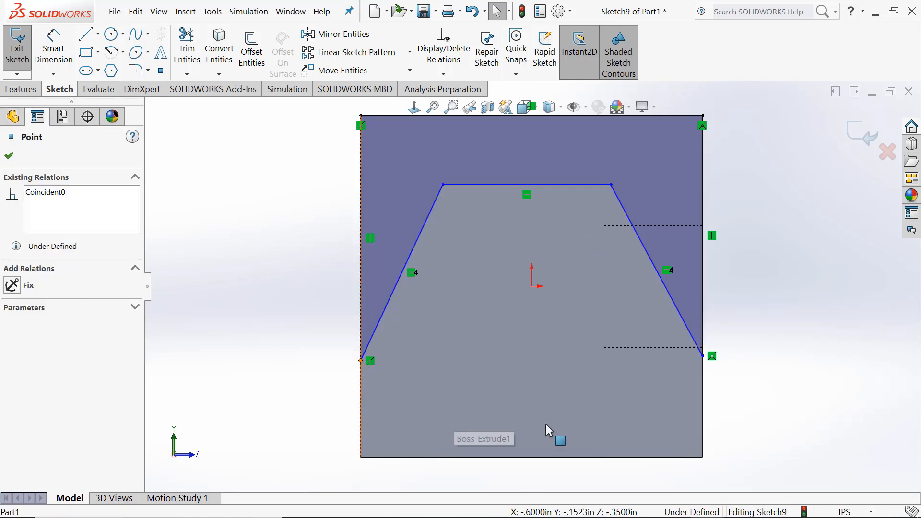
{"action": "left_click", "coordinate": [702, 357]}
{"action": "left_click", "coordinate": [702, 357], "text": "ctrl"}
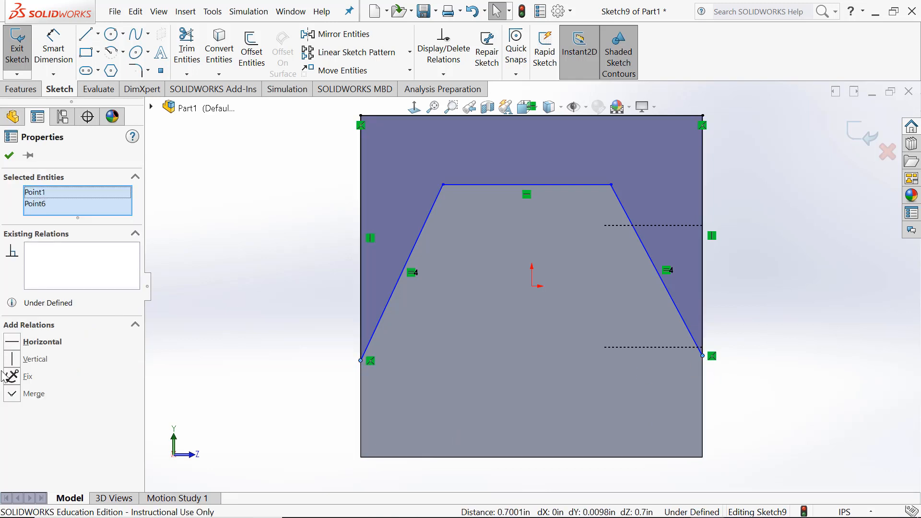
{"action": "left_click", "coordinate": [16, 342]}
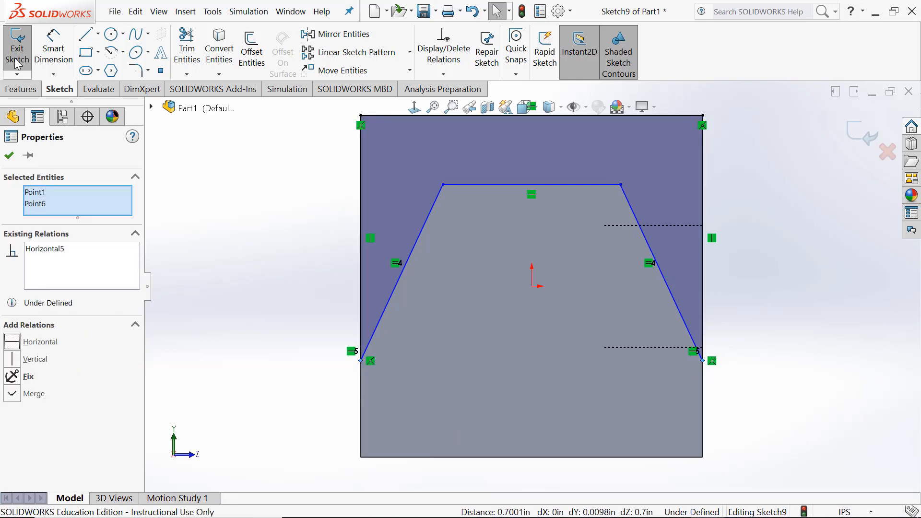
{"action": "left_click", "coordinate": [53, 48]}
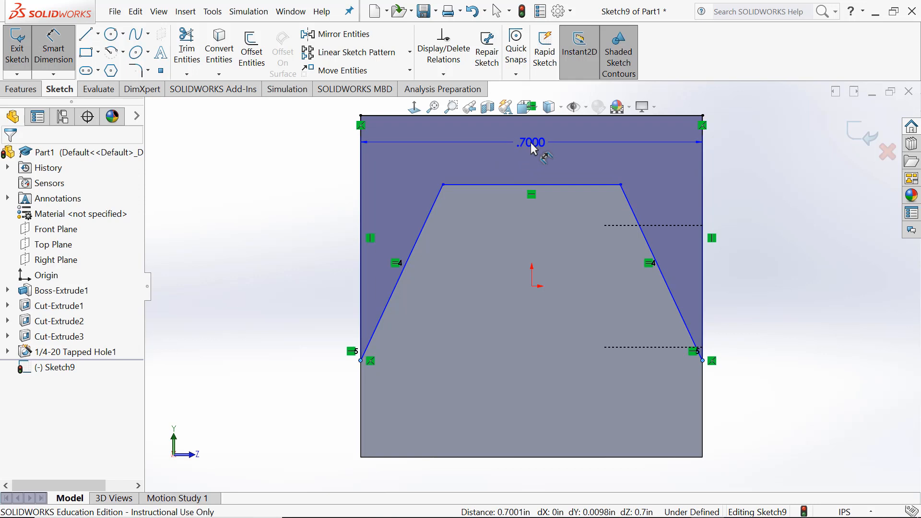
{"action": "key", "text": "Escape"}
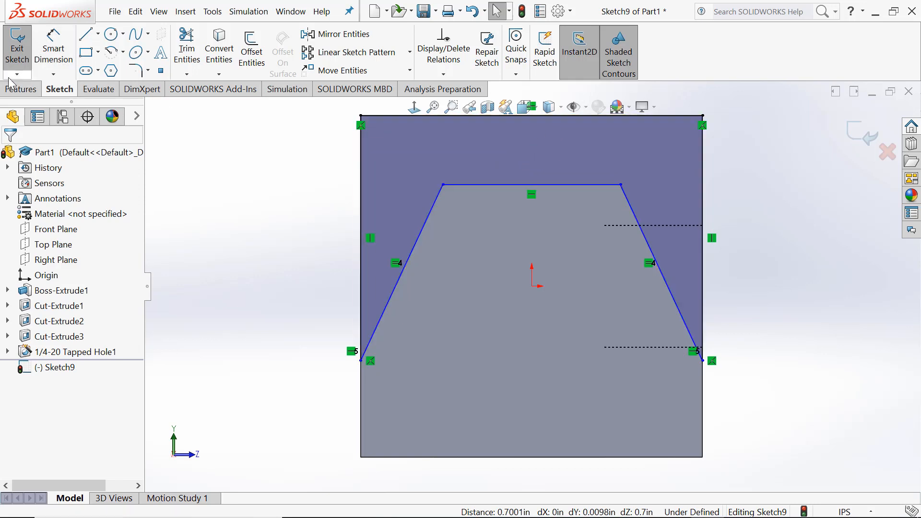
{"action": "left_click", "coordinate": [629, 107]}
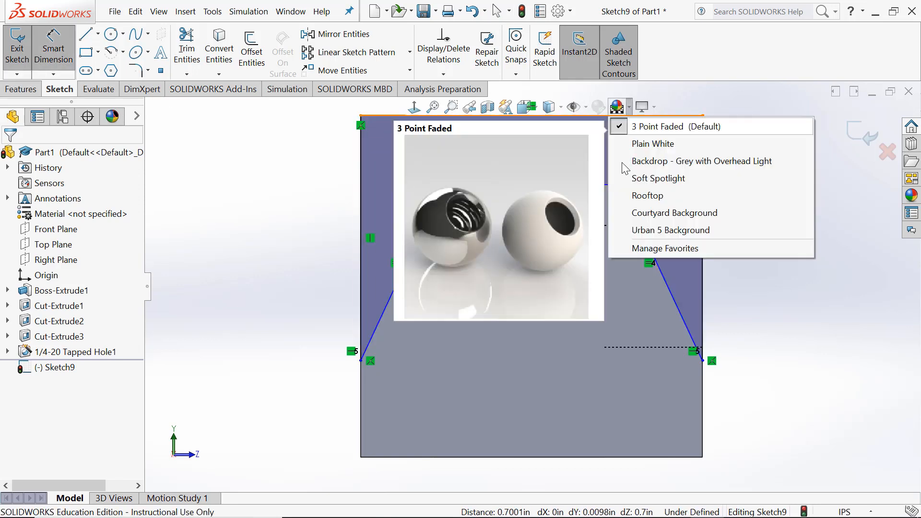
{"action": "key", "text": "Escape"}
{"action": "key", "text": "Escape"}
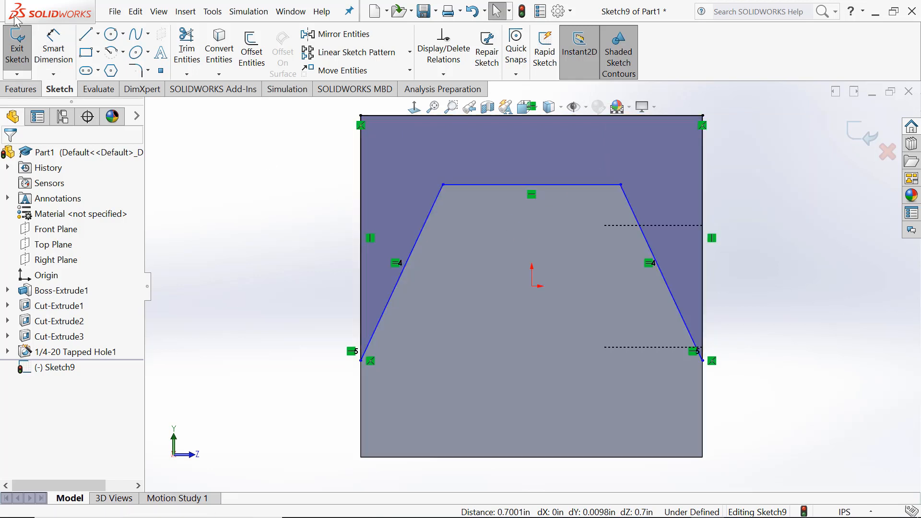
Dimension the inner horizontal line at 0.6 in above the block's bottom edge
{"action": "left_click", "coordinate": [68, 62]}
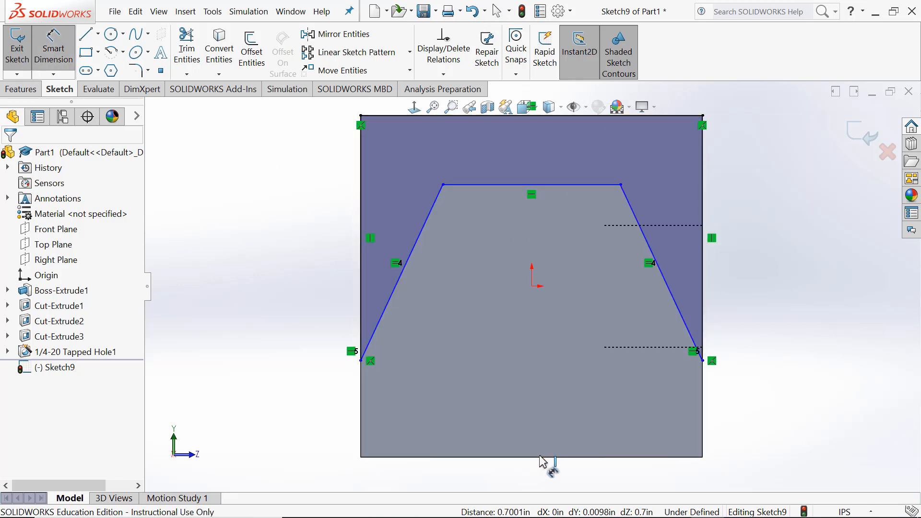
{"action": "left_click", "coordinate": [552, 458]}
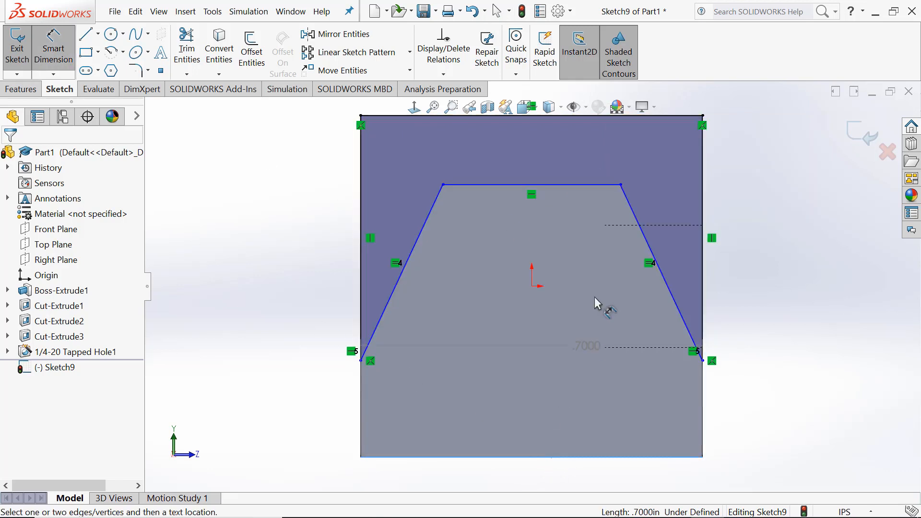
{"action": "left_click", "coordinate": [578, 185]}
{"action": "left_click", "coordinate": [808, 305]}
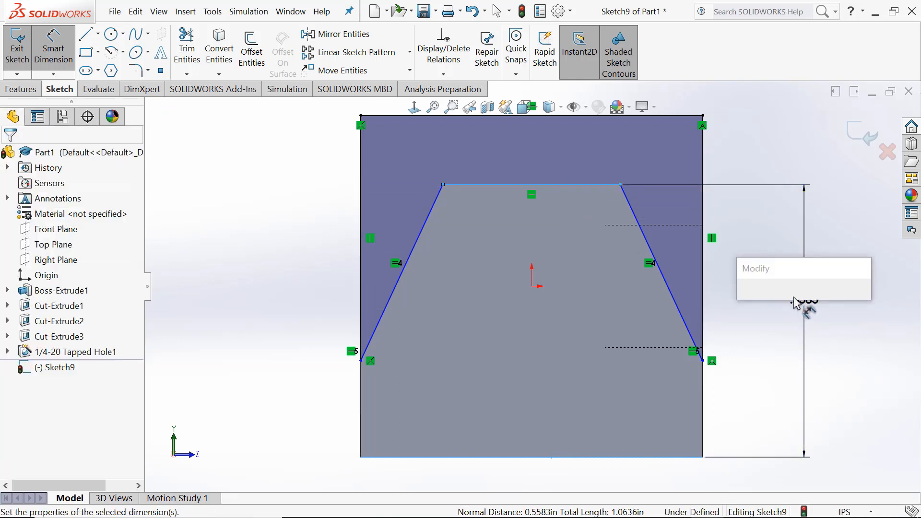
{"action": "type", "text": ".6"}
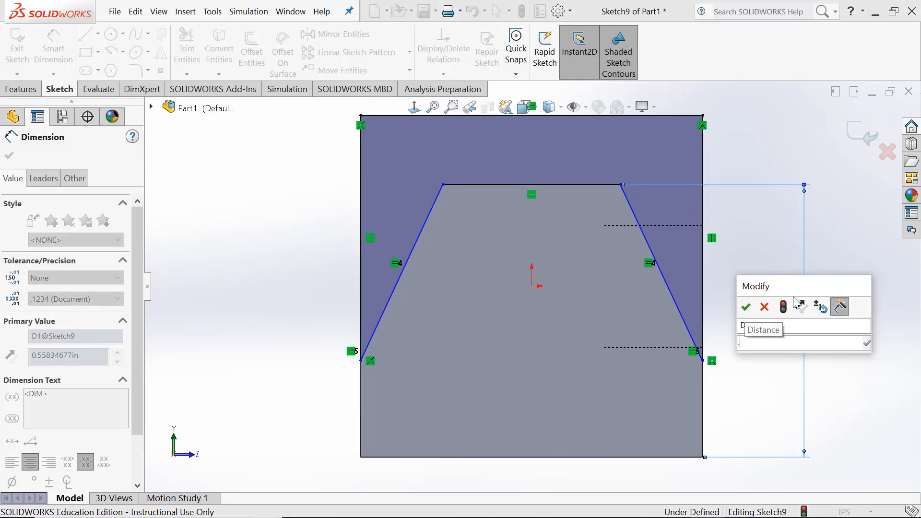
{"action": "left_click", "coordinate": [746, 307]}
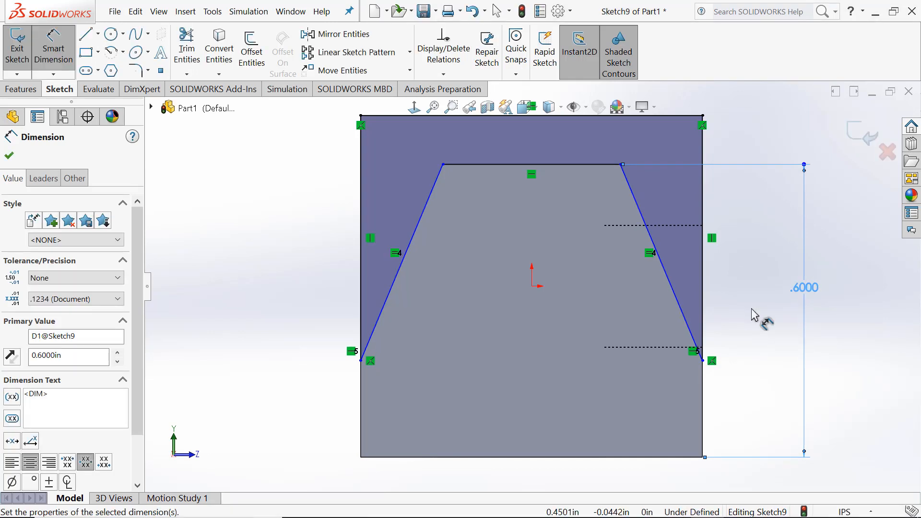
Dimension the inner horizontal line's length as 0.375 in and close the dimension command
{"action": "left_click", "coordinate": [480, 164]}
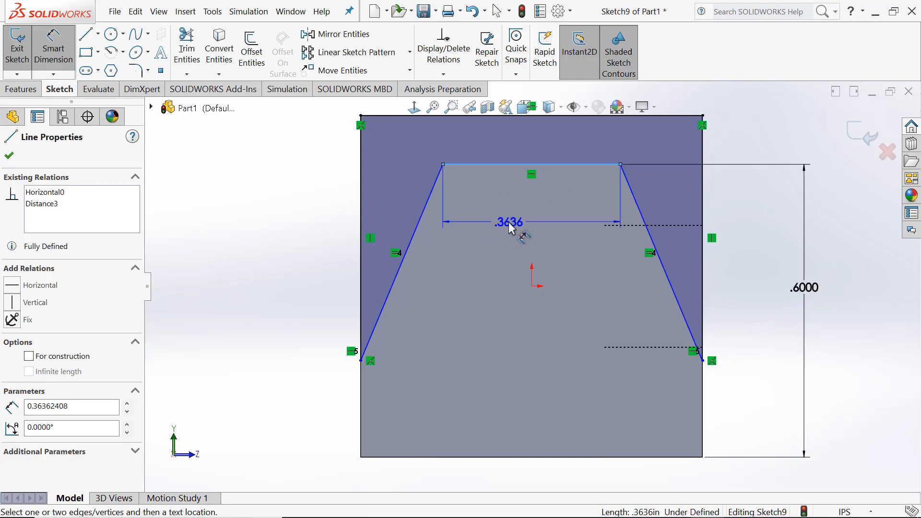
{"action": "left_click", "coordinate": [503, 221]}
{"action": "type", "text": "."}
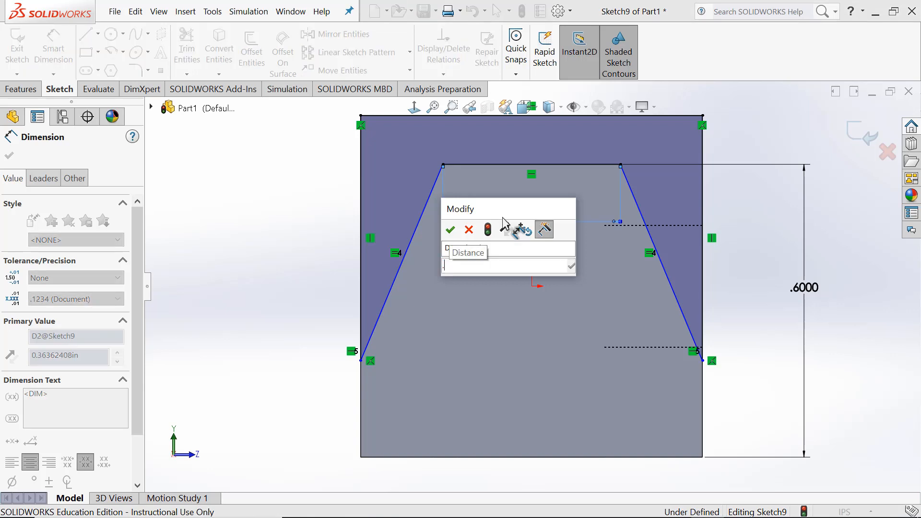
{"action": "type", "text": "375"}
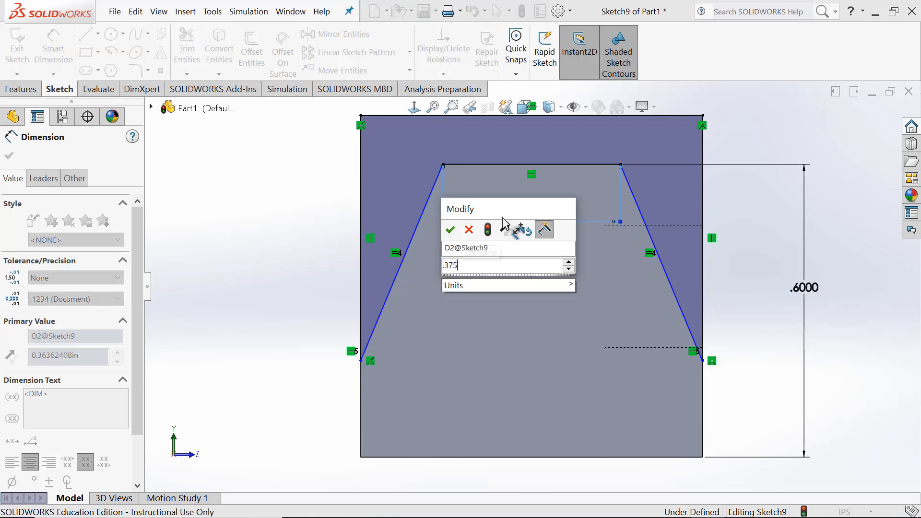
{"action": "left_click", "coordinate": [454, 230]}
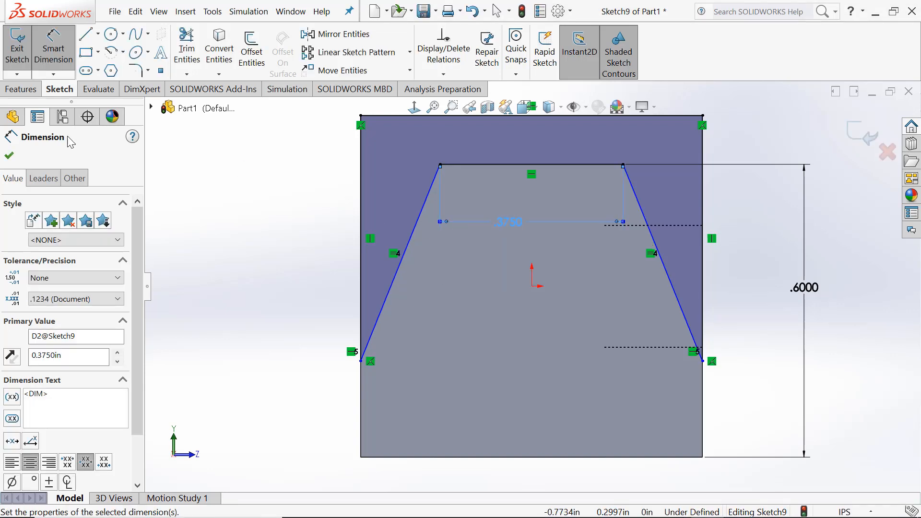
{"action": "left_click", "coordinate": [11, 157]}
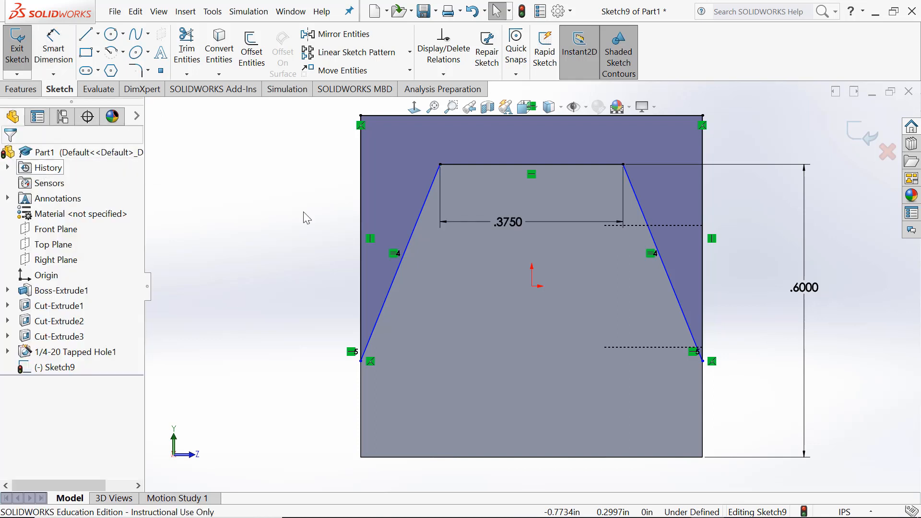
Dimension the lower endpoint of the sloped line at 0.16 in above the block's bottom edge and close the dimension command
{"action": "left_click_drag", "start_coordinate": [623, 163], "coordinate": [691, 220]}
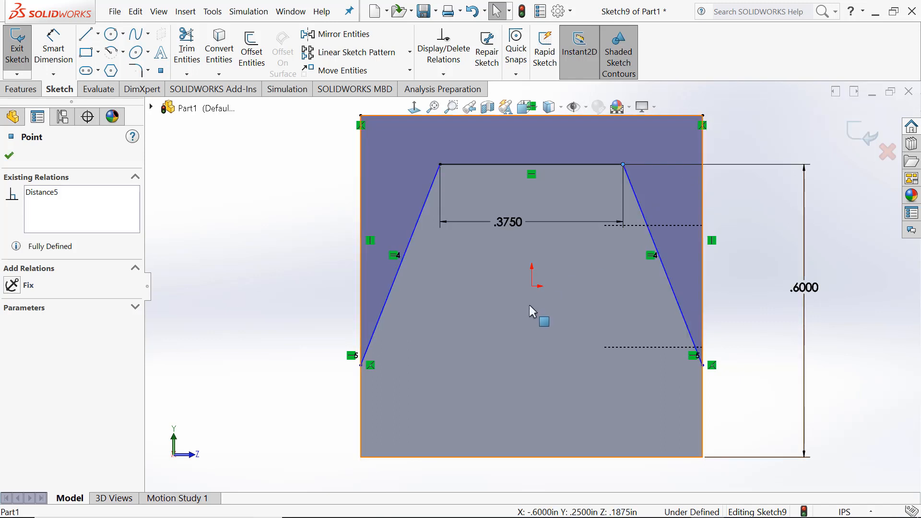
{"action": "left_click", "coordinate": [52, 51]}
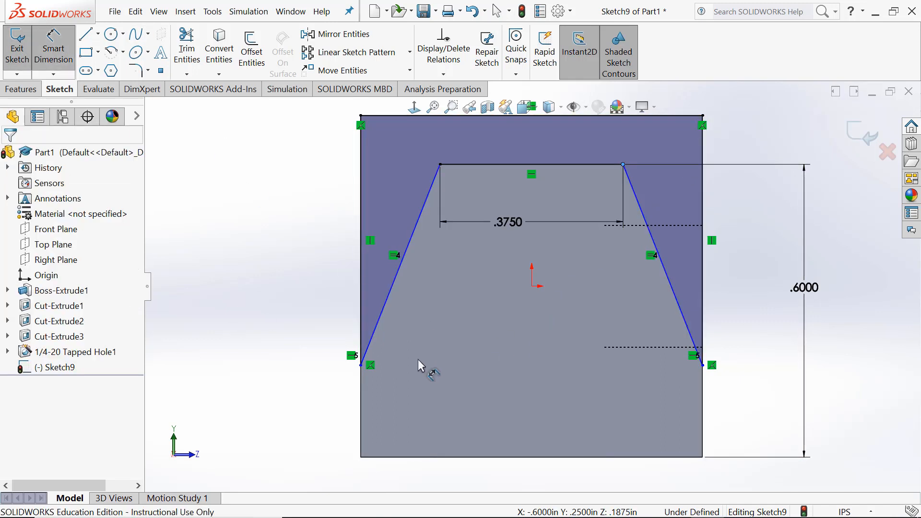
{"action": "left_click", "coordinate": [398, 458]}
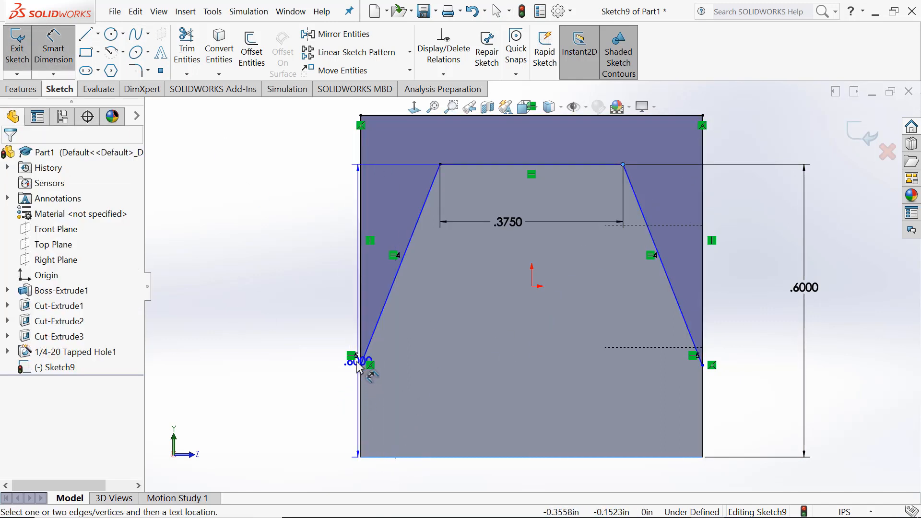
{"action": "key", "text": "Escape"}
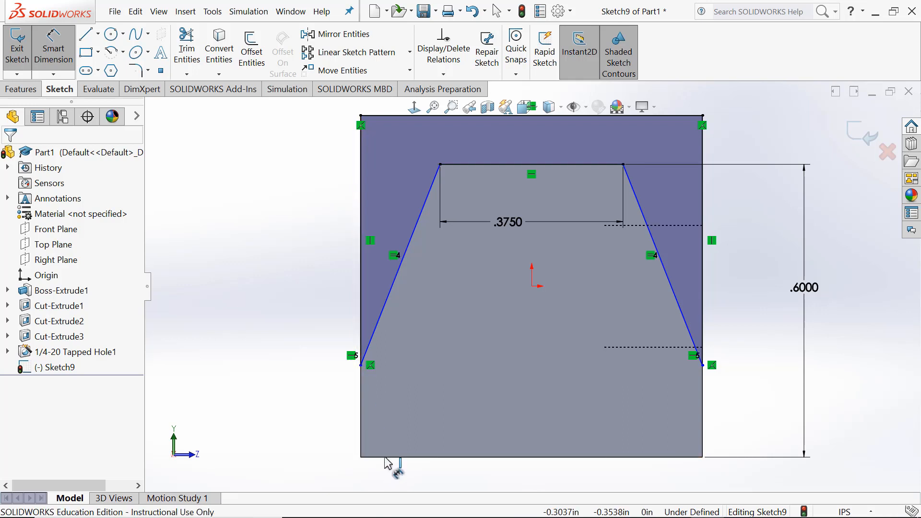
{"action": "left_click", "coordinate": [384, 457]}
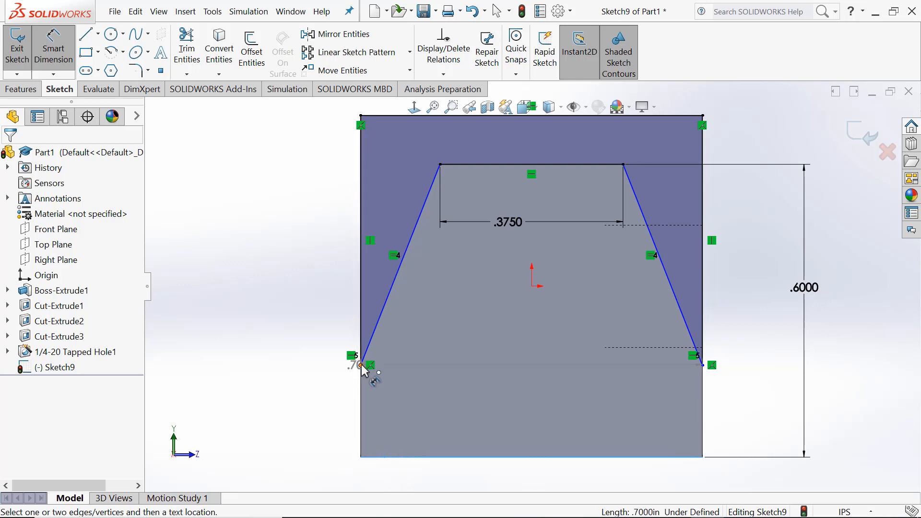
{"action": "left_click", "coordinate": [361, 366]}
{"action": "left_click", "coordinate": [309, 388]}
{"action": "type", "text": "."}
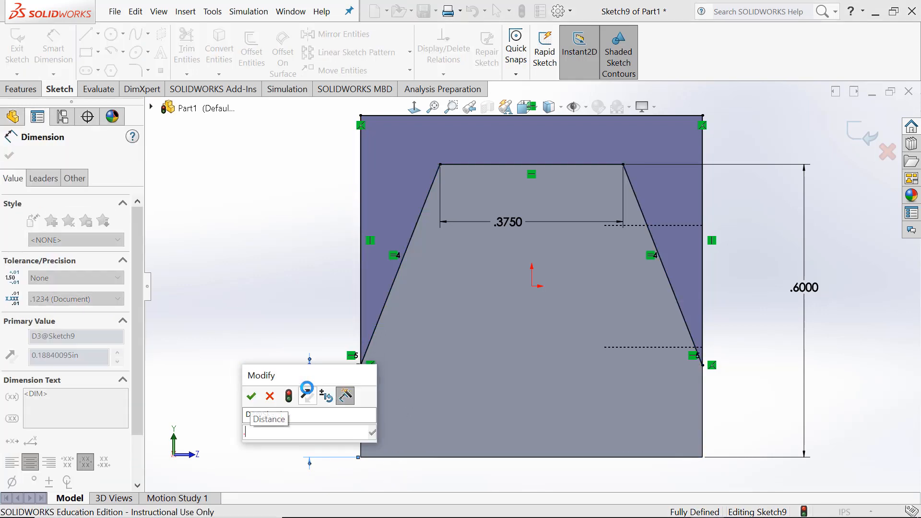
{"action": "type", "text": "16"}
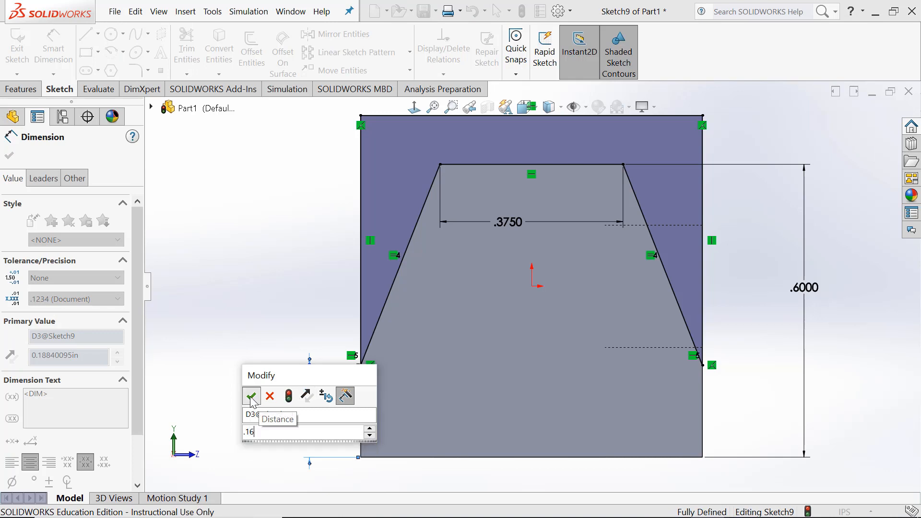
{"action": "left_click", "coordinate": [251, 397]}
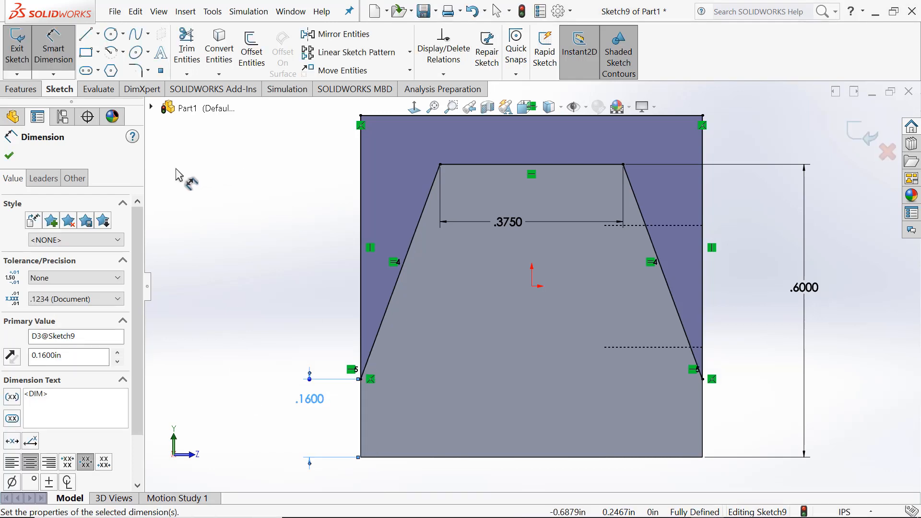
{"action": "left_click", "coordinate": [8, 155]}
Exit the sketch and cut the closed end-face contour Blind 0.5 in into the block with Extruded Cut
{"action": "left_click", "coordinate": [858, 141]}
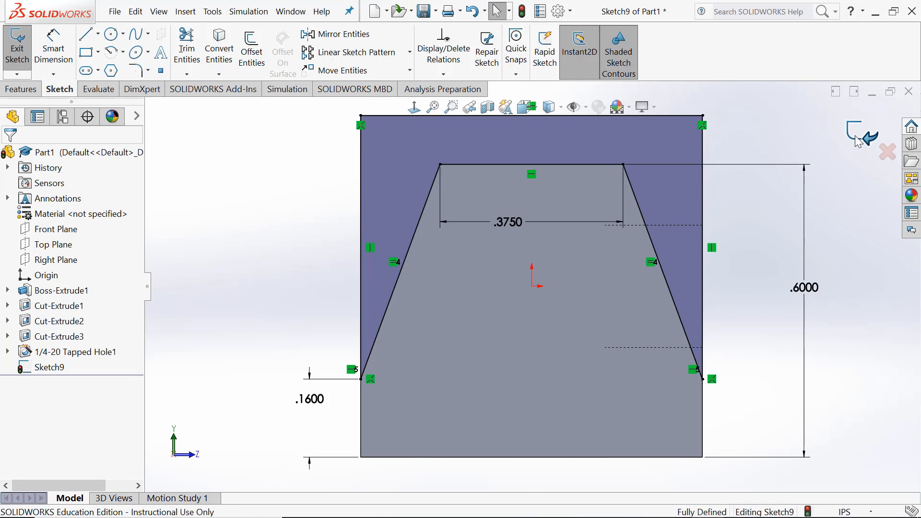
{"action": "middle_click_drag", "start_coordinate": [274, 247], "coordinate": [318, 270]}
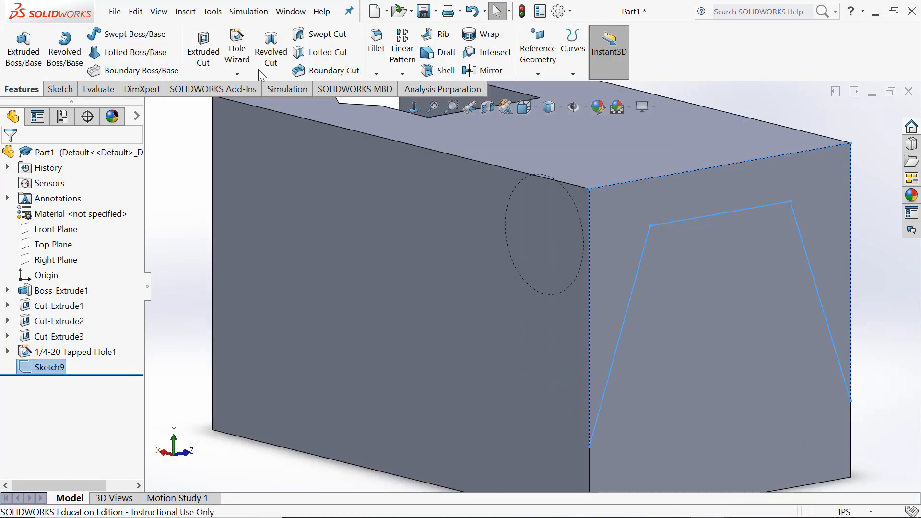
{"action": "left_click", "coordinate": [203, 53]}
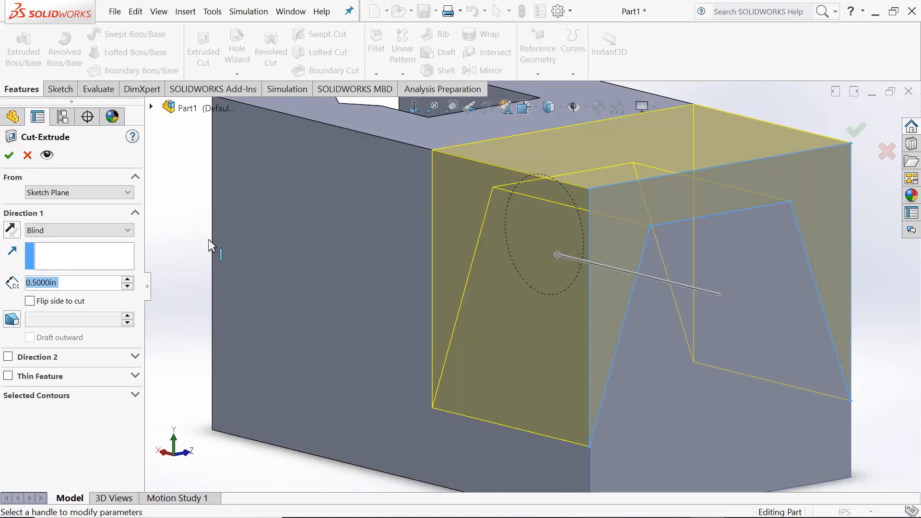
{"action": "left_click", "coordinate": [8, 155]}
{"action": "scroll", "coordinate": [397, 277], "scroll_direction": "up", "scroll_amount": 3}
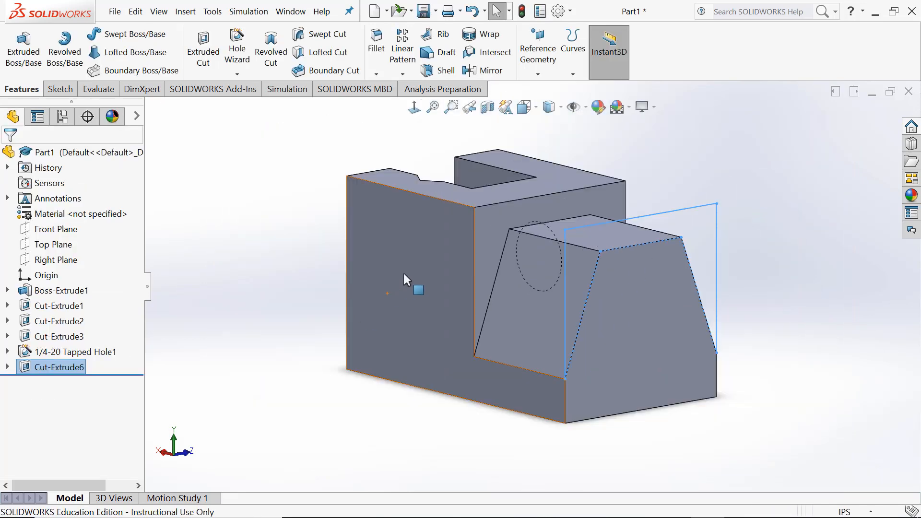
{"action": "left_click", "coordinate": [822, 276]}
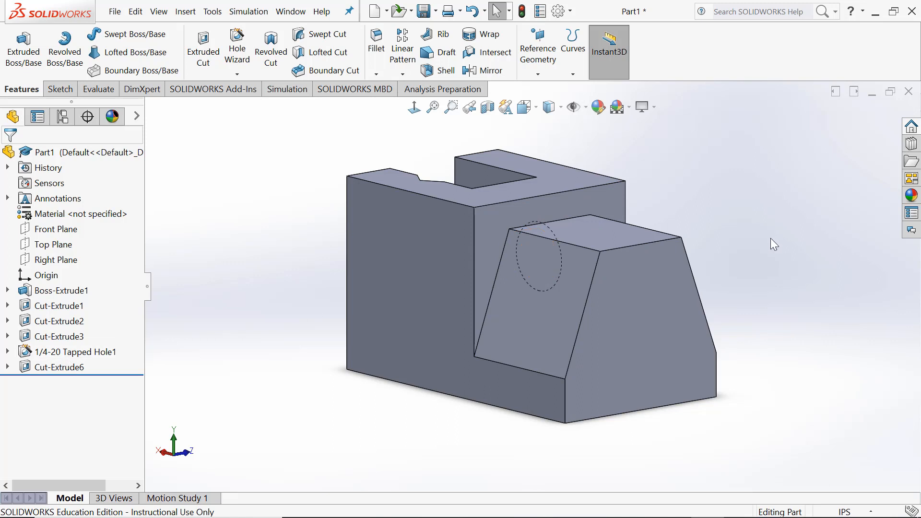
{"action": "middle_click_drag", "start_coordinate": [756, 225], "coordinate": [645, 205]}
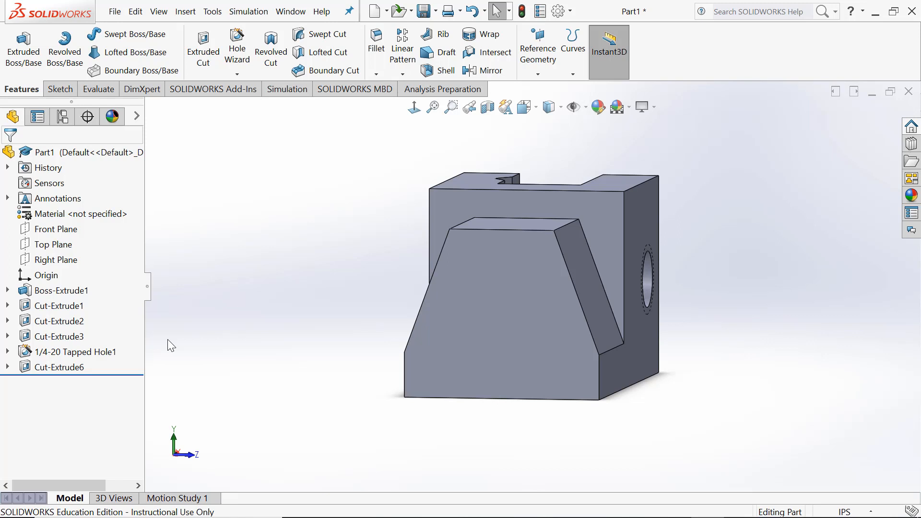
{"action": "left_click", "coordinate": [595, 213]}
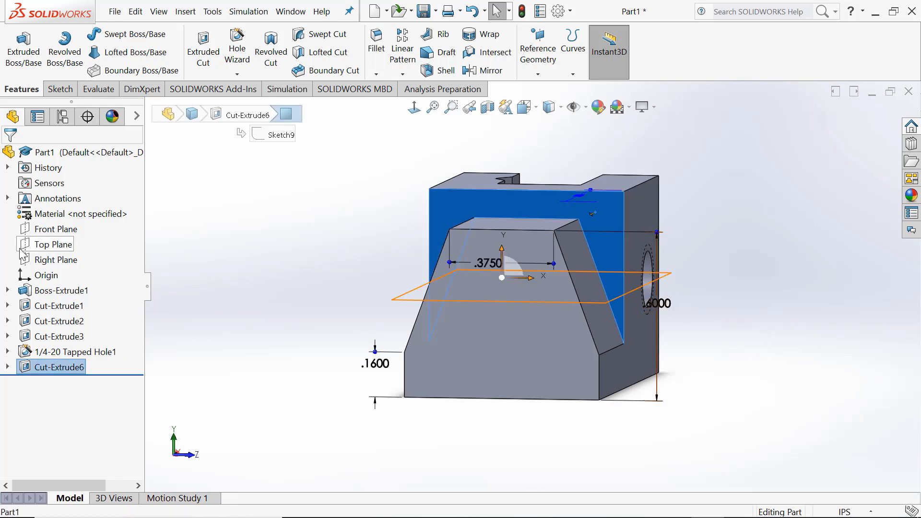
{"action": "left_click", "coordinate": [310, 286]}
{"action": "middle_click_drag", "start_coordinate": [282, 292], "coordinate": [298, 291]}
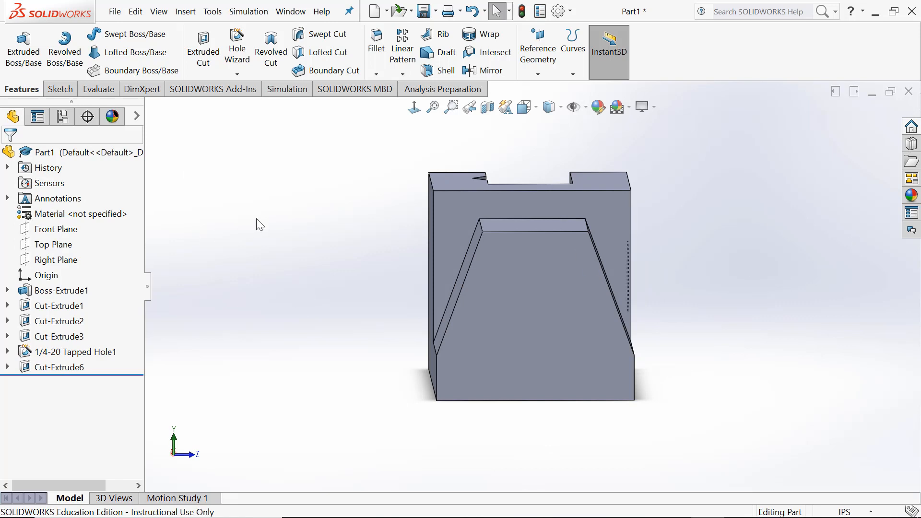
{"action": "middle_click_drag", "start_coordinate": [260, 225], "coordinate": [299, 263]}
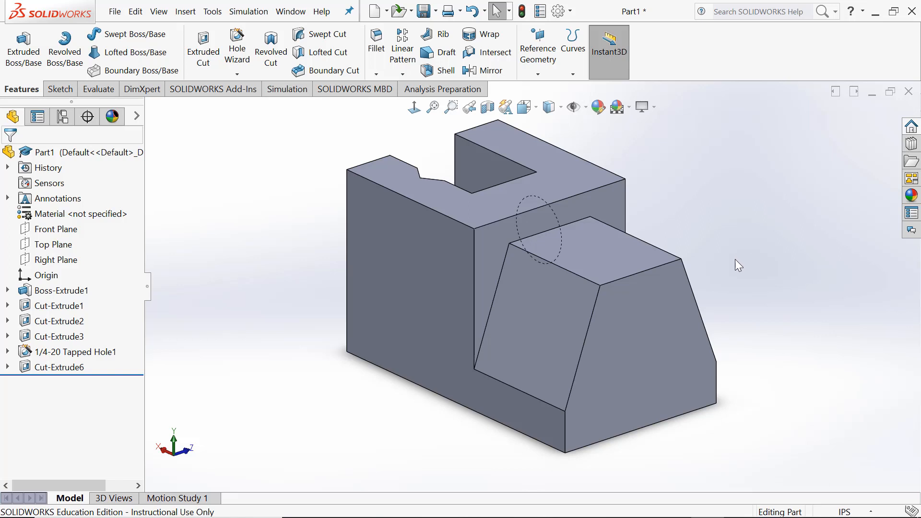
Sketch a corner rectangle on the block's side face, from the step's inner corner to the tapered end's upper edge, about 0.2 in short of the end
{"action": "key", "text": "z"}
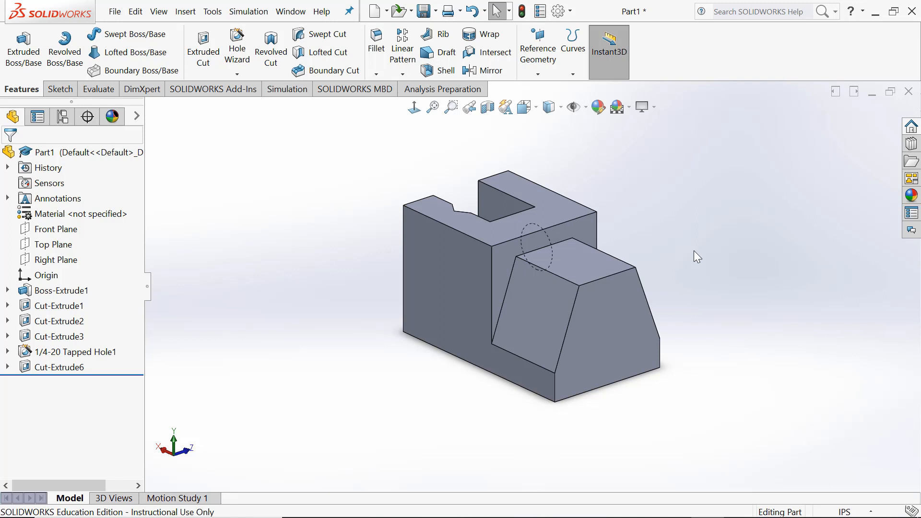
{"action": "right_click", "coordinate": [459, 271]}
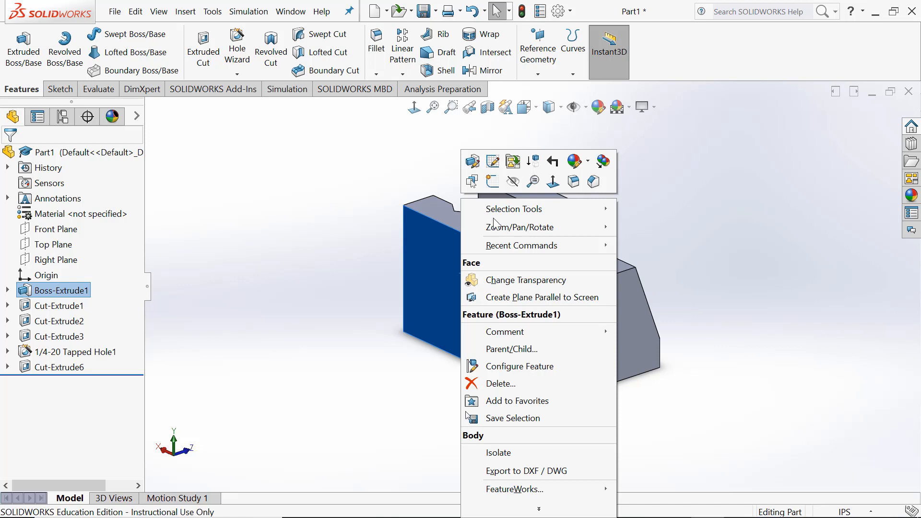
{"action": "left_click", "coordinate": [493, 181]}
{"action": "left_click", "coordinate": [414, 107]}
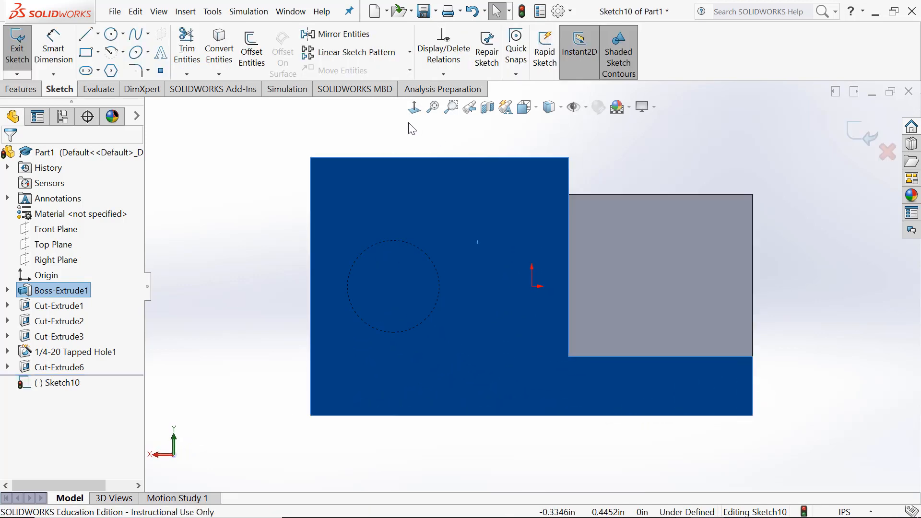
{"action": "left_click", "coordinate": [85, 52]}
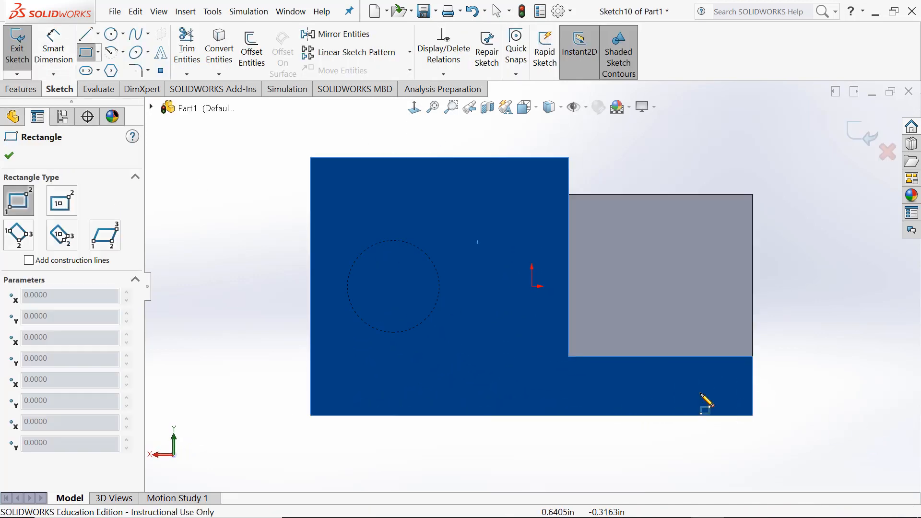
{"action": "left_click", "coordinate": [568, 356]}
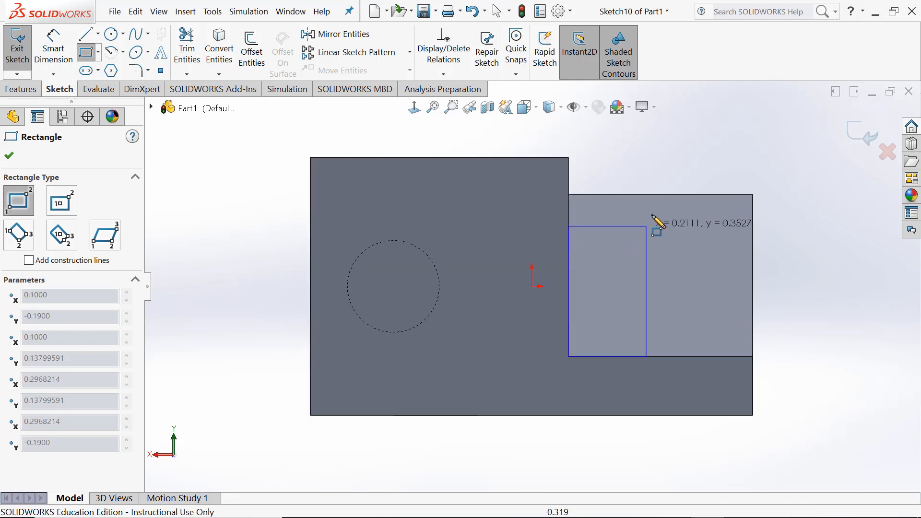
{"action": "left_click", "coordinate": [679, 195]}
{"action": "key", "text": "Escape"}
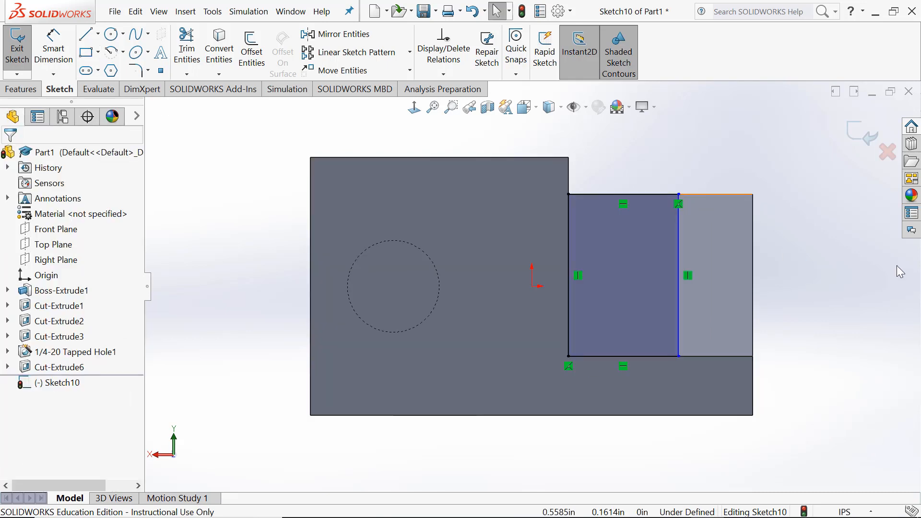
Dimension the rectangle's outer vertical line at 0.2 in from the block's end edge and exit the sketch
{"action": "mouse_move", "coordinate": [833, 311]}
{"action": "middle_mouse_down"}
{"action": "mouse_move", "coordinate": [743, 367]}
{"action": "mouse_move", "coordinate": [730, 388]}
{"action": "mouse_move", "coordinate": [788, 390]}
{"action": "mouse_move", "coordinate": [837, 356]}
{"action": "mouse_move", "coordinate": [836, 340]}
{"action": "middle_mouse_up"}
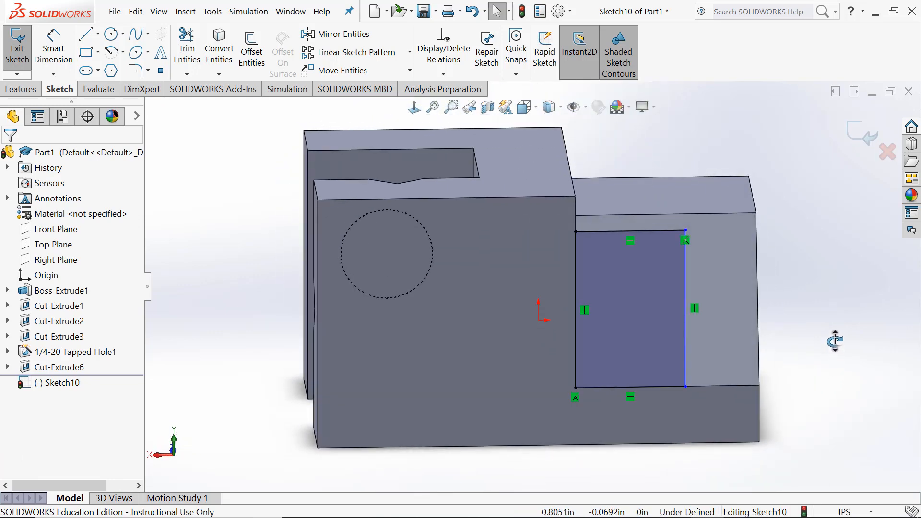
{"action": "scroll", "coordinate": [823, 350], "scroll_direction": "up", "scroll_amount": 1}
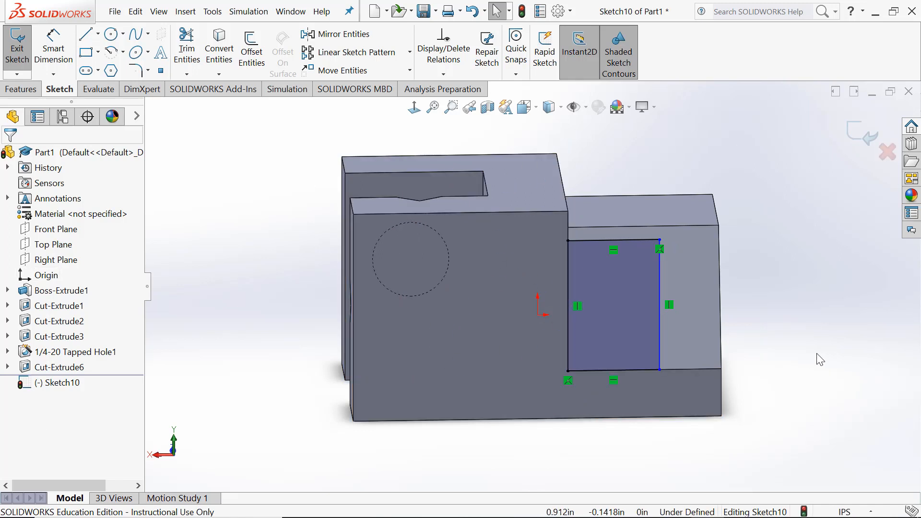
{"action": "middle_click_drag", "start_coordinate": [807, 362], "coordinate": [788, 313]}
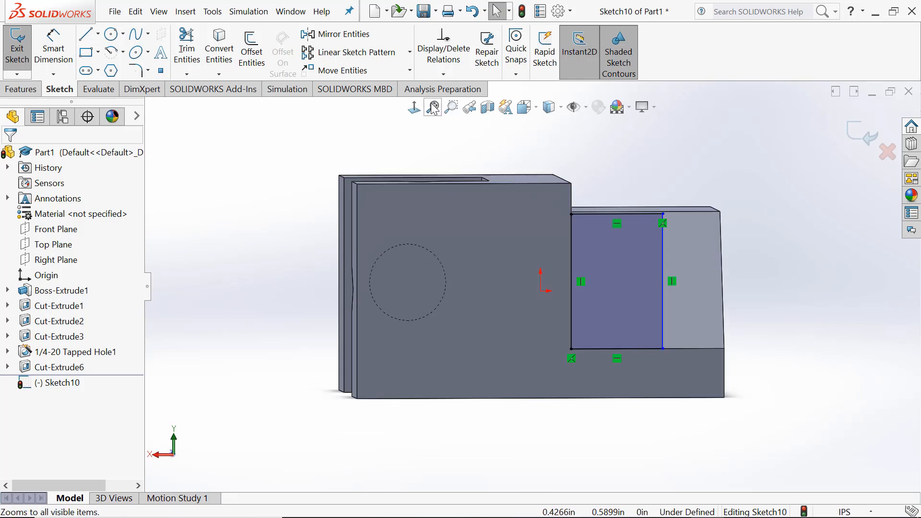
{"action": "left_click", "coordinate": [414, 110]}
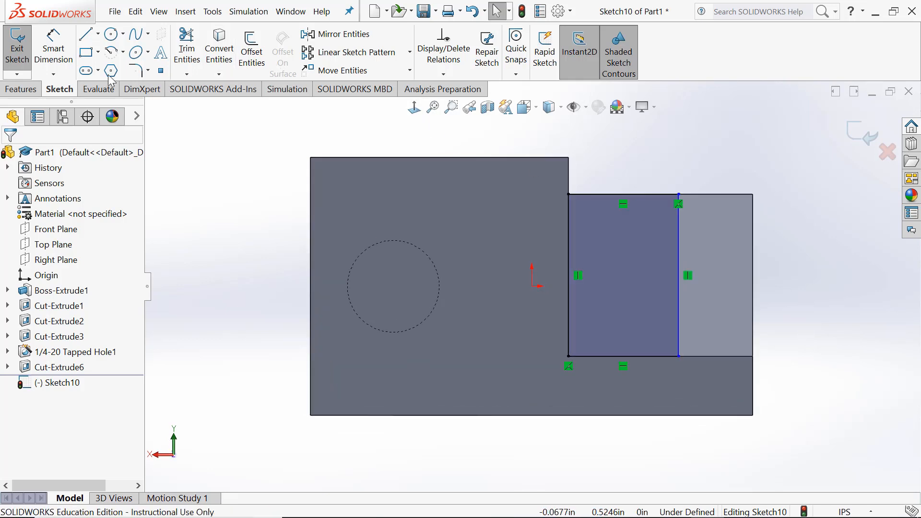
{"action": "left_click", "coordinate": [60, 63]}
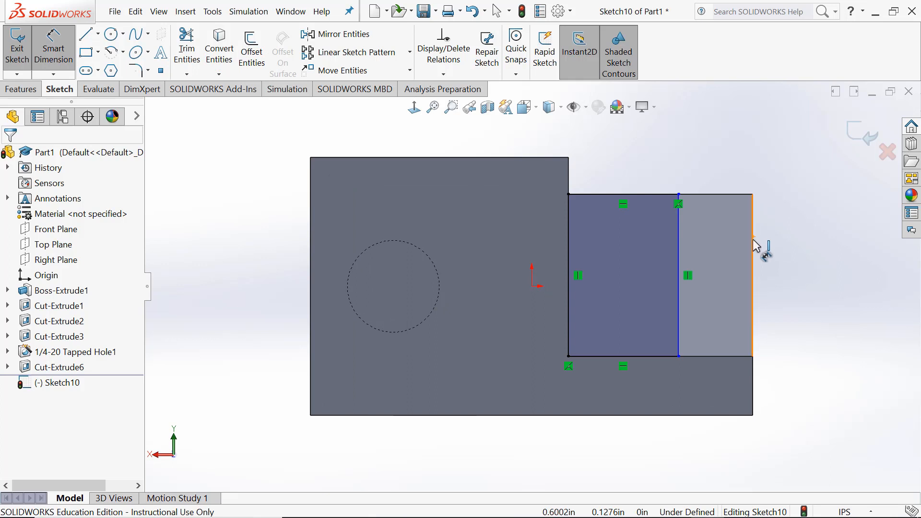
{"action": "left_click", "coordinate": [677, 245]}
{"action": "left_click", "coordinate": [708, 169]}
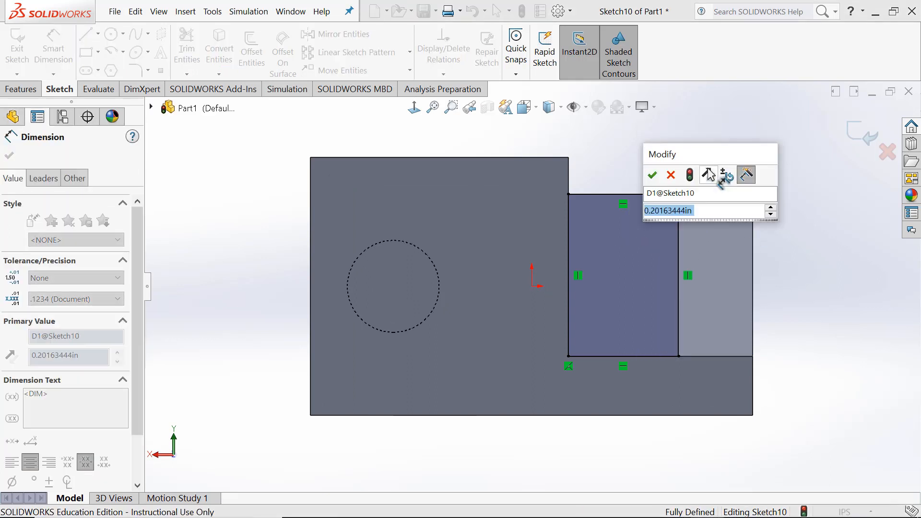
{"action": "type", "text": ".2"}
{"action": "left_click", "coordinate": [653, 177]}
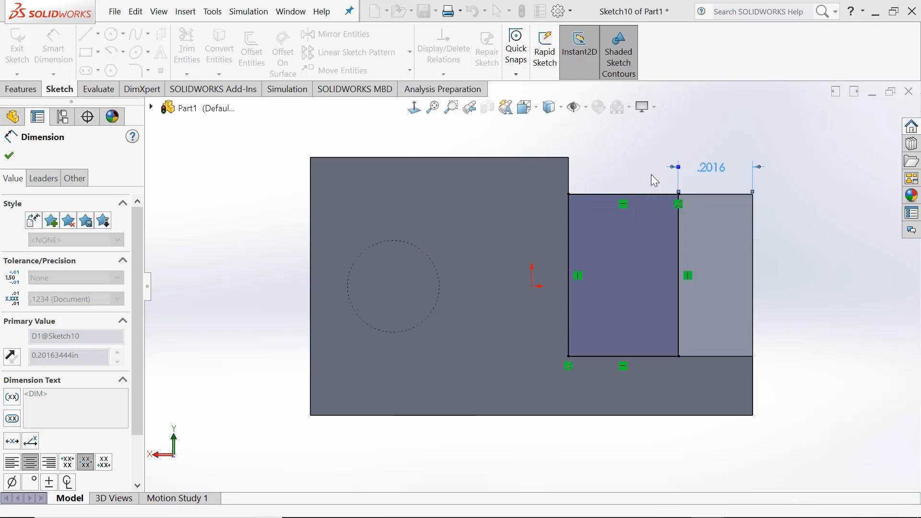
{"action": "left_click", "coordinate": [851, 128]}
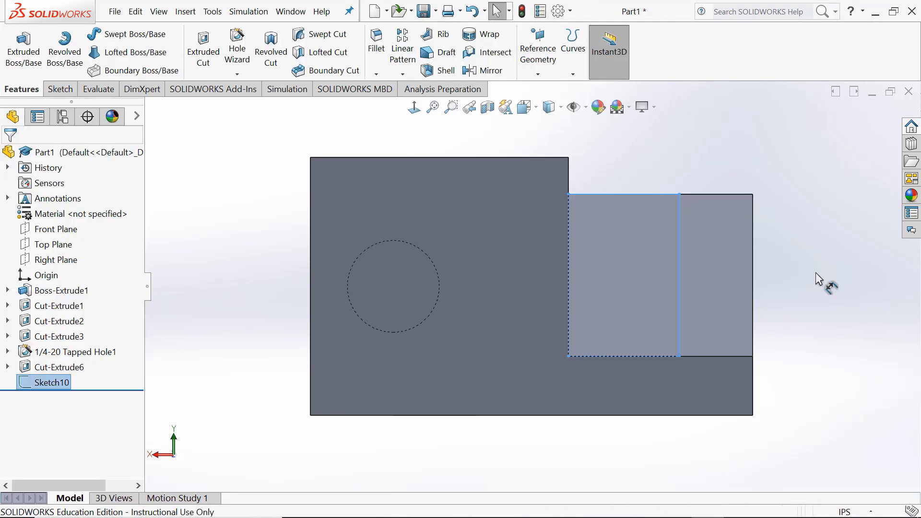
{"action": "middle_click_drag", "start_coordinate": [816, 273], "coordinate": [734, 336]}
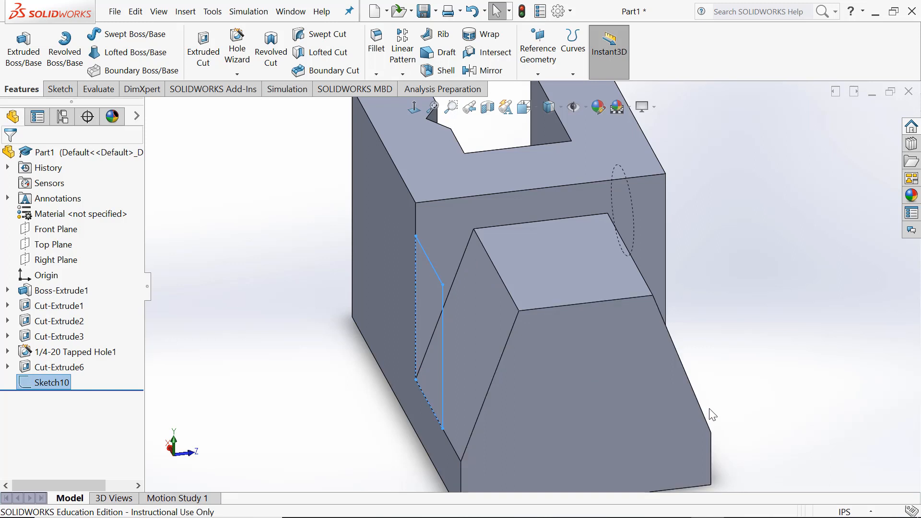
{"action": "middle_click_drag", "start_coordinate": [793, 383], "coordinate": [865, 353]}
{"action": "left_click", "coordinate": [417, 328]}
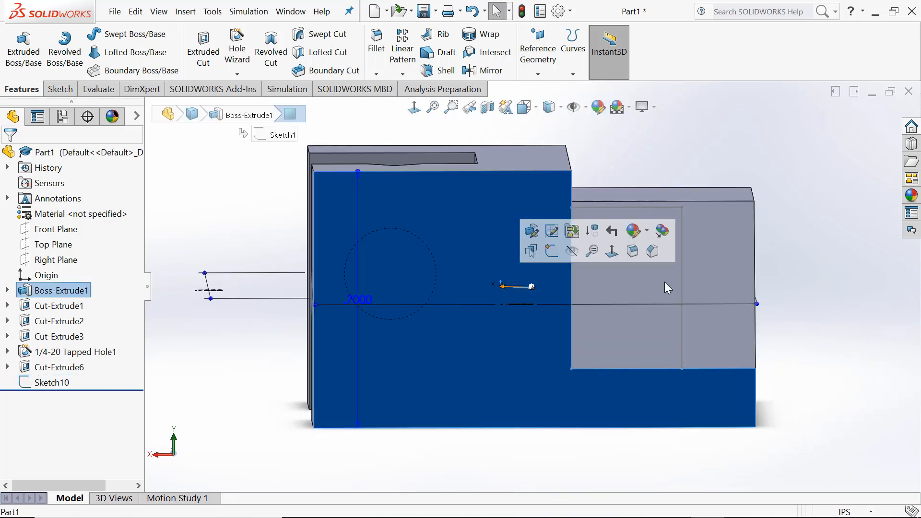
{"action": "left_click", "coordinate": [892, 306]}
{"action": "middle_click_drag", "start_coordinate": [892, 305], "coordinate": [783, 338]}
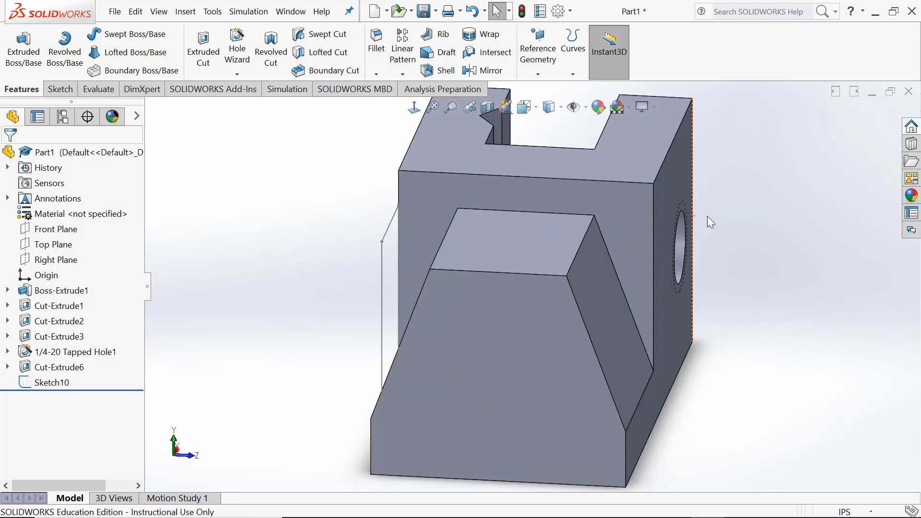
{"action": "middle_click_drag", "start_coordinate": [712, 309], "coordinate": [814, 290]}
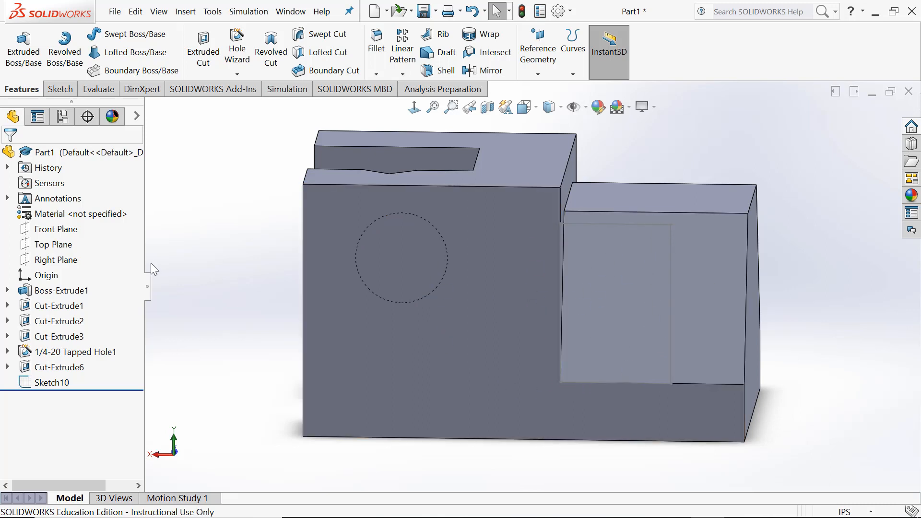
Cut the side-face rectangle sketch Through All across the tapered end with Extruded Cut
{"action": "left_click", "coordinate": [56, 383]}
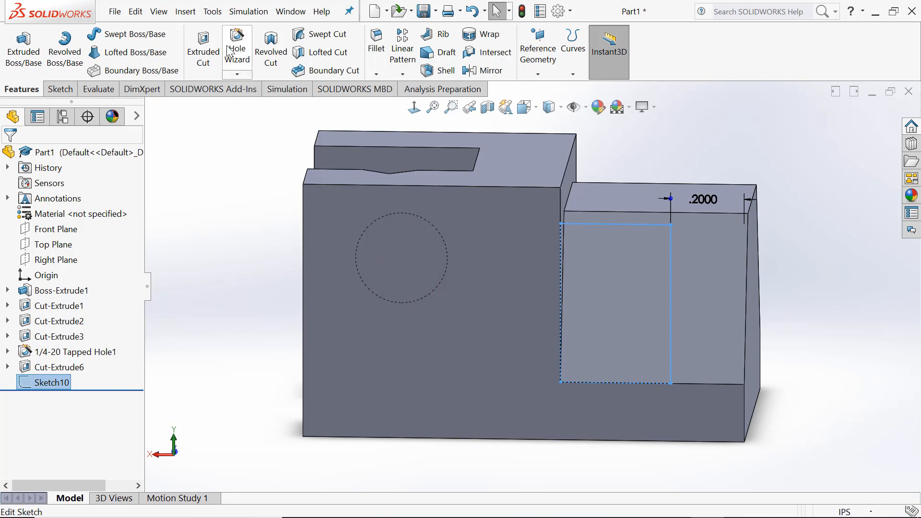
{"action": "left_click", "coordinate": [205, 53]}
{"action": "left_click", "coordinate": [96, 231]}
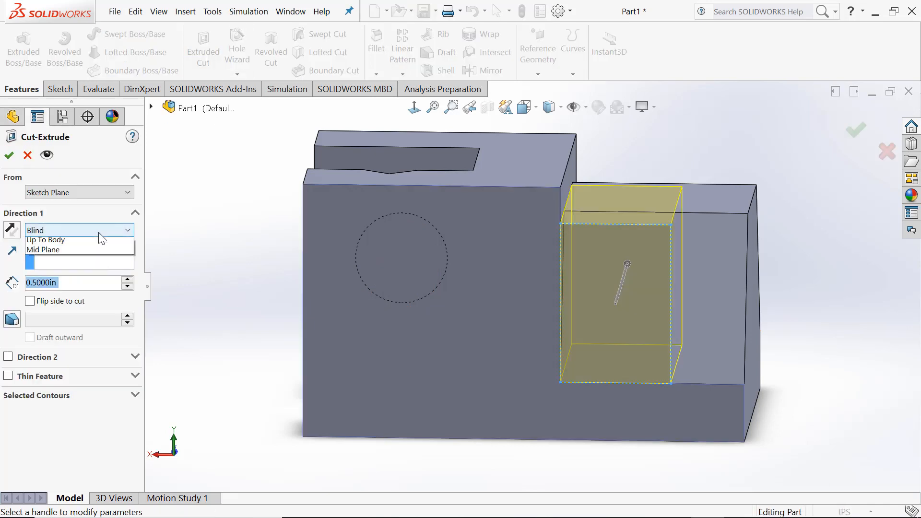
{"action": "left_click", "coordinate": [73, 252]}
{"action": "left_click", "coordinate": [9, 155]}
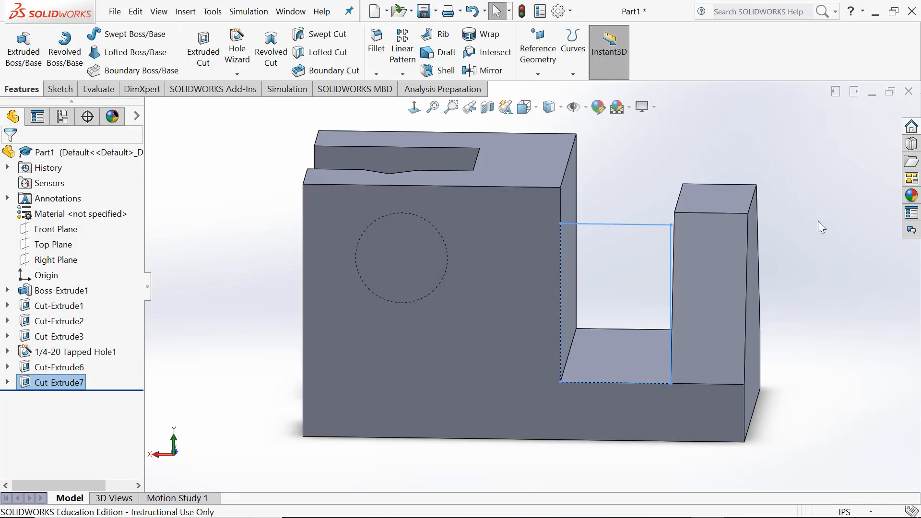
{"action": "left_click", "coordinate": [809, 231]}
{"action": "mouse_move", "coordinate": [809, 232]}
{"action": "middle_mouse_down"}
{"action": "mouse_move", "coordinate": [801, 280]}
{"action": "mouse_move", "coordinate": [719, 263]}
{"action": "mouse_move", "coordinate": [643, 267]}
{"action": "mouse_move", "coordinate": [781, 275]}
{"action": "middle_mouse_up"}
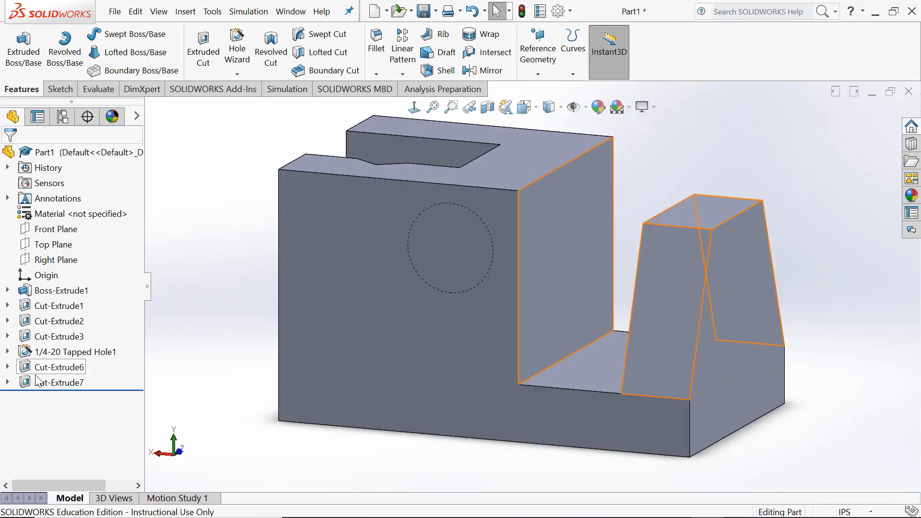
{"action": "left_click", "coordinate": [7, 382]}
{"action": "right_click", "coordinate": [72, 398]}
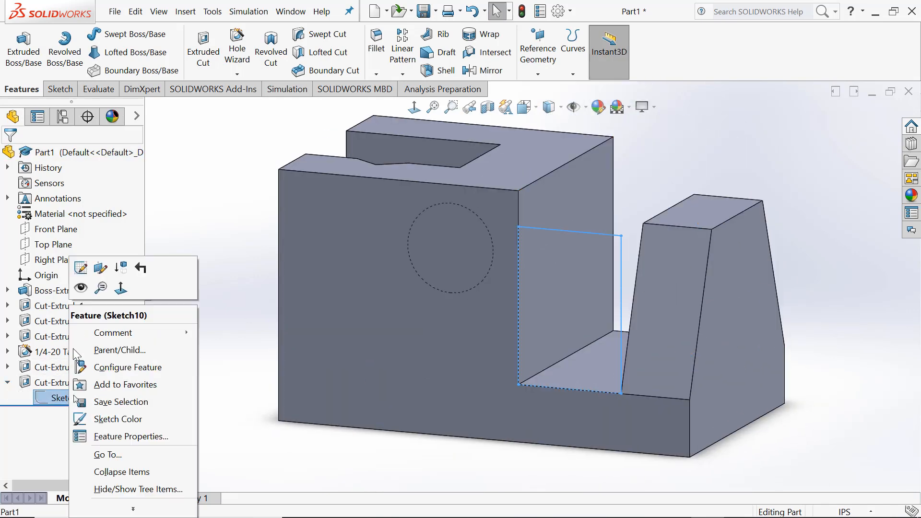
{"action": "left_click", "coordinate": [81, 269]}
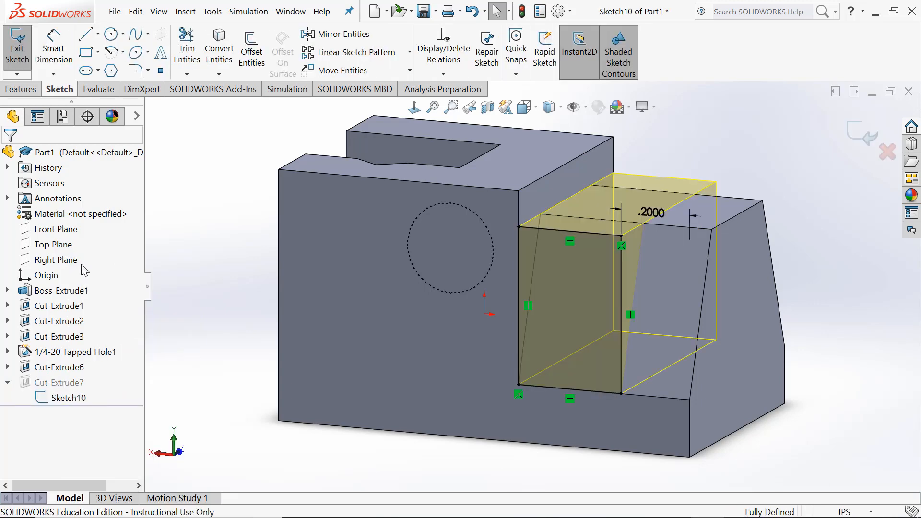
{"action": "left_click", "coordinate": [888, 152]}
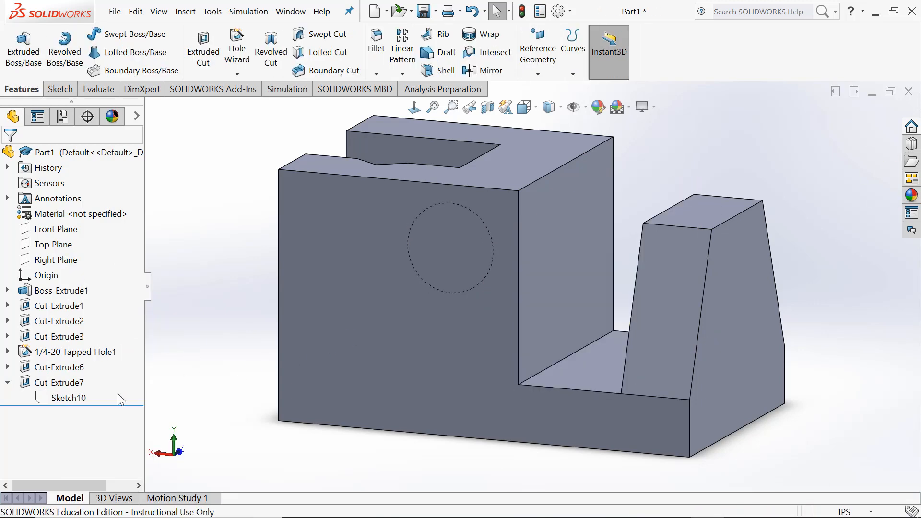
Move the last cut's rectangle sketch onto the sloped face of the tapered end by editing its sketch plane
{"action": "right_click", "coordinate": [85, 402]}
{"action": "left_click", "coordinate": [113, 268]}
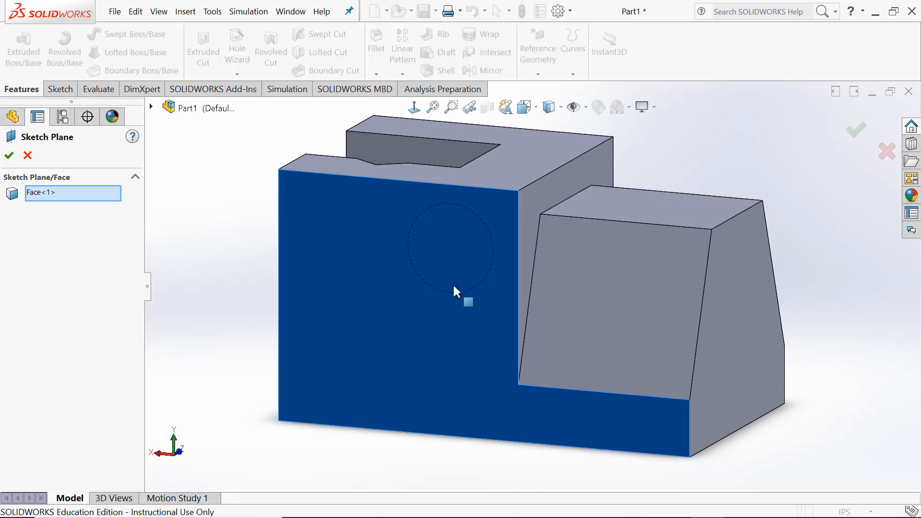
{"action": "left_click", "coordinate": [624, 288]}
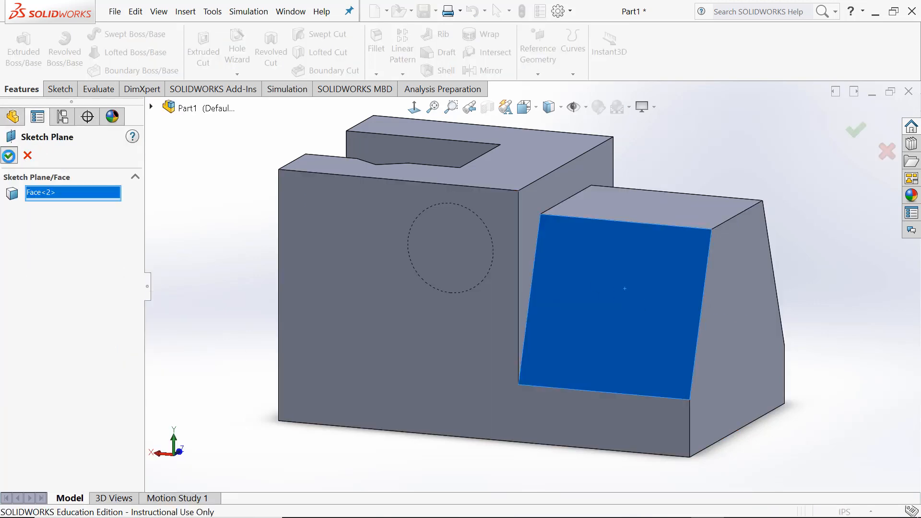
{"action": "left_click", "coordinate": [9, 155]}
{"action": "left_click", "coordinate": [883, 319]}
{"action": "mouse_move", "coordinate": [883, 319]}
{"action": "middle_mouse_down"}
{"action": "mouse_move", "coordinate": [802, 344]}
{"action": "mouse_move", "coordinate": [769, 229]}
{"action": "mouse_move", "coordinate": [733, 168]}
{"action": "mouse_move", "coordinate": [802, 282]}
{"action": "mouse_move", "coordinate": [904, 325]}
{"action": "mouse_move", "coordinate": [903, 290]}
{"action": "mouse_move", "coordinate": [815, 302]}
{"action": "mouse_move", "coordinate": [886, 300]}
{"action": "mouse_move", "coordinate": [840, 331]}
{"action": "middle_mouse_up"}
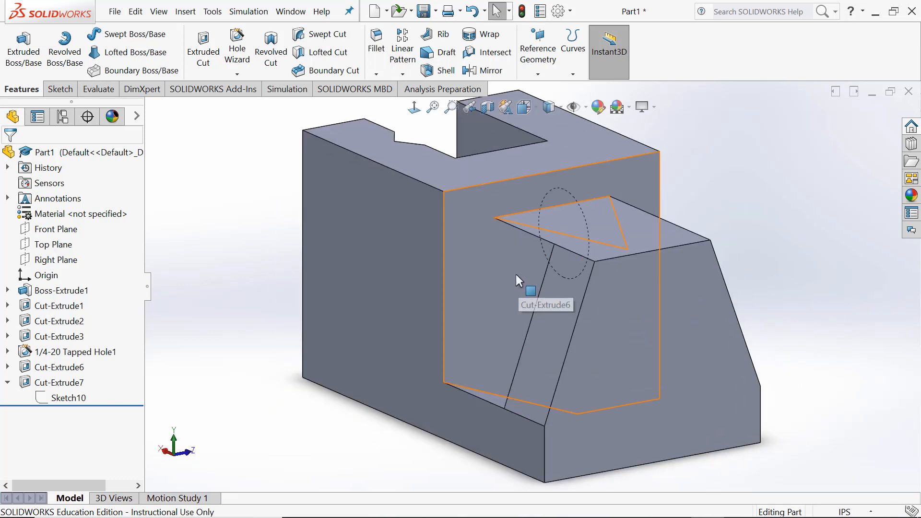
{"action": "mouse_move", "coordinate": [795, 353]}
{"action": "middle_mouse_down"}
{"action": "mouse_move", "coordinate": [874, 323]}
{"action": "mouse_move", "coordinate": [868, 298]}
{"action": "mouse_move", "coordinate": [843, 322]}
{"action": "mouse_move", "coordinate": [852, 318]}
{"action": "mouse_move", "coordinate": [792, 345]}
{"action": "middle_mouse_up"}
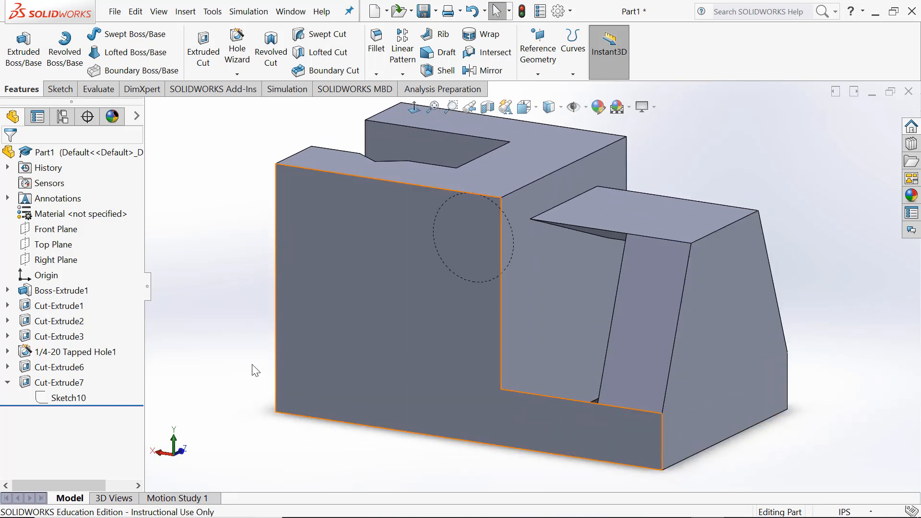
Reassign the rectangle sketch's plane to the block's large vertical side face and dismiss the rebuild error report
{"action": "right_click", "coordinate": [73, 399]}
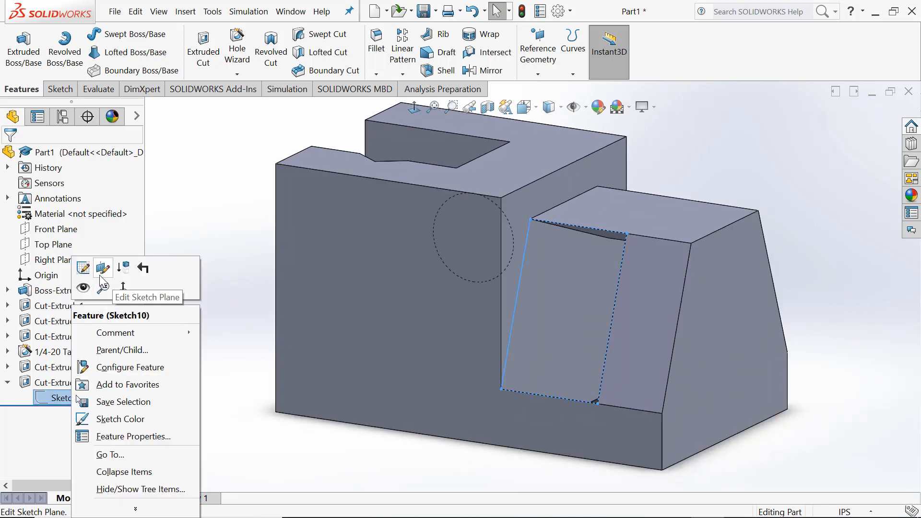
{"action": "left_click", "coordinate": [104, 269]}
{"action": "left_click", "coordinate": [395, 278]}
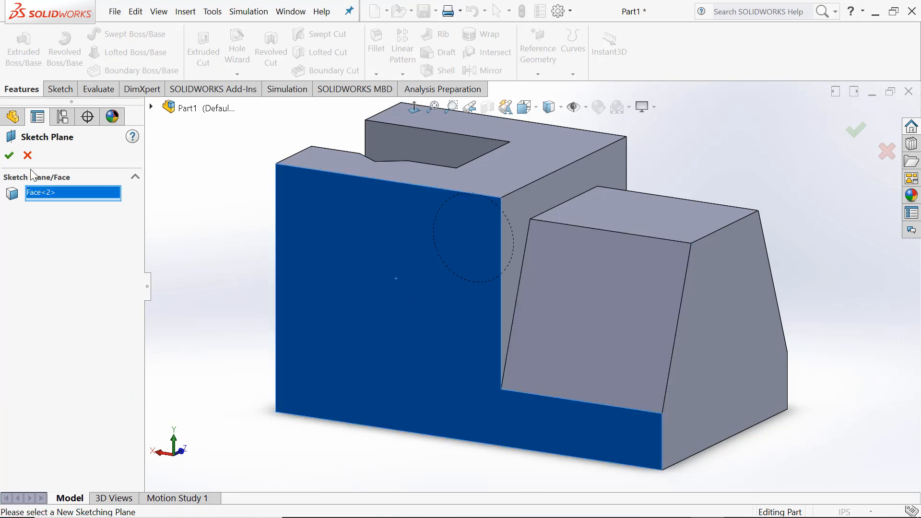
{"action": "left_click", "coordinate": [12, 159]}
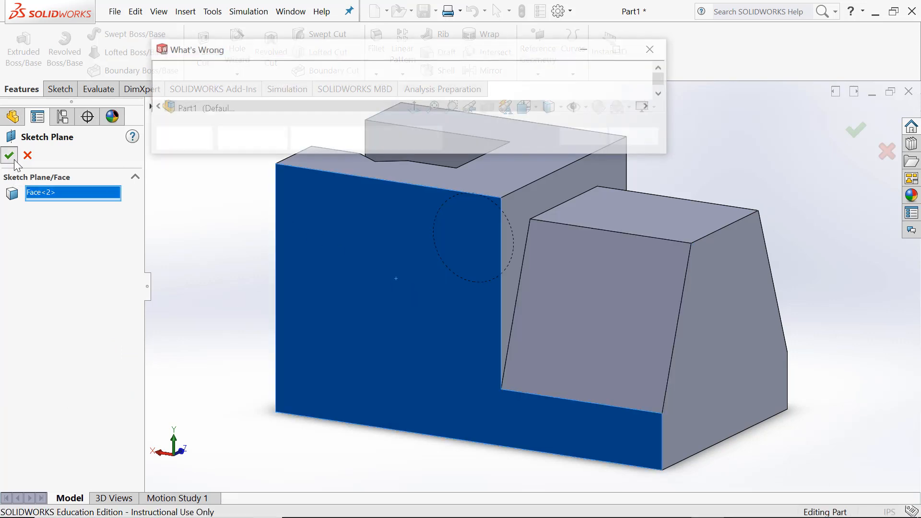
{"action": "left_click", "coordinate": [580, 139]}
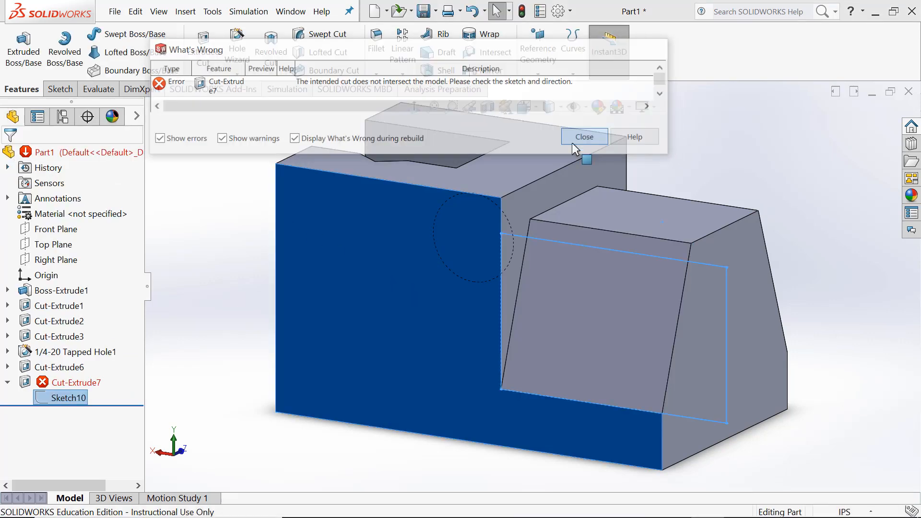
{"action": "right_click", "coordinate": [62, 383]}
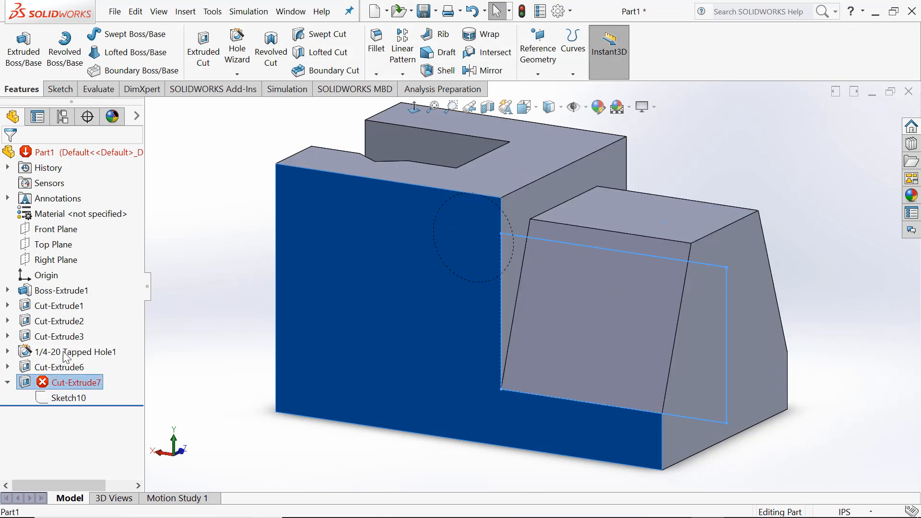
{"action": "left_click", "coordinate": [74, 120]}
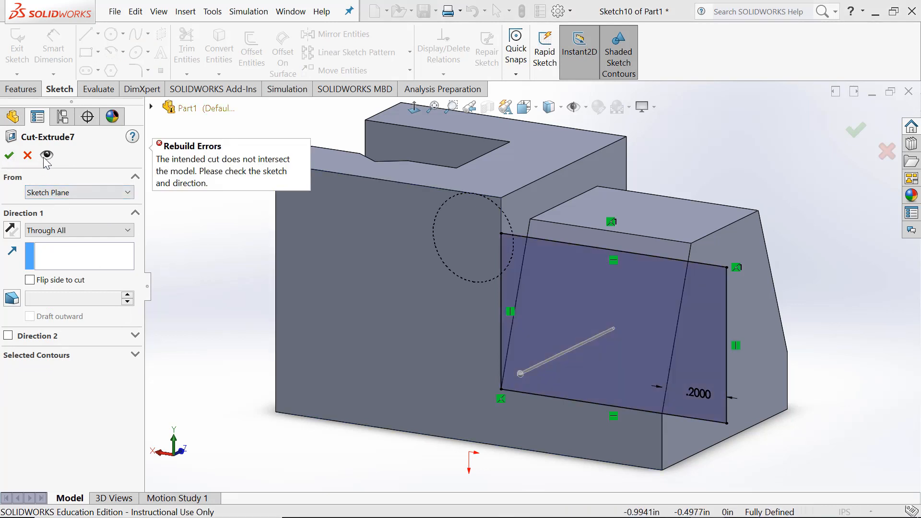
{"action": "left_click", "coordinate": [27, 155]}
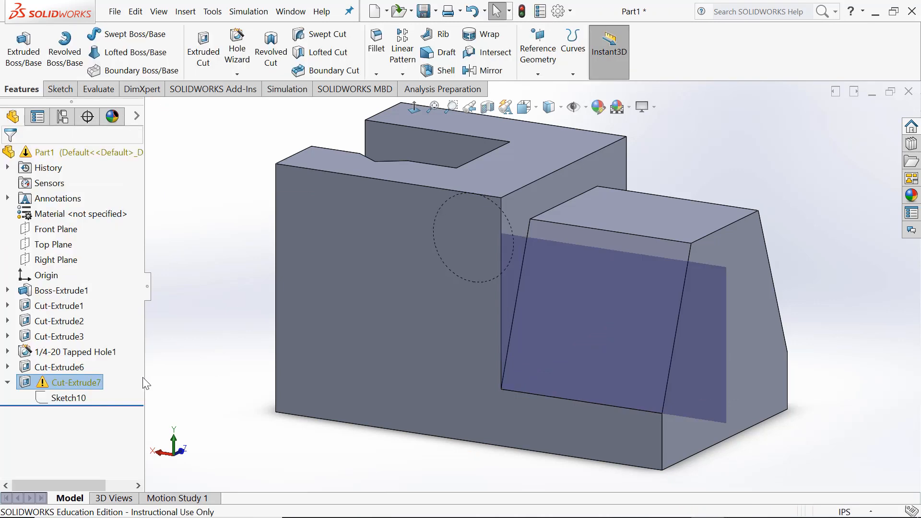
In the cut's rectangle sketch, delete the 0.2 in dimension and move the outer vertical line about 0.14 in inside the block's end edge
{"action": "right_click", "coordinate": [79, 401]}
{"action": "left_click", "coordinate": [106, 267]}
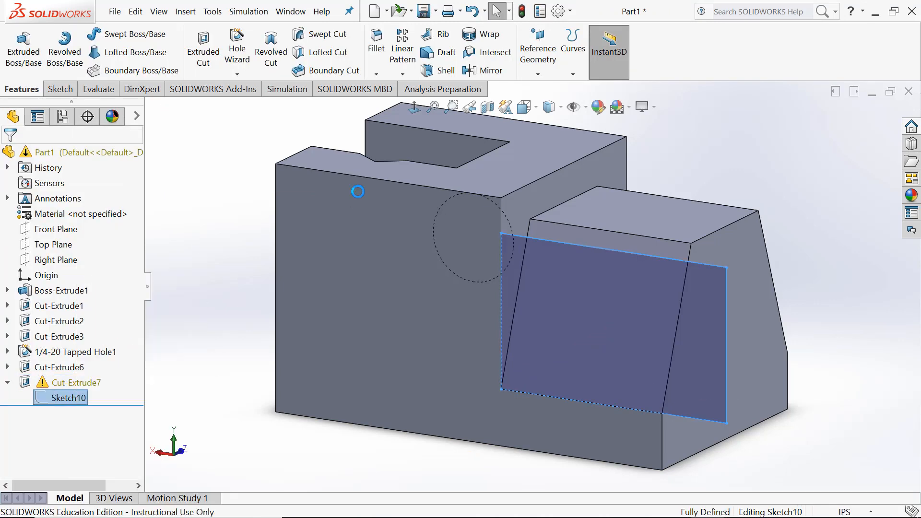
{"action": "left_click", "coordinate": [415, 109]}
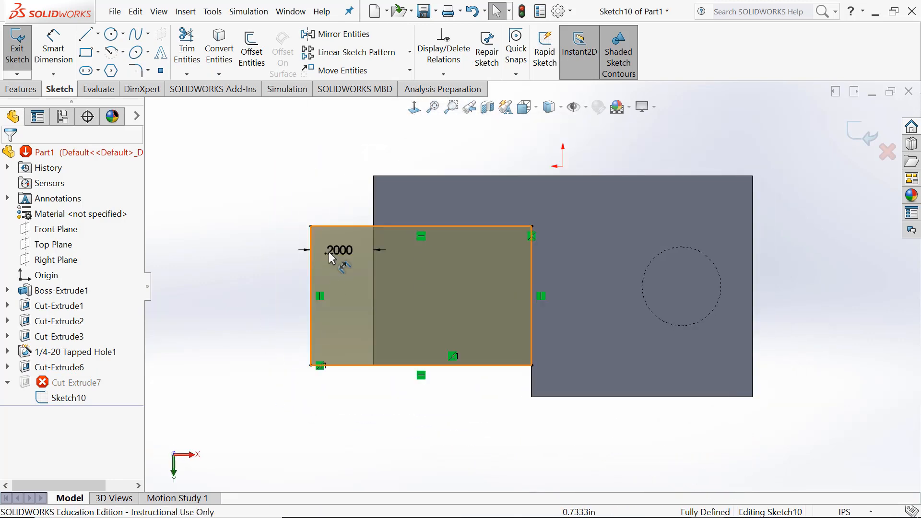
{"action": "left_click", "coordinate": [310, 226]}
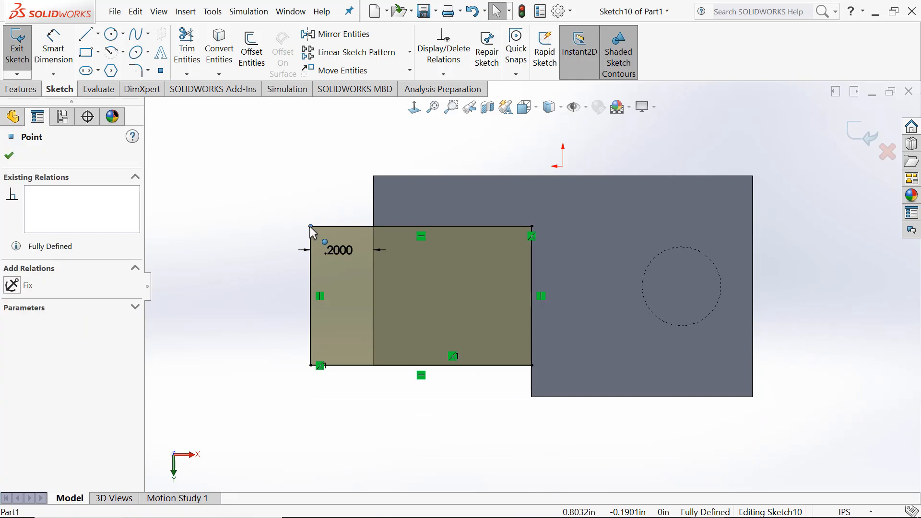
{"action": "left_click", "coordinate": [307, 250]}
{"action": "key", "text": "Delete"}
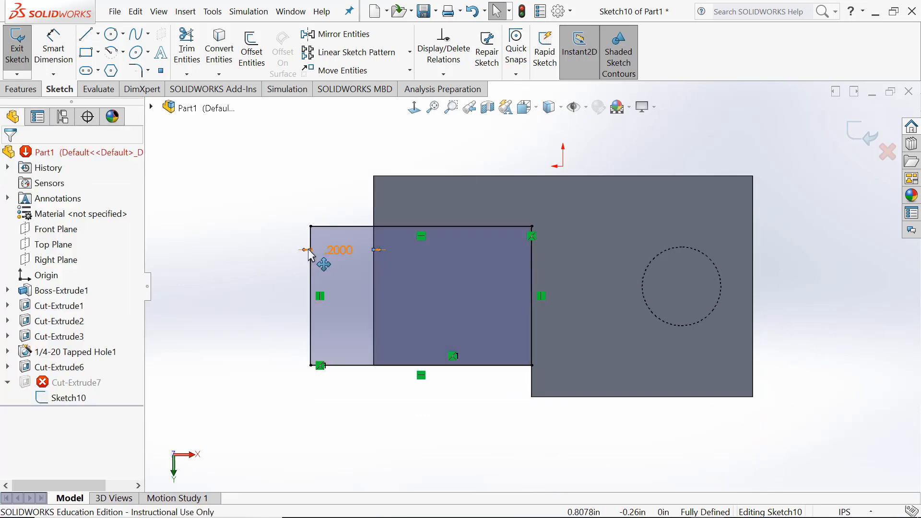
{"action": "left_click_drag", "start_coordinate": [355, 238], "coordinate": [417, 226]}
Dimension the rectangle's outer vertical line at 0.2 in inside the block's end edge, then exit the sketch and dismiss the error report
{"action": "left_click", "coordinate": [52, 55]}
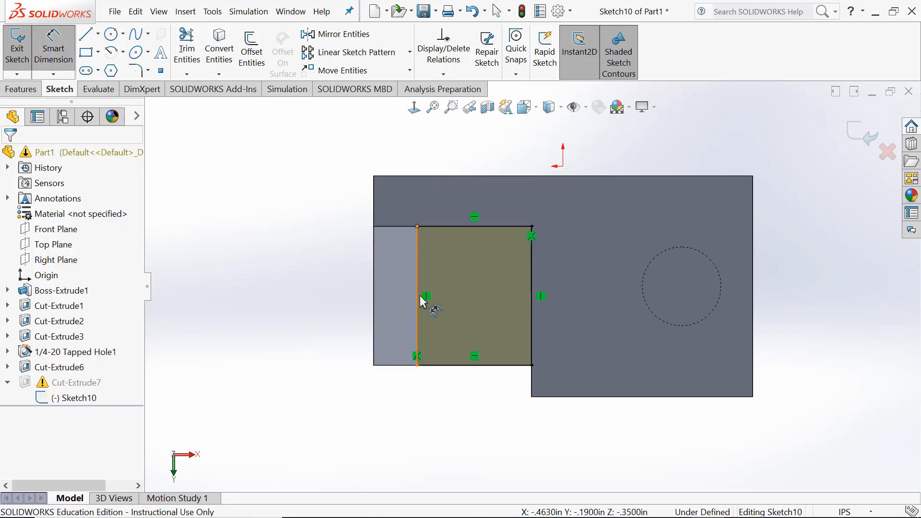
{"action": "left_click", "coordinate": [375, 289]}
{"action": "left_click", "coordinate": [416, 268]}
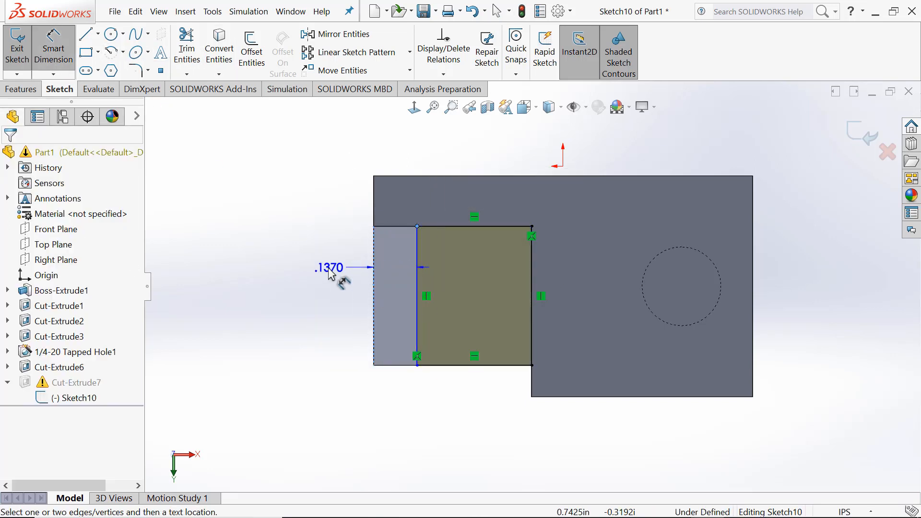
{"action": "left_click", "coordinate": [330, 275]}
{"action": "type", "text": ".2"}
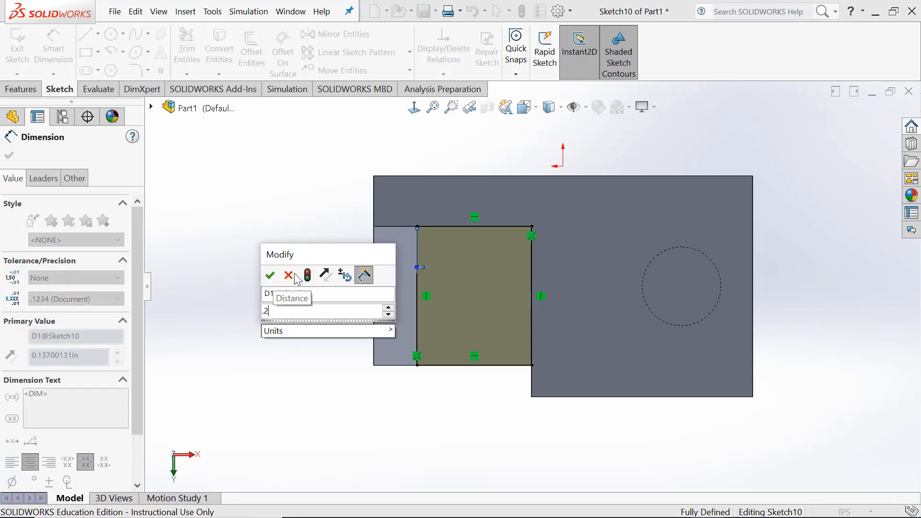
{"action": "left_click", "coordinate": [270, 276]}
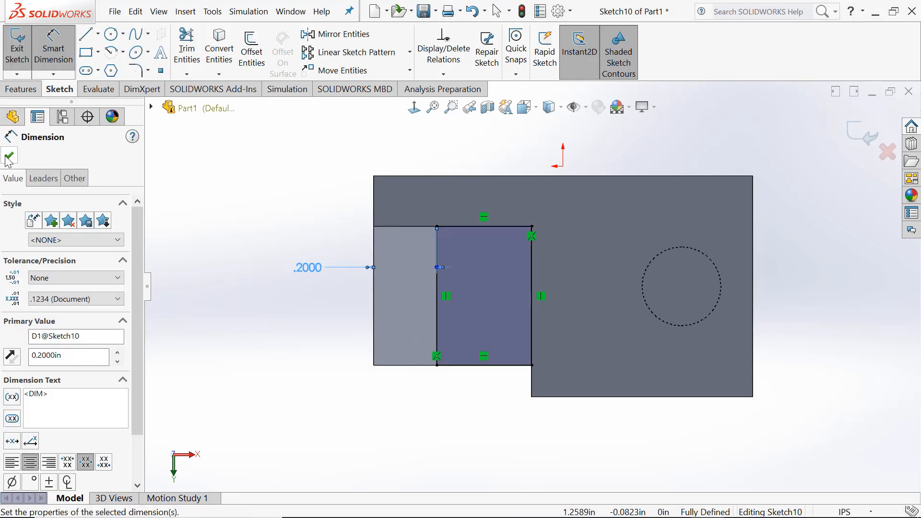
{"action": "left_click", "coordinate": [9, 157]}
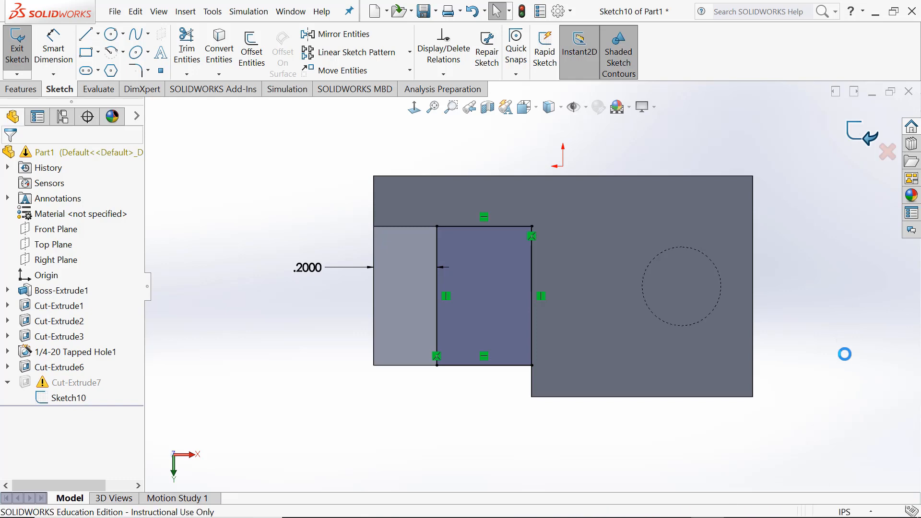
{"action": "left_click", "coordinate": [597, 139]}
Edit the failed rectangle cut and reverse its Through All direction so it passes through the tapered end
{"action": "mouse_move", "coordinate": [570, 461]}
{"action": "middle_mouse_down"}
{"action": "mouse_move", "coordinate": [629, 328]}
{"action": "mouse_move", "coordinate": [568, 264]}
{"action": "middle_mouse_up"}
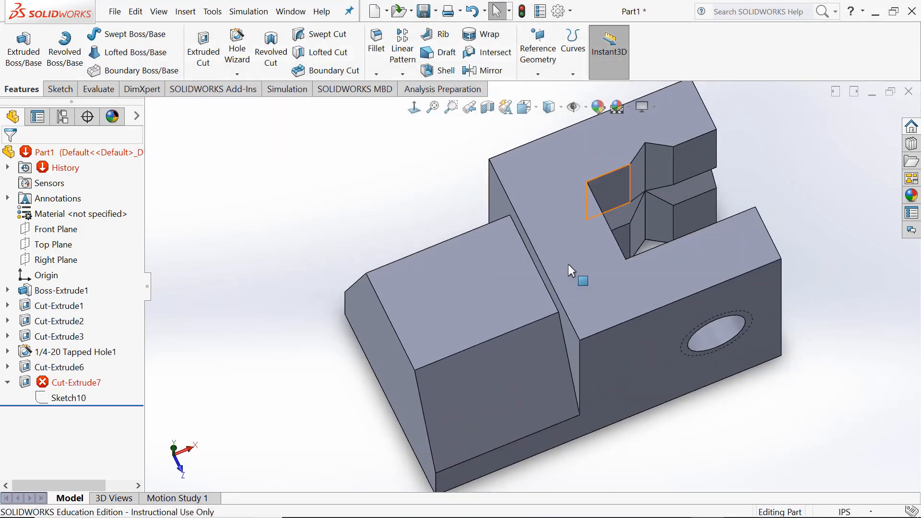
{"action": "right_click", "coordinate": [71, 384]}
{"action": "left_click", "coordinate": [99, 120]}
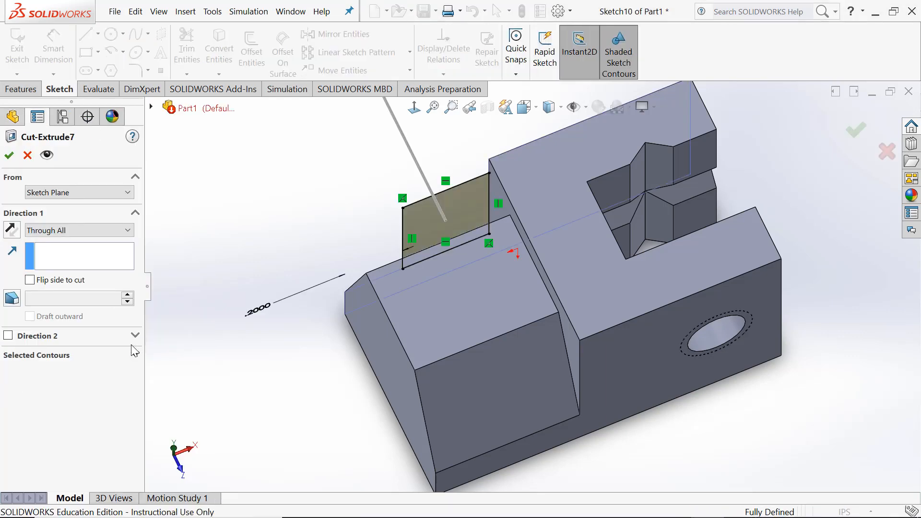
{"action": "scroll", "coordinate": [369, 257], "scroll_direction": "up", "scroll_amount": 3}
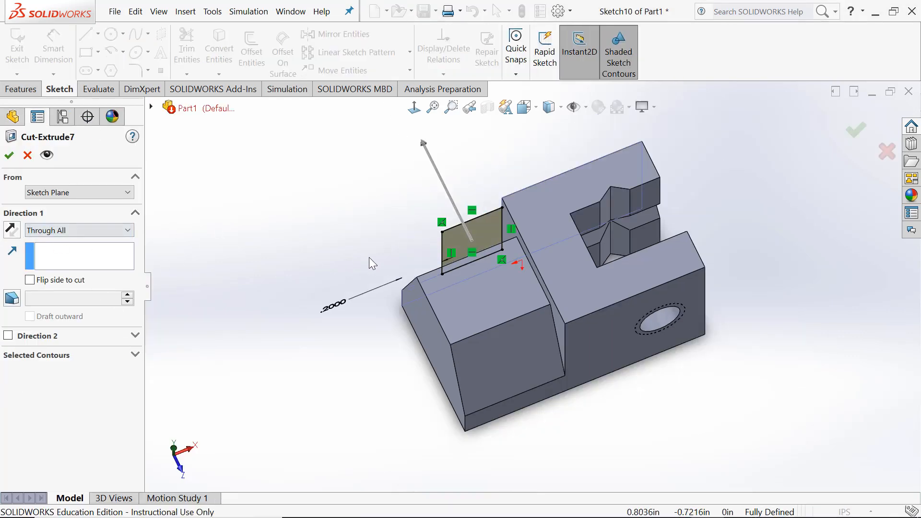
{"action": "scroll", "coordinate": [500, 257], "scroll_direction": "down", "scroll_amount": 2}
{"action": "scroll", "coordinate": [501, 254], "scroll_direction": "down", "scroll_amount": 2}
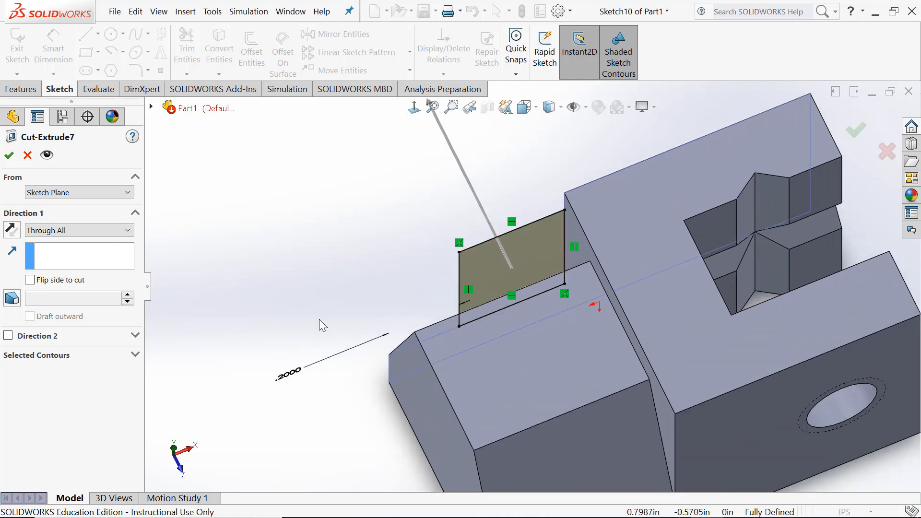
{"action": "left_click", "coordinate": [857, 135]}
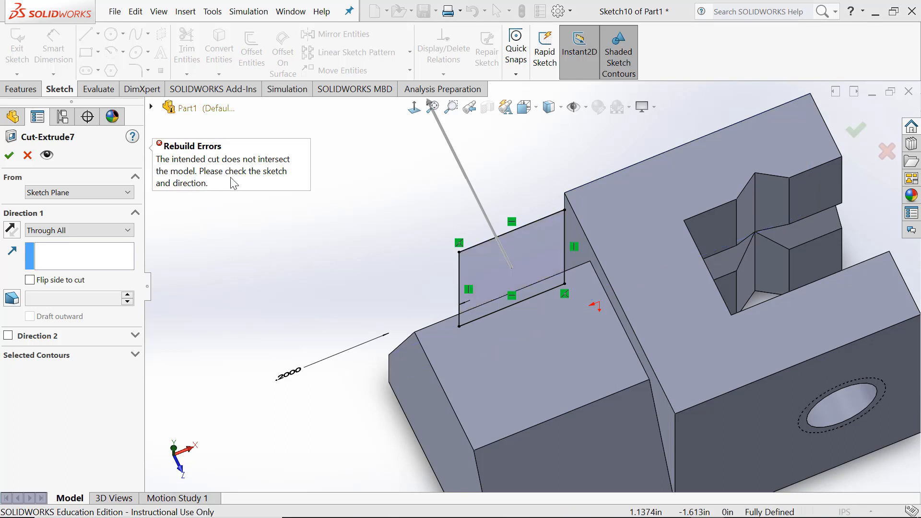
{"action": "scroll", "coordinate": [528, 285], "scroll_direction": "up", "scroll_amount": 2}
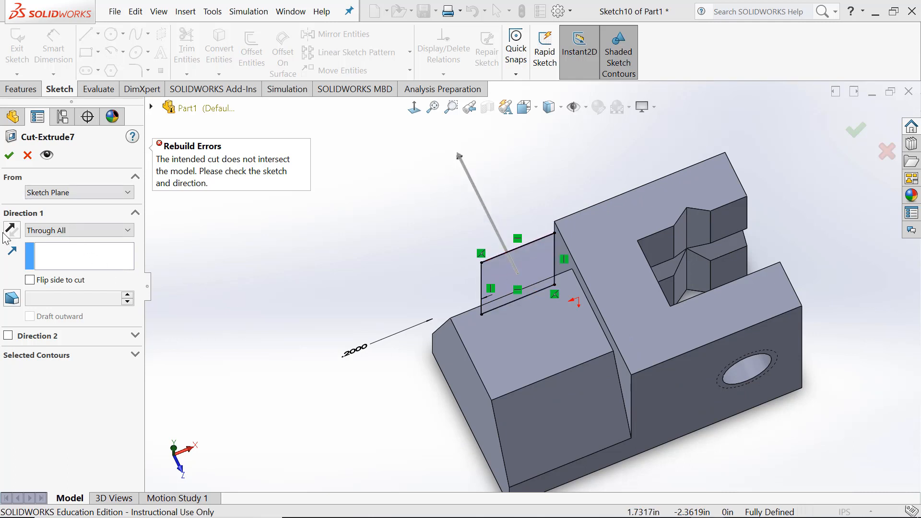
{"action": "left_click", "coordinate": [18, 233]}
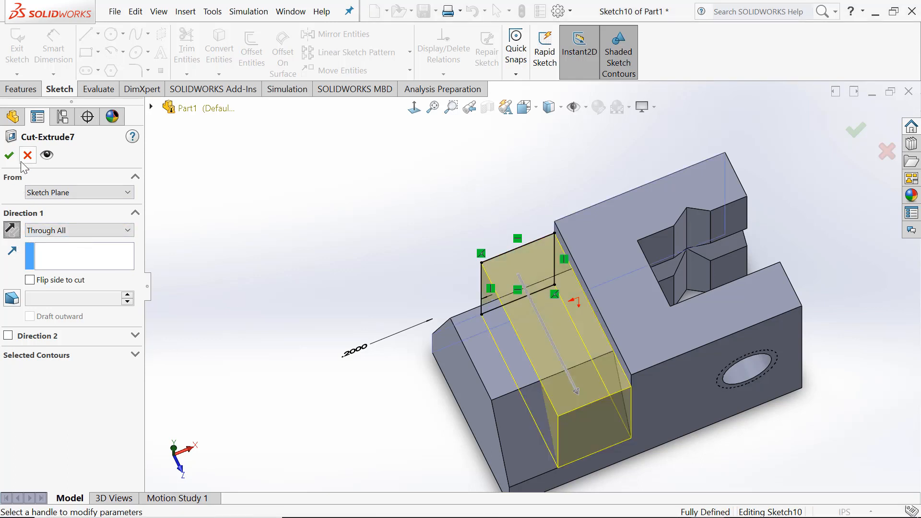
{"action": "left_click", "coordinate": [9, 155]}
{"action": "middle_click_drag", "start_coordinate": [407, 304], "coordinate": [636, 375]}
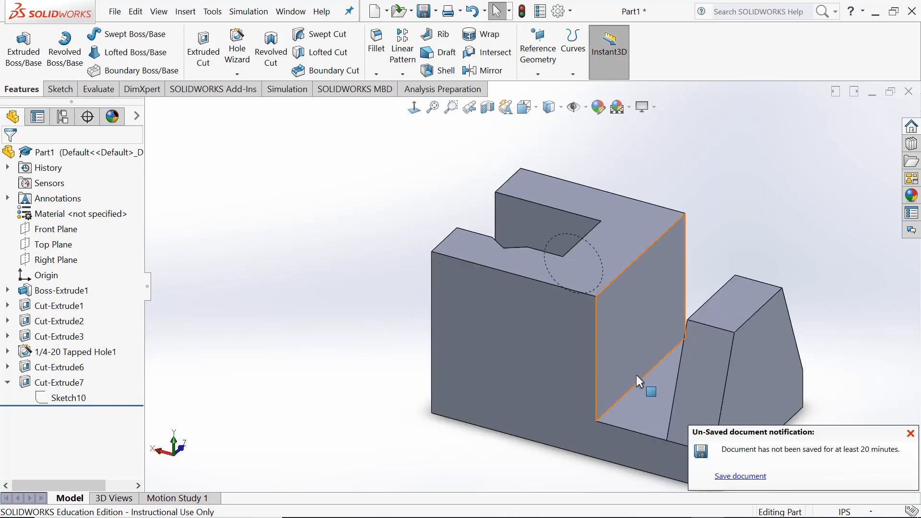
{"action": "key", "text": "f"}
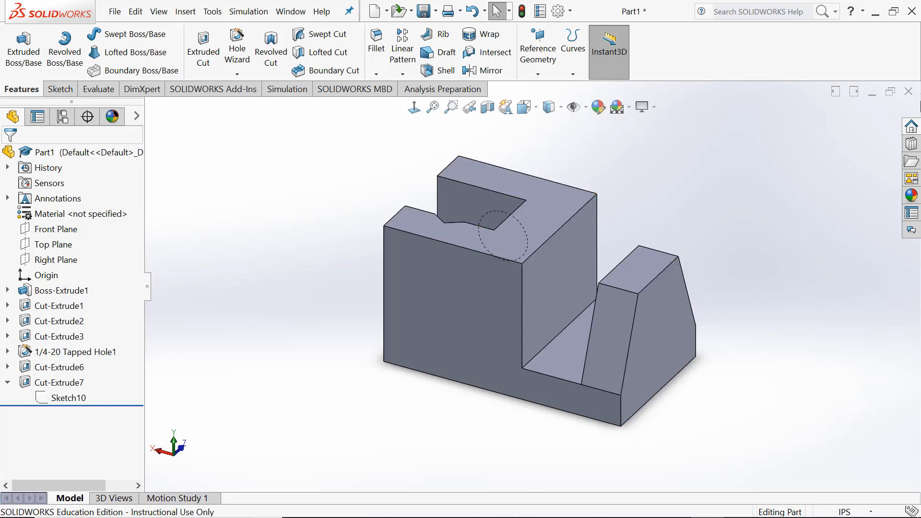
Close the part without saving the changes and exit the program
{"action": "left_click", "coordinate": [909, 92]}
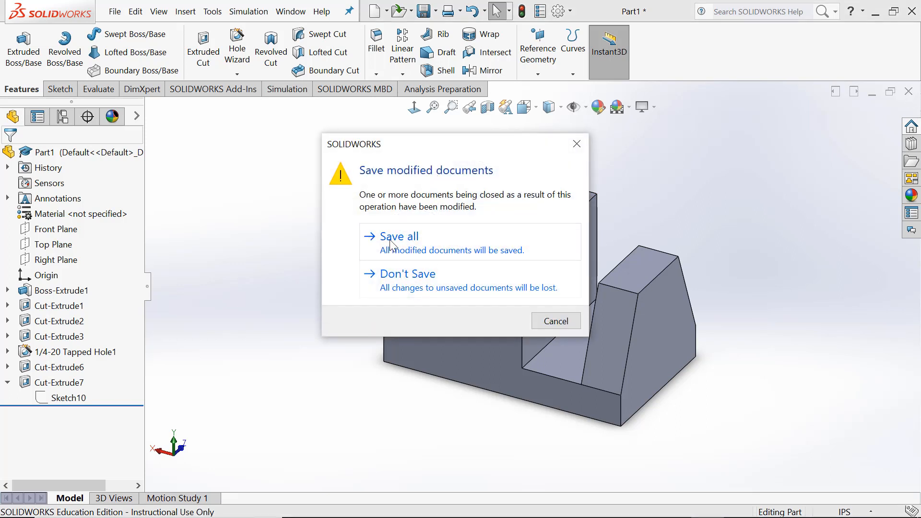
{"action": "left_click", "coordinate": [392, 277]}
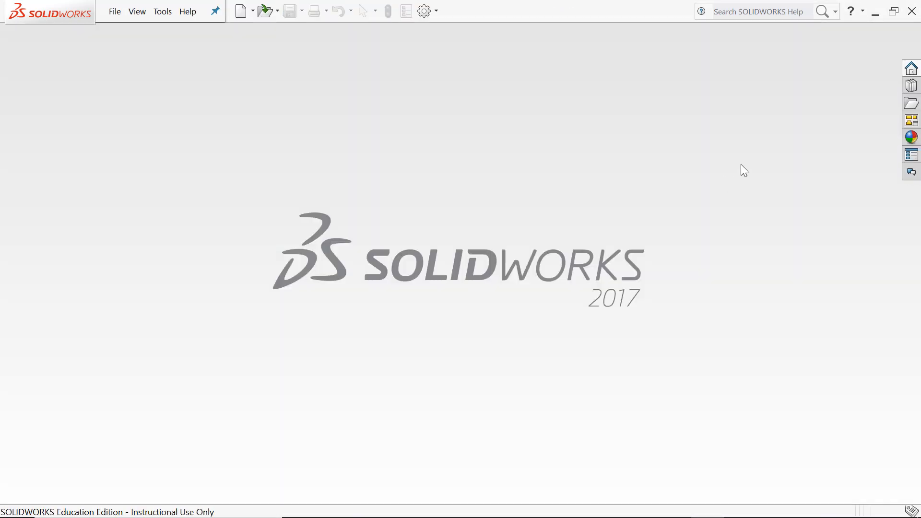
{"action": "left_click", "coordinate": [913, 11]}
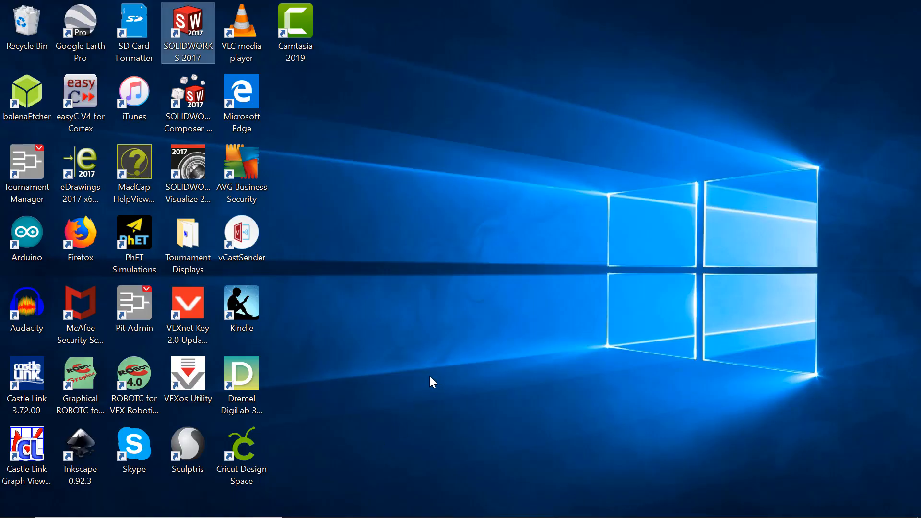